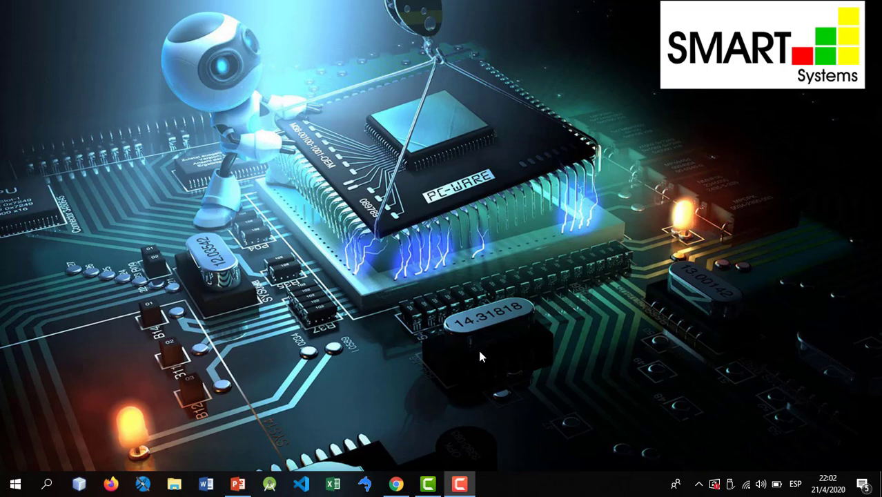
# - Open the Start menu and search for 'cmd'
pyautogui.press('super')
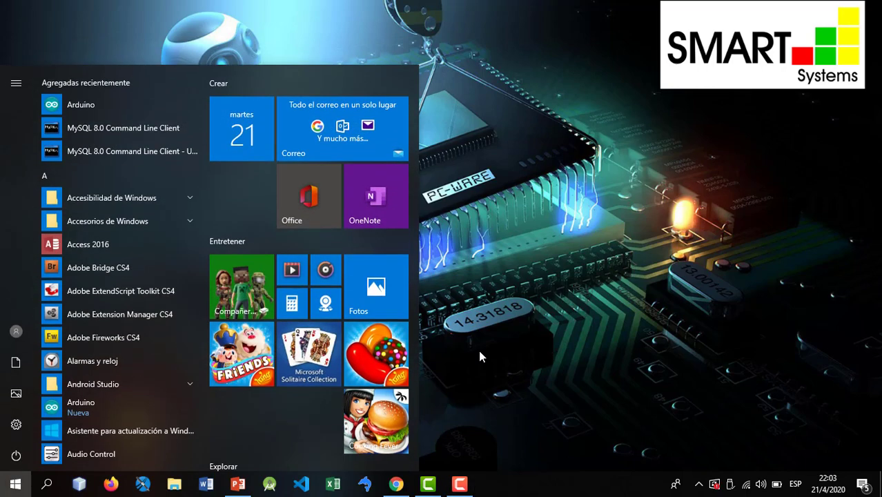
pyautogui.click(609, 209)
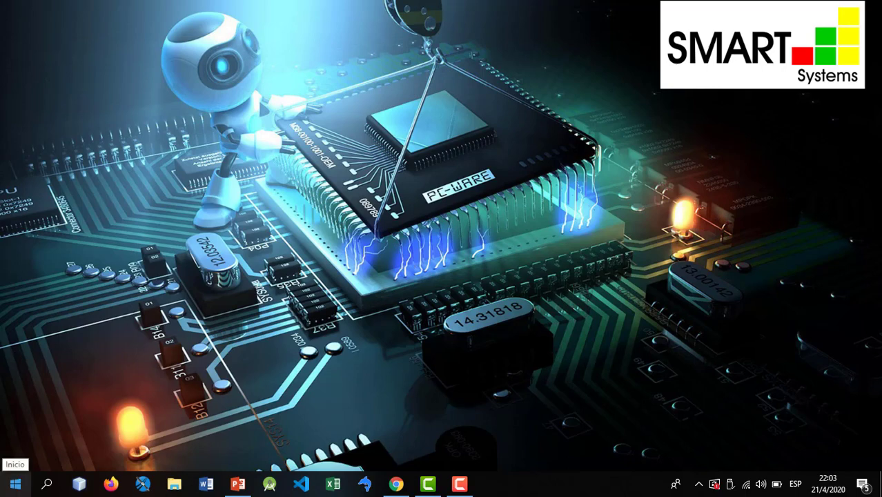
pyautogui.click(15, 483)
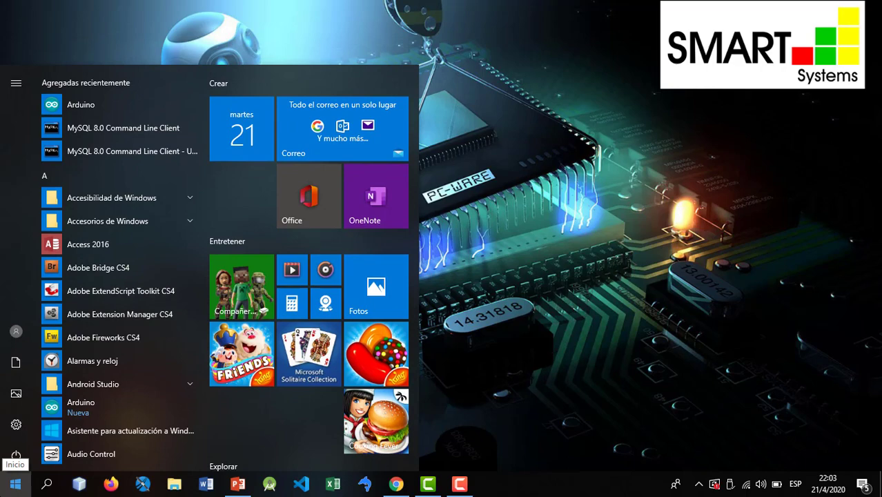
pyautogui.write('cmd')
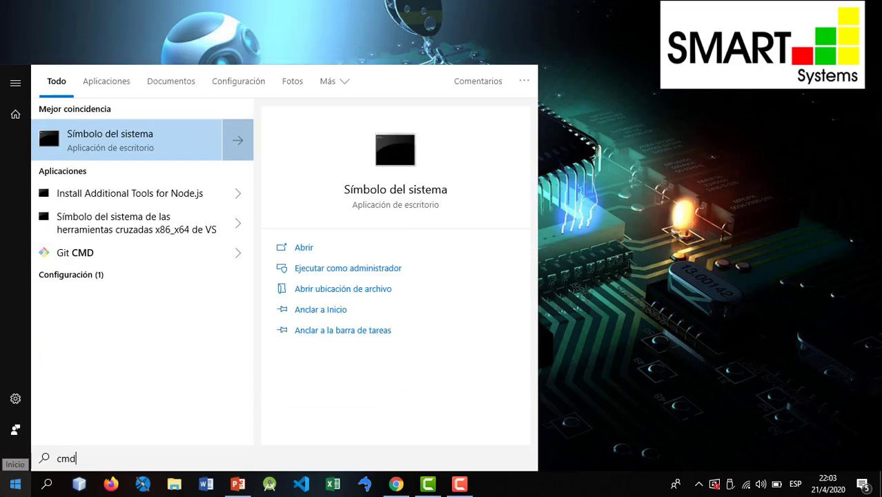
# - Run 'mysql' in Símbolo del sistema, see it is not recognized, and close the console
pyautogui.click(107, 142)
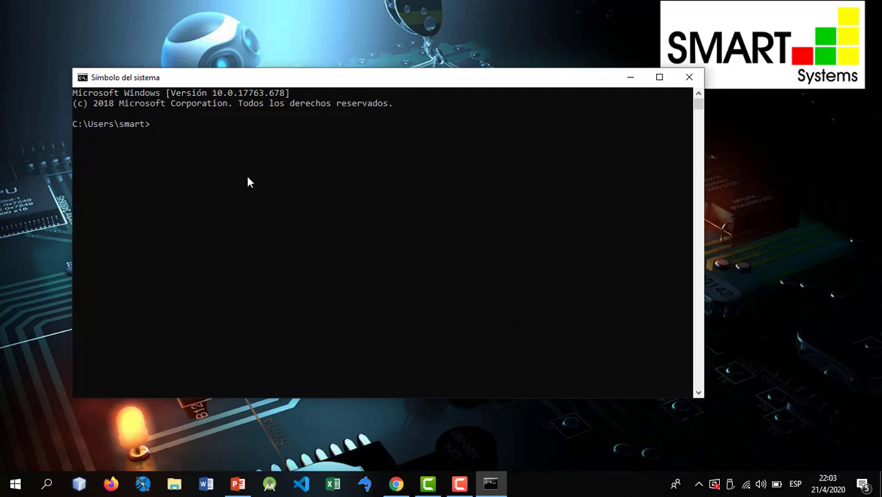
pyautogui.write('mysql')
pyautogui.press('Return')
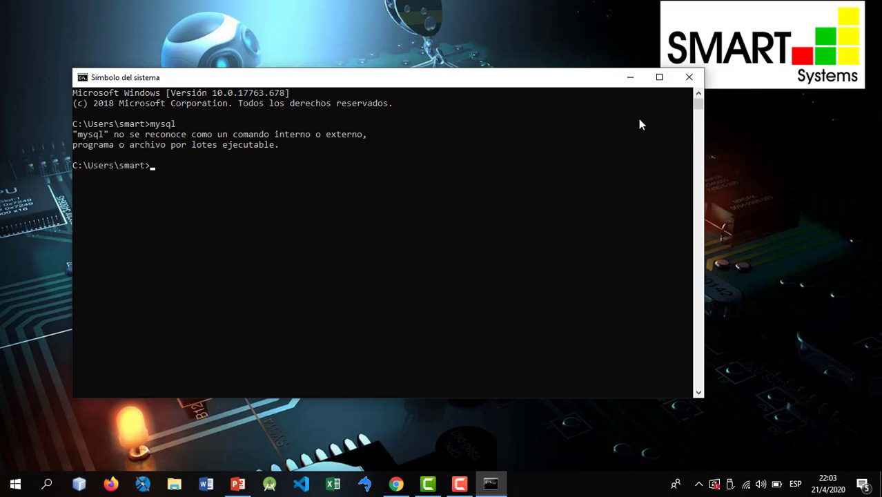
pyautogui.click(689, 78)
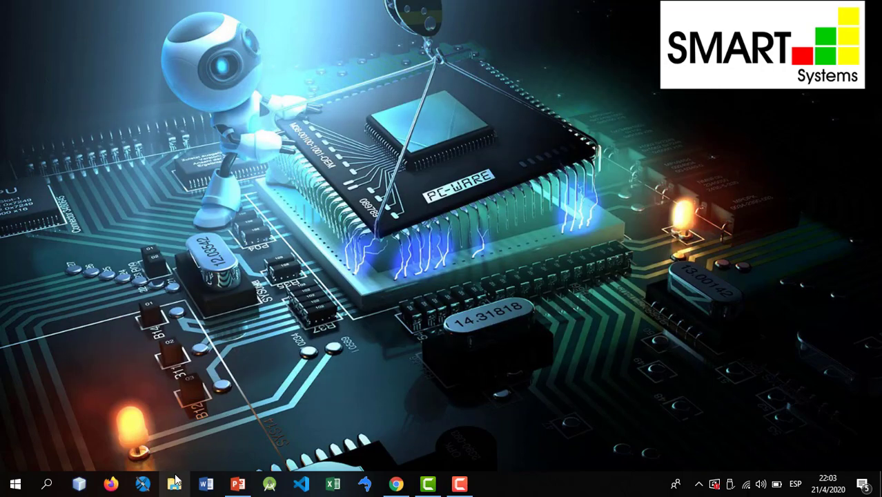
# - From Este equipo's Propiedades, go to Configuración avanzada del sistema and open Variables de entorno
pyautogui.click(174, 482)
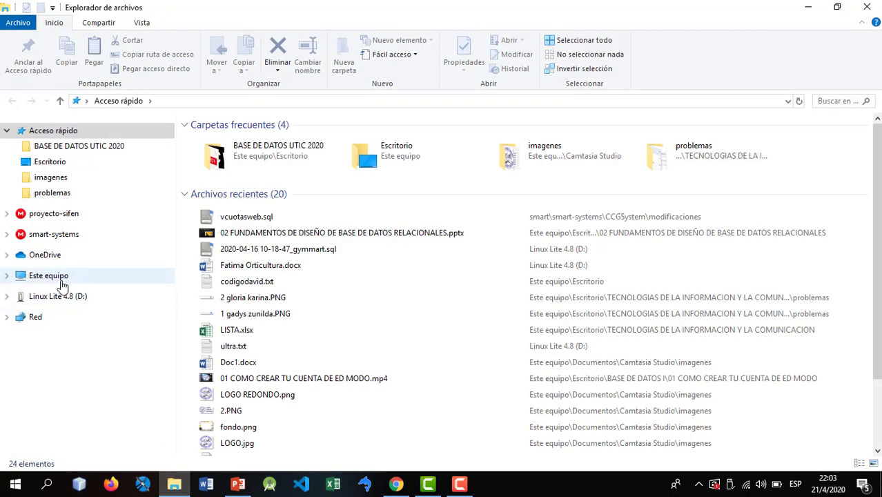
pyautogui.click(46, 283)
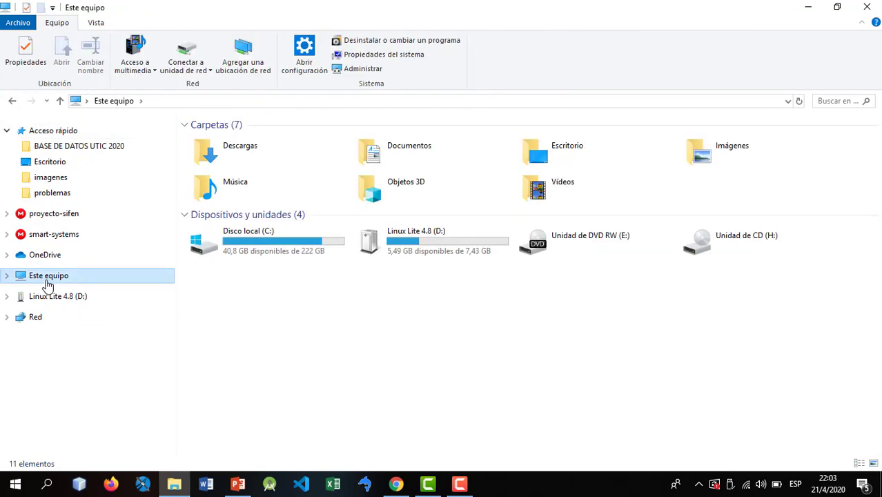
pyautogui.rightClick(47, 283)
pyautogui.click(112, 452)
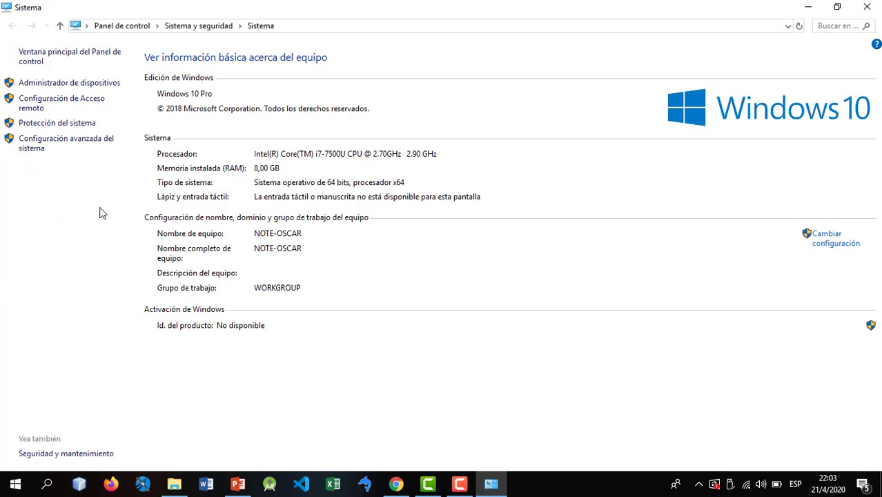
pyautogui.click(51, 147)
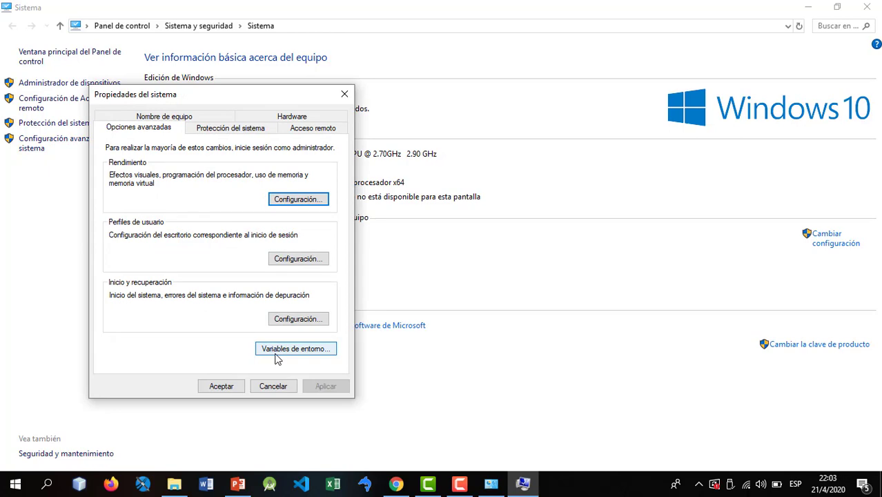
pyautogui.click(295, 349)
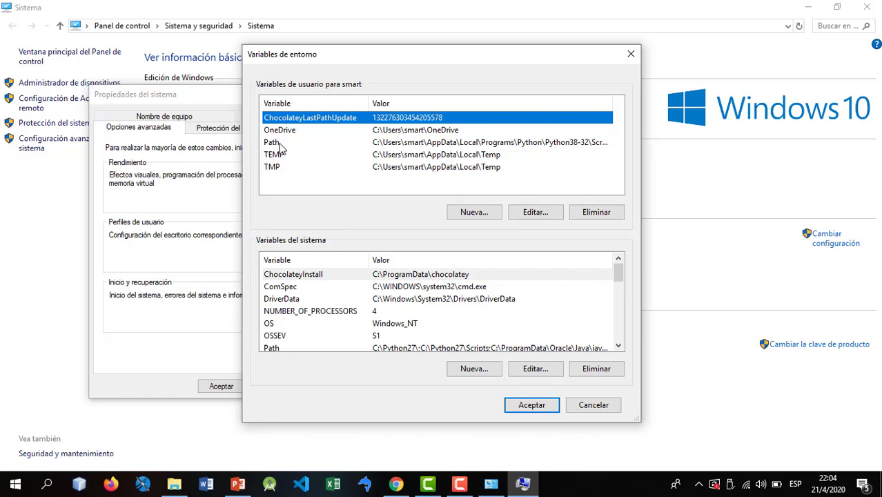
pyautogui.click(407, 145)
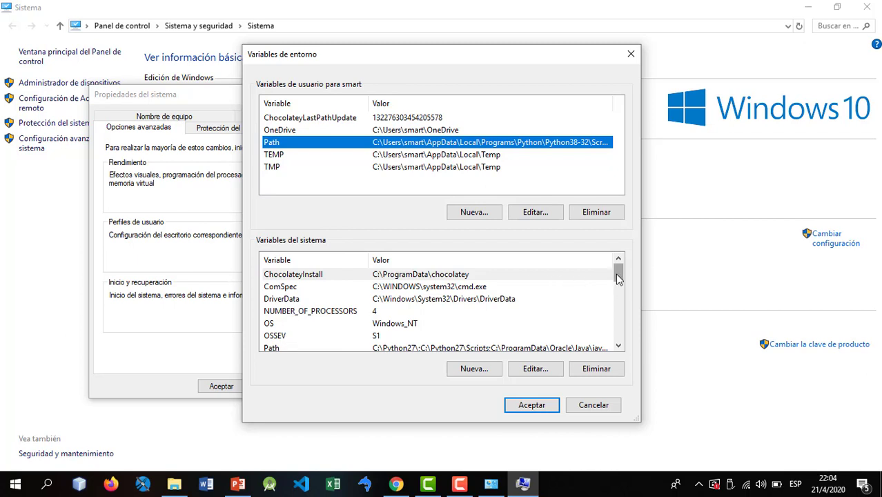
pyautogui.moveTo(619, 278)
pyautogui.mouseDown()
pyautogui.moveTo(616, 287)
pyautogui.moveTo(619, 278)
pyautogui.mouseUp()
# - Browse File Explorer to C:\Program Files\MySQL\MySQL Server 8.0
pyautogui.click(175, 486)
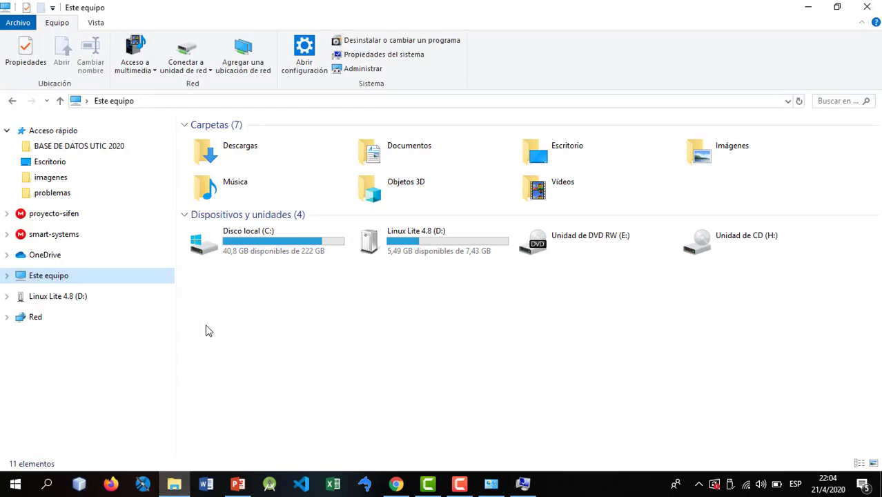
pyautogui.doubleClick(271, 251)
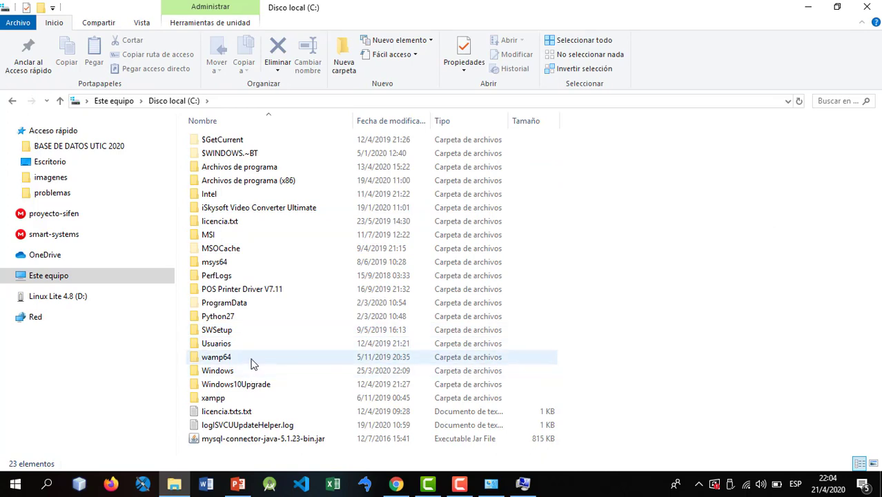
pyautogui.click(270, 169)
pyautogui.doubleClick(270, 170)
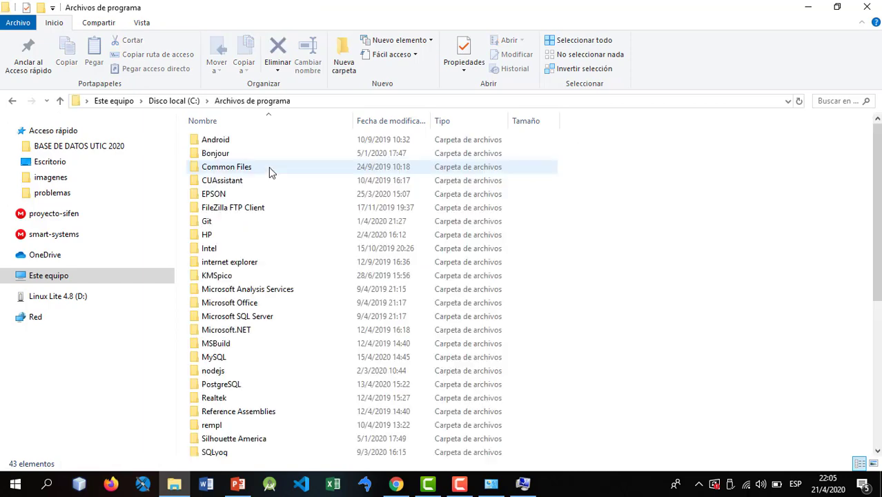
pyautogui.click(216, 359)
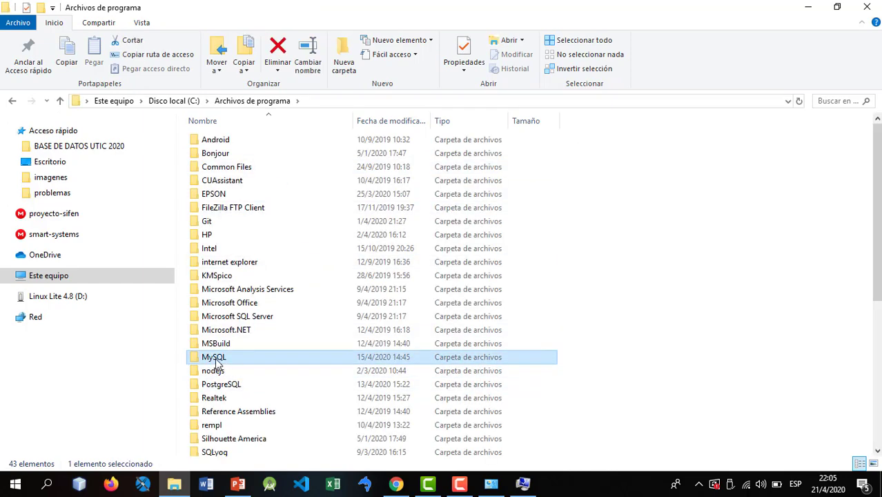
pyautogui.doubleClick(216, 360)
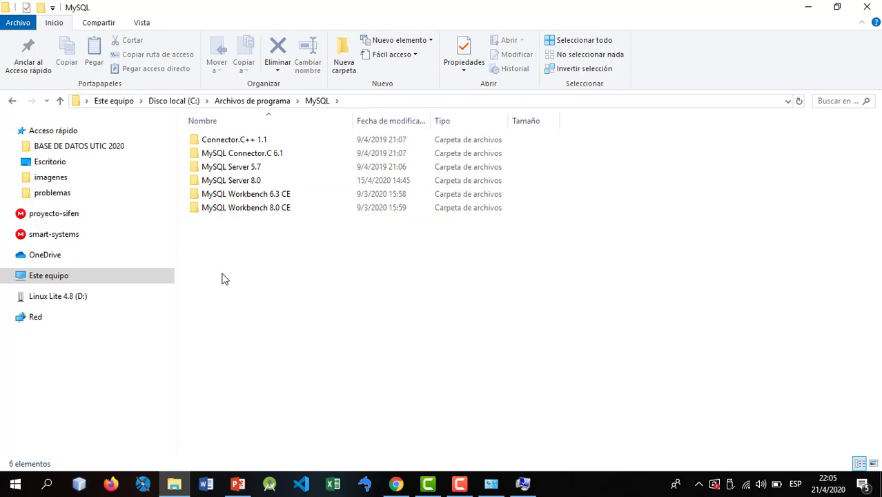
pyautogui.click(245, 182)
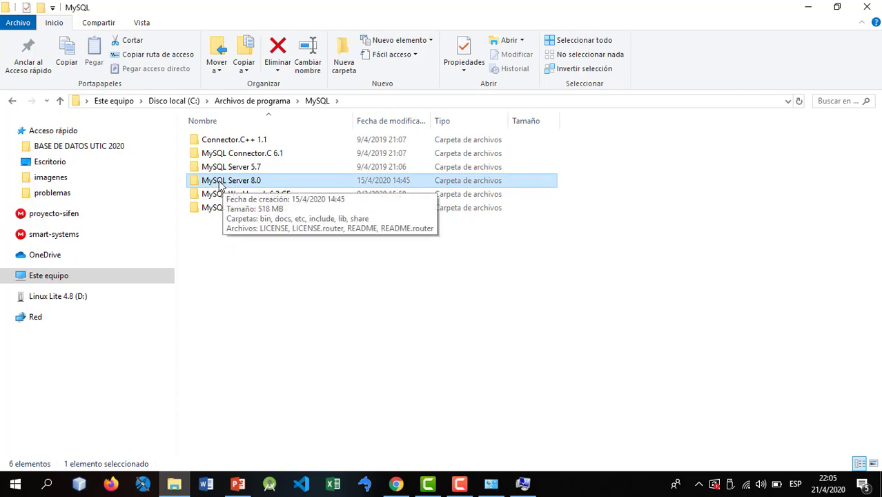
pyautogui.doubleClick(265, 181)
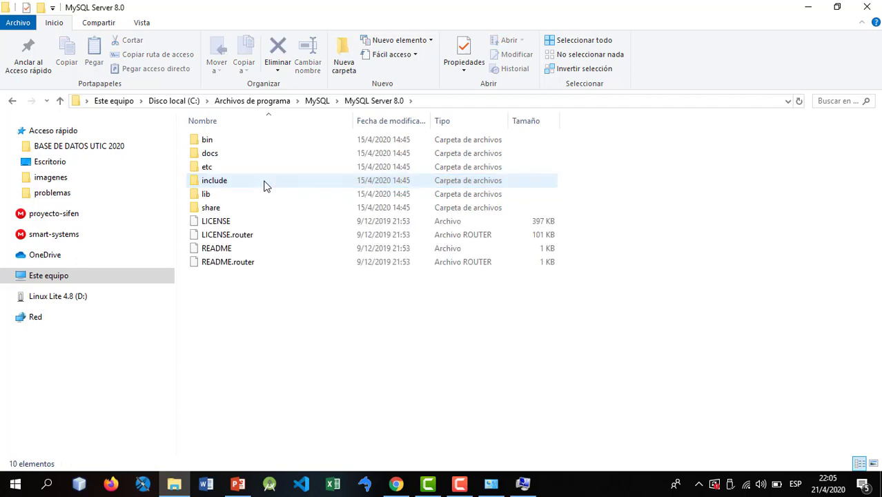
# - Enter the bin folder and try launching mysql.exe directly
pyautogui.moveTo(247, 311); pyautogui.dragTo(233, 116)
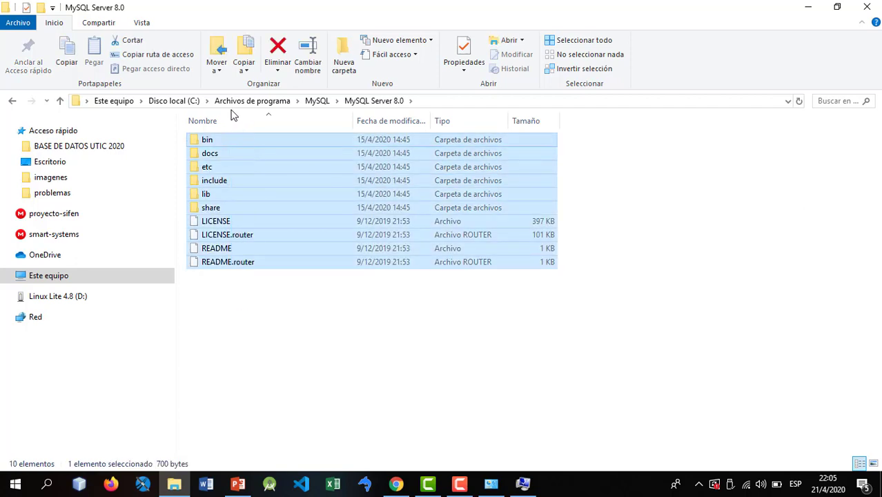
pyautogui.click(236, 309)
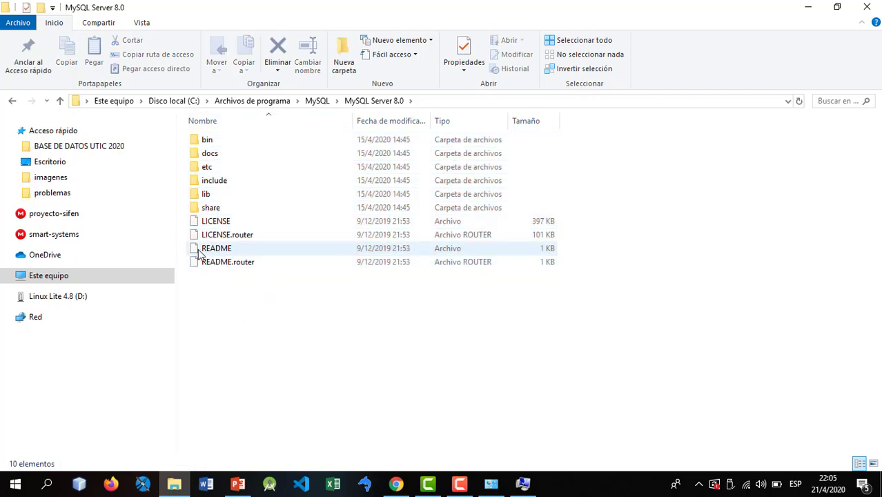
pyautogui.click(207, 140)
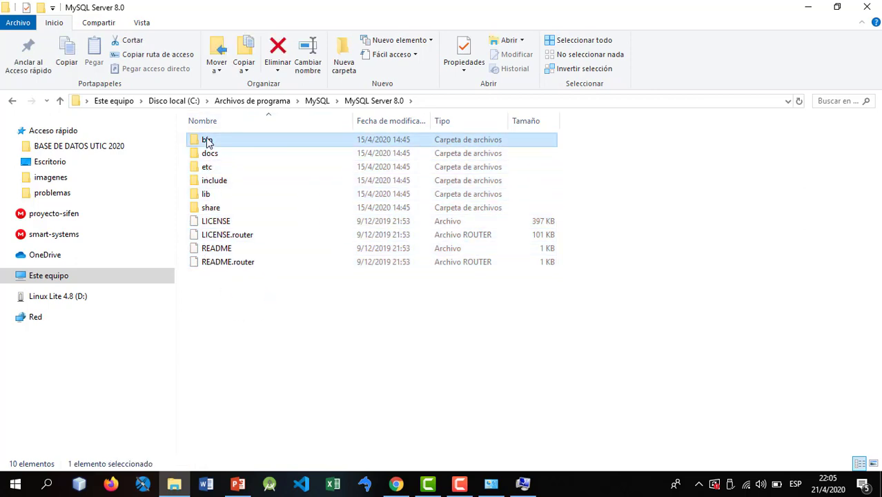
pyautogui.doubleClick(207, 140)
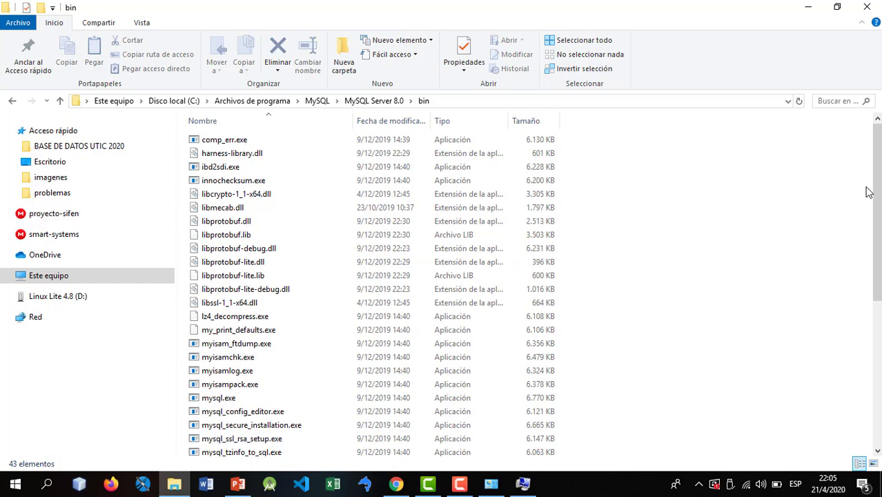
pyautogui.moveTo(877, 164); pyautogui.dragTo(878, 256)
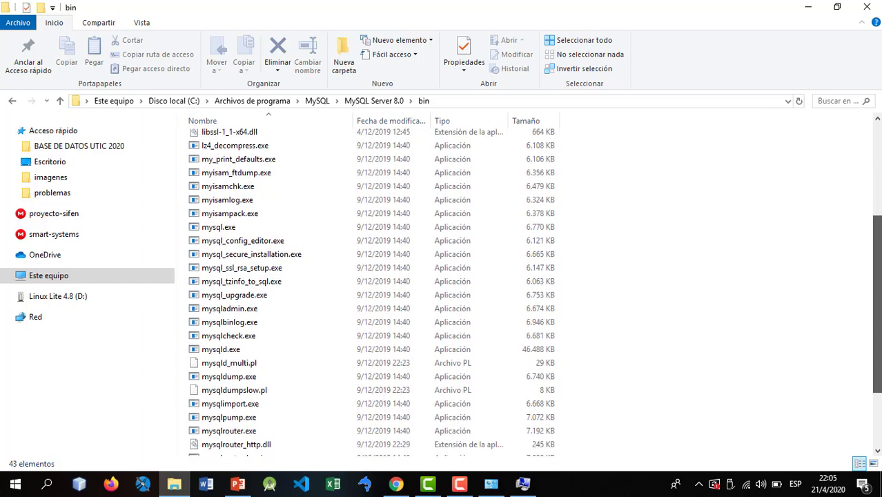
pyautogui.click(227, 231)
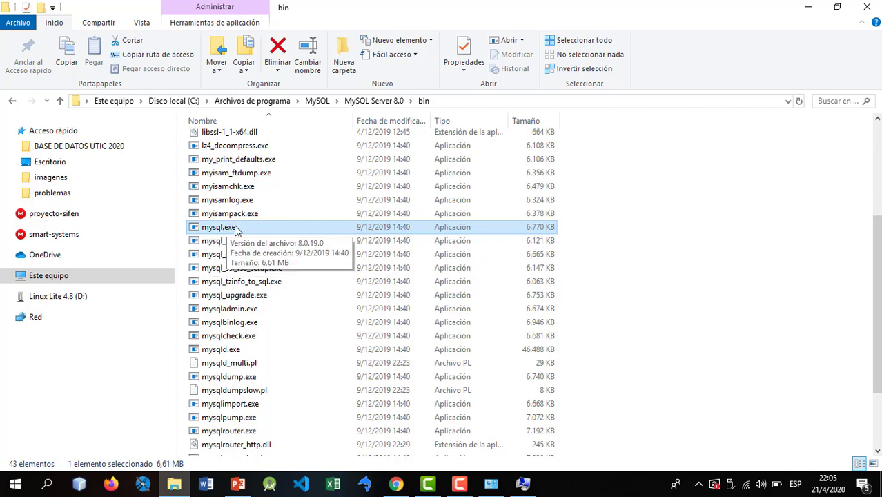
pyautogui.doubleClick(234, 226)
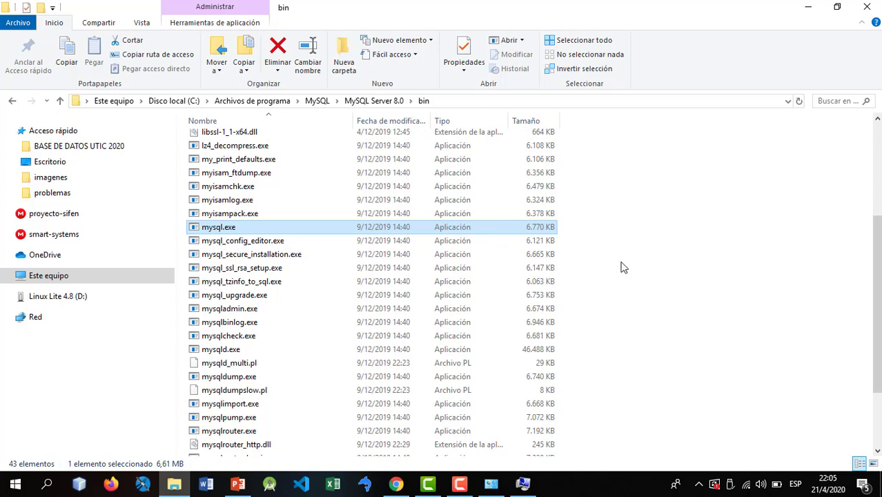
# - Copy the bin folder's full path from the address bar
pyautogui.click(445, 105)
pyautogui.press('cmd+c')
pyautogui.rightClick(210, 99)
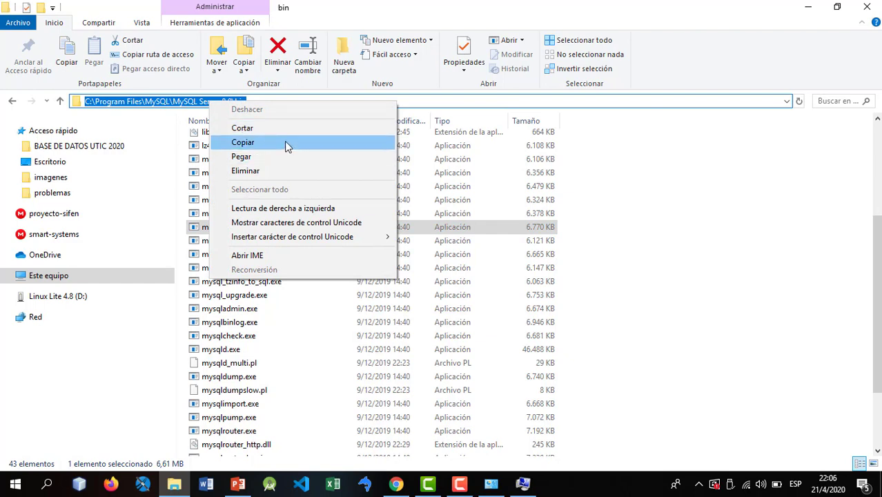
pyautogui.click(243, 142)
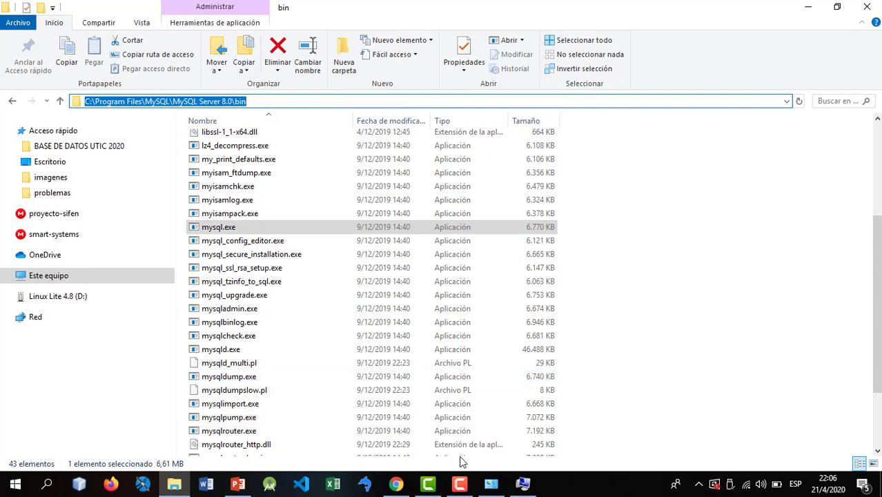
pyautogui.click(522, 485)
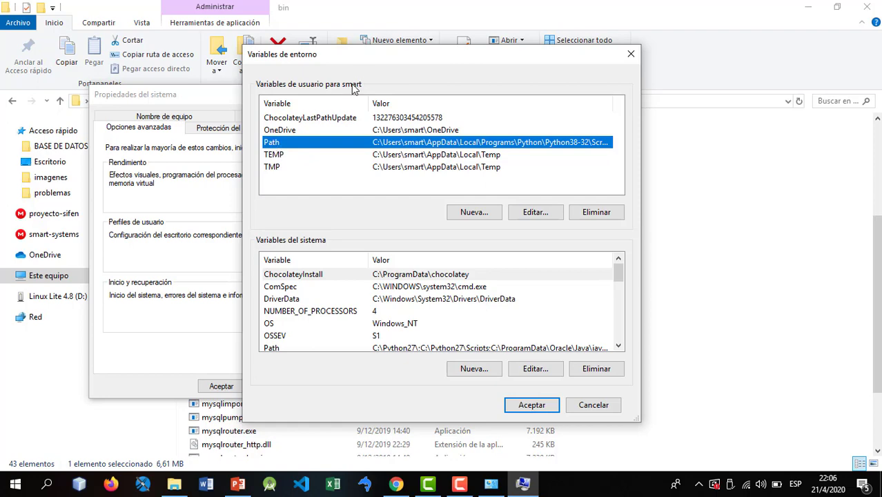
# - Paste C:\Program Files\MySQL\MySQL Server 8.0\bin as a new user Path entry and confirm every dialog with Aceptar
pyautogui.click(538, 214)
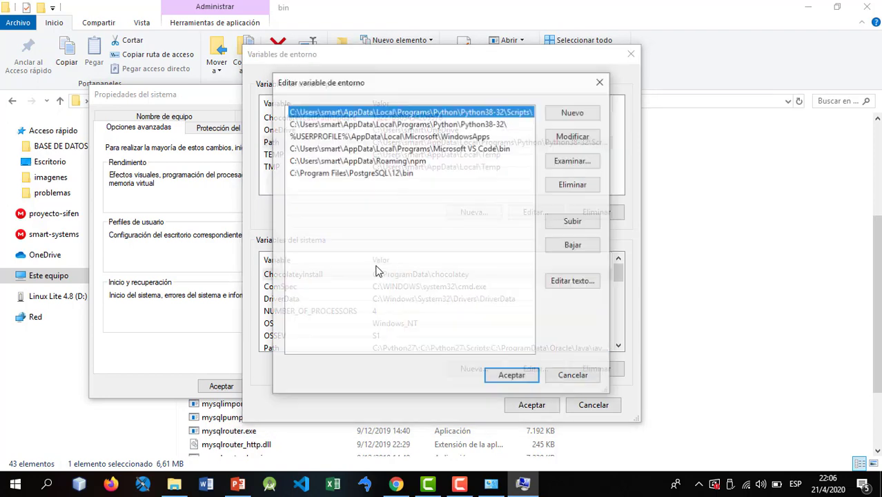
pyautogui.click(568, 114)
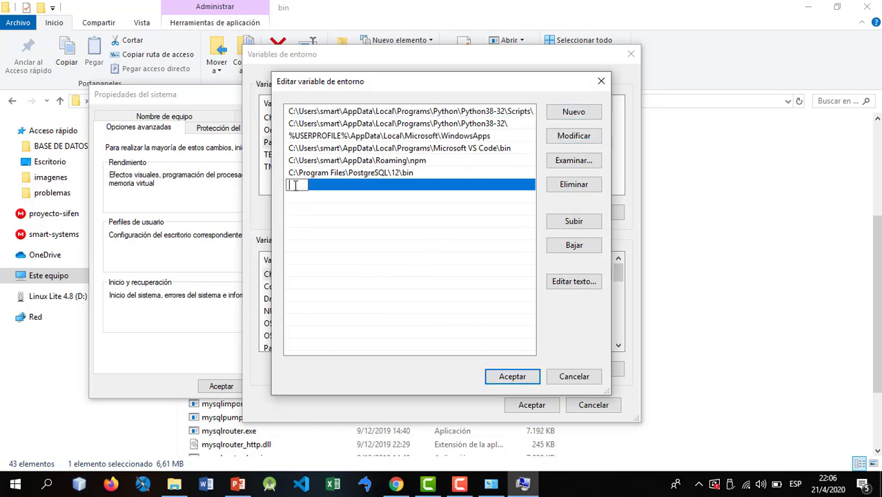
pyautogui.rightClick(295, 185)
pyautogui.click(332, 238)
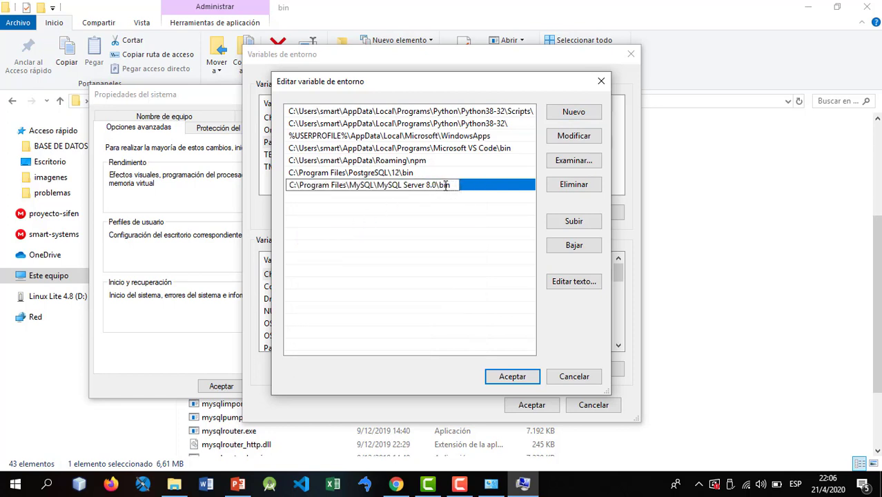
pyautogui.moveTo(436, 185); pyautogui.dragTo(377, 185)
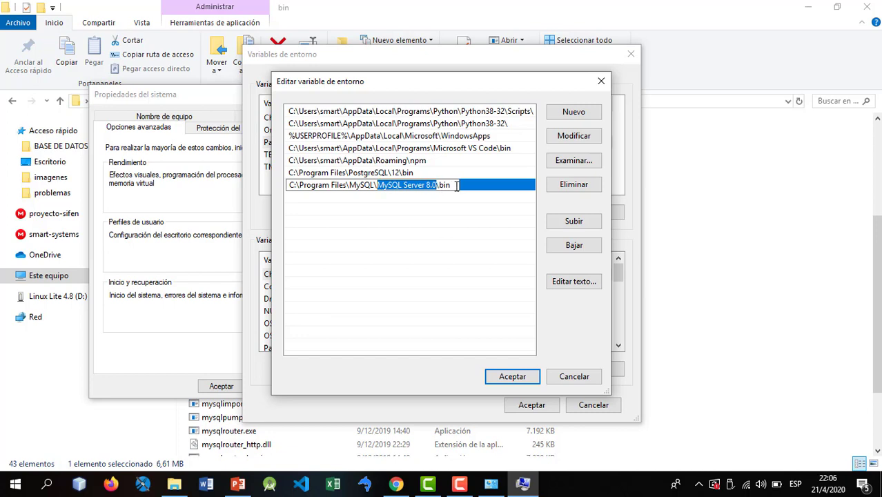
pyautogui.click(455, 186)
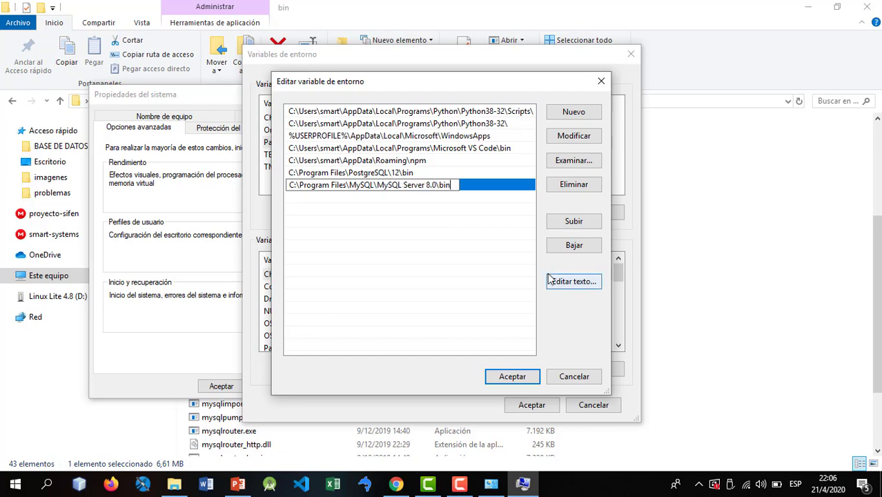
pyautogui.click(512, 379)
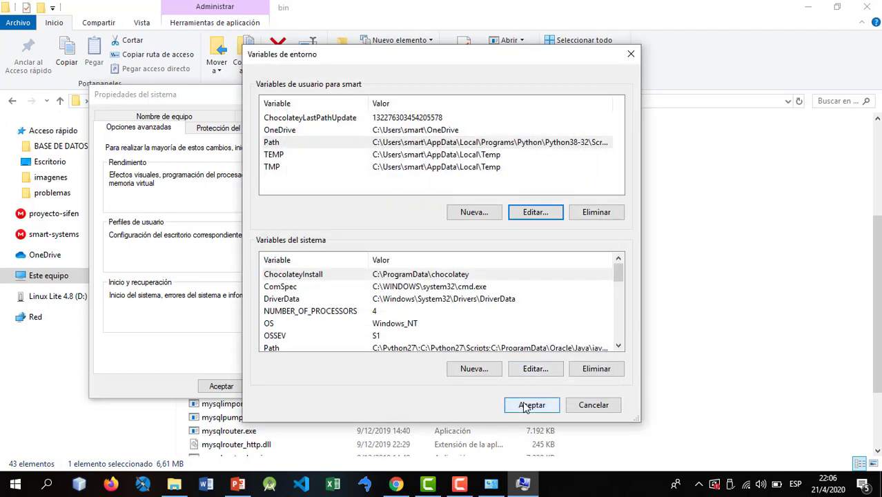
pyautogui.click(527, 404)
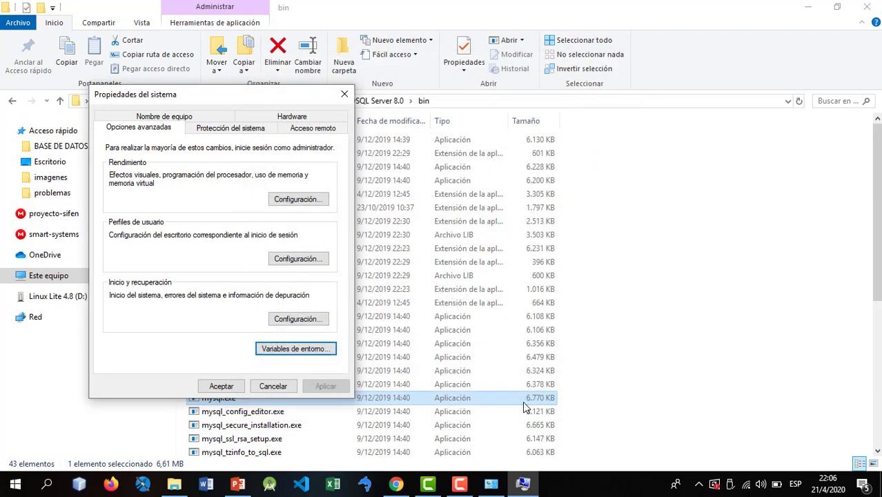
pyautogui.click(224, 387)
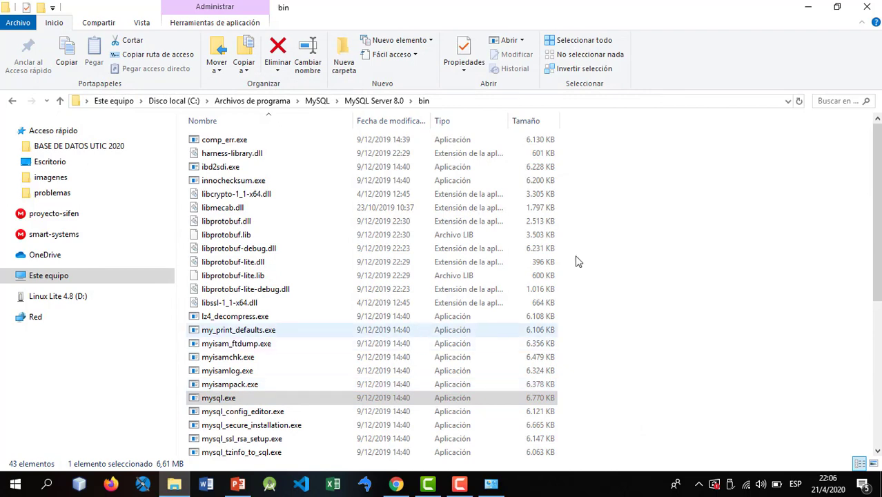
# - Close Explorer and System windows, then run mysql in a fresh Command Prompt, getting ERROR 1045
pyautogui.click(867, 7)
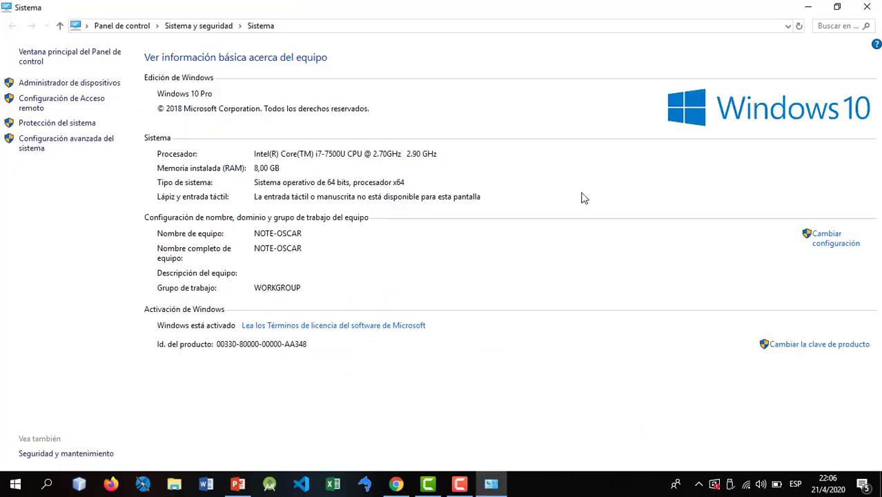
pyautogui.click(869, 7)
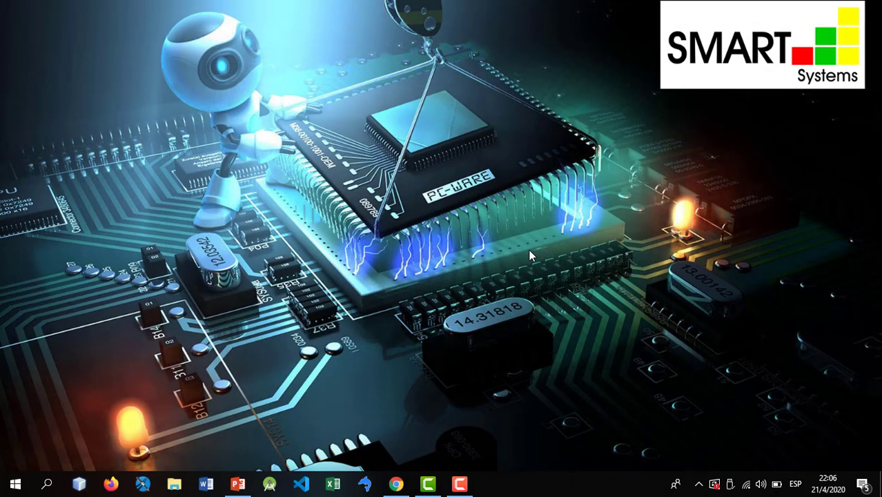
pyautogui.press('super')
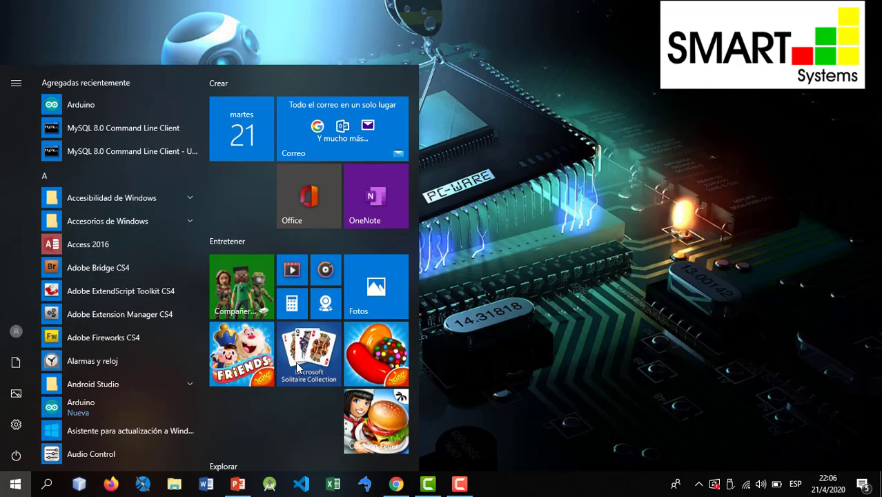
pyautogui.write('cmd')
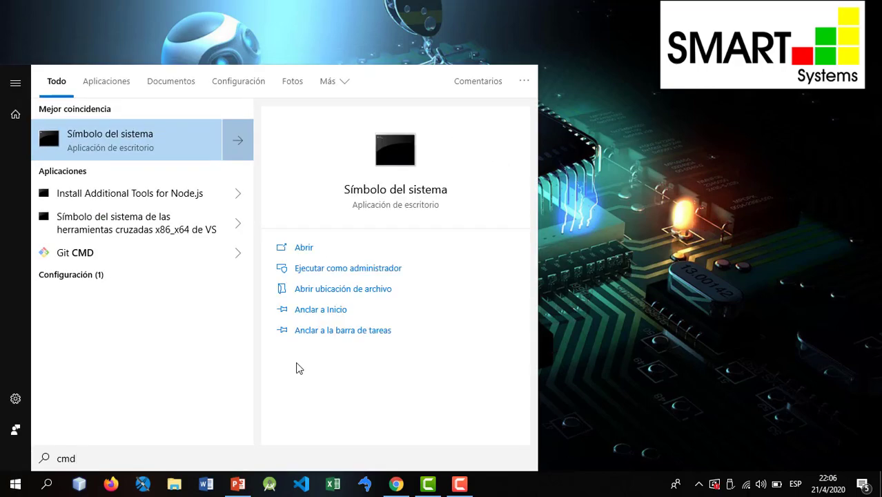
pyautogui.press('Return')
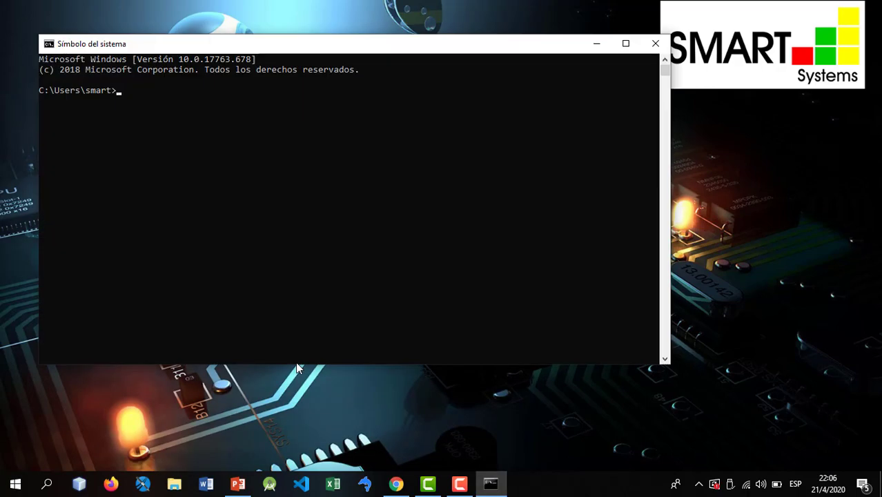
pyautogui.write('mysql')
pyautogui.press('Return')
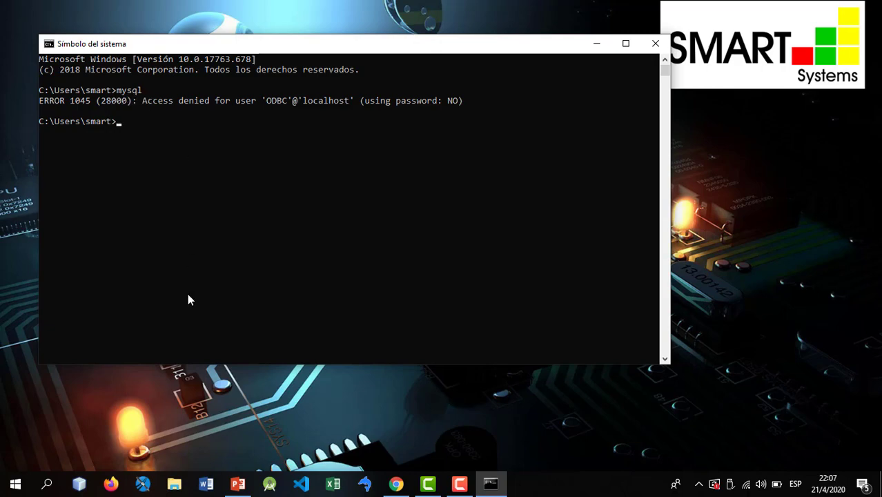
pyautogui.click(175, 486)
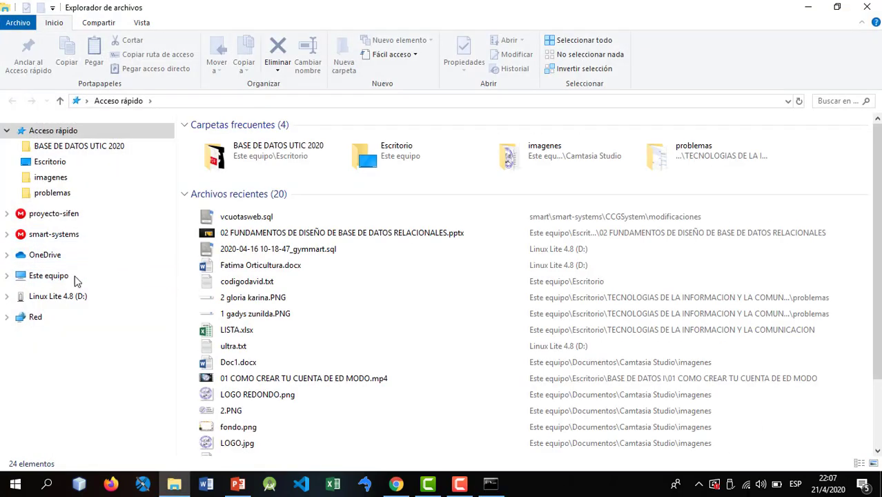
# - Navigate to C:\Program Files\MySQL\MySQL Server 8.0\bin, select mysql.exe, and minimize Explorer
pyautogui.click(71, 277)
pyautogui.doubleClick(276, 230)
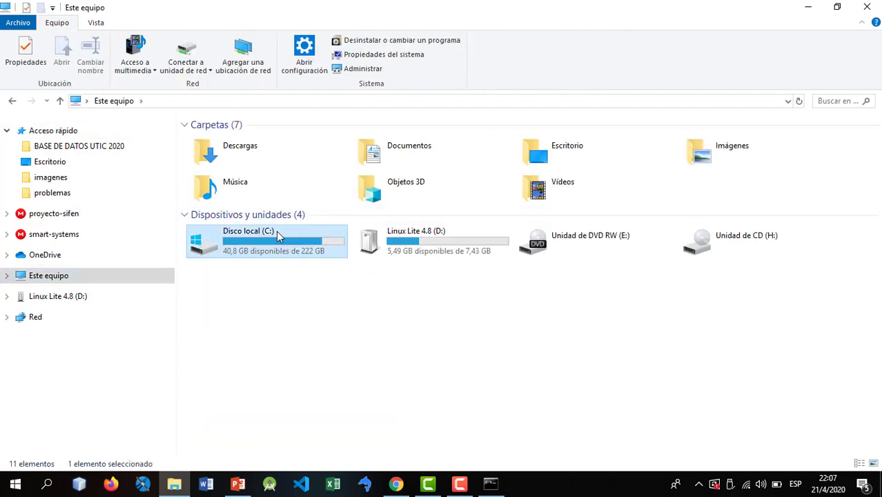
pyautogui.doubleClick(263, 180)
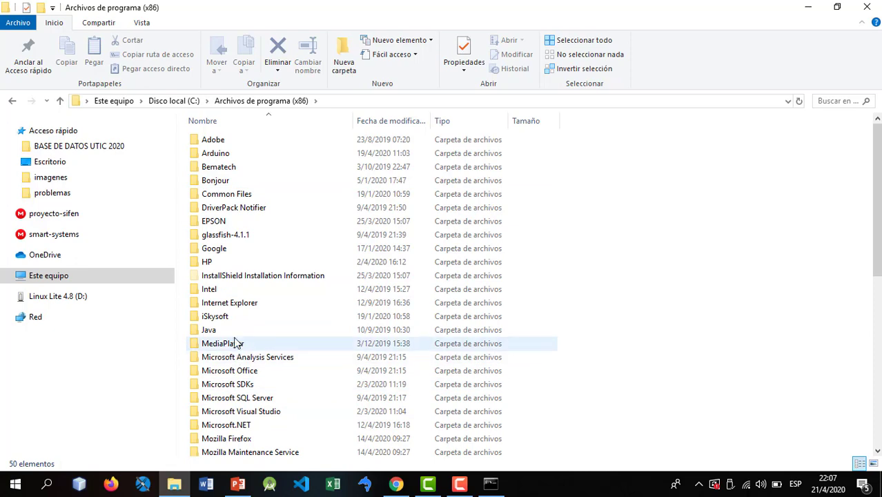
pyautogui.hotkey('alt', 'Left')
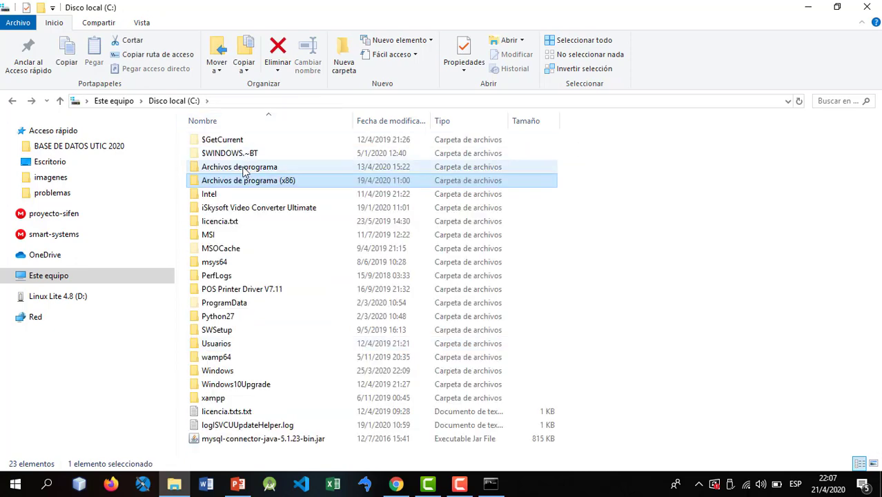
pyautogui.doubleClick(266, 167)
pyautogui.doubleClick(217, 359)
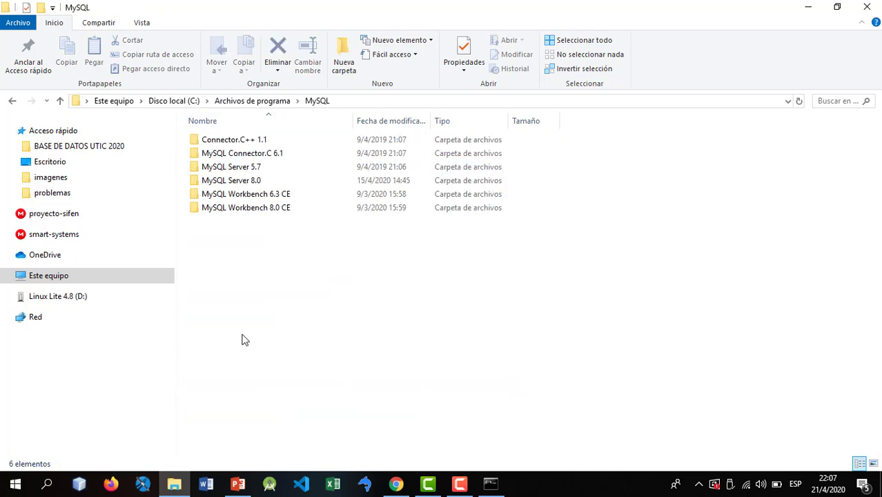
pyautogui.doubleClick(252, 188)
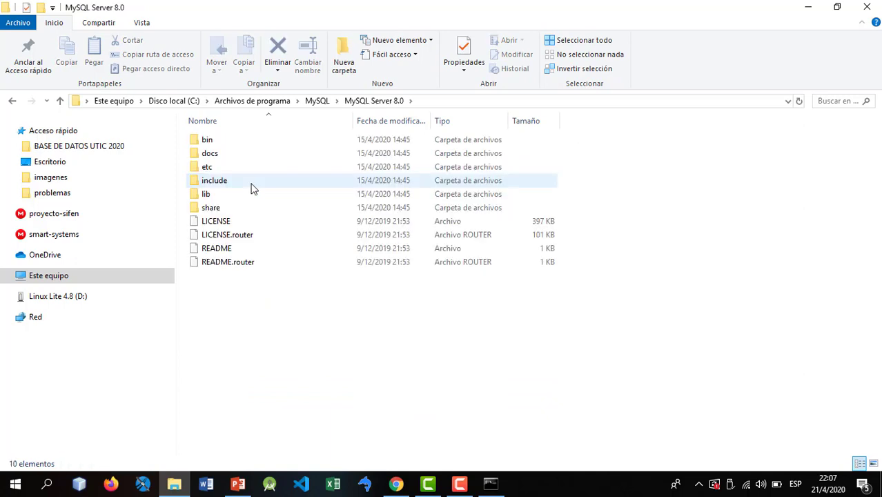
pyautogui.click(233, 144)
pyautogui.doubleClick(232, 149)
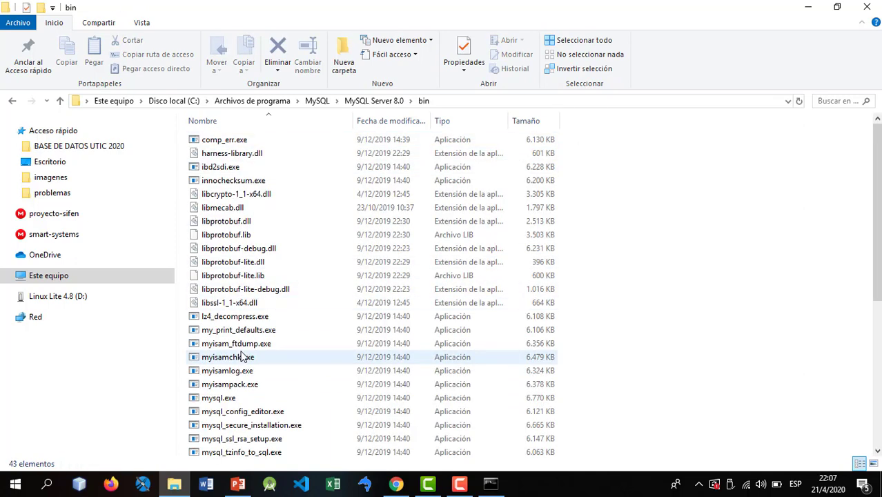
pyautogui.click(228, 400)
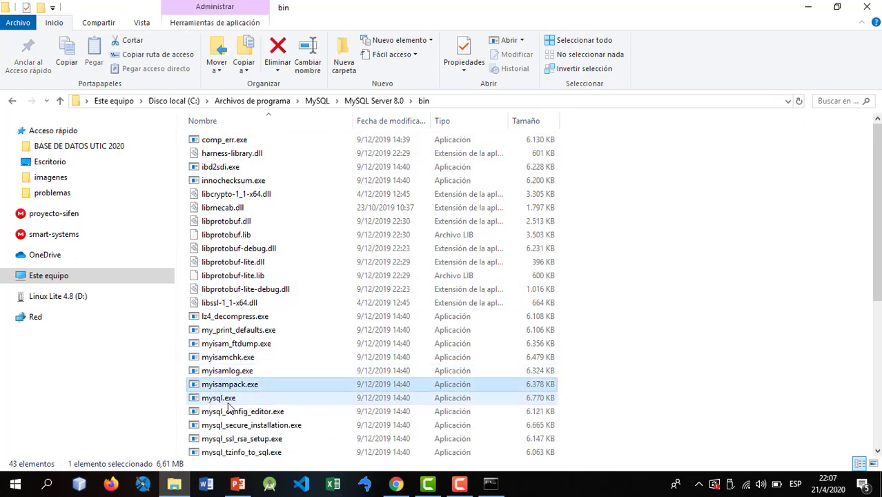
pyautogui.click(808, 7)
# - Run 'mysql -u root -p' and enter the root password to reach the mysql prompt
pyautogui.click(233, 225)
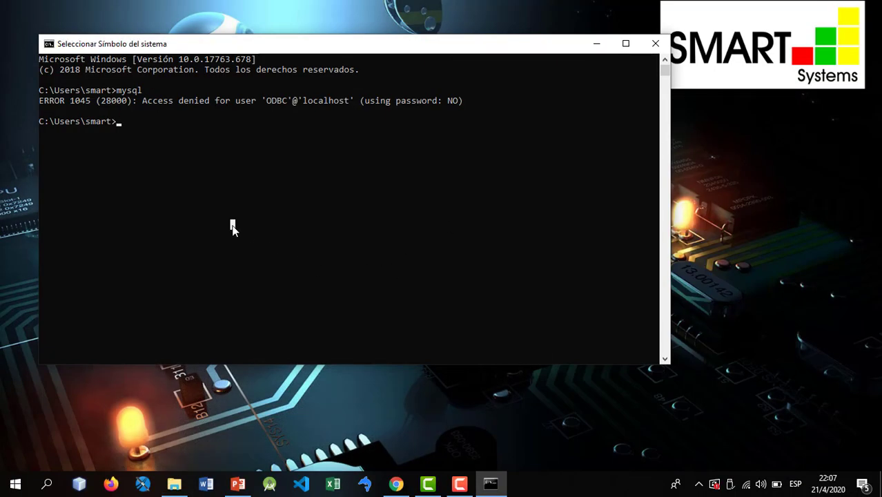
pyautogui.click(269, 196)
pyautogui.write('mysq')
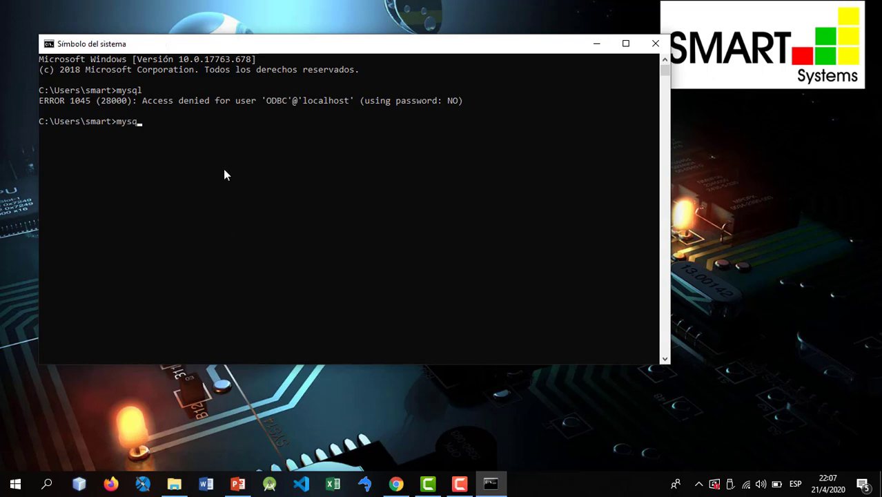
pyautogui.write('l -u')
pyautogui.write('root -p')
pyautogui.press('Return')
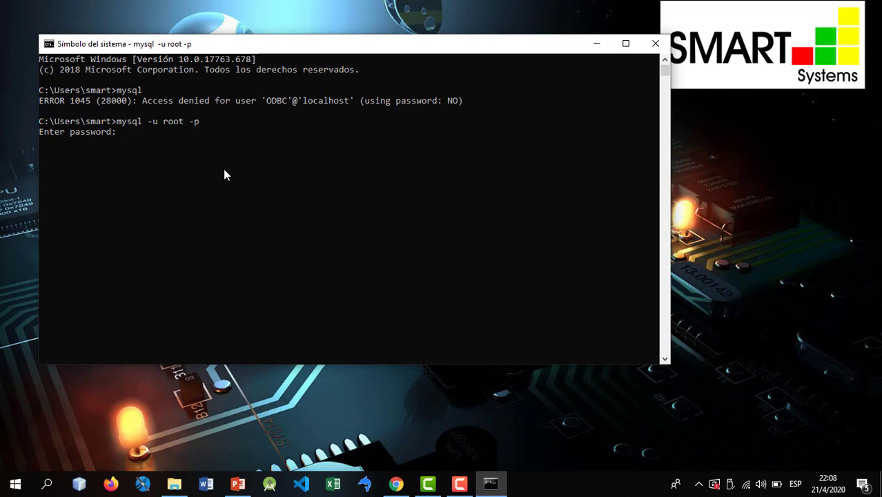
pyautogui.write('**')
pyautogui.press('Return')
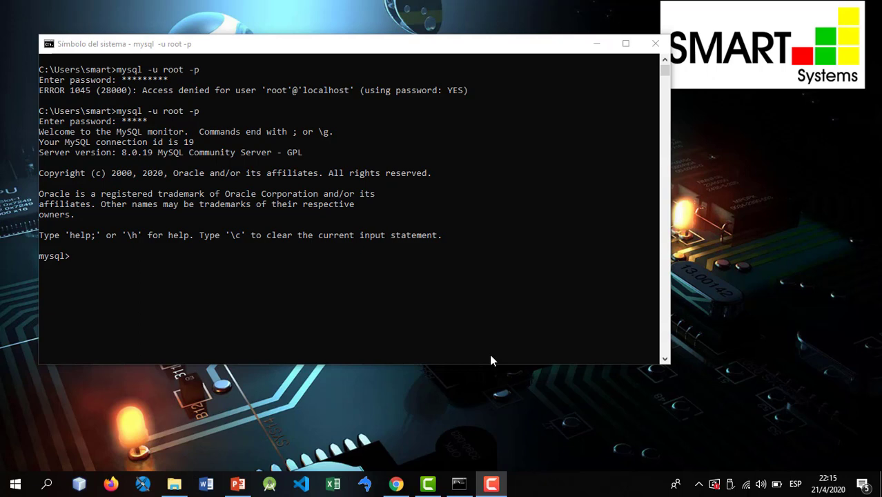
# - Run 'show databases;' to list the four databases, then search the Start menu for 'sql'
pyautogui.click(146, 308)
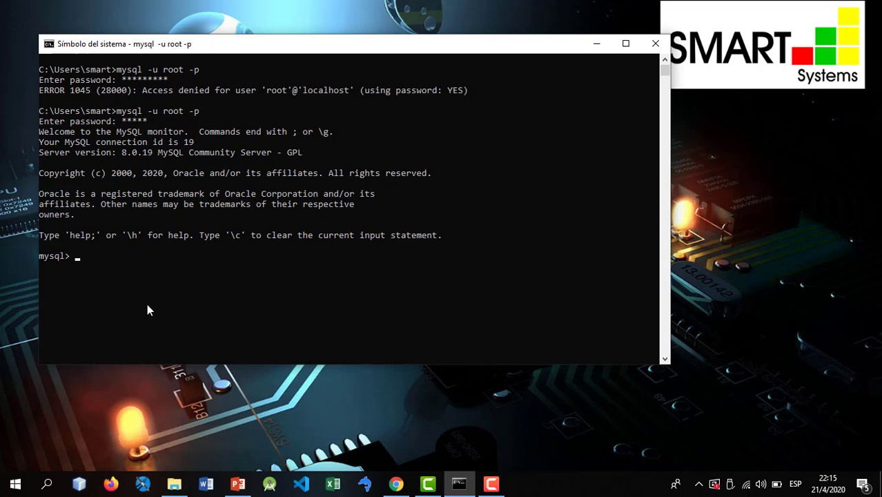
pyautogui.write('show databes')
pyautogui.press('BackSpace')
pyautogui.press('BackSpace')
pyautogui.write('ab')
pyautogui.press('BackSpace')
pyautogui.write('ses;')
pyautogui.press('Return')
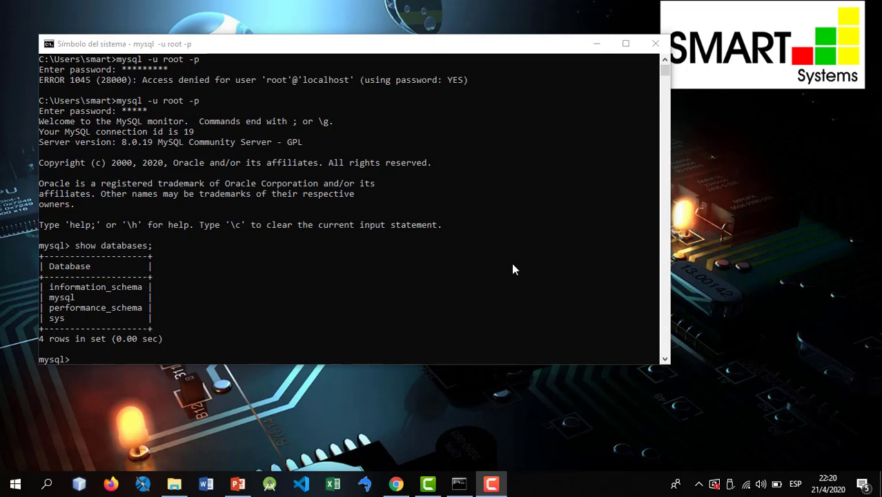
pyautogui.click(15, 483)
pyautogui.write('sql')
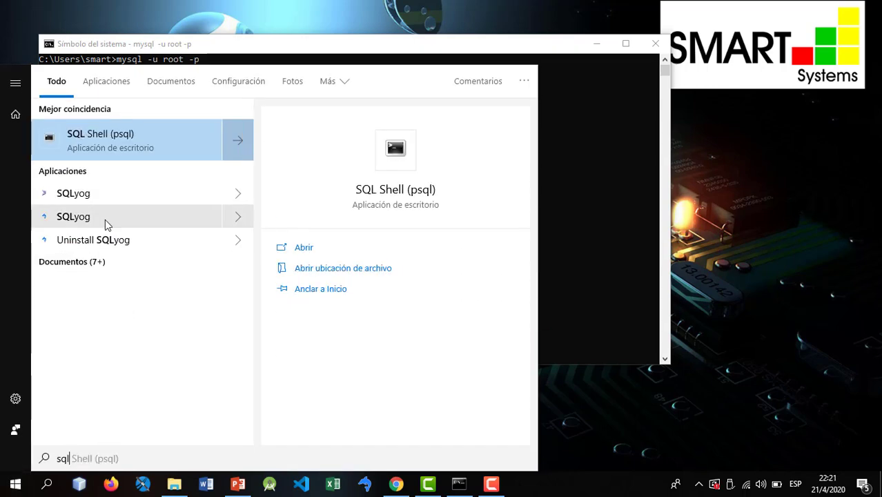
# - Launch SQLyog and add a saved connection 'New Connection' for root on localhost
pyautogui.click(104, 220)
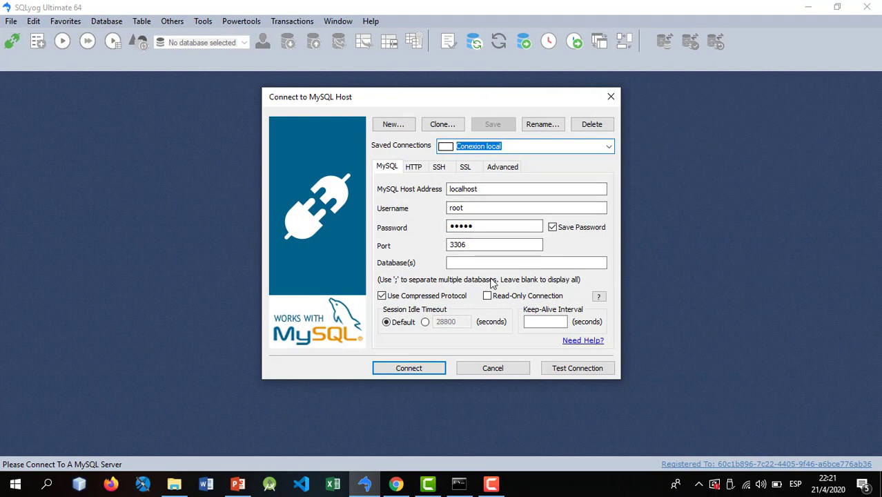
pyautogui.click(461, 227)
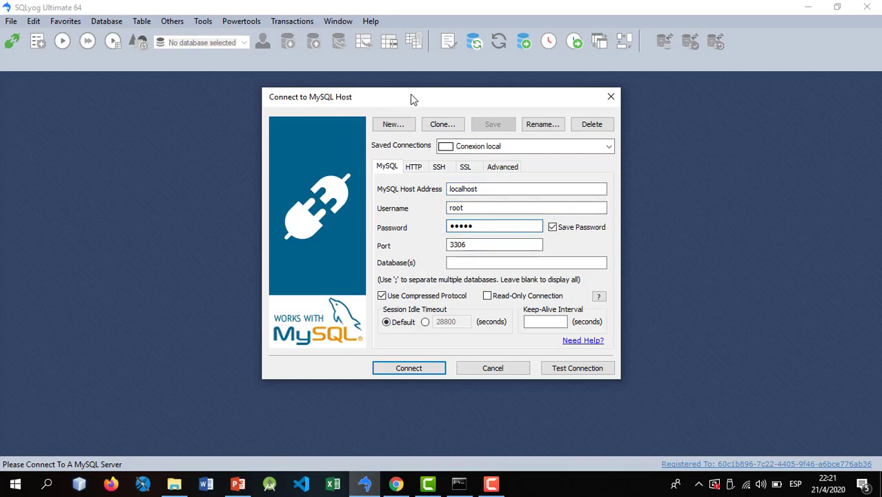
pyautogui.click(390, 126)
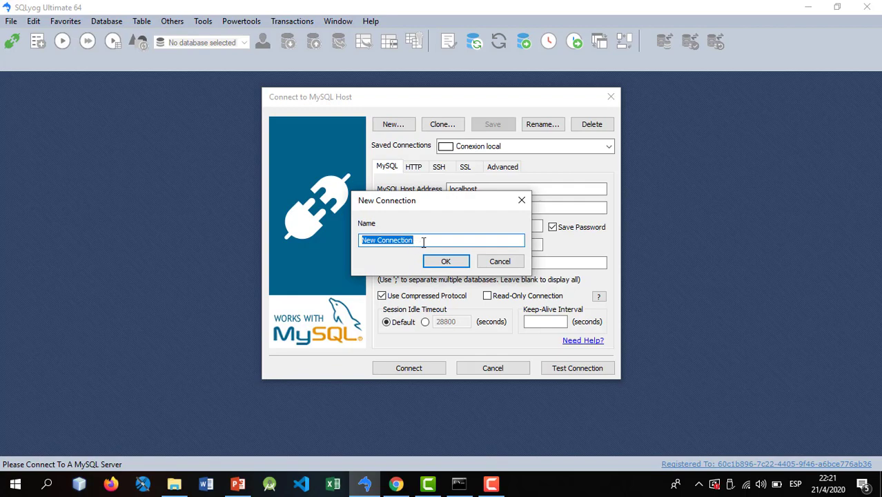
pyautogui.click(436, 261)
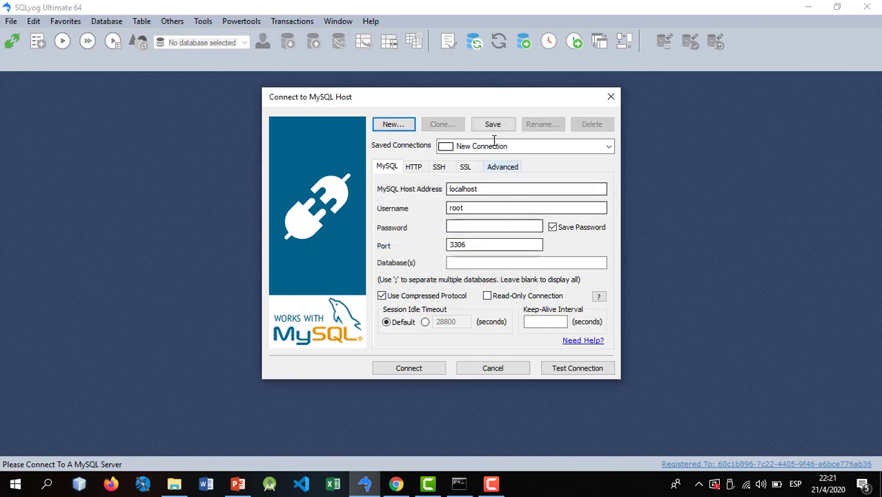
pyautogui.click(472, 209)
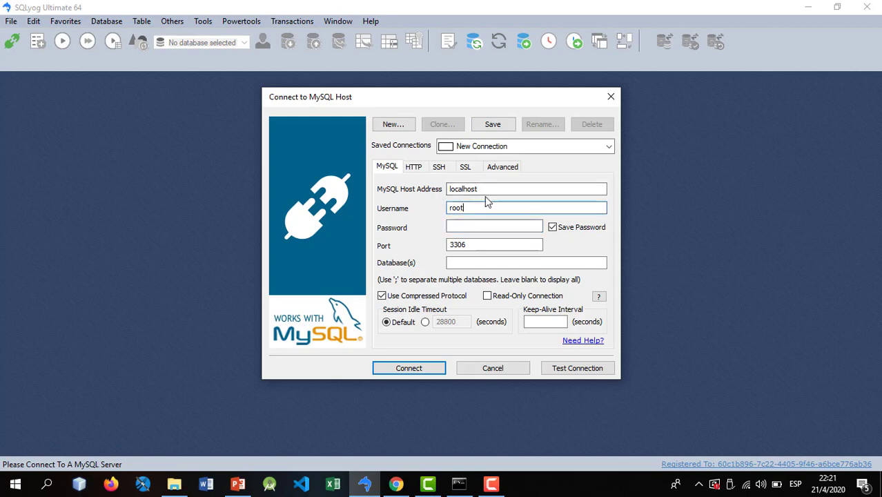
# - Change the MySQL host address to 127.0.0.1, then restore it to localhost
pyautogui.click(485, 188)
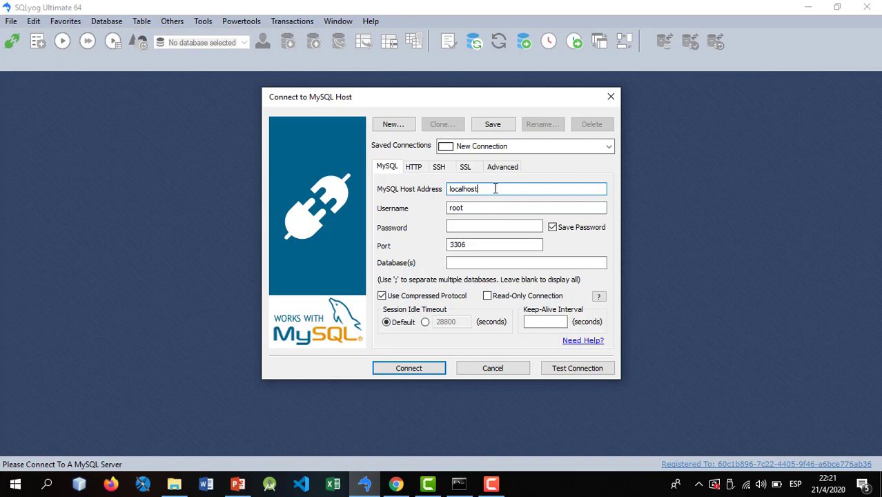
pyautogui.moveTo(483, 191); pyautogui.dragTo(445, 198)
pyautogui.click(487, 189)
pyautogui.moveTo(492, 188); pyautogui.dragTo(378, 175)
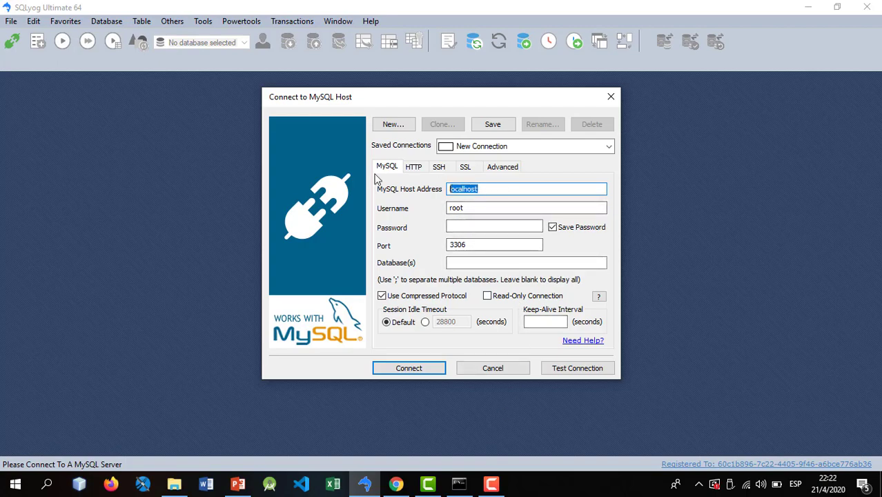
pyautogui.write('127.0.0.1')
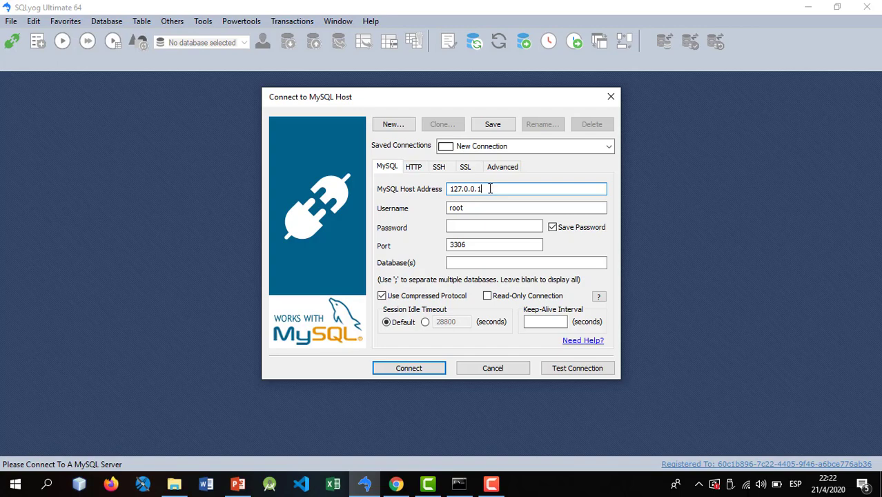
pyautogui.moveTo(490, 189); pyautogui.dragTo(399, 184)
pyautogui.write('localhost')
# - Select the root username, then bring the MySQL command window back to the front
pyautogui.click(513, 206)
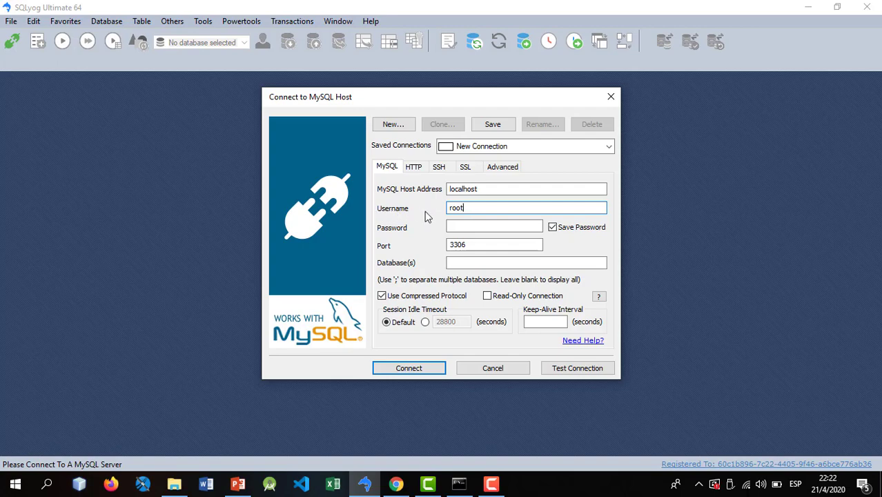
pyautogui.moveTo(470, 209); pyautogui.dragTo(410, 197)
pyautogui.click(456, 204)
pyautogui.moveTo(470, 206); pyautogui.dragTo(422, 206)
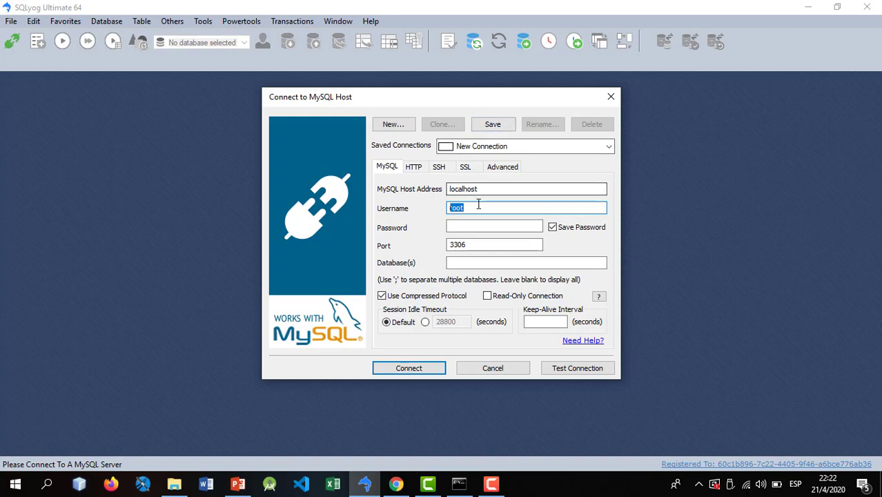
pyautogui.click(459, 483)
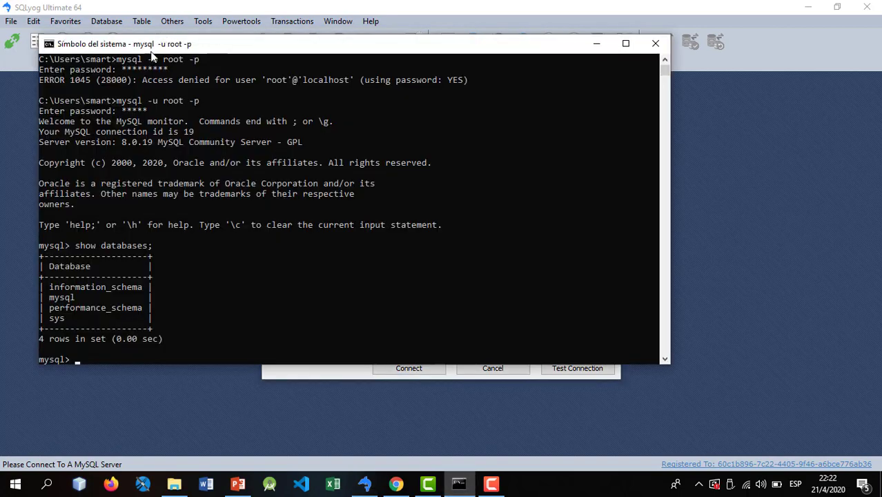
# - Return to the connection dialog, enter the root password and check port 3306
pyautogui.click(596, 43)
pyautogui.click(468, 226)
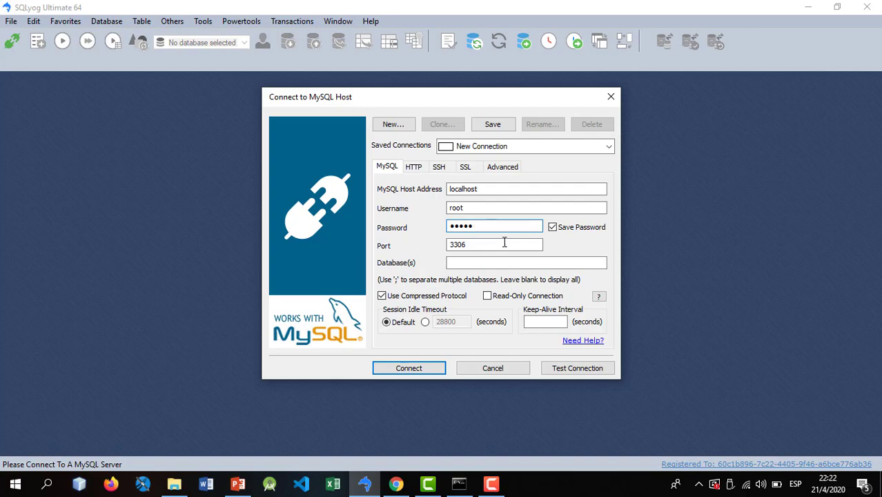
pyautogui.click(469, 244)
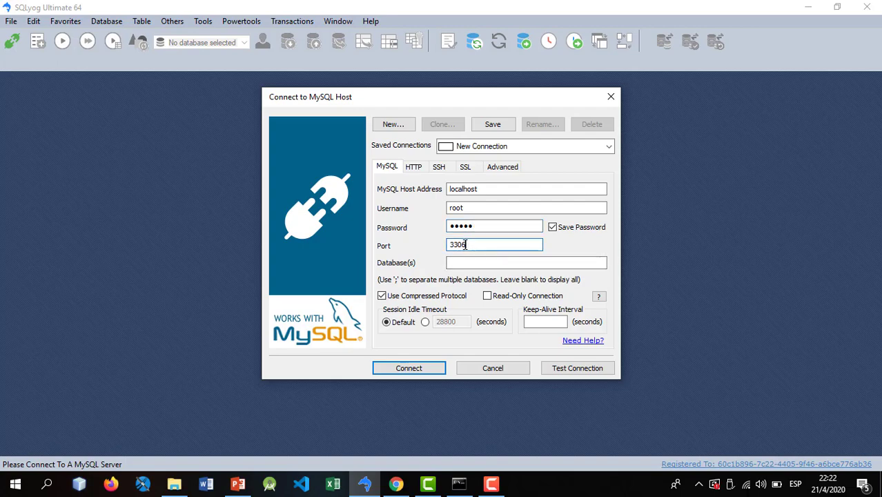
pyautogui.moveTo(468, 245); pyautogui.dragTo(405, 247)
pyautogui.click(476, 247)
pyautogui.moveTo(475, 244); pyautogui.dragTo(409, 234)
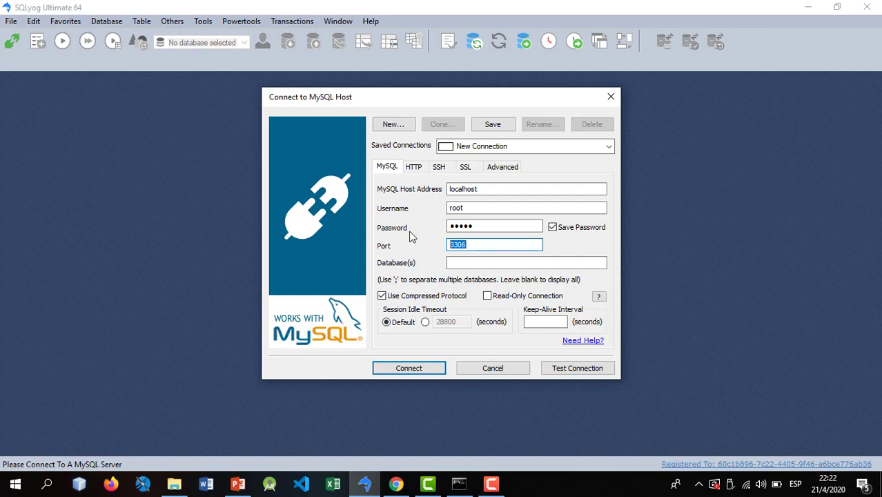
# - Confirm localhost and port 3306, leave Database(s) empty, and briefly check the command window
pyautogui.click(489, 191)
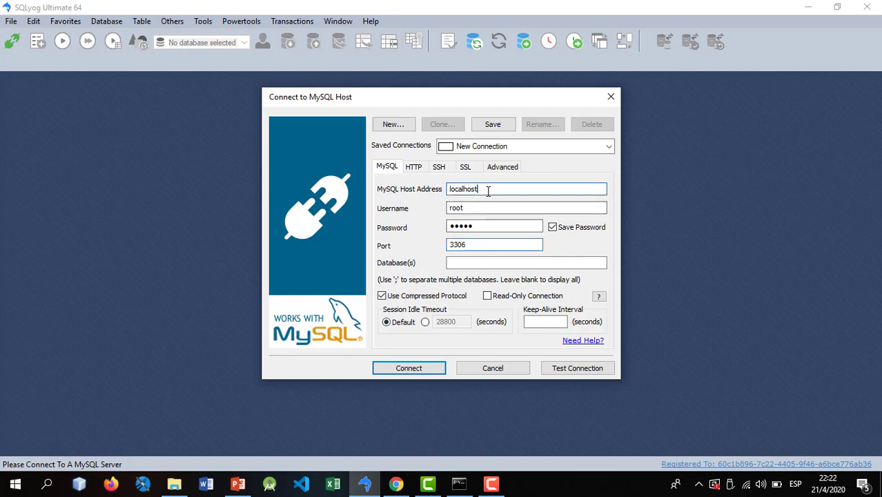
pyautogui.click(468, 244)
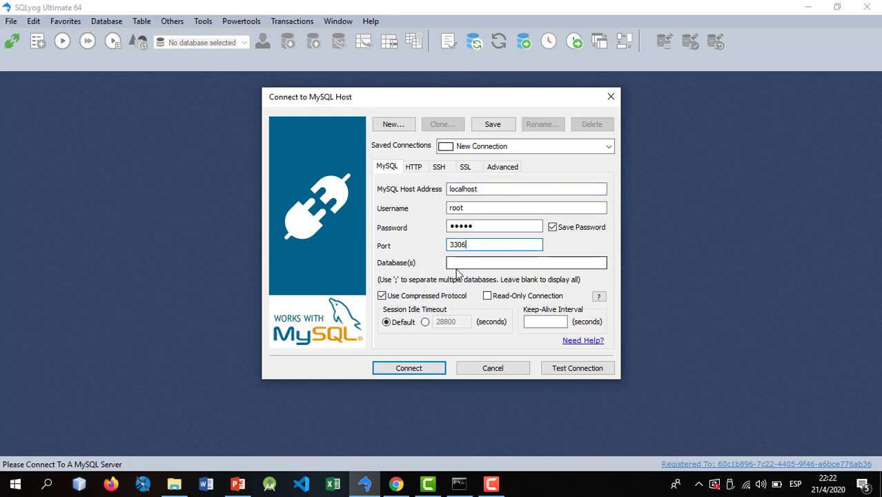
pyautogui.click(481, 262)
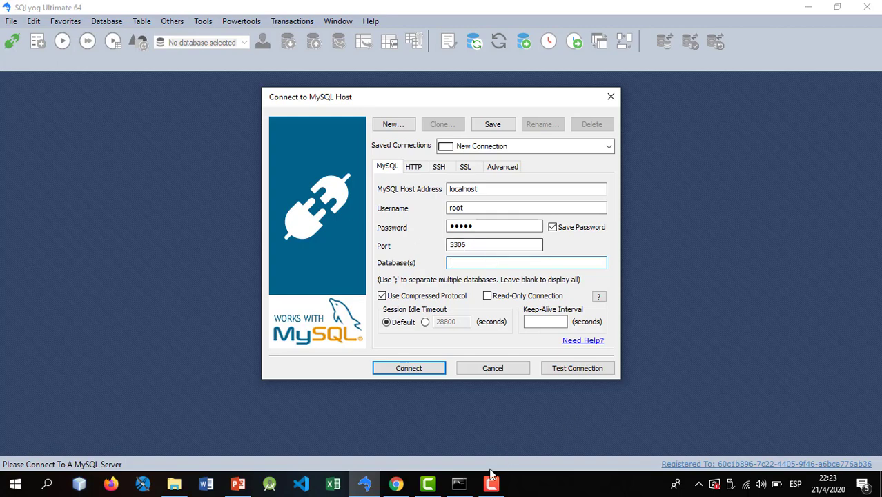
pyautogui.click(459, 483)
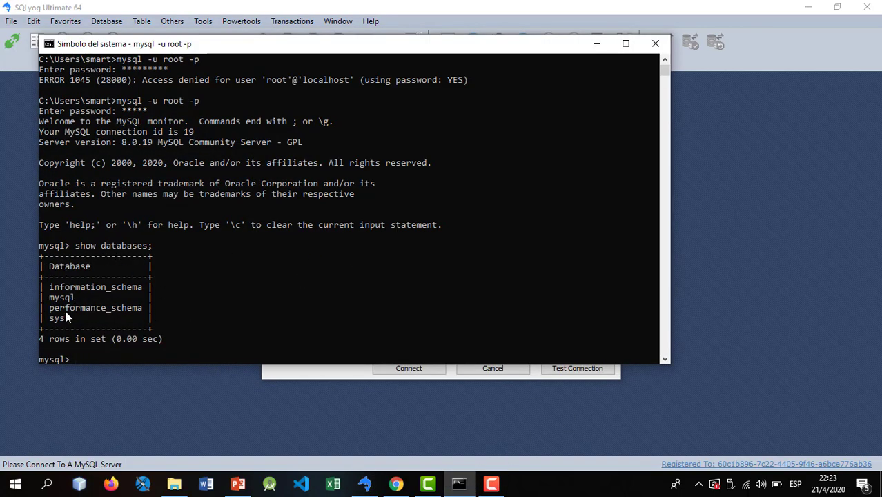
pyautogui.click(595, 45)
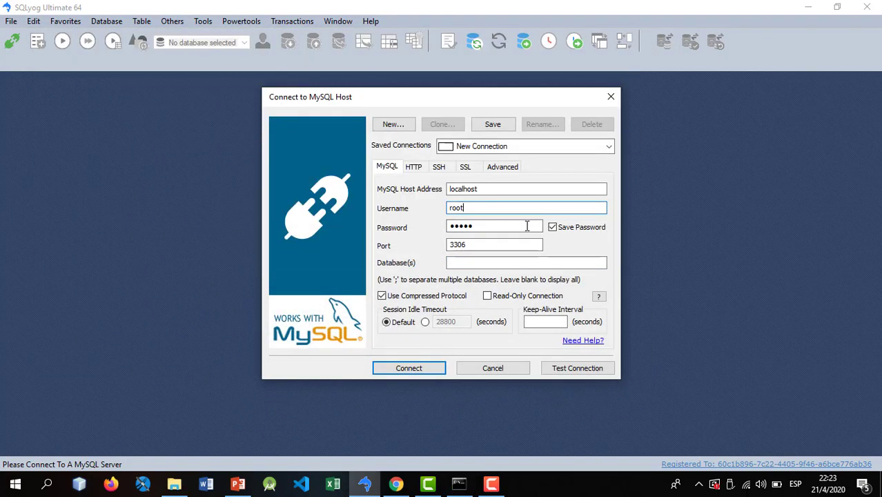
# - Test the localhost connection, dismiss the message, and test again with the entered password
pyautogui.click(554, 369)
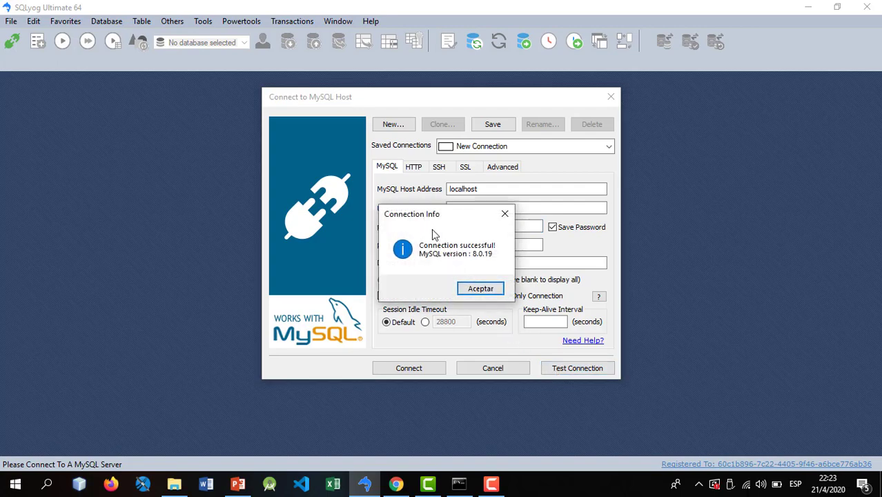
pyautogui.click(480, 287)
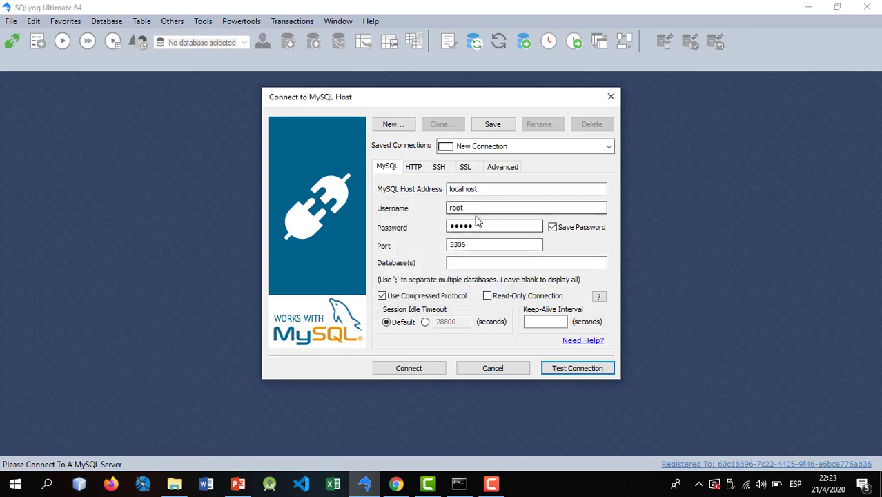
pyautogui.click(496, 227)
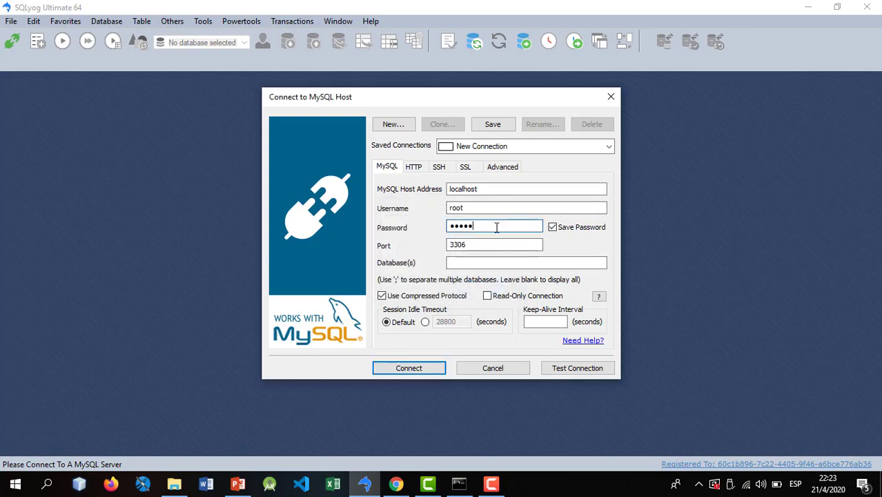
pyautogui.click(558, 368)
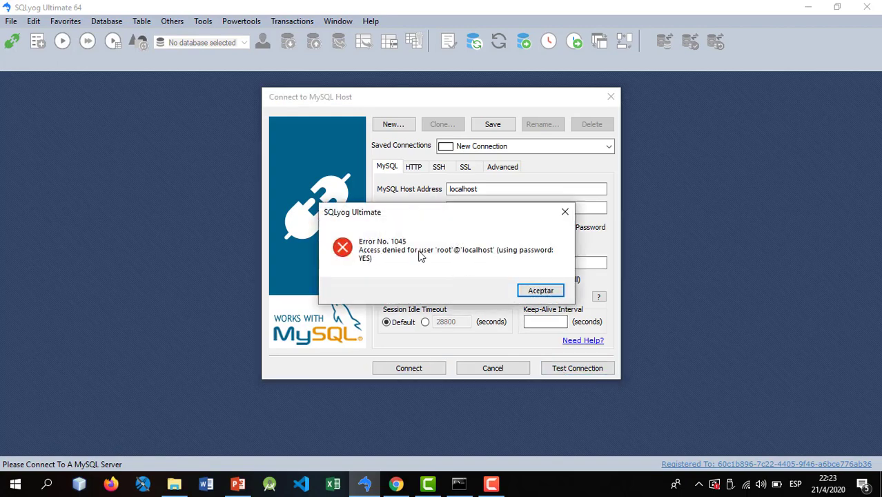
# - Dismiss the Error 1045 access-denied message, re-enter the root password and connect
pyautogui.click(455, 477)
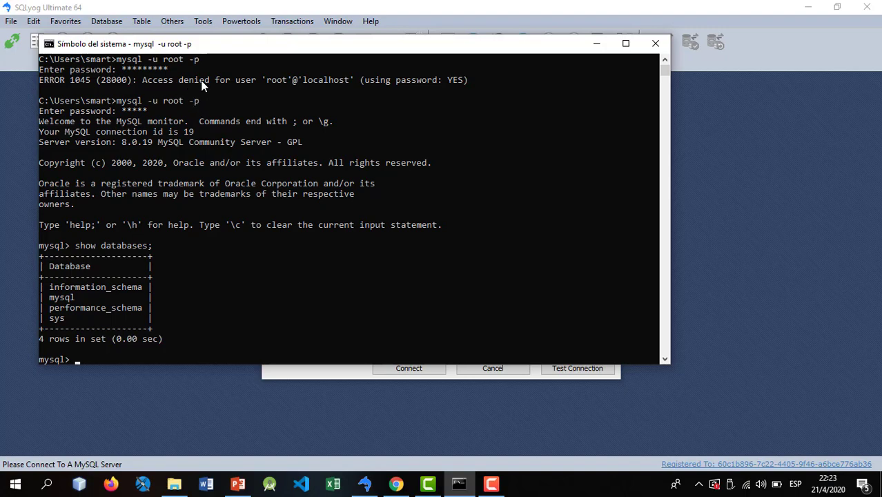
pyautogui.click(596, 43)
pyautogui.click(540, 290)
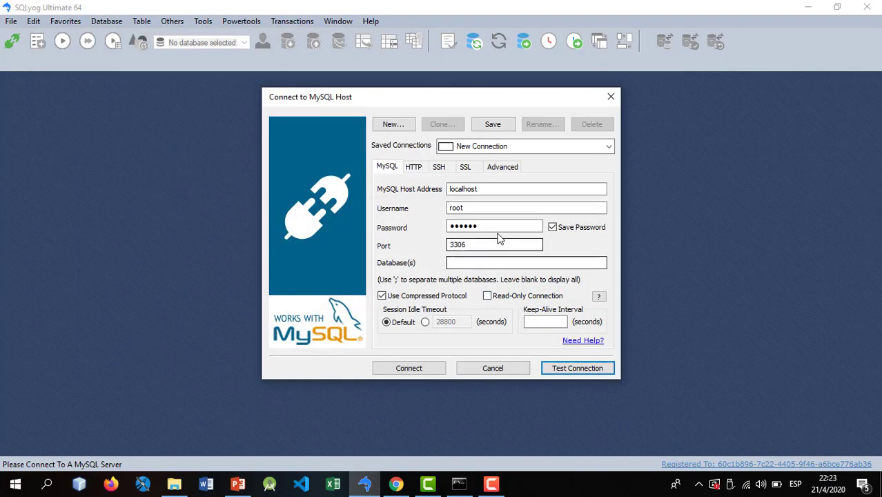
pyautogui.click(487, 223)
pyautogui.press('BackSpace')
pyautogui.press('BackSpace')
pyautogui.press('BackSpace')
pyautogui.write('123')
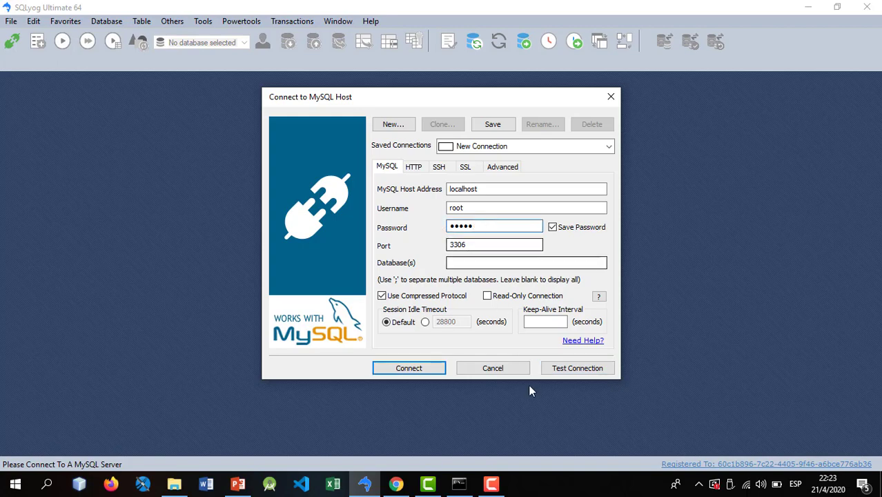
pyautogui.click(412, 371)
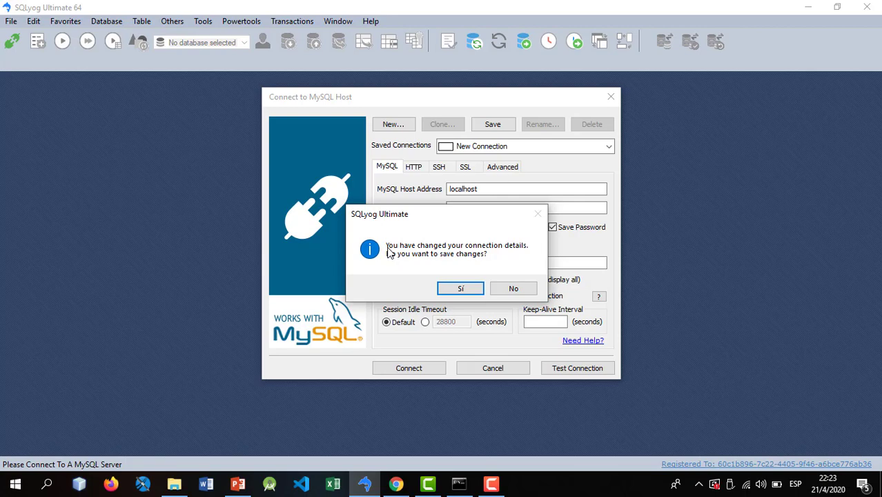
# - Save the changed connection details and browse information_schema, mysql, performance_schema and sys
pyautogui.click(459, 288)
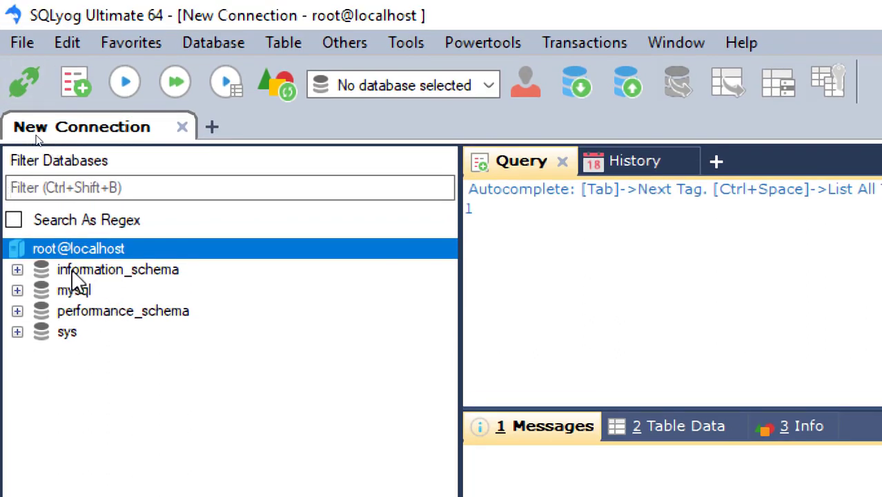
pyautogui.click(72, 271)
pyautogui.click(75, 293)
pyautogui.click(86, 312)
pyautogui.click(74, 333)
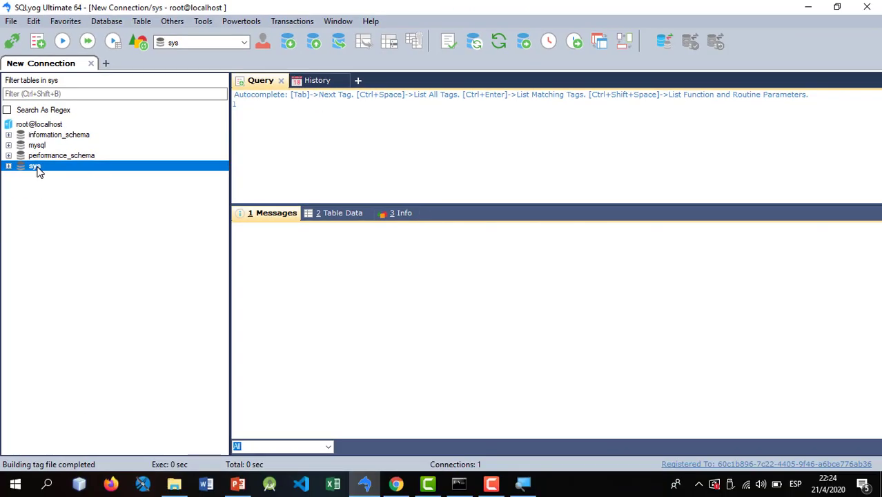
# - Compare with the command prompt's database list, then make performance_schema the active database
pyautogui.click(459, 483)
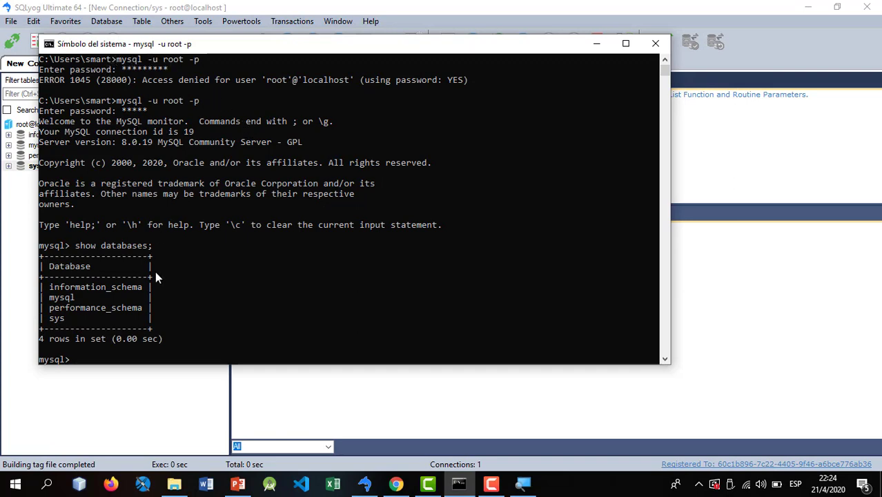
pyautogui.moveTo(78, 47); pyautogui.dragTo(197, 23)
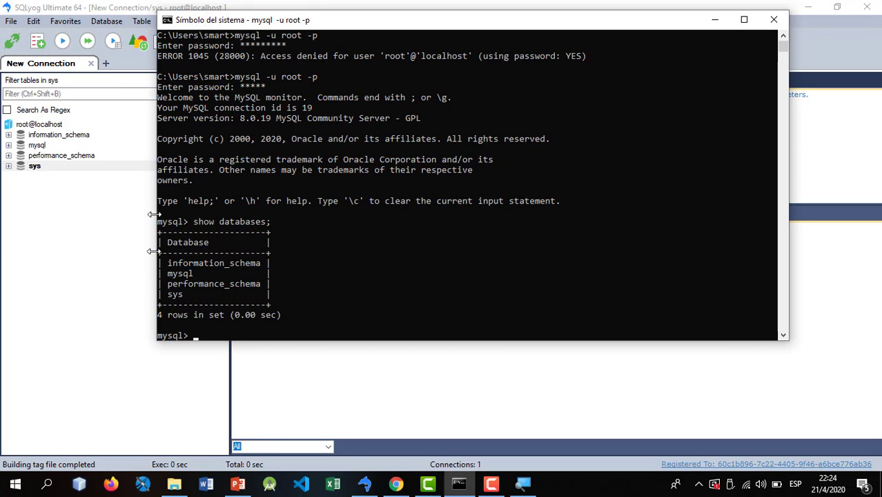
pyautogui.click(75, 243)
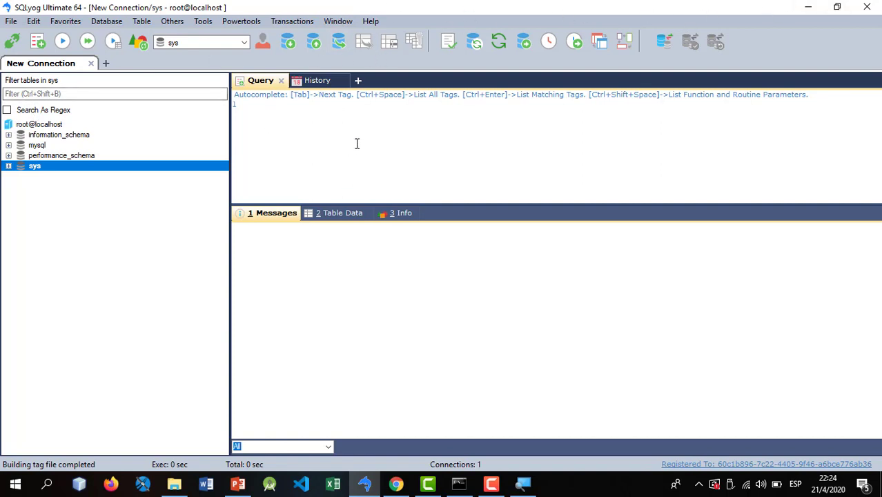
pyautogui.click(23, 153)
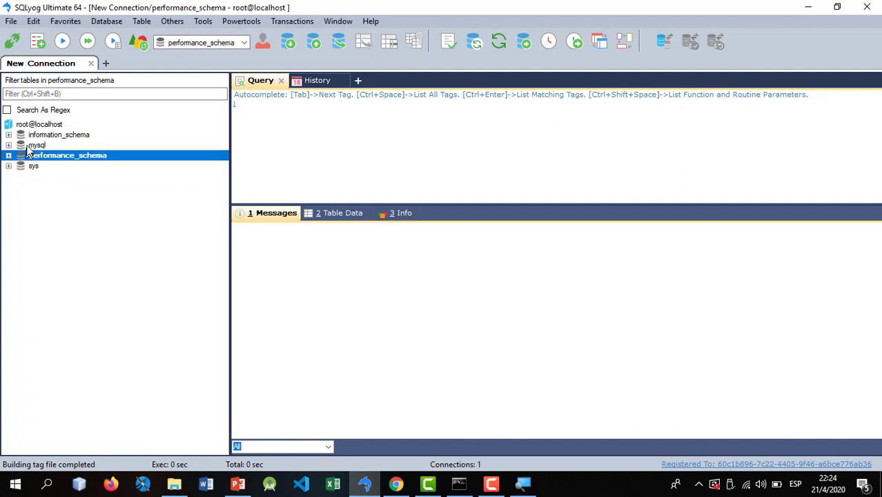
pyautogui.click(26, 145)
pyautogui.click(28, 138)
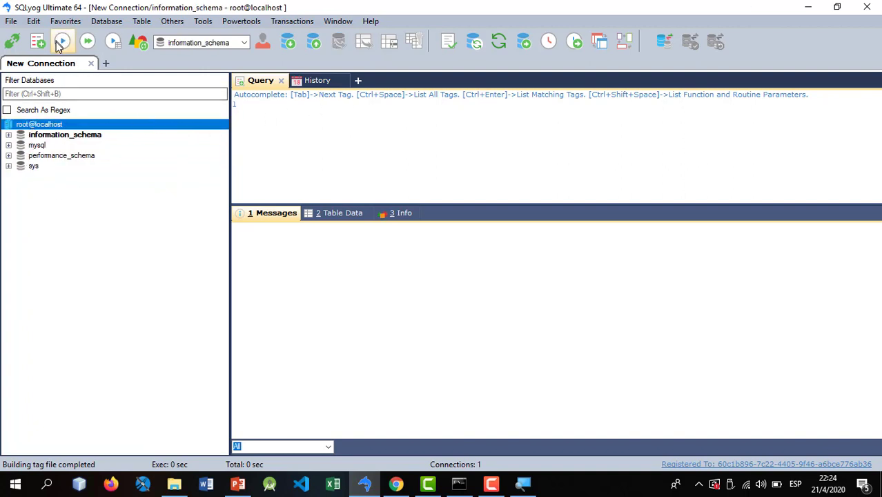
pyautogui.click(42, 155)
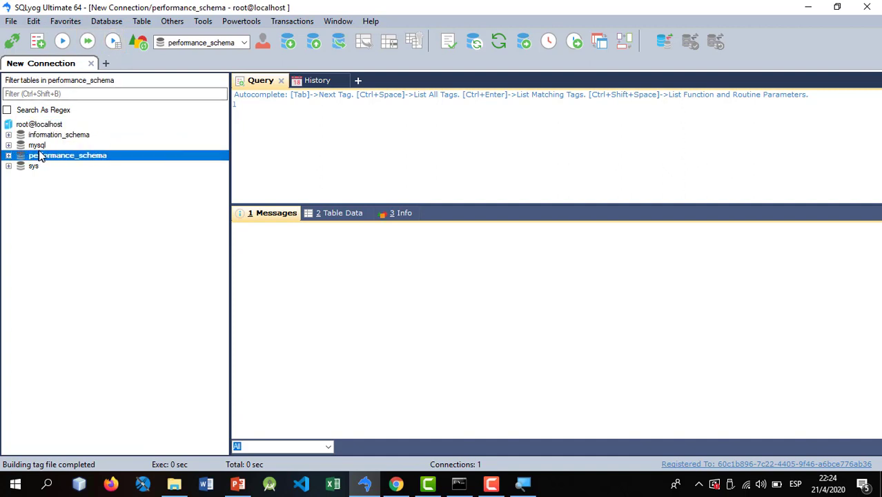
pyautogui.click(329, 119)
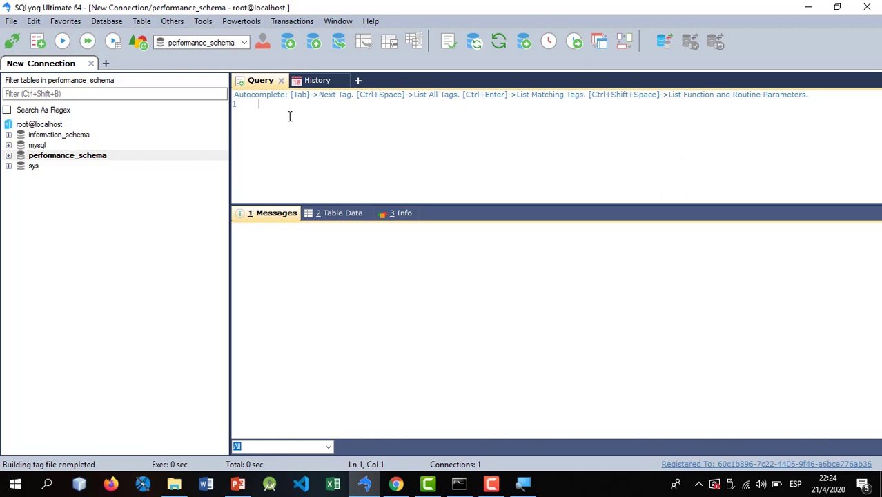
# - Execute USE mysql; then click through information_schema, mysql, performance_schema and sys
pyautogui.write('USE mysql;')
pyautogui.click(62, 41)
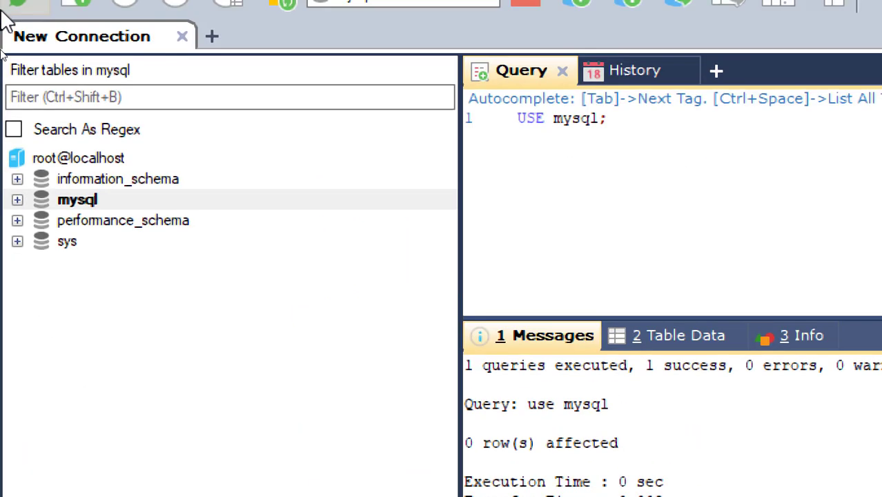
pyautogui.click(105, 181)
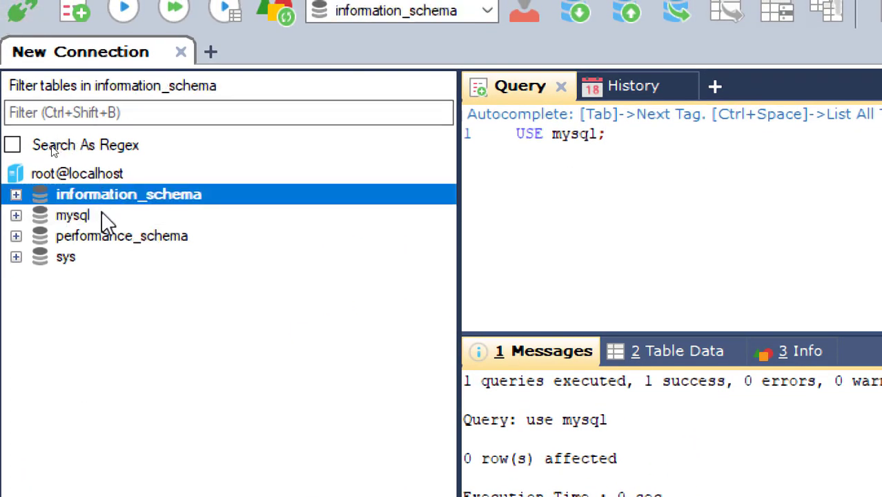
pyautogui.click(103, 221)
pyautogui.click(155, 239)
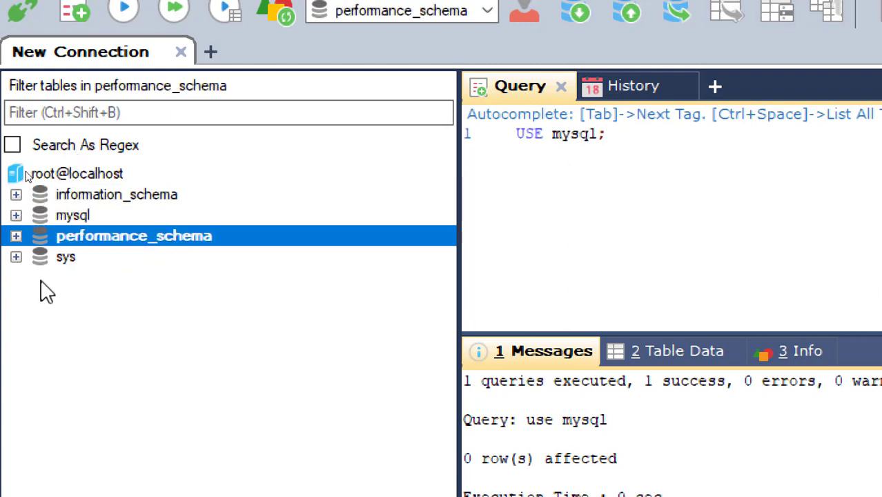
pyautogui.click(54, 259)
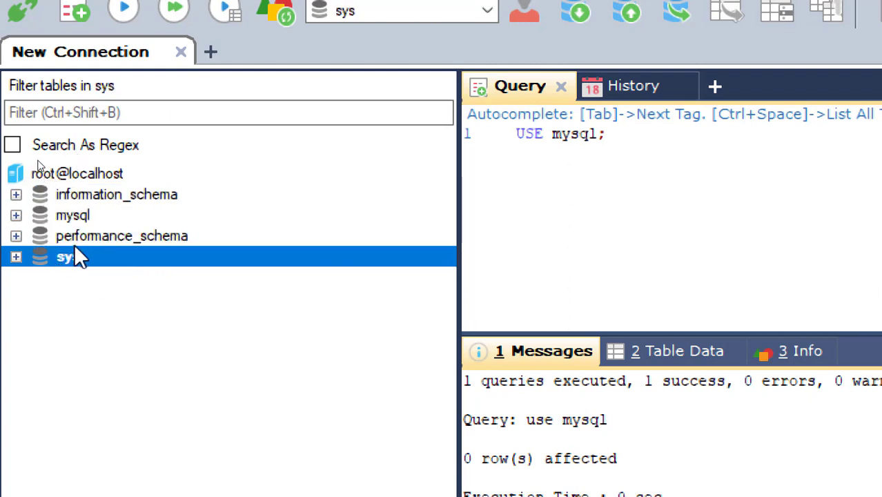
pyautogui.click(72, 215)
pyautogui.click(104, 194)
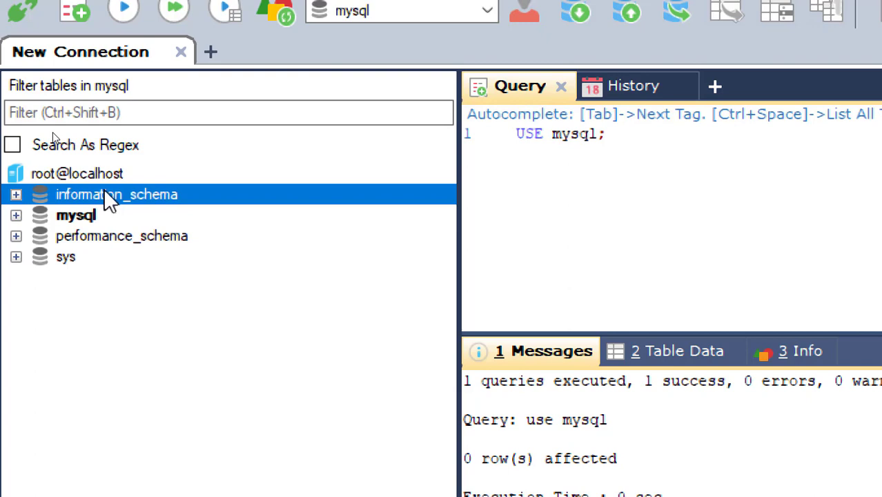
pyautogui.click(131, 238)
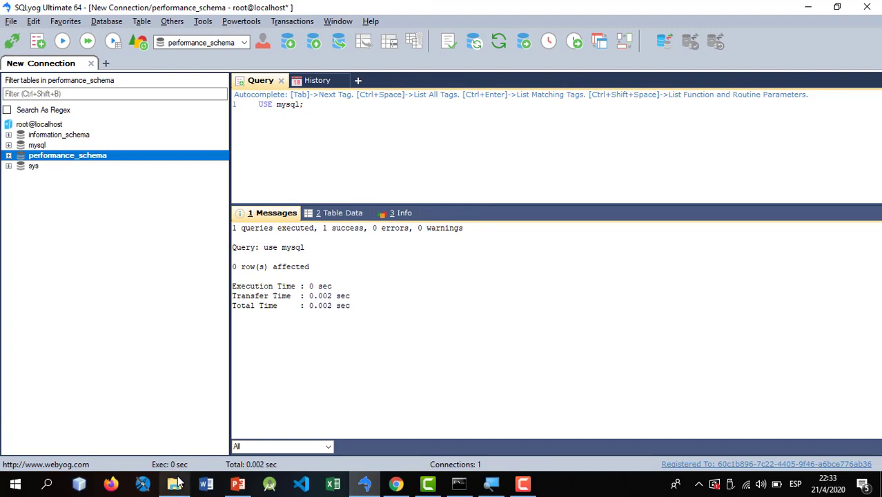
# - Bring the bin folder window forward and navigate up to the Disco local (C:) listing
pyautogui.moveTo(178, 482)
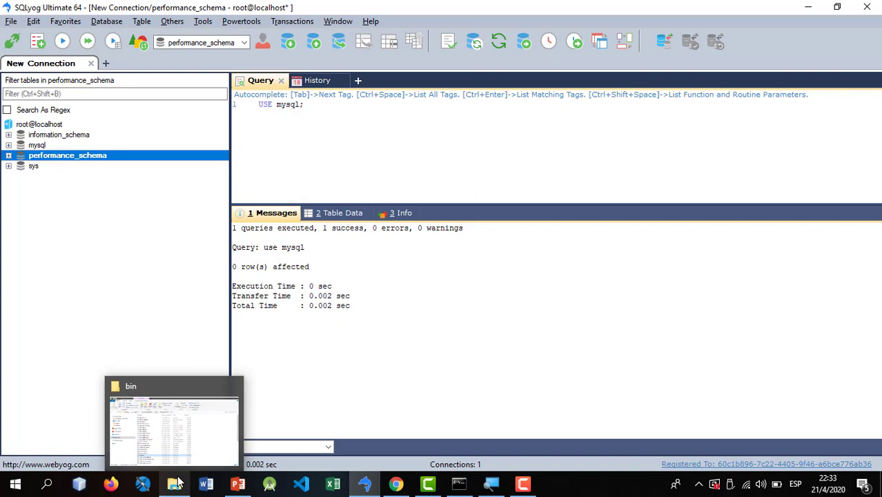
pyautogui.click(178, 483)
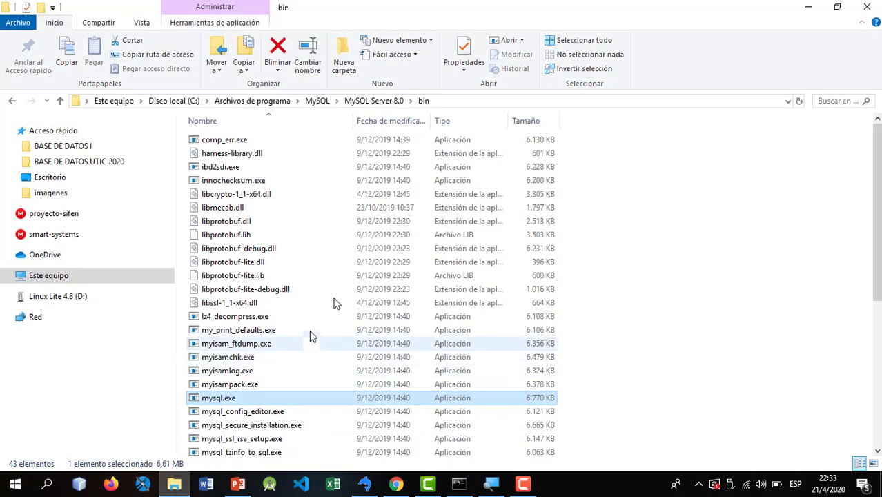
pyautogui.click(380, 139)
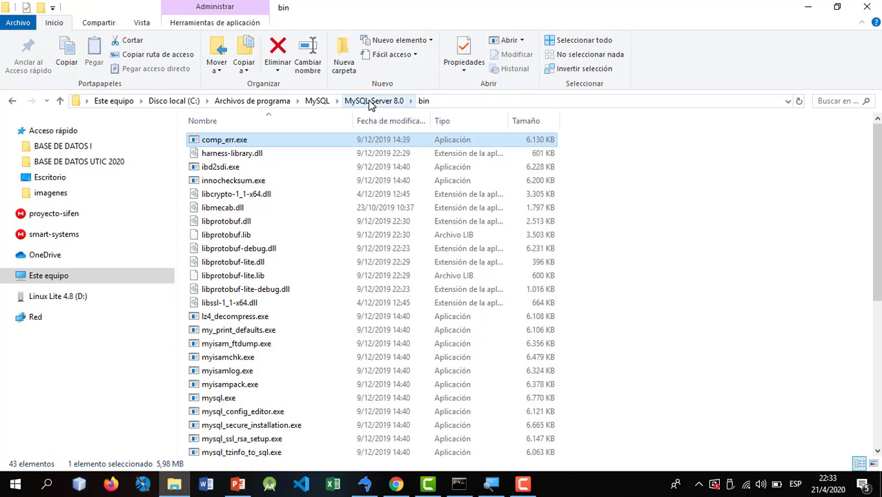
pyautogui.click(371, 102)
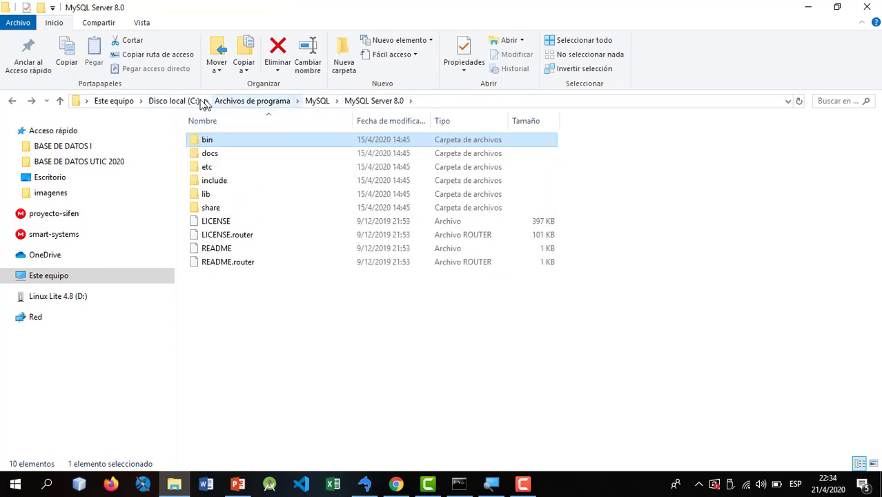
pyautogui.click(169, 104)
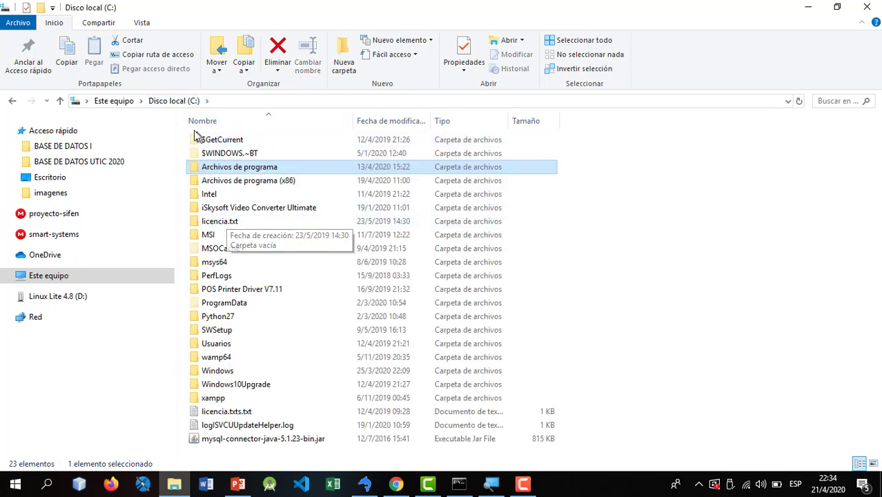
pyautogui.click(179, 102)
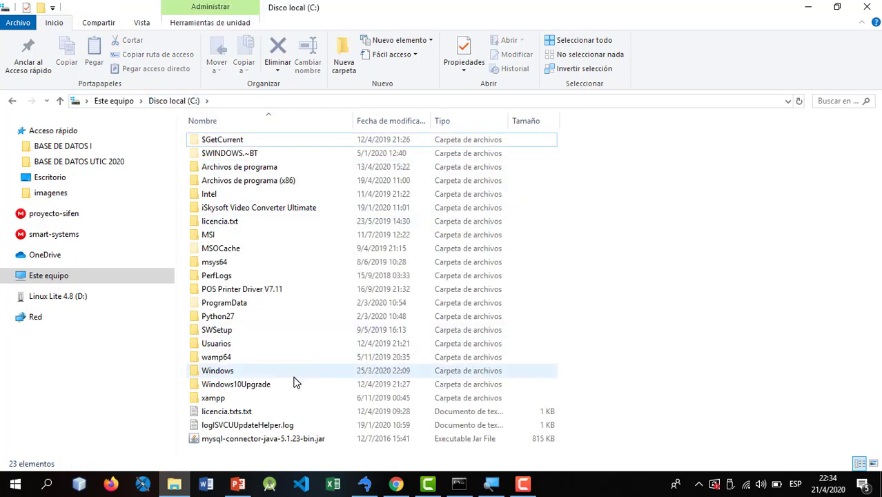
pyautogui.click(212, 305)
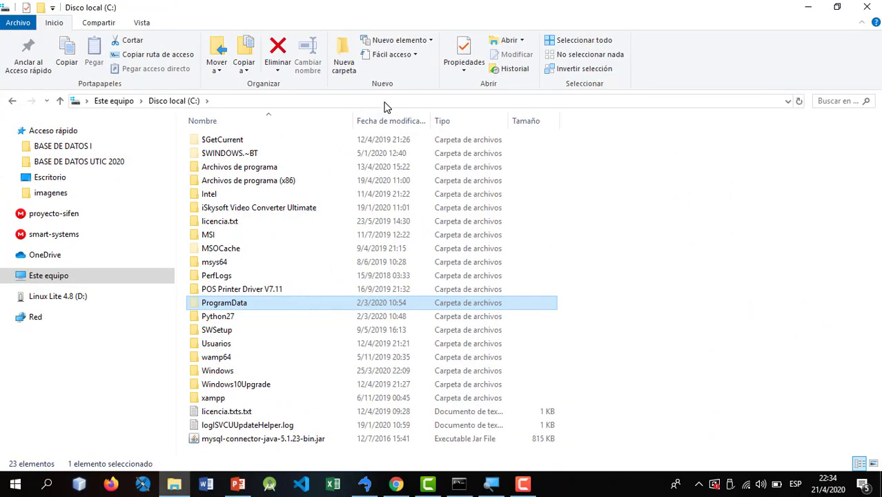
# - Turn on 'Elementos ocultos' in the Vista tab and open ProgramData
pyautogui.click(141, 23)
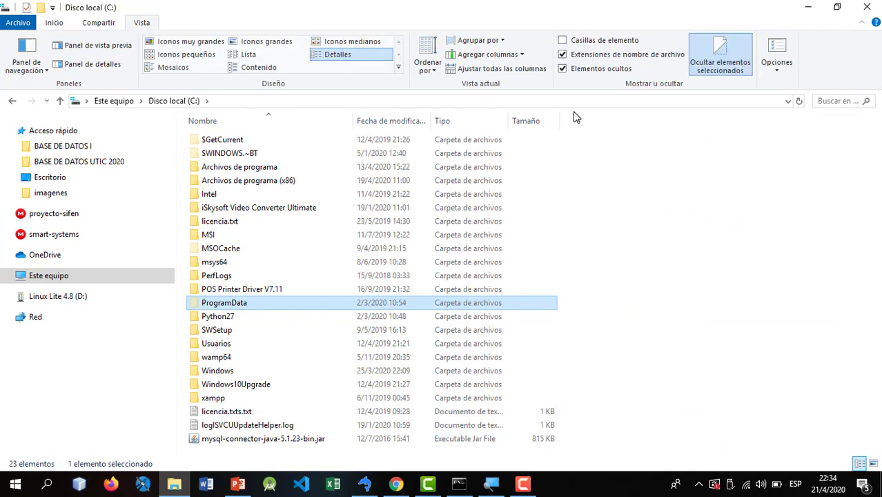
pyautogui.click(591, 69)
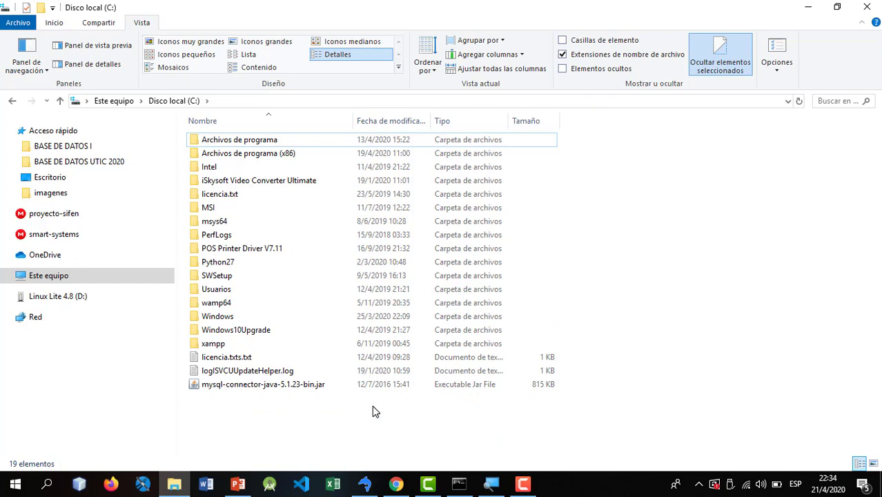
pyautogui.click(242, 305)
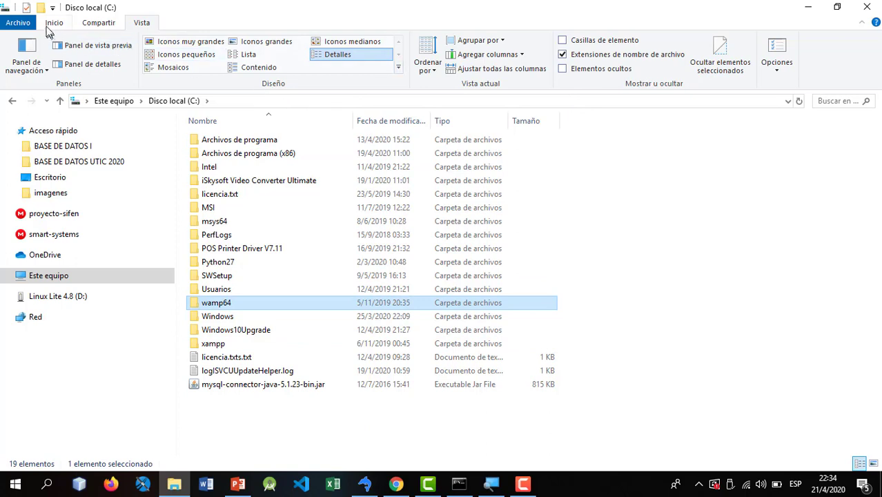
pyautogui.click(47, 25)
pyautogui.click(142, 24)
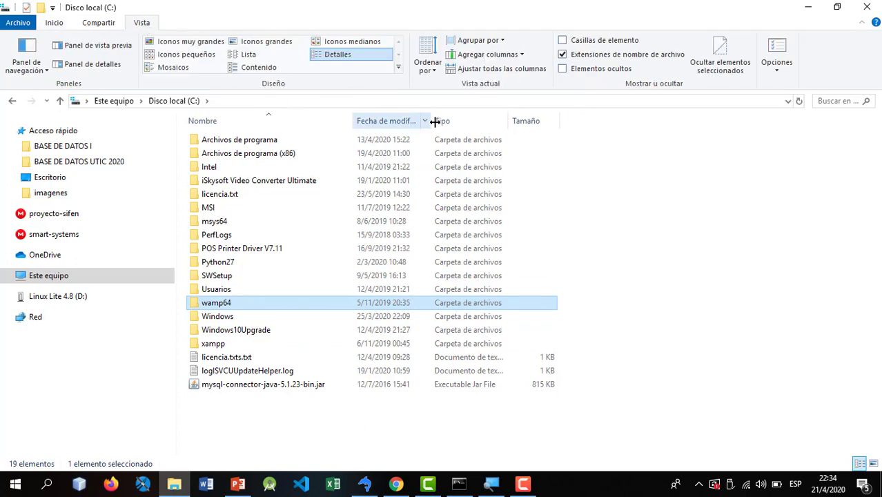
pyautogui.click(563, 69)
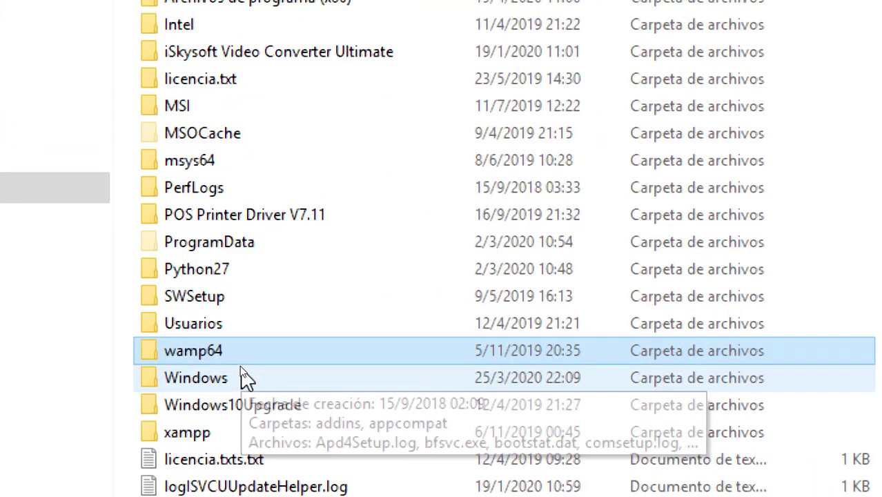
pyautogui.doubleClick(225, 247)
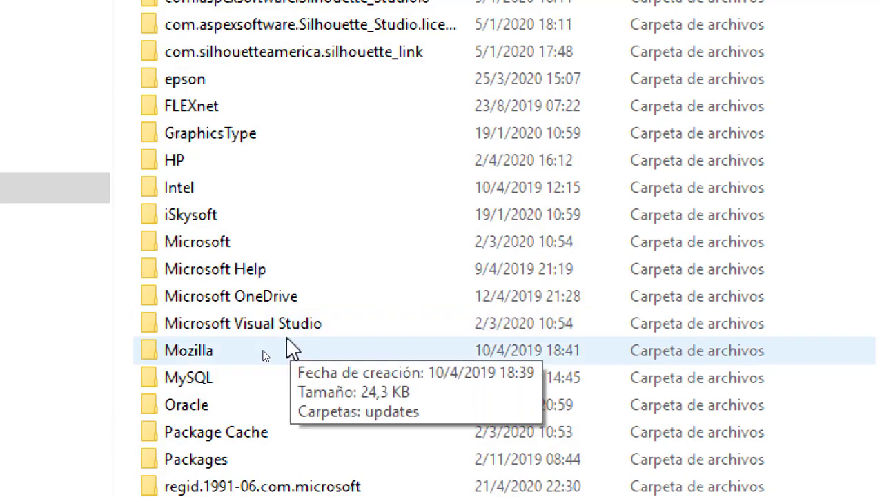
# - Drill into MySQL, then MySQL Server 8.0, then Data, showing 28 items including mysql and sys
pyautogui.click(182, 381)
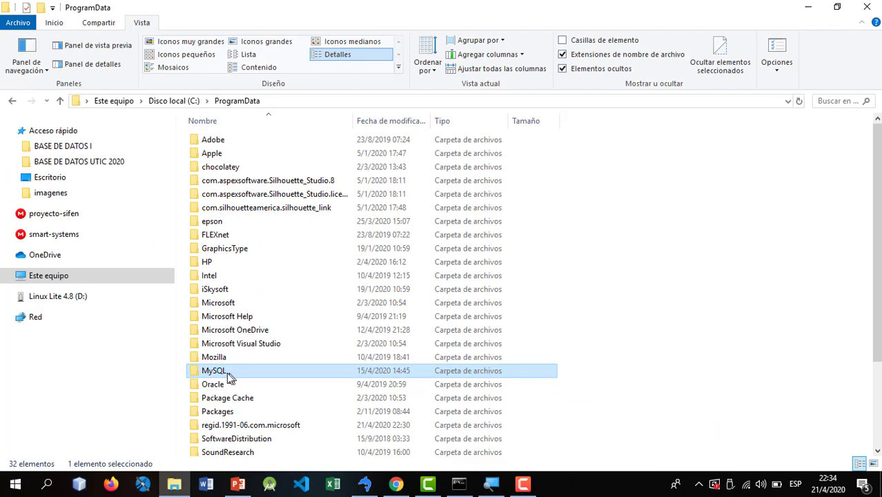
pyautogui.doubleClick(216, 375)
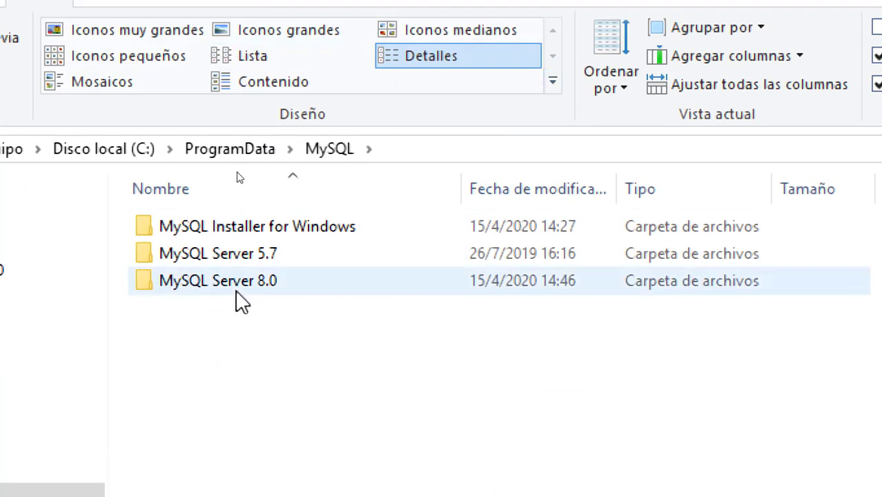
pyautogui.click(207, 289)
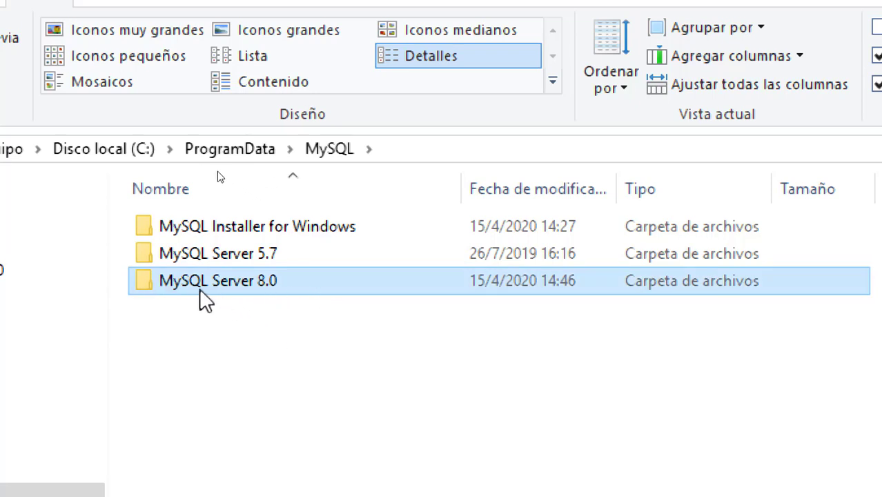
pyautogui.moveTo(156, 288)
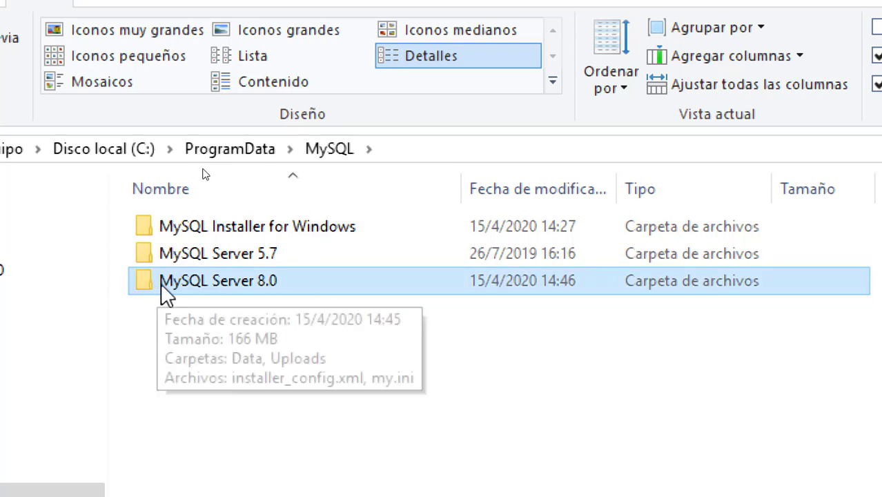
pyautogui.doubleClick(233, 282)
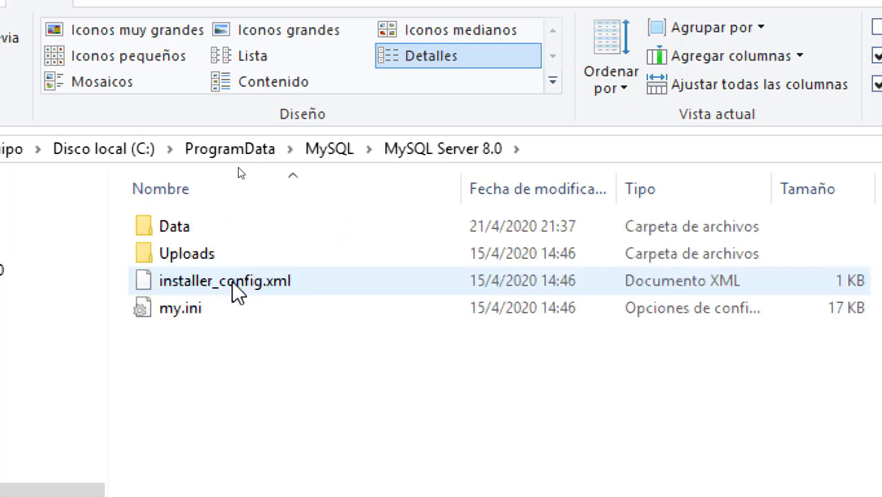
pyautogui.moveTo(214, 232)
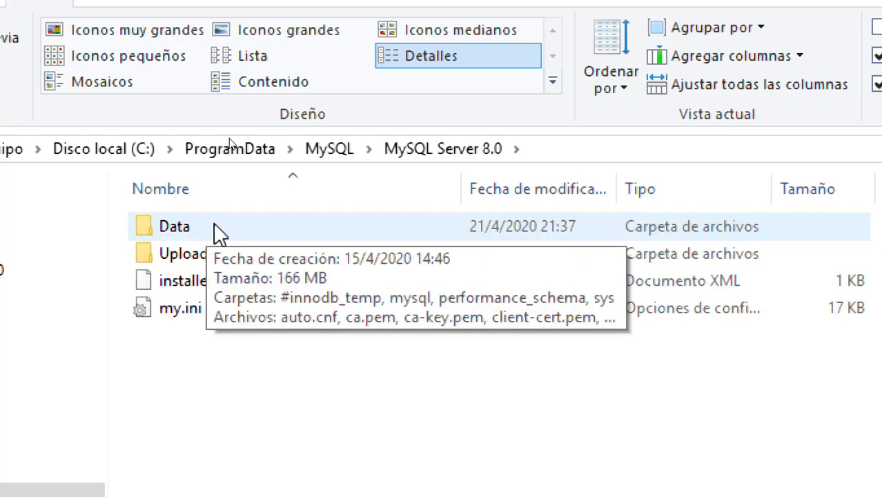
pyautogui.doubleClick(175, 226)
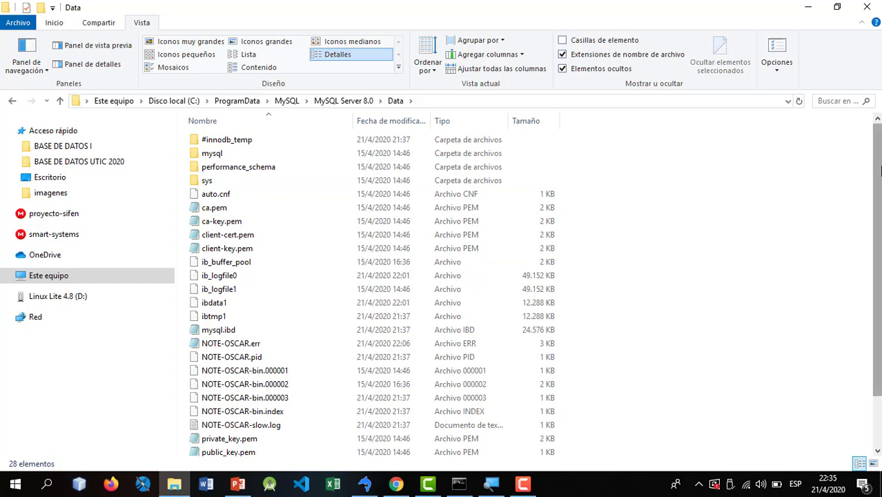
pyautogui.scroll(-2, 878, 192)
pyautogui.scroll(2, 880, 151)
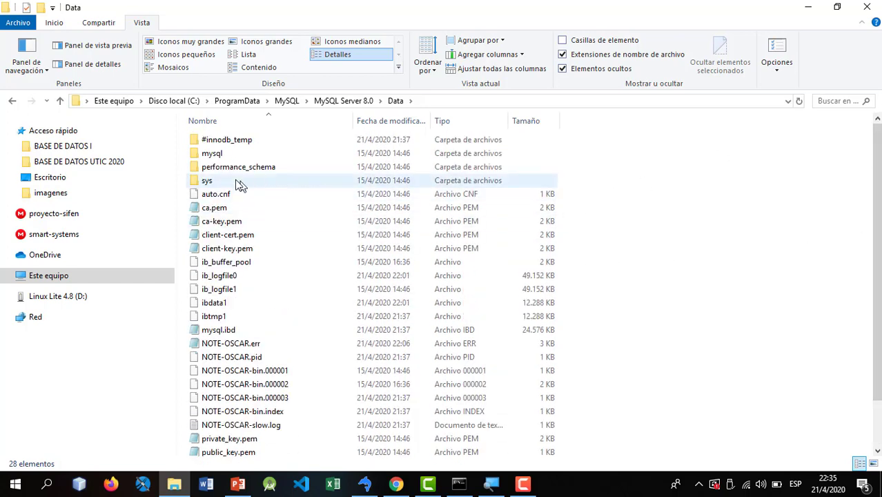
pyautogui.click(213, 172)
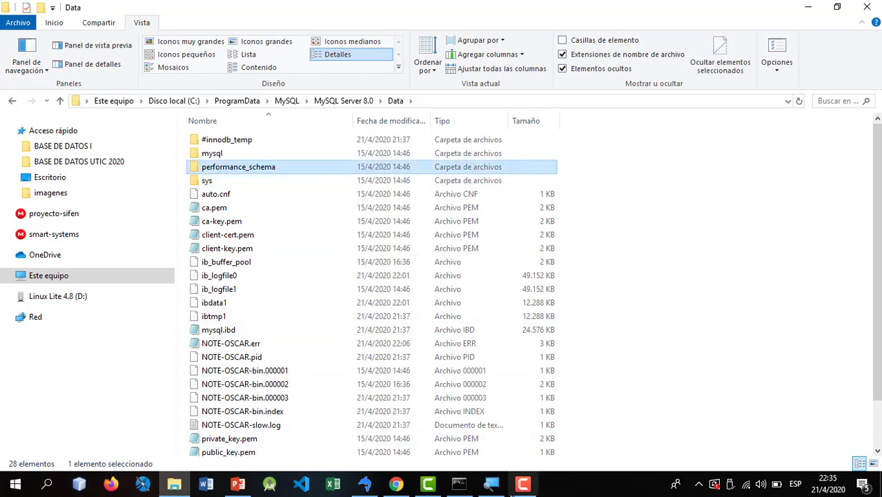
pyautogui.click(359, 488)
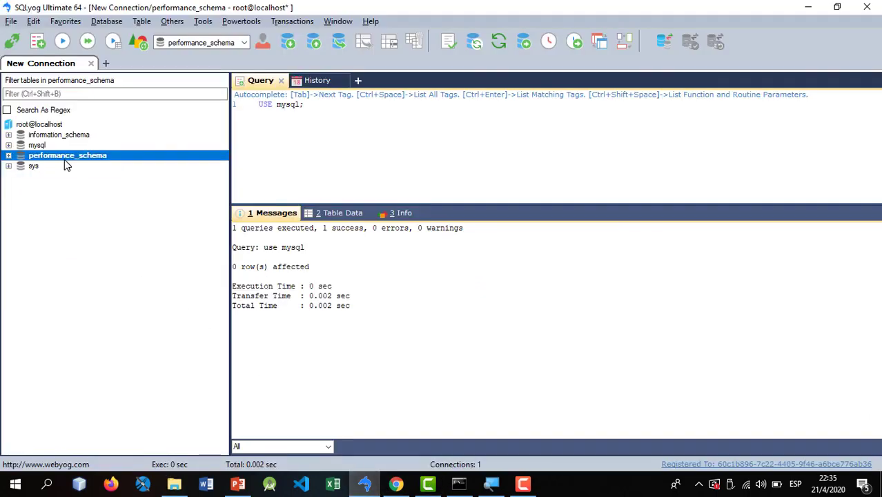
pyautogui.hotkey('alt', 'Tab')
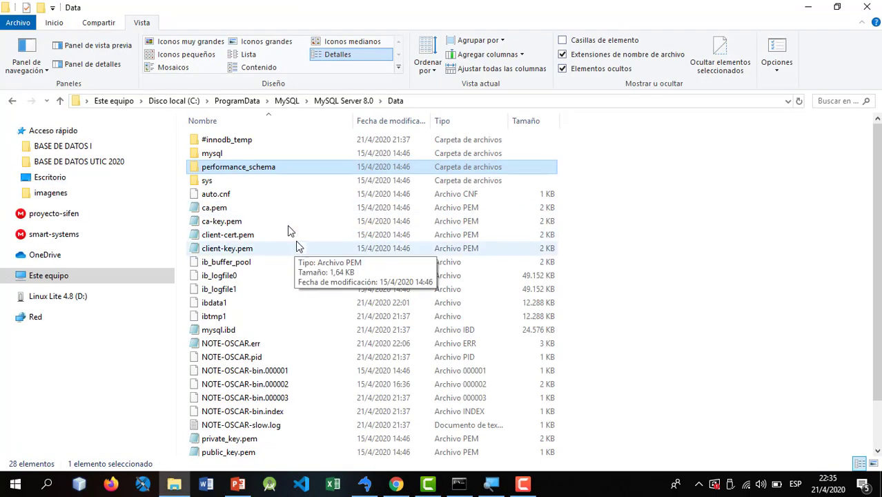
pyautogui.hotkey('alt', 'Tab')
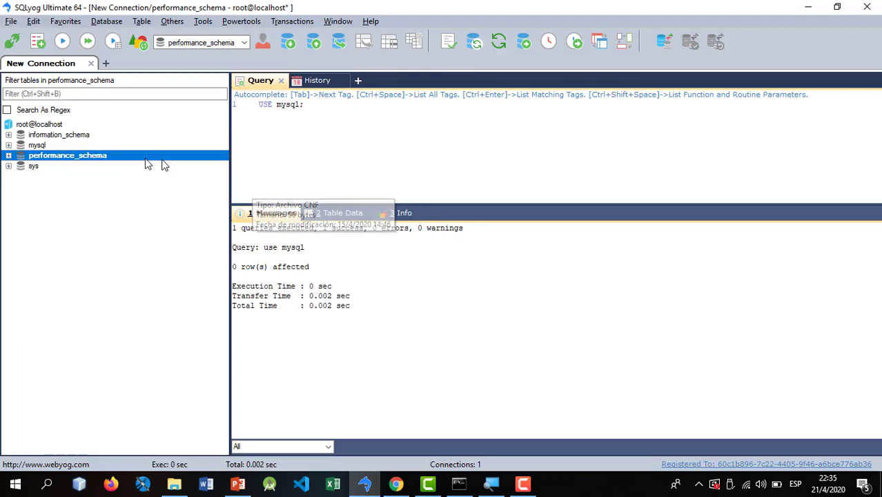
pyautogui.click(52, 146)
pyautogui.hotkey('alt', 'Tab')
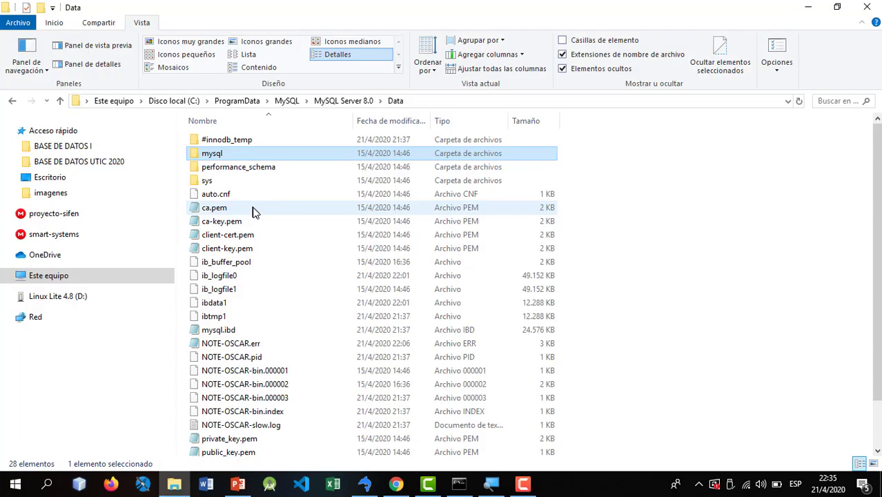
pyautogui.click(245, 183)
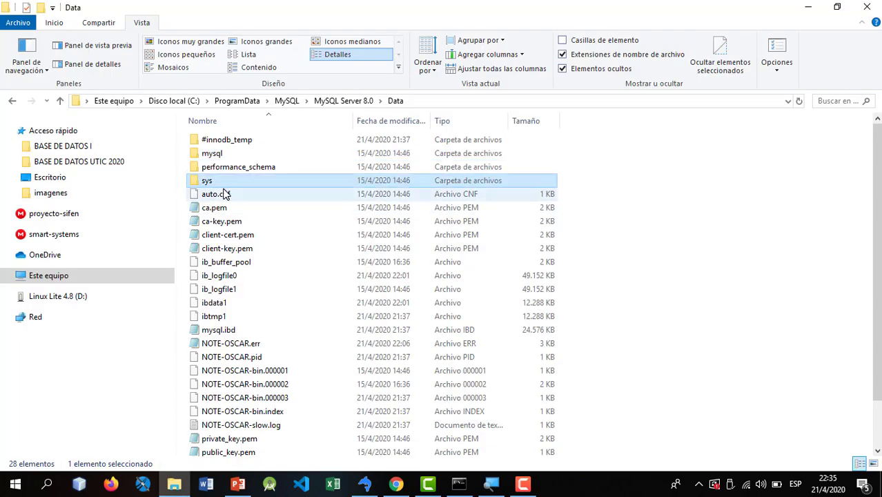
pyautogui.hotkey('alt', 'Tab')
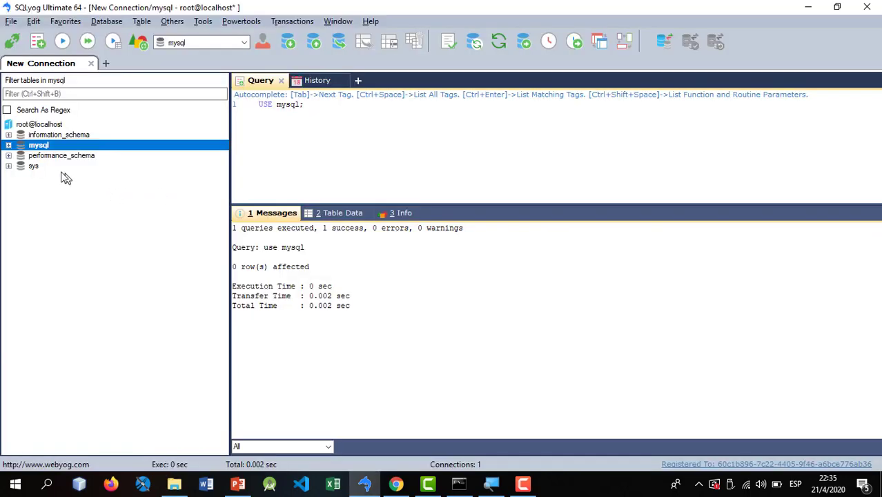
pyautogui.click(31, 169)
pyautogui.hotkey('alt', 'Tab')
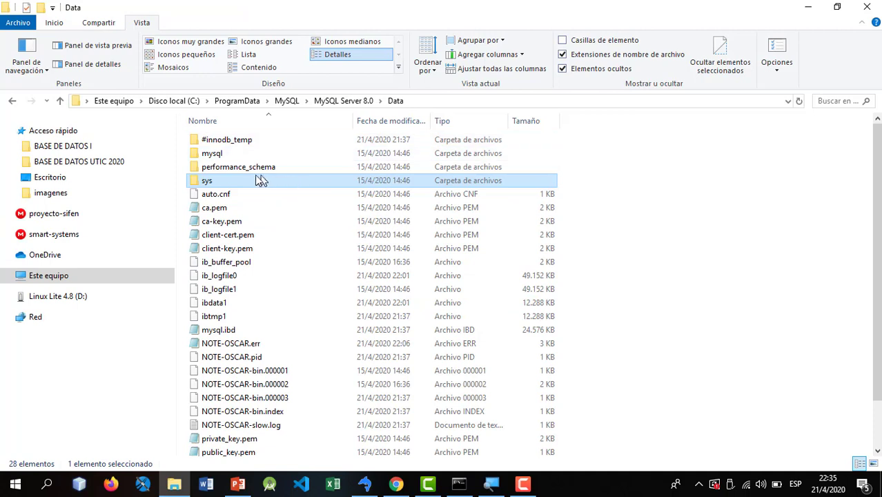
pyautogui.doubleClick(220, 153)
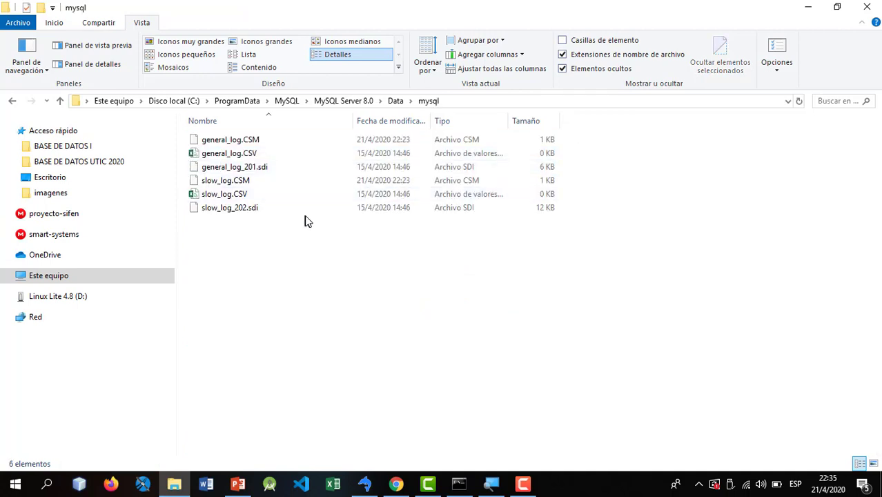
pyautogui.moveTo(600, 242); pyautogui.dragTo(204, 110)
pyautogui.click(309, 282)
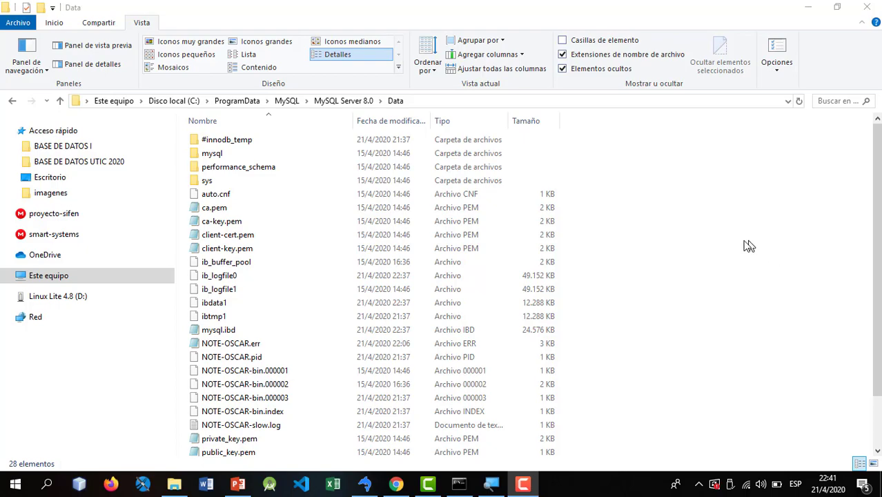
# - Switch to the PowerPoint deck 02 FUNDAMENTOS DE DISEÑO DE BASE DE DATOS RELACIONALES on slide 4 about SGBD
pyautogui.click(237, 486)
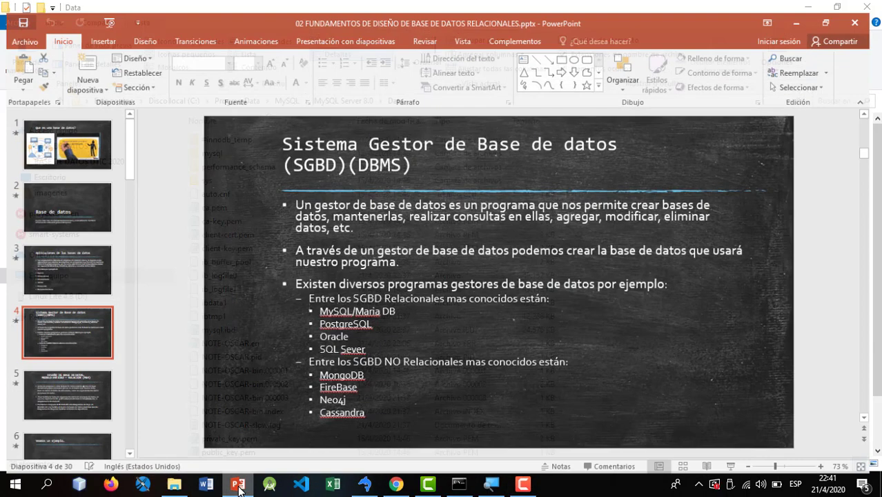
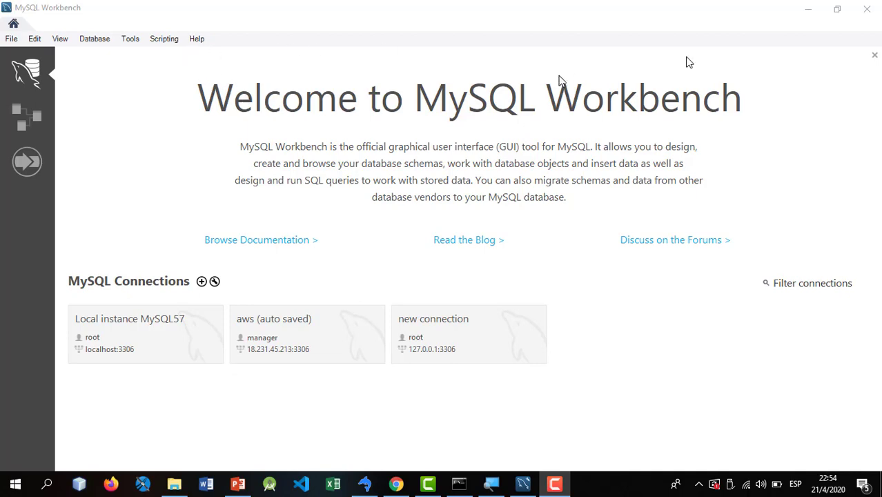
# - Close MySQL Workbench, minimize PowerPoint, SQLyog and the MySQL prompt, and restore the ERROR ICONO WORKBENCH folder
pyautogui.click(866, 9)
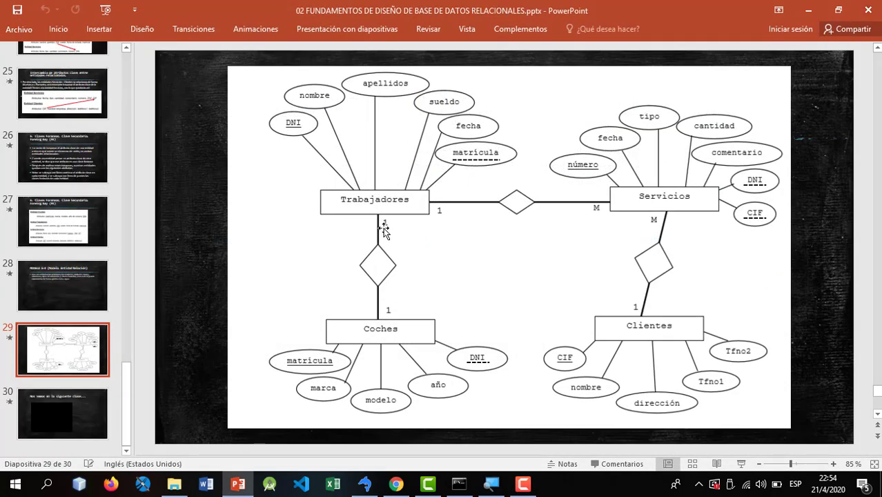
pyautogui.click(805, 10)
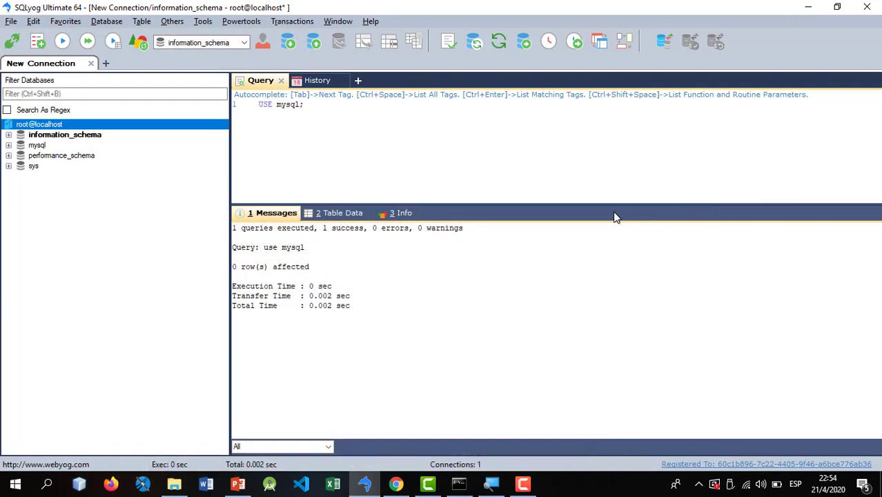
pyautogui.click(807, 7)
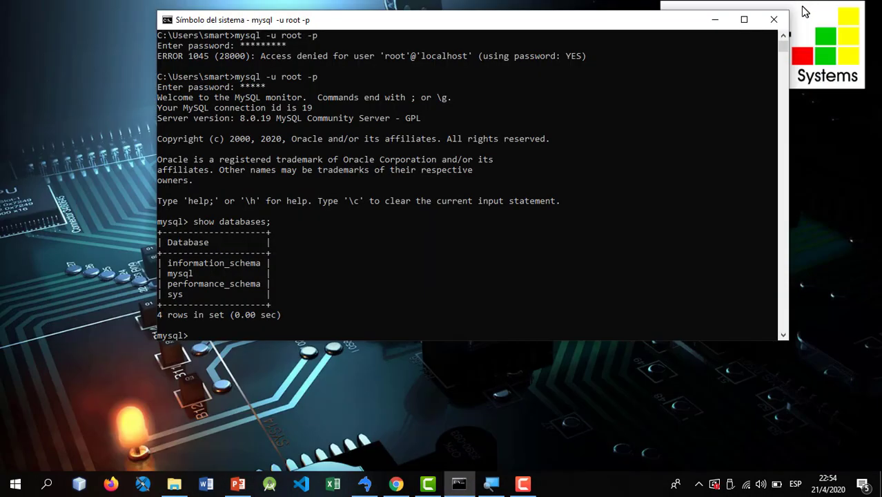
pyautogui.click(713, 20)
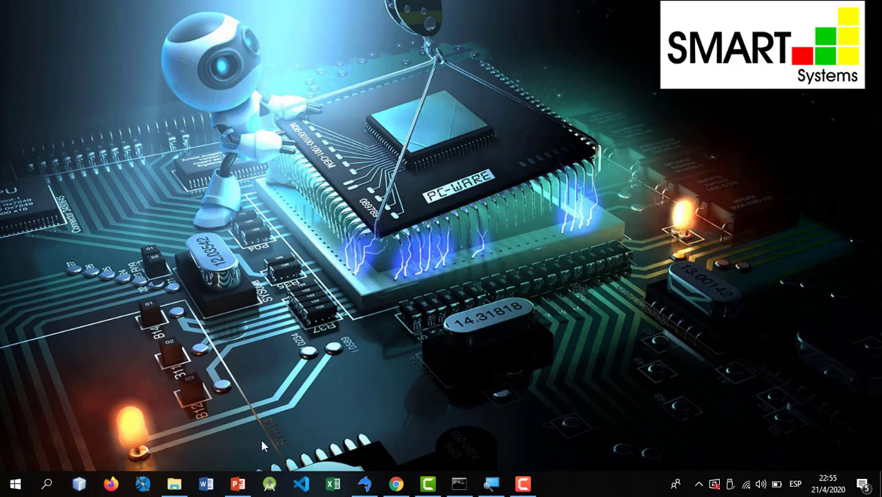
pyautogui.click(181, 482)
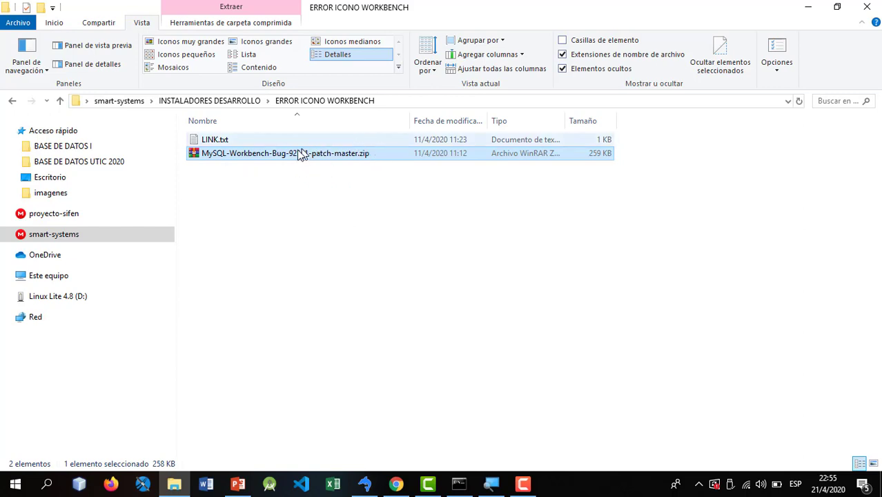
# - Open the patch zip in WinRAR, dismiss the licence reminder, and open its README.md
pyautogui.doubleClick(276, 153)
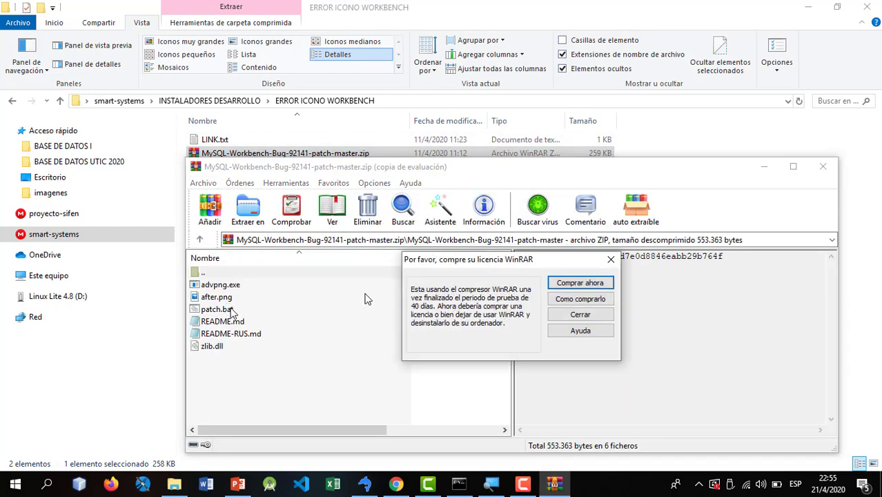
pyautogui.click(608, 259)
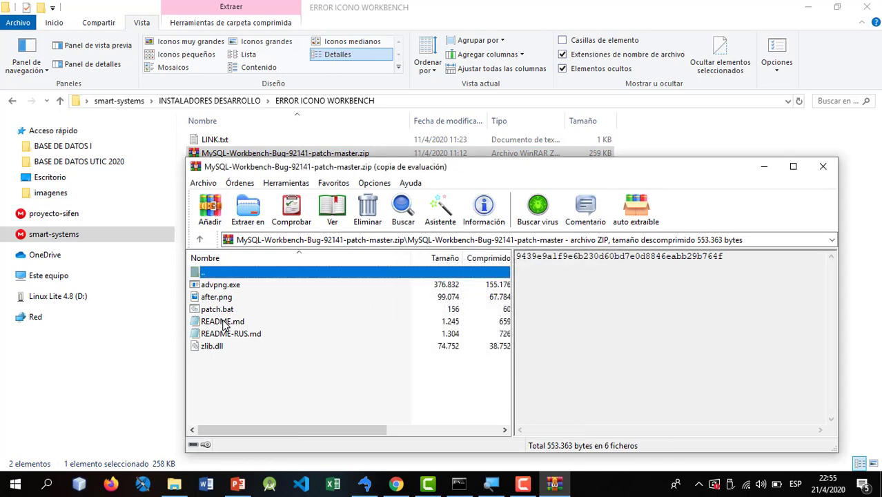
pyautogui.doubleClick(231, 323)
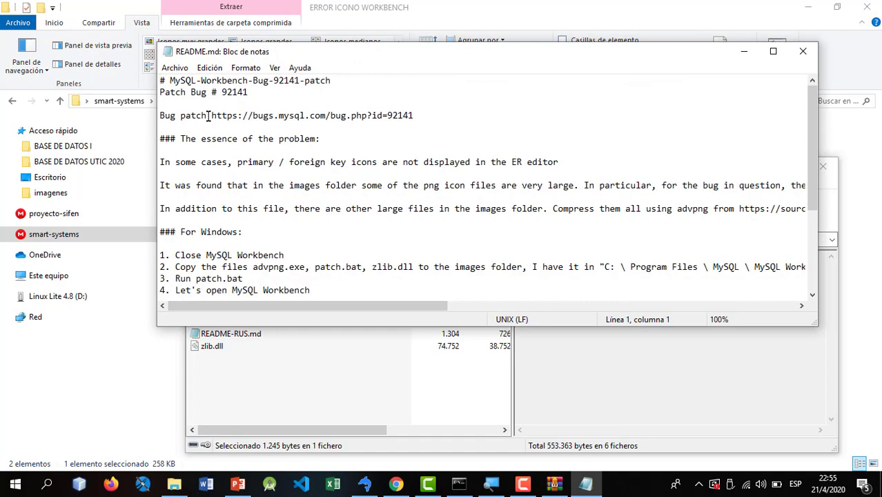
# - Read the README's bug report link, problem heading and the line about missing key icons
pyautogui.moveTo(211, 115); pyautogui.dragTo(416, 118)
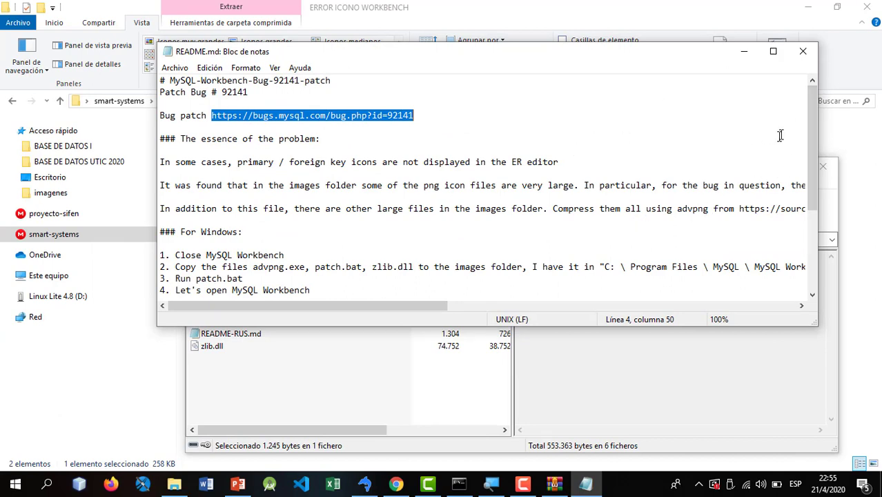
pyautogui.click(679, 115)
pyautogui.click(342, 139)
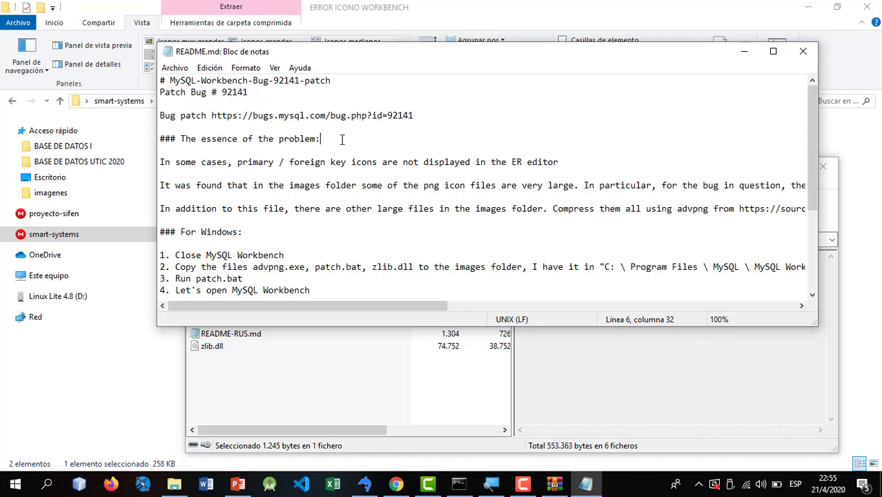
pyautogui.moveTo(331, 140); pyautogui.dragTo(90, 132)
pyautogui.click(446, 162)
pyautogui.moveTo(580, 165); pyautogui.dragTo(313, 152)
pyautogui.click(355, 185)
# - Maximize the README and read the Windows steps: close Workbench, copy files into images
pyautogui.click(773, 53)
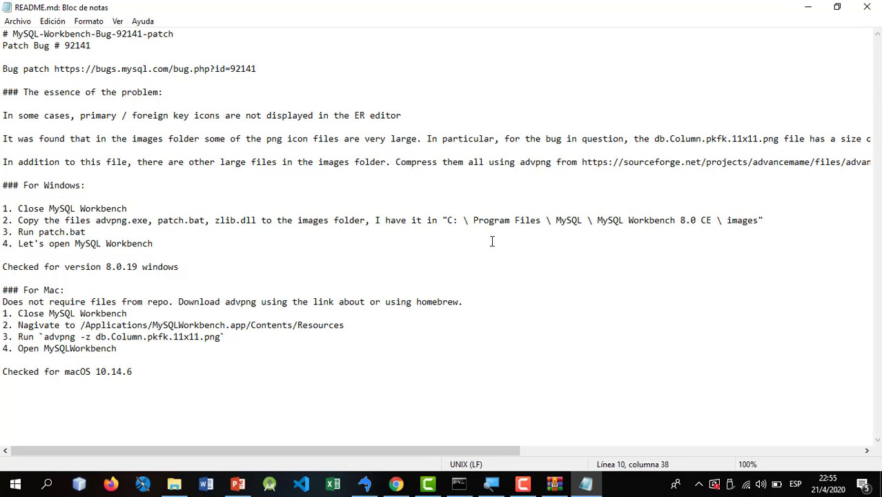
pyautogui.click(184, 267)
pyautogui.moveTo(132, 206); pyautogui.dragTo(19, 194)
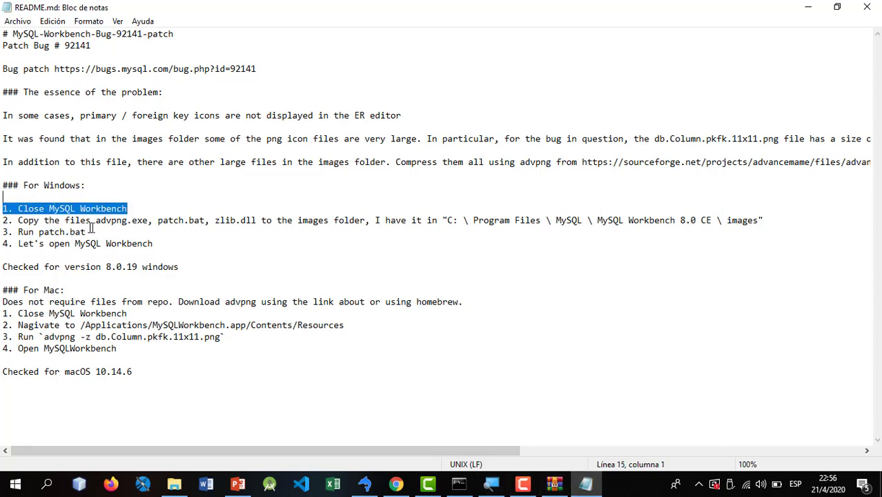
pyautogui.moveTo(98, 222); pyautogui.dragTo(429, 222)
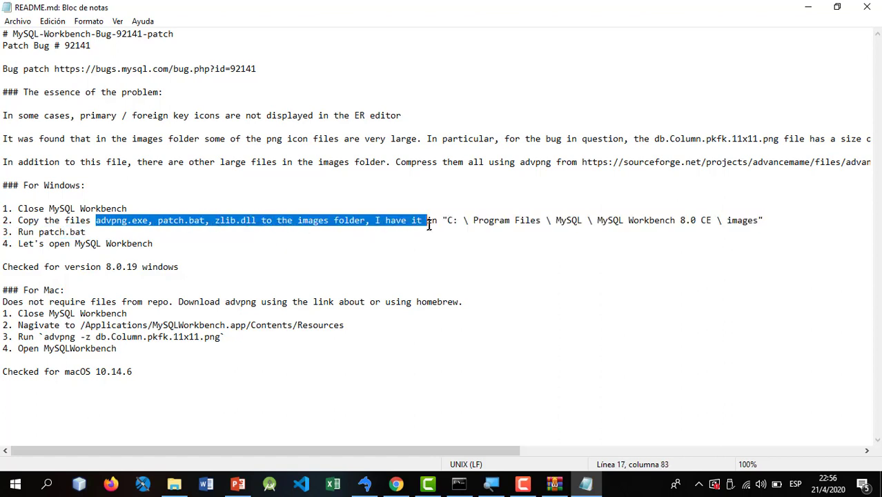
pyautogui.click(537, 227)
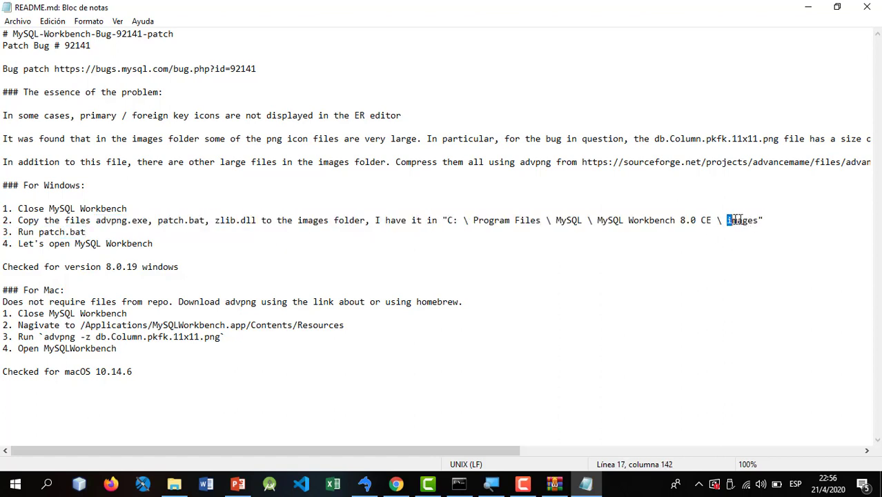
pyautogui.moveTo(737, 219); pyautogui.dragTo(774, 220)
pyautogui.click(760, 219)
pyautogui.click(43, 220)
pyautogui.click(806, 7)
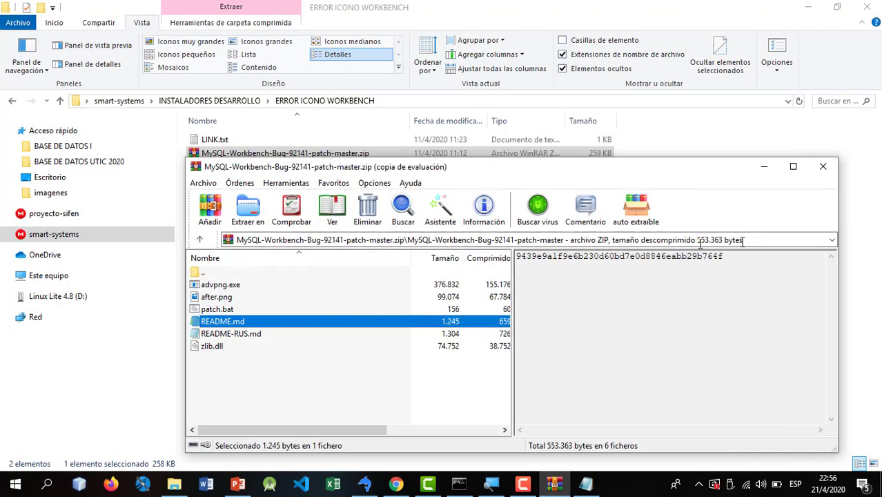
# - Close WinRAR and extract the patch zip with Extraer aquí, then open the new folder
pyautogui.click(832, 170)
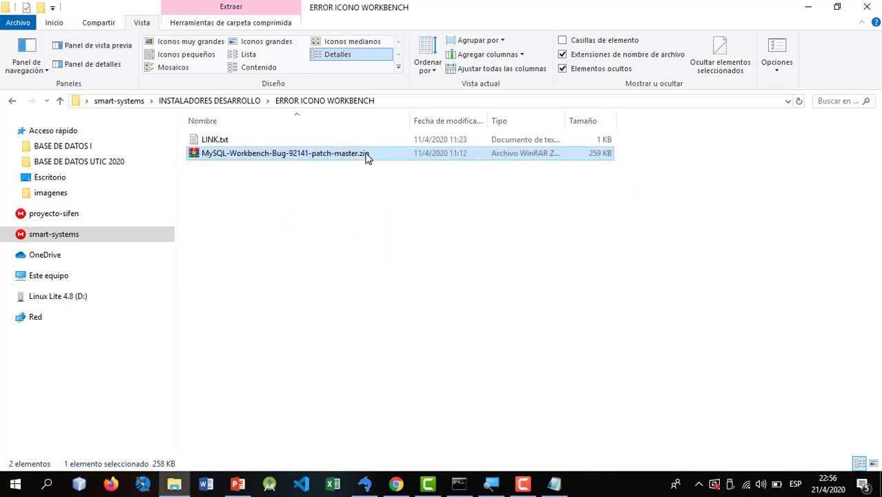
pyautogui.rightClick(366, 158)
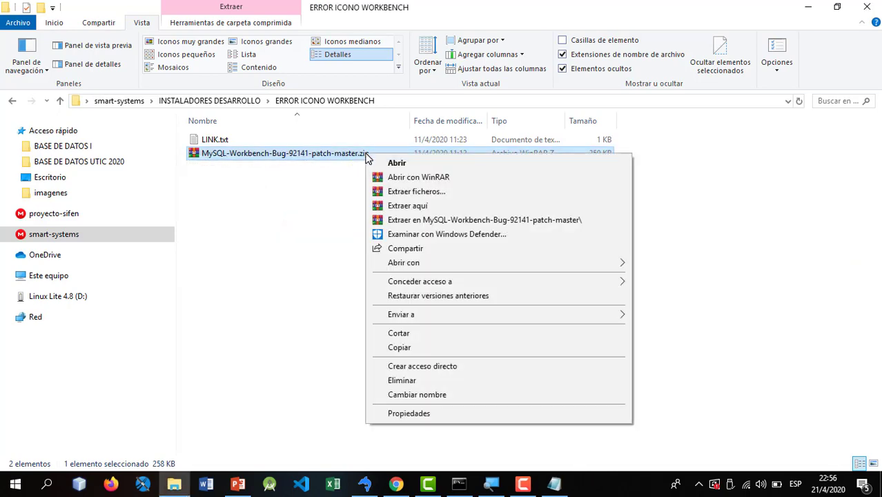
pyautogui.click(417, 207)
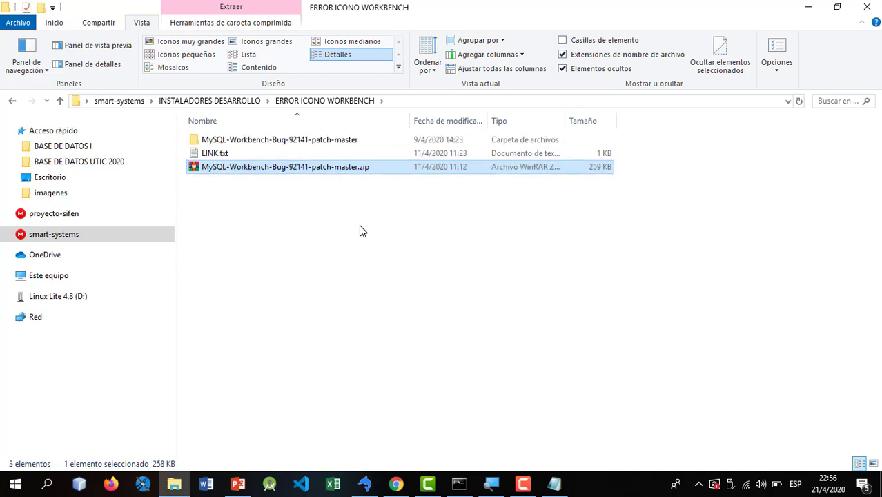
pyautogui.click(283, 140)
pyautogui.doubleClick(283, 140)
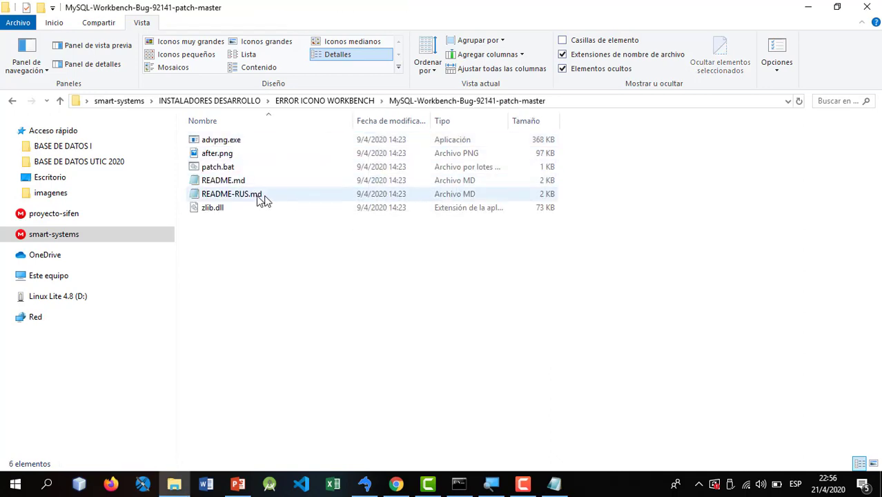
# - Copy all six patch files from the extracted folder
pyautogui.moveTo(237, 230); pyautogui.dragTo(305, 144)
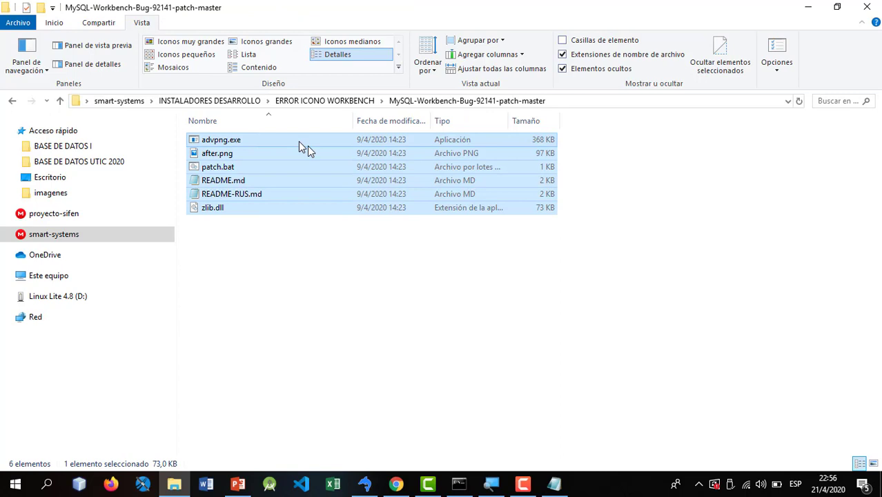
pyautogui.rightClick(254, 177)
pyautogui.click(305, 327)
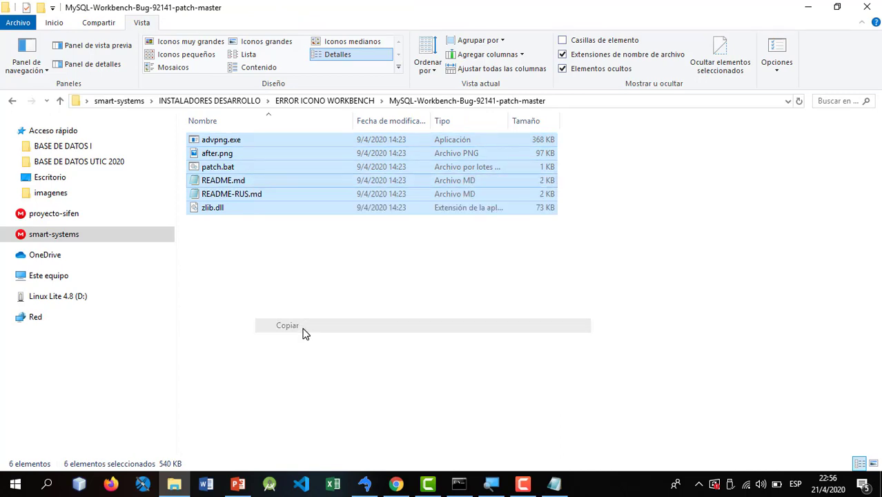
# - Navigate to C: > Archivos de programa > MySQL > MySQL Workbench 8.0 CE > images
pyautogui.click(42, 275)
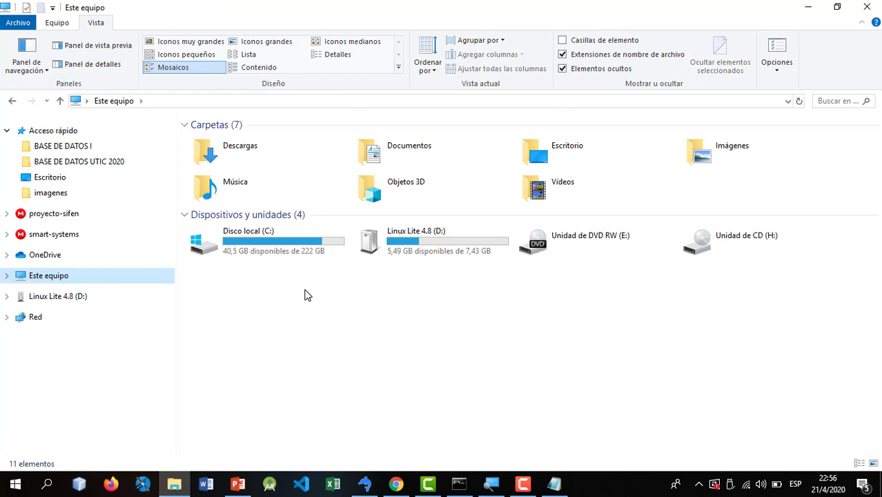
pyautogui.doubleClick(257, 250)
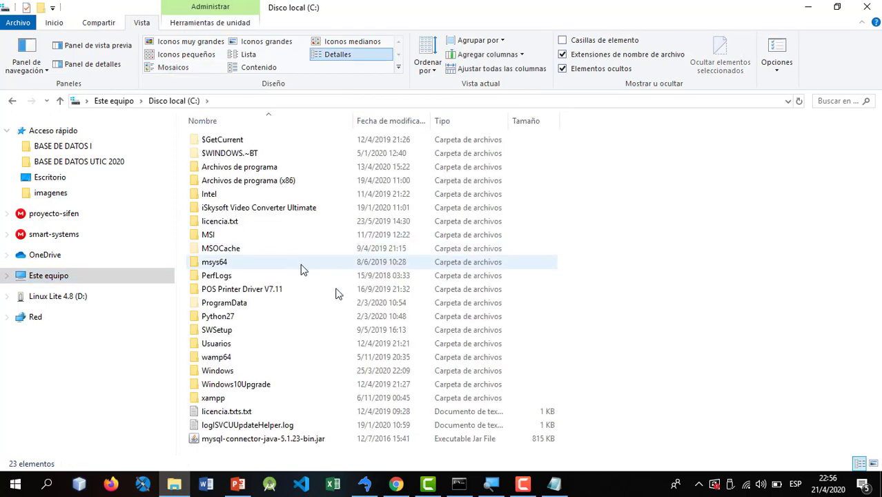
pyautogui.doubleClick(266, 169)
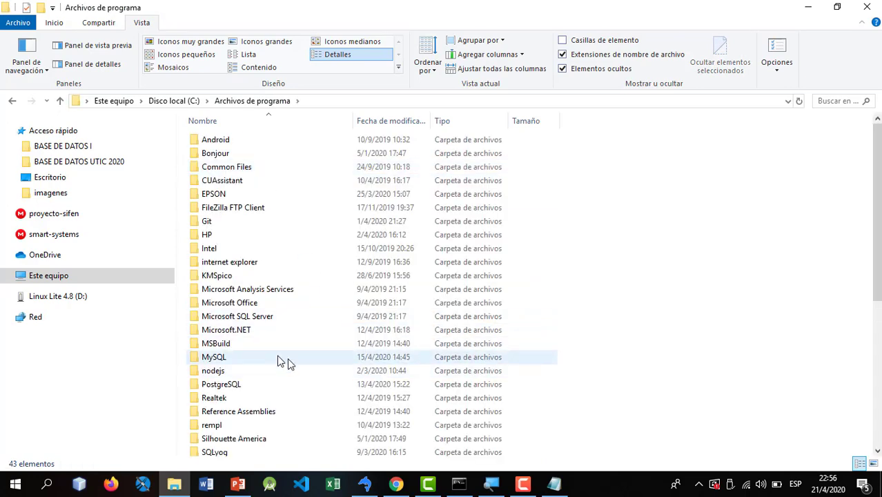
pyautogui.doubleClick(235, 357)
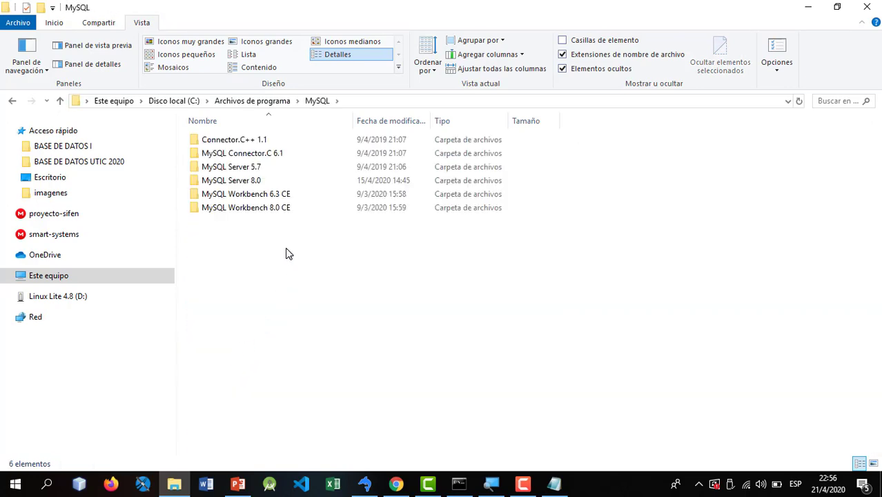
pyautogui.doubleClick(268, 212)
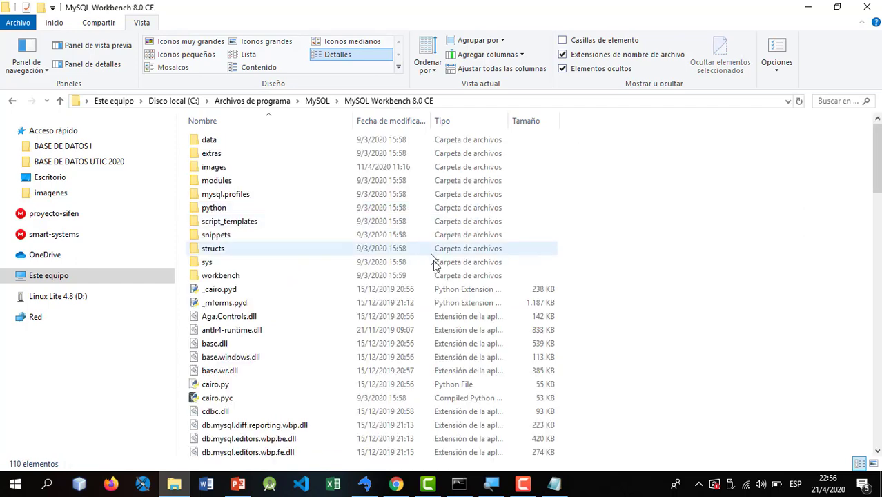
pyautogui.press('i')
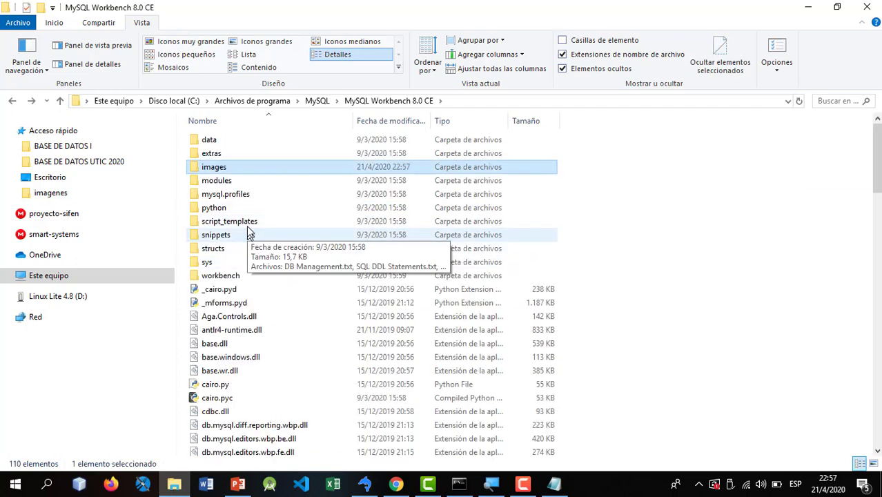
pyautogui.doubleClick(207, 169)
# - Paste the patch files into images, granting administrator permission for all items
pyautogui.rightClick(287, 266)
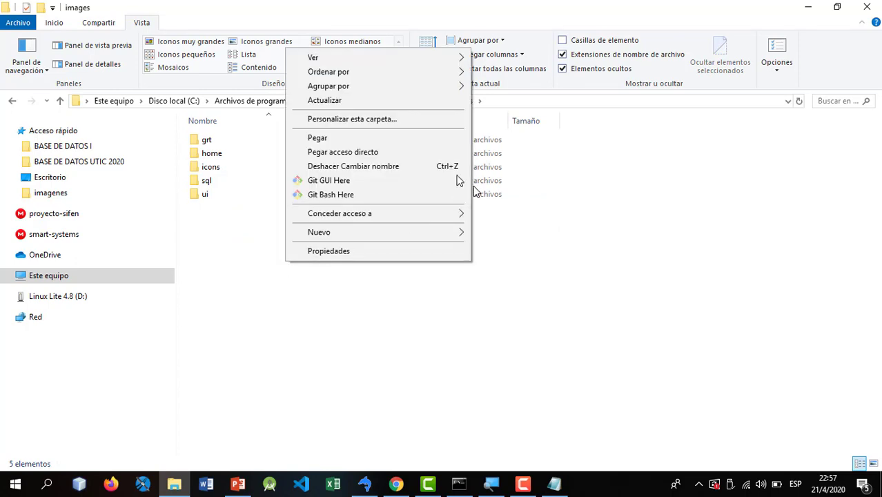
pyautogui.click(358, 140)
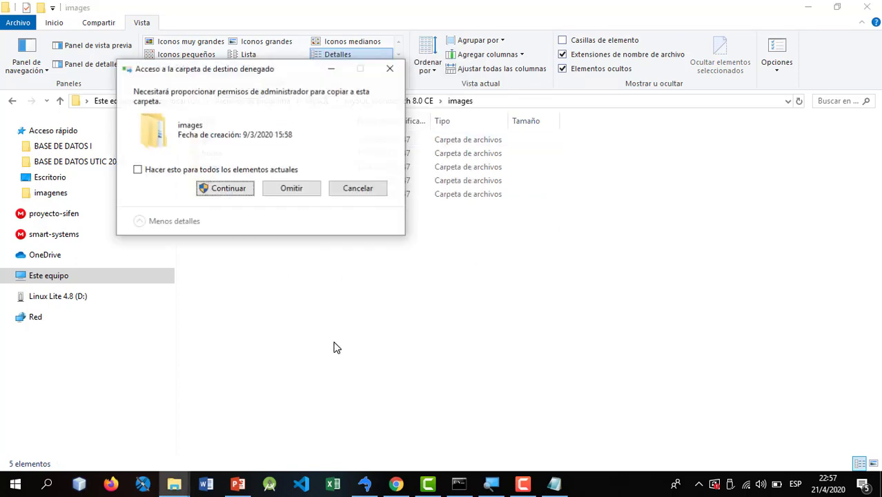
pyautogui.click(221, 189)
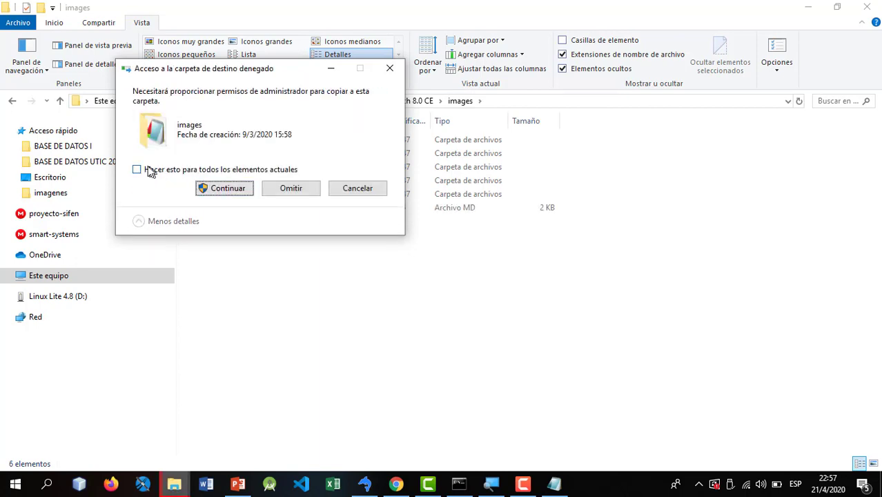
pyautogui.click(138, 170)
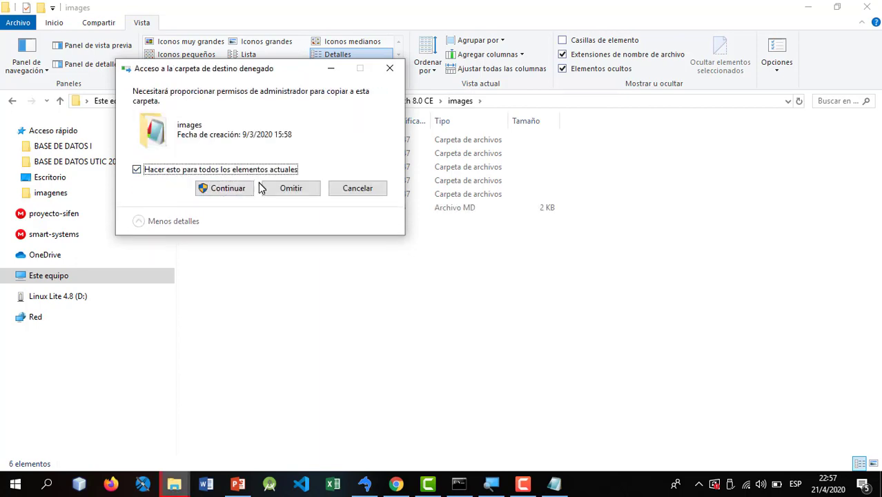
pyautogui.click(221, 188)
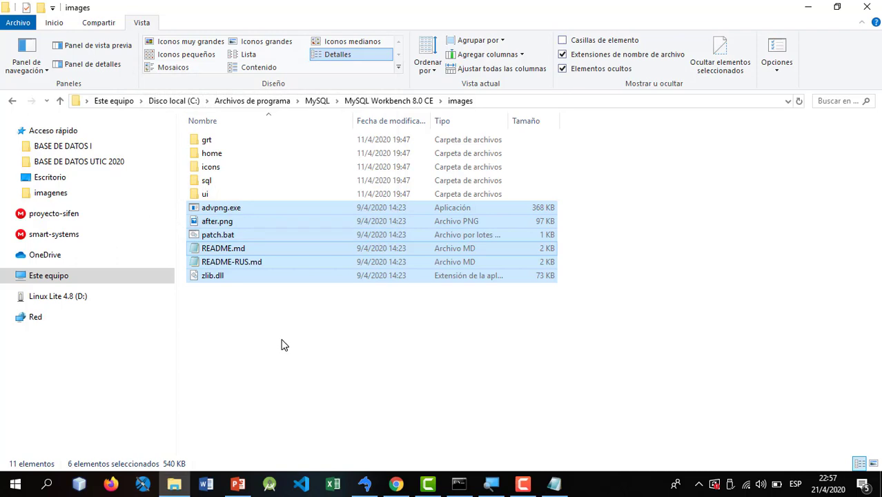
# - Delete README-RUS.md and README.md from images, granting administrator permission
pyautogui.click(283, 345)
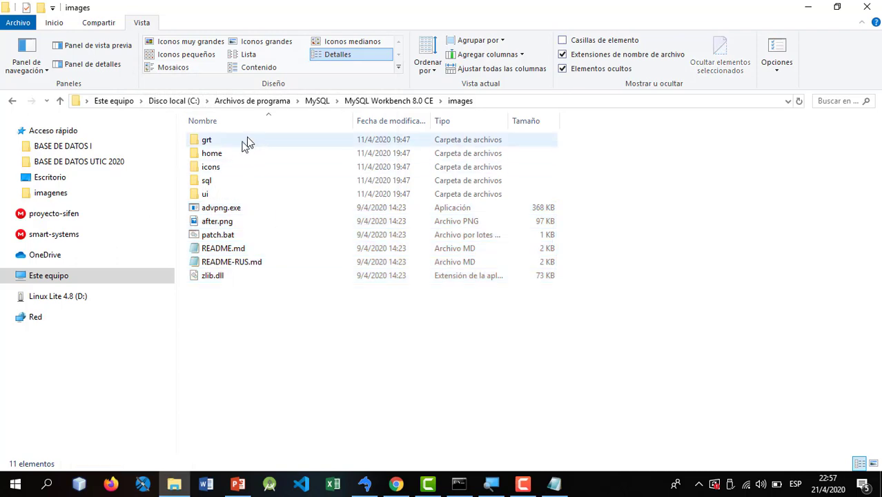
pyautogui.click(245, 226)
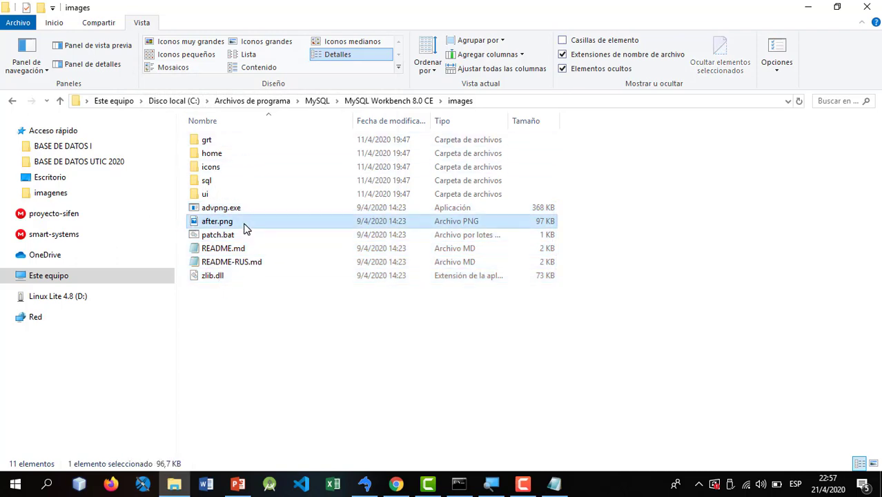
pyautogui.click(221, 262)
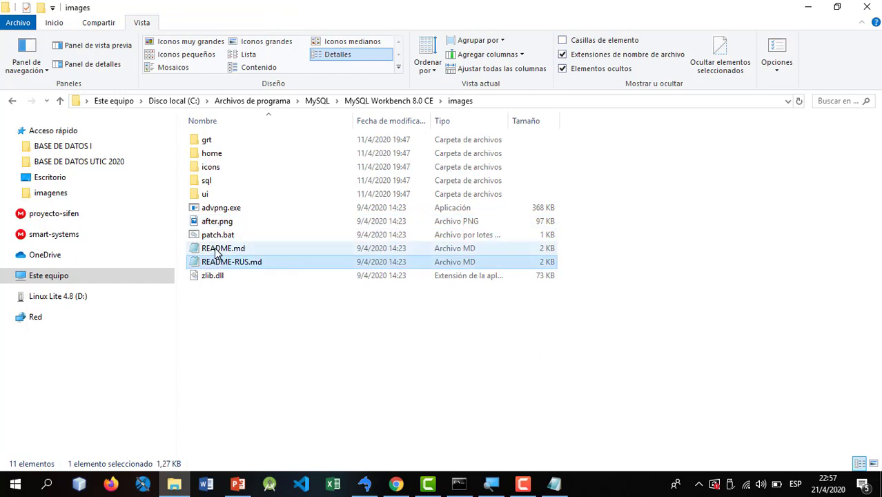
pyautogui.keyDown('ctrl'); pyautogui.click(218, 249); pyautogui.keyUp('ctrl')
pyautogui.press('Delete')
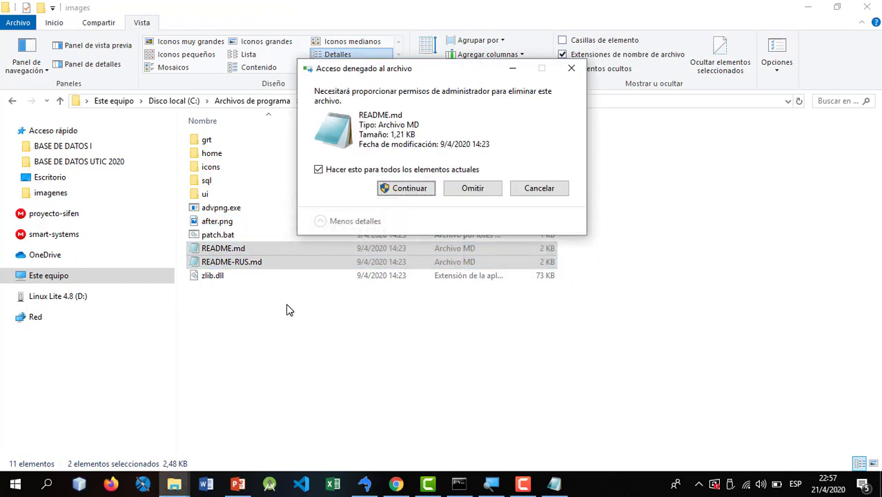
pyautogui.click(391, 190)
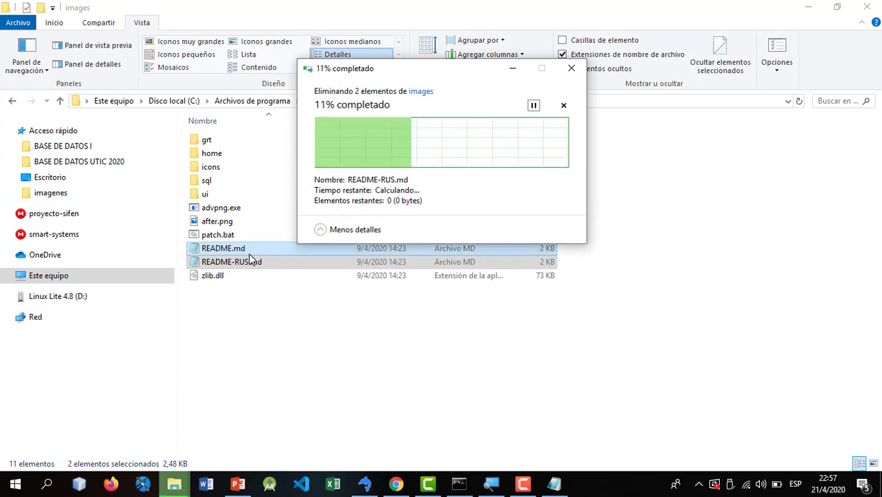
# - Preview after.png, then permanently delete it with Shift+Delete
pyautogui.doubleClick(224, 222)
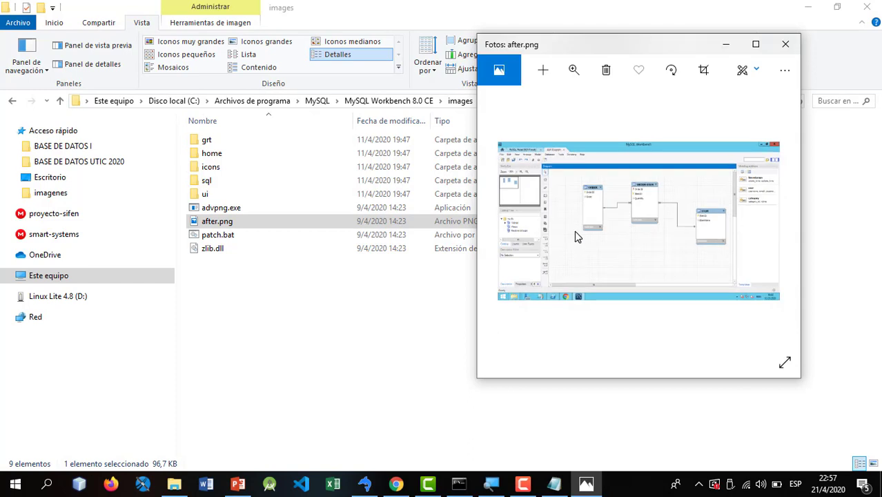
pyautogui.click(785, 44)
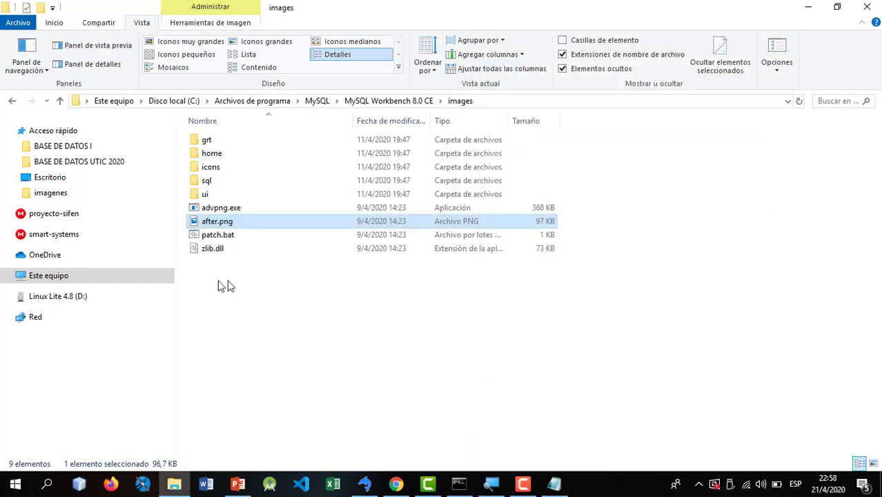
pyautogui.hotkey('shift', 'Delete')
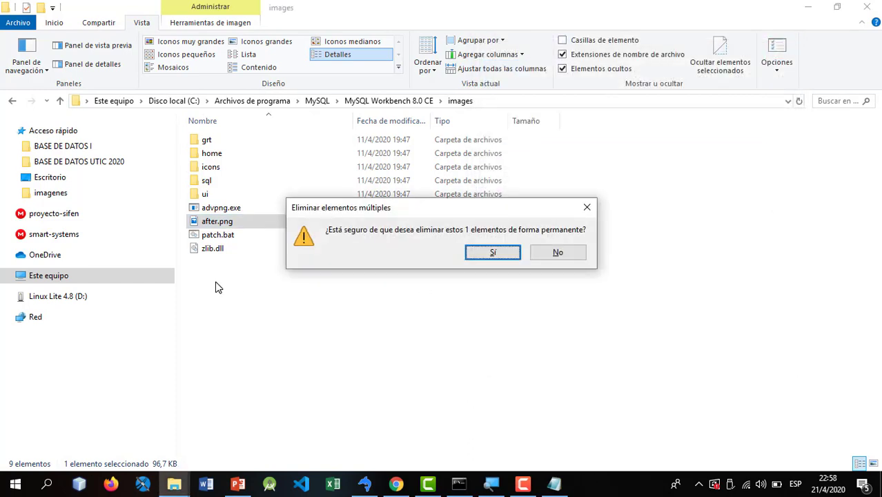
pyautogui.press('Return')
pyautogui.press('Return')
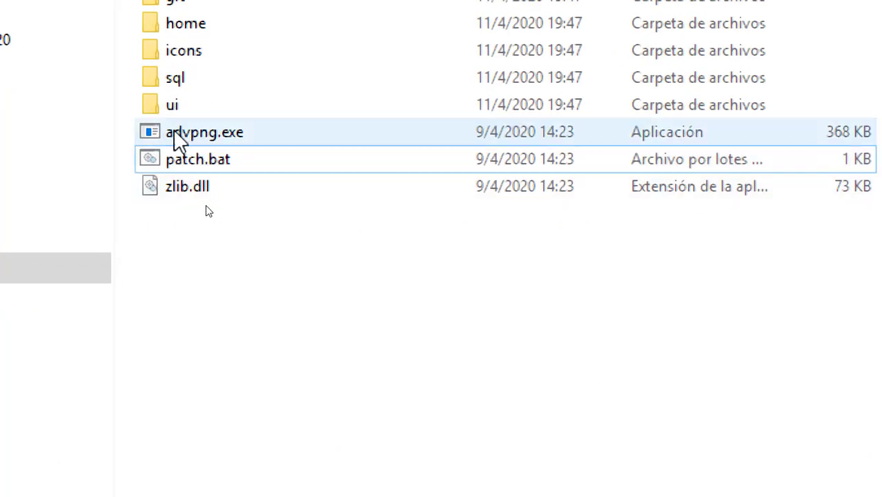
# - Check the remaining files advpng.exe, patch.bat and zlib.dll in images
pyautogui.click(236, 138)
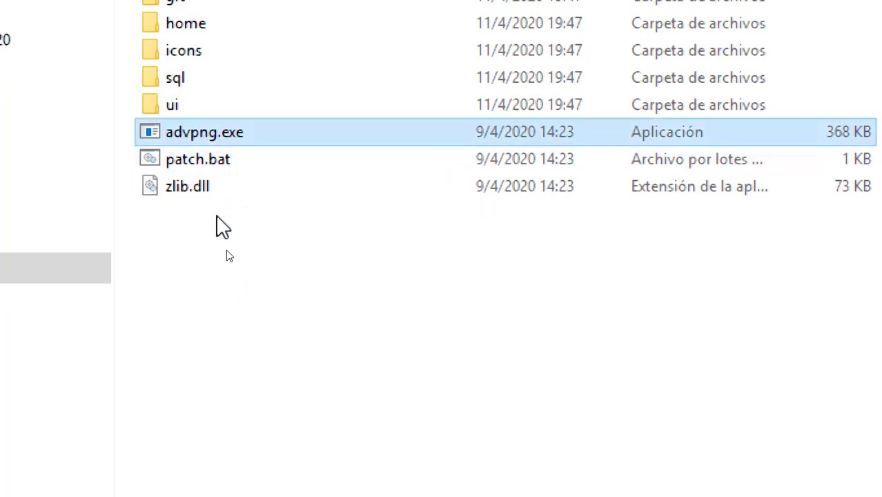
pyautogui.click(198, 160)
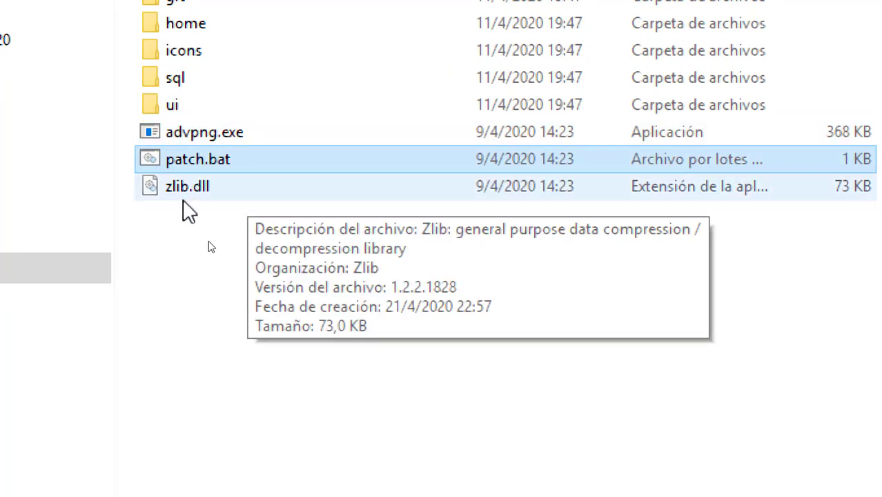
pyautogui.click(199, 191)
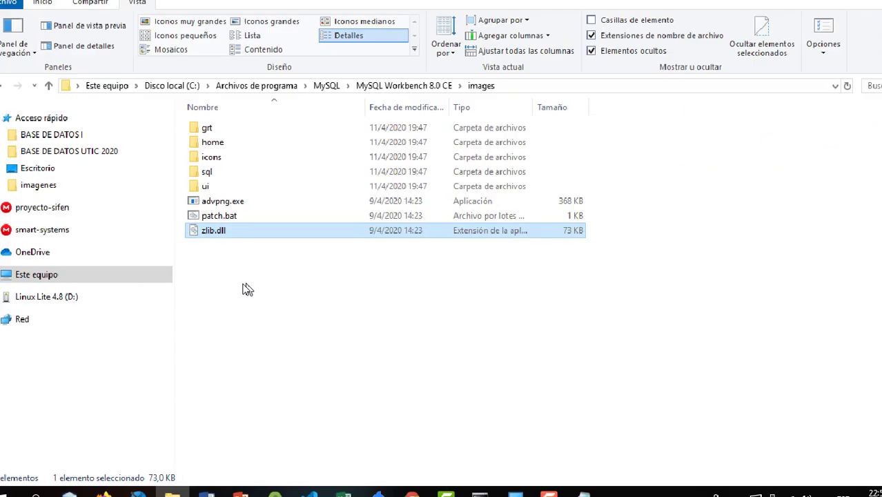
pyautogui.click(213, 222)
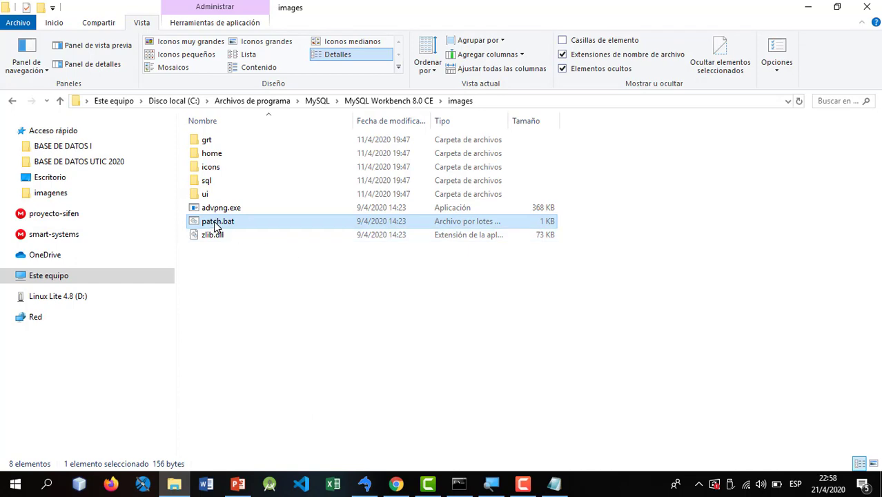
# - Run patch.bat as administrator from its context menu
pyautogui.rightClick(215, 226)
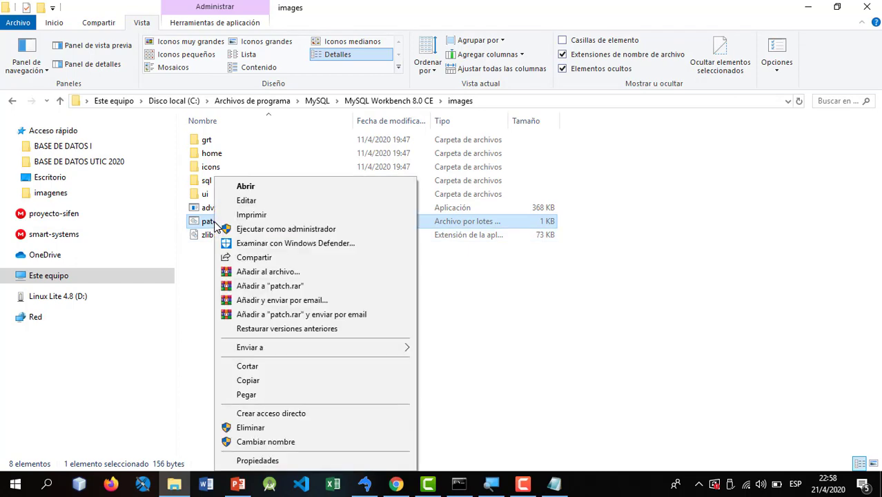
pyautogui.click(301, 229)
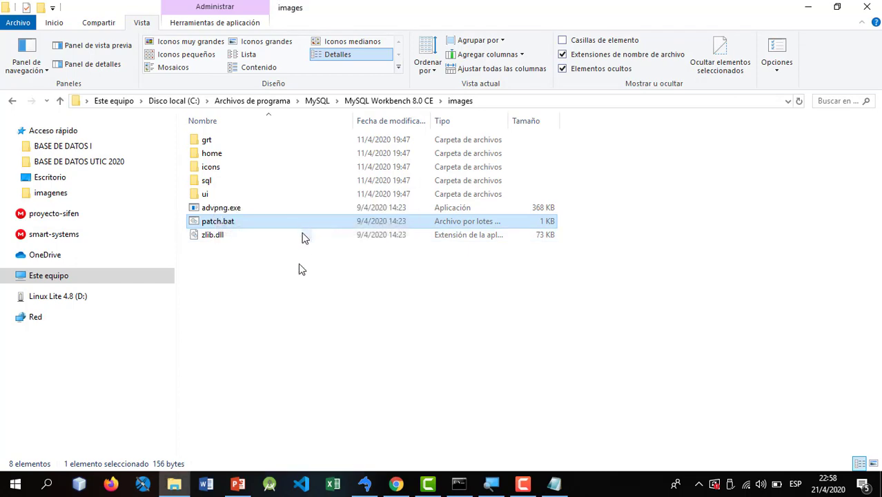
pyautogui.click(288, 300)
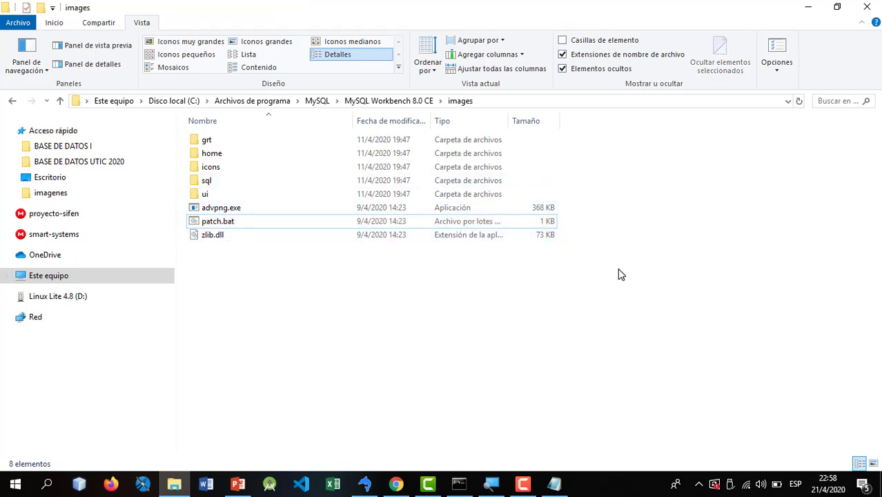
pyautogui.click(226, 209)
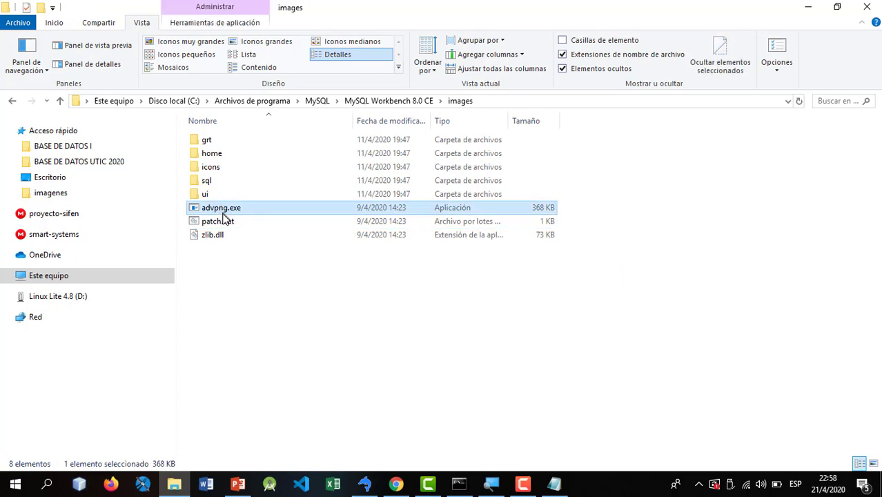
pyautogui.click(227, 221)
pyautogui.click(358, 286)
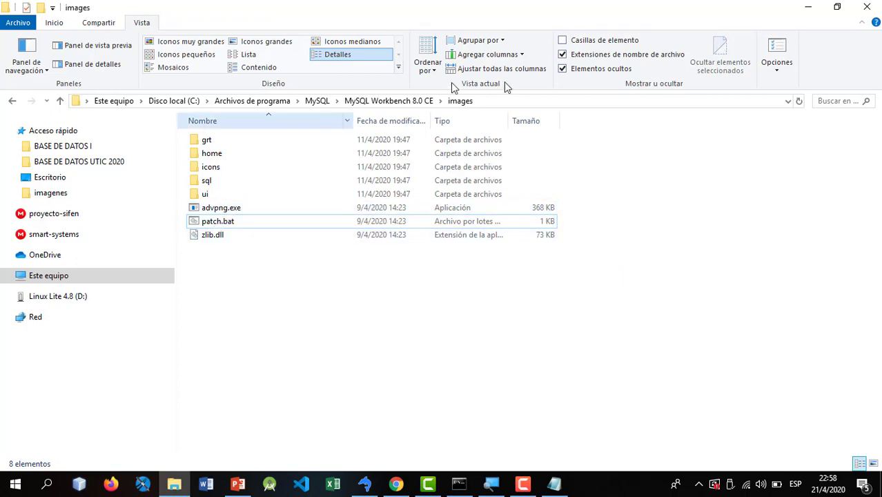
# - Copy the images folder's full path from the address bar
pyautogui.click(486, 105)
pyautogui.hotkey('ctrl', 'c')
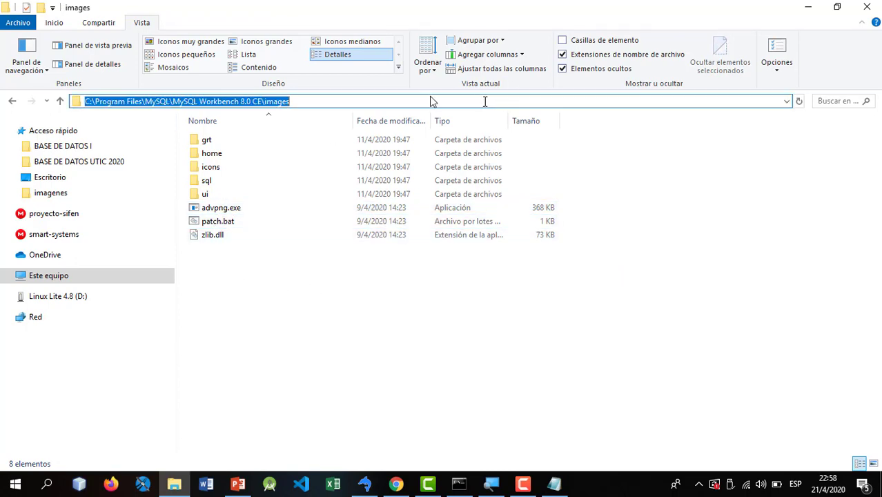
pyautogui.rightClick(269, 99)
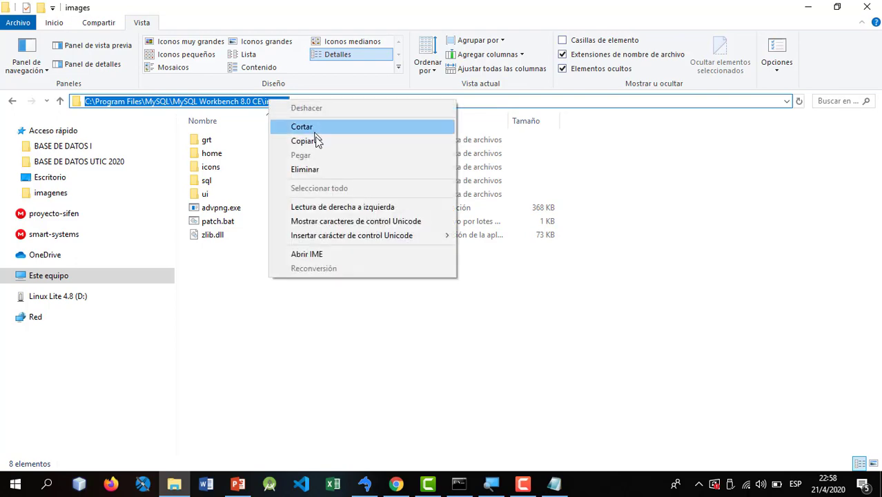
pyautogui.click(302, 140)
pyautogui.press('super')
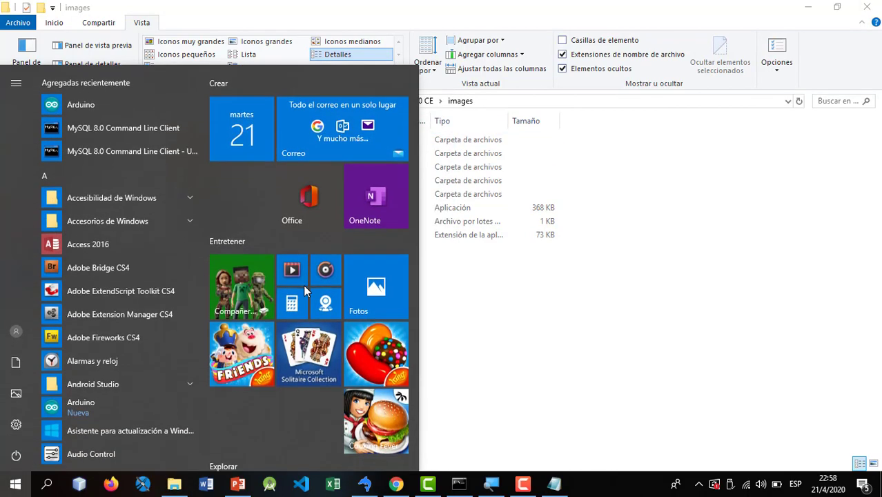
# - Search for cmd and launch Símbolo del sistema as administrator
pyautogui.click(39, 487)
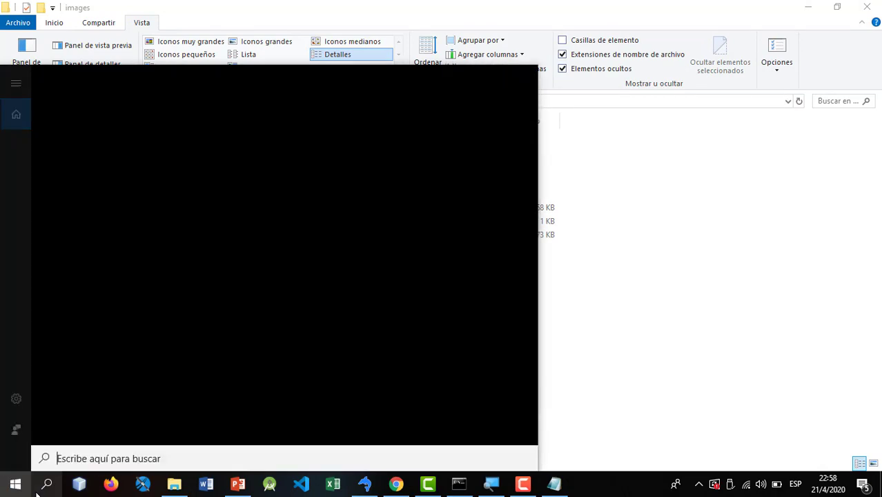
pyautogui.write('cmd')
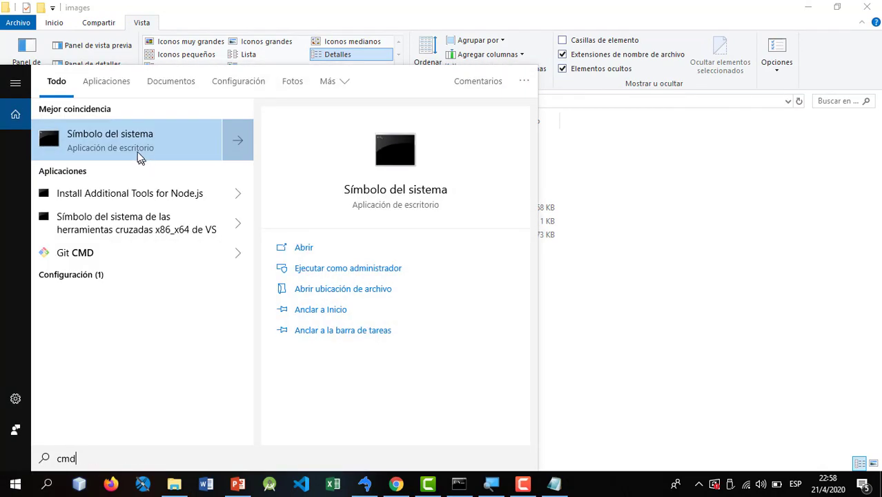
pyautogui.rightClick(138, 158)
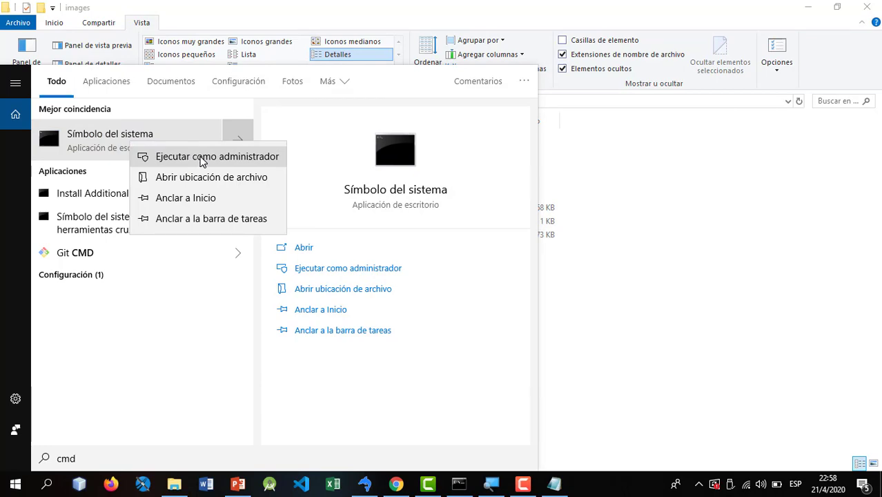
pyautogui.click(202, 158)
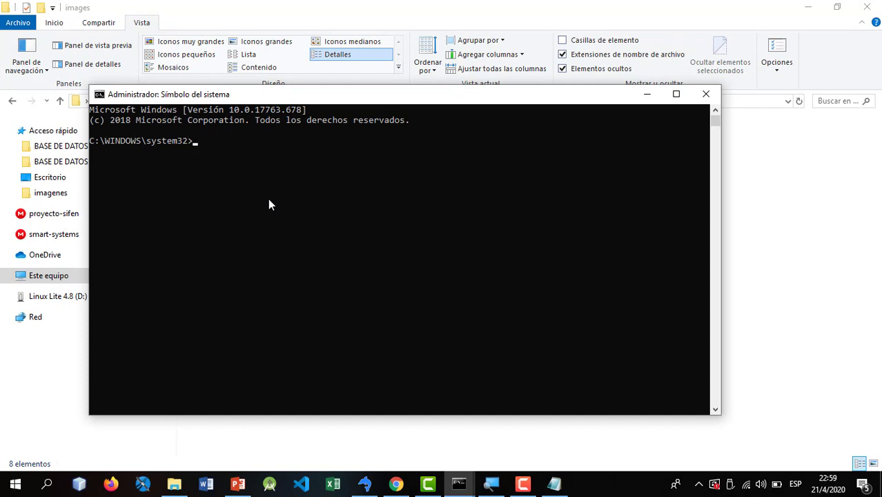
# - cd into the pasted MySQL Workbench 8.0 CE images path and list it with dir
pyautogui.write('cd')
pyautogui.hotkey('ctrl', 'v')
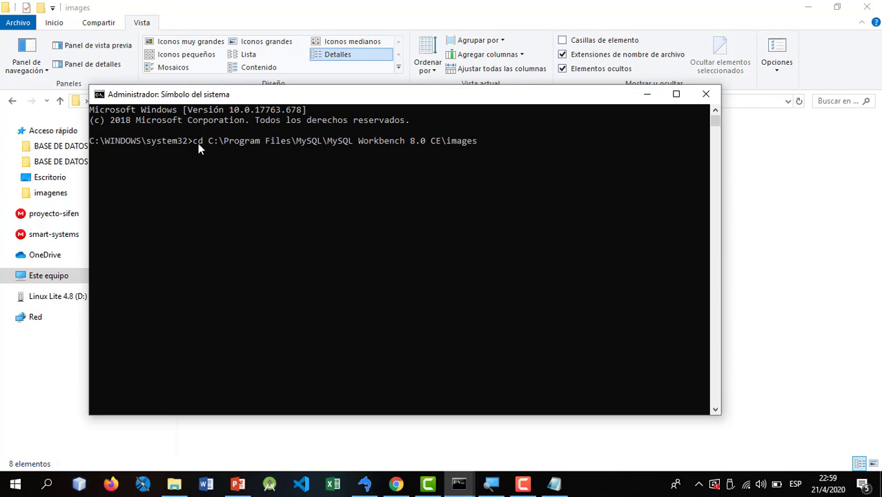
pyautogui.press('Left')
pyautogui.press('Left')
pyautogui.press('Left')
pyautogui.press('Left')
pyautogui.press('Left')
pyautogui.press('Return')
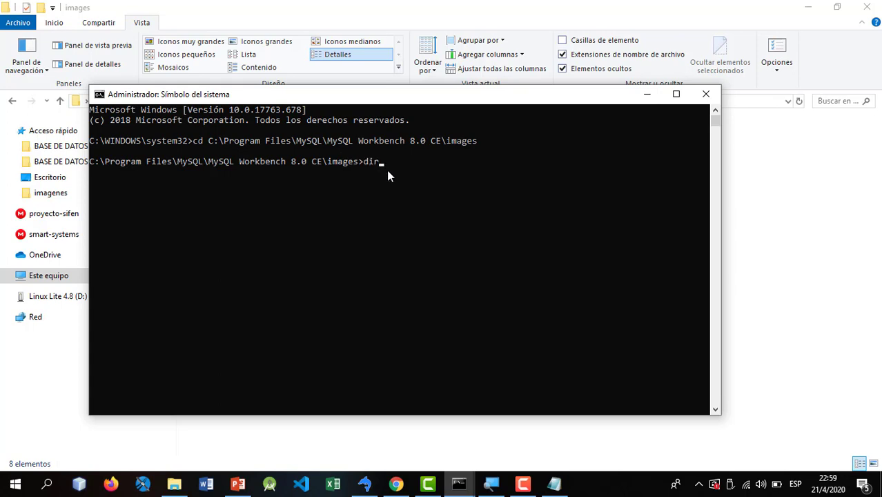
pyautogui.write('dir')
pyautogui.press('Return')
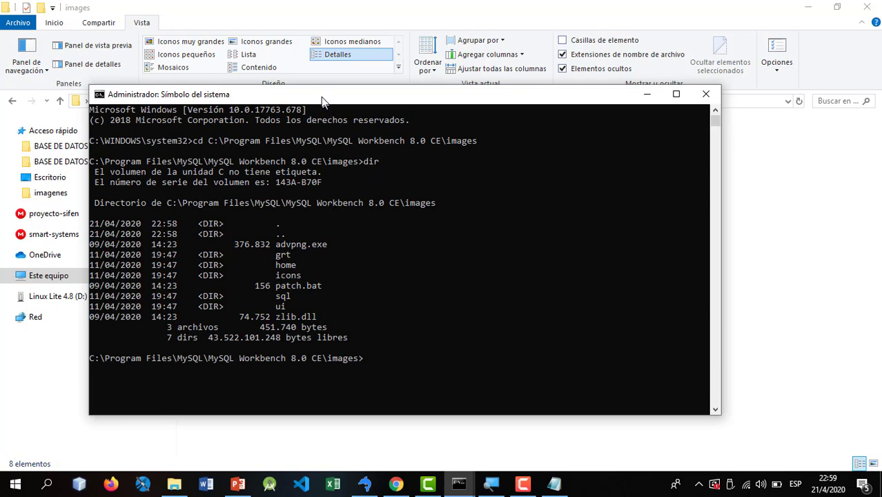
# - Run patch.bat in the images folder to recompress the icon PNGs, then close the console
pyautogui.moveTo(319, 96); pyautogui.dragTo(414, 71)
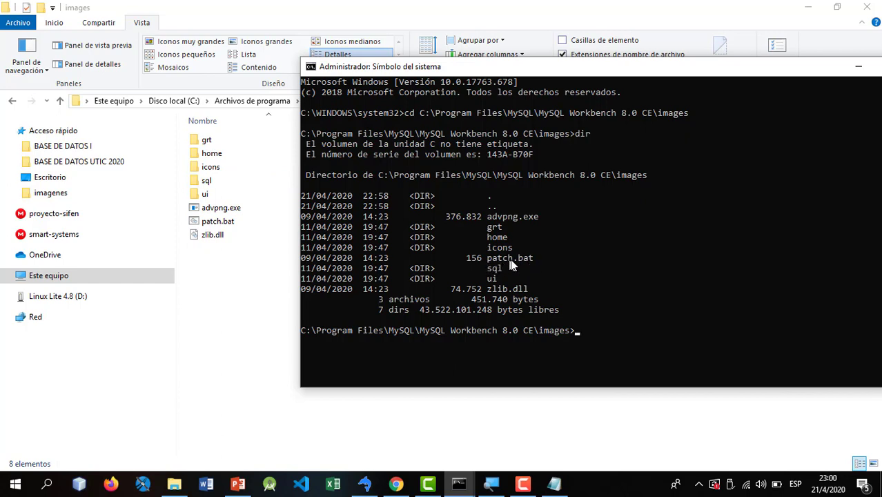
pyautogui.write('patch.bat')
pyautogui.press('Return')
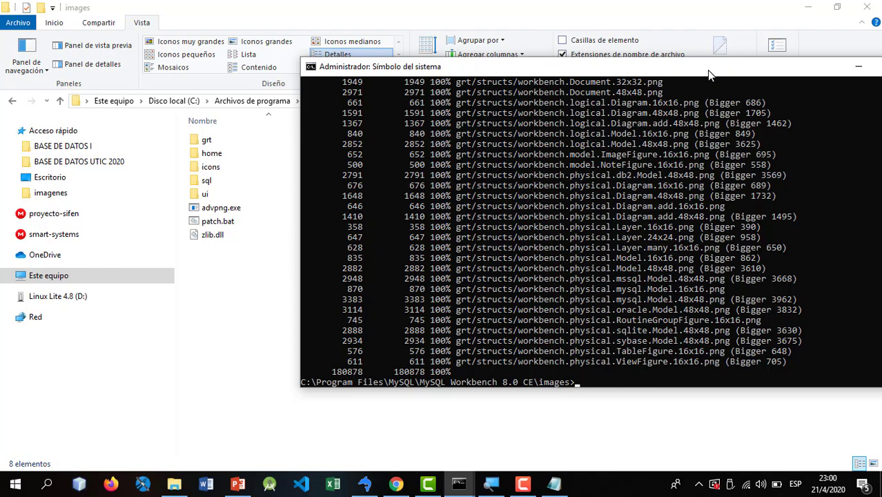
pyautogui.moveTo(707, 74); pyautogui.dragTo(484, 89)
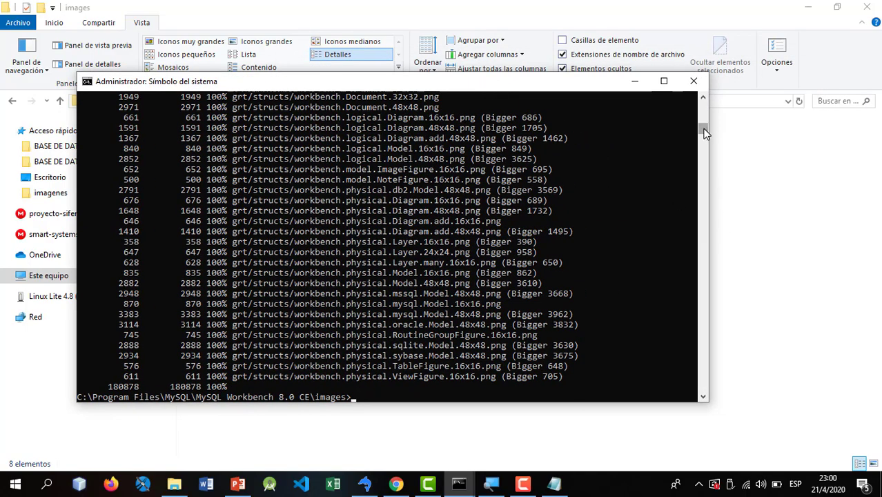
pyautogui.moveTo(705, 128); pyautogui.dragTo(703, 107)
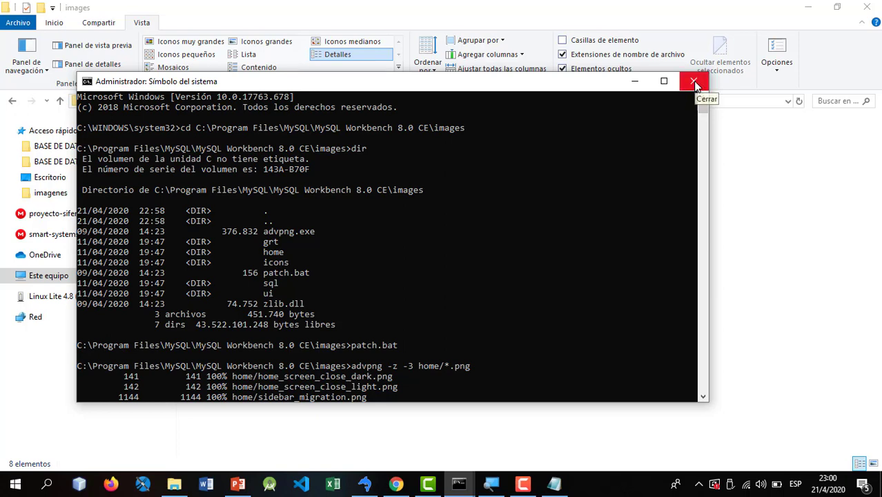
pyautogui.click(694, 82)
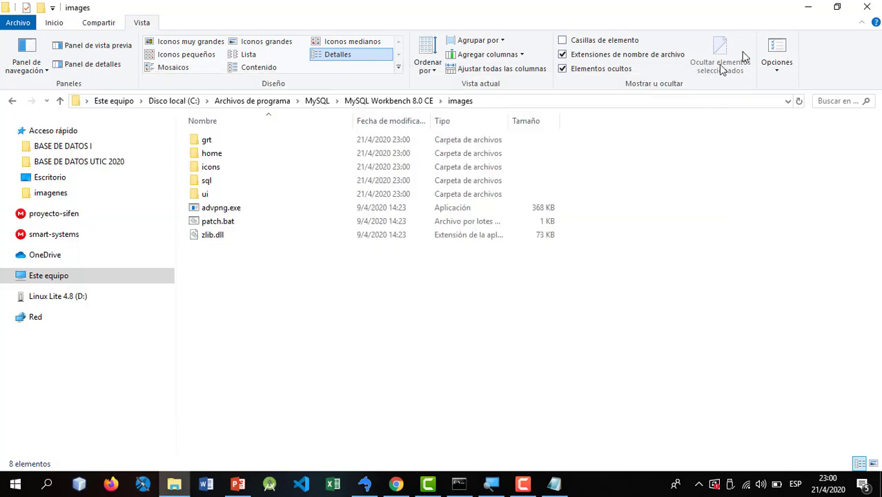
# - Close Explorer and Notepad, then launch MySQL Workbench 8.0 CE by searching 'wor'
pyautogui.click(873, 7)
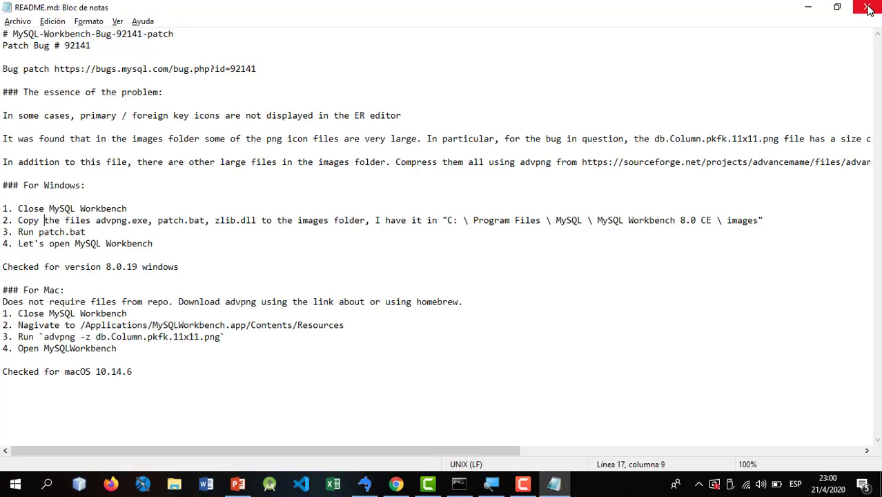
pyautogui.click(874, 7)
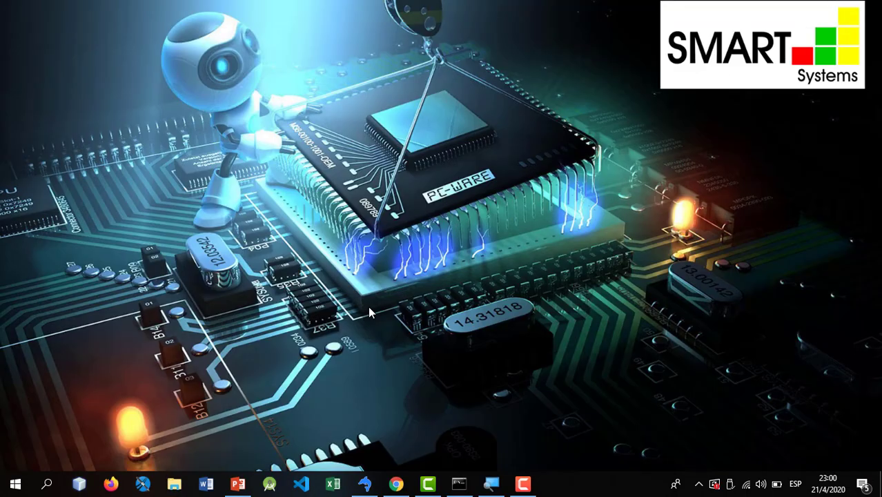
pyautogui.press('super')
pyautogui.write('wor')
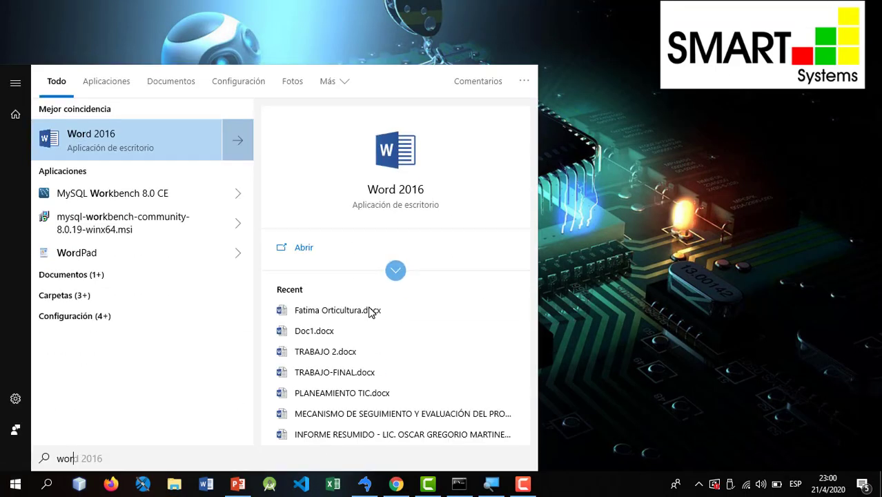
pyautogui.press('Down')
pyautogui.press('Return')
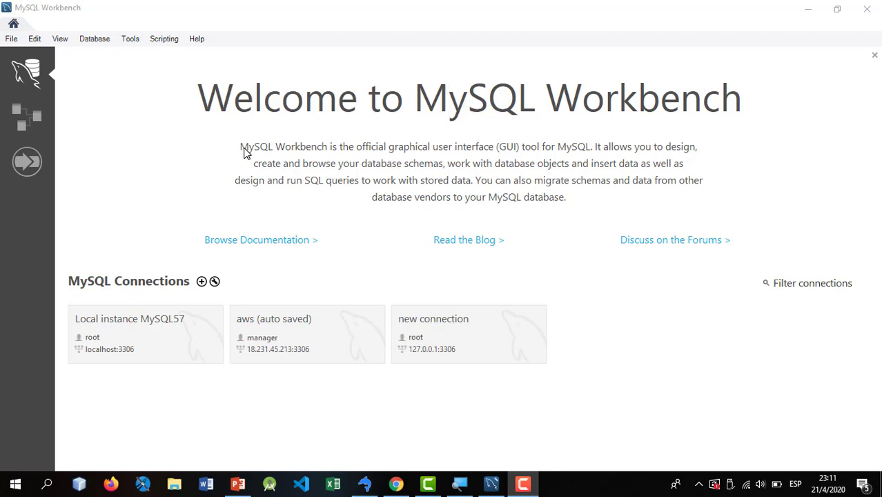
# - Create a new MySQL model with an empty mydb schema, then bring the PowerPoint ER diagram slide forward
pyautogui.click(11, 39)
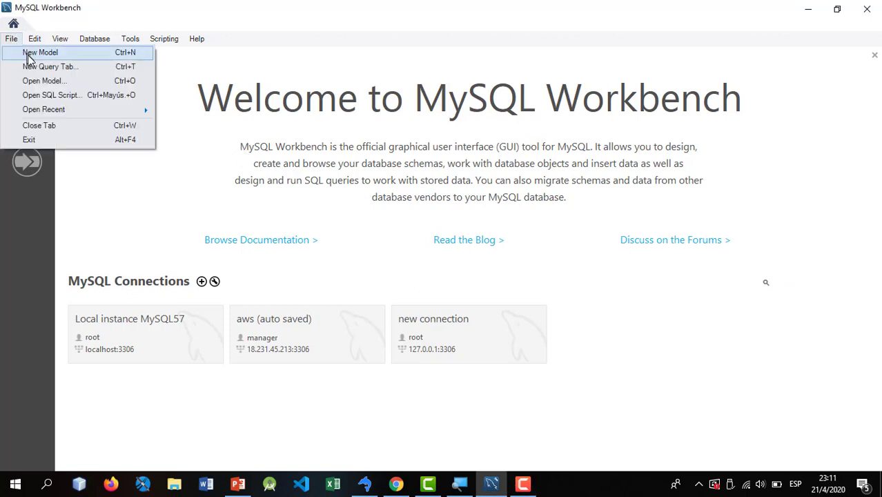
pyautogui.click(30, 55)
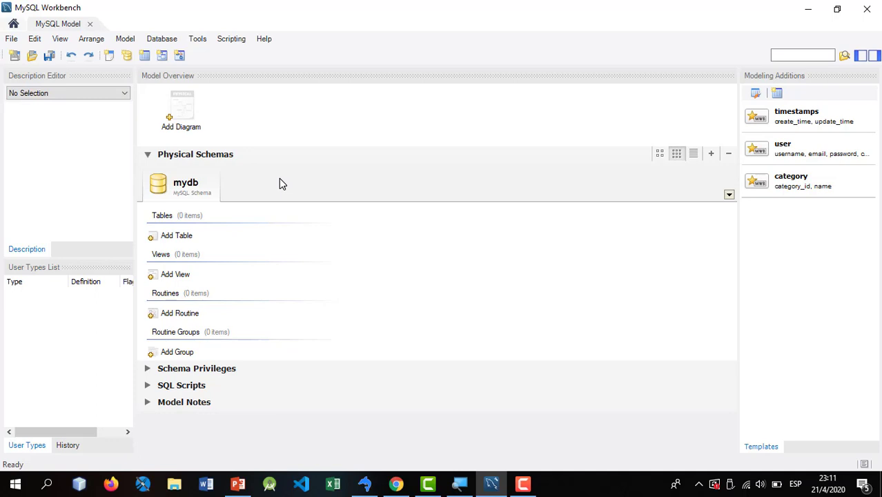
pyautogui.click(237, 486)
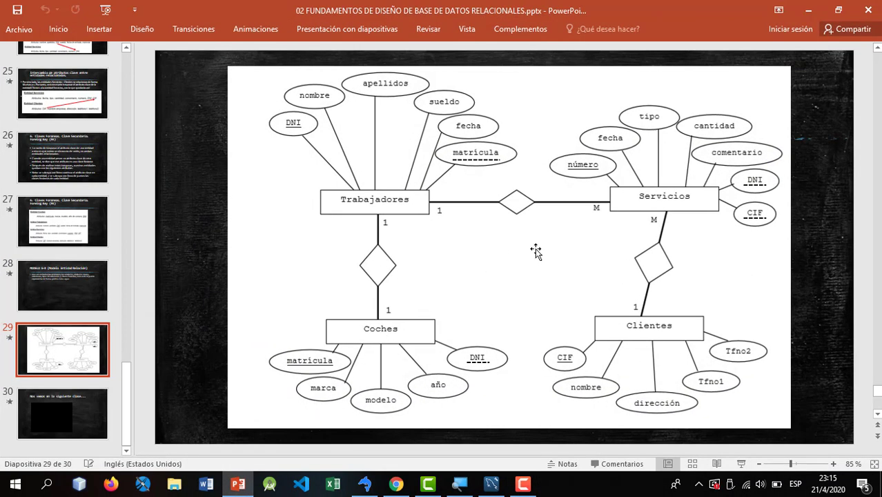
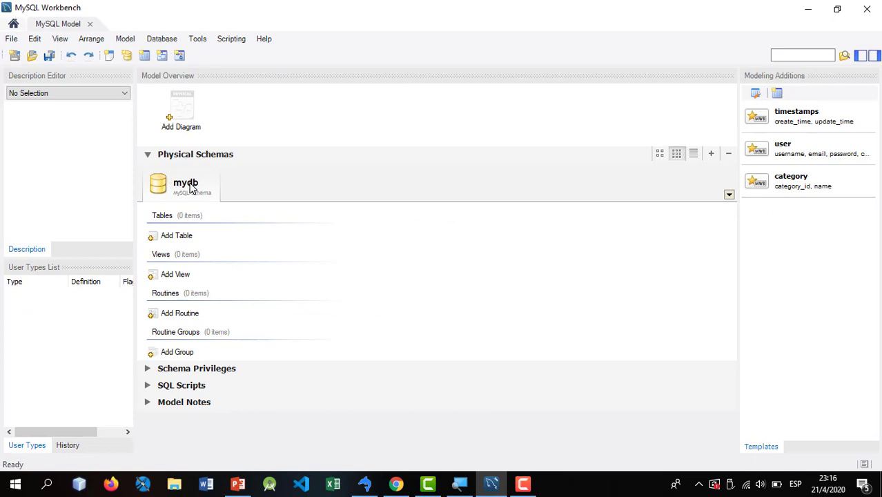
# - Change the schema name from mydb to manempsa and close the manempsa - Schema editor
pyautogui.doubleClick(185, 184)
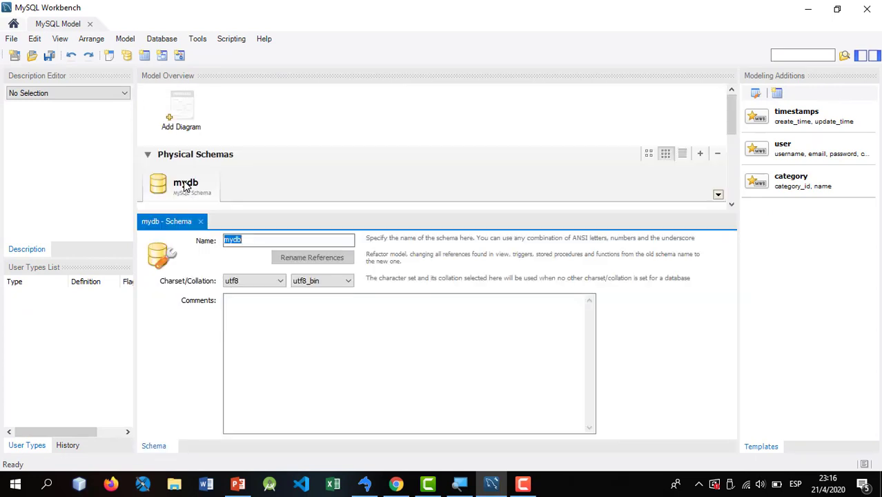
pyautogui.click(201, 221)
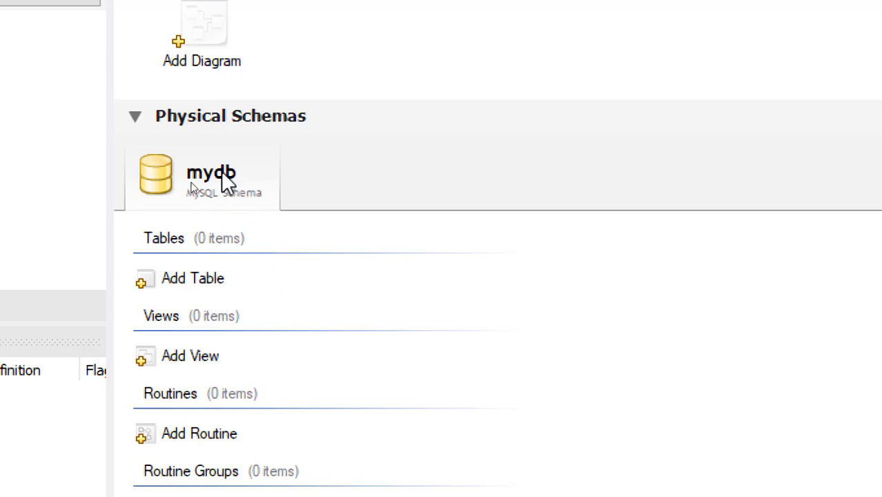
pyautogui.doubleClick(223, 174)
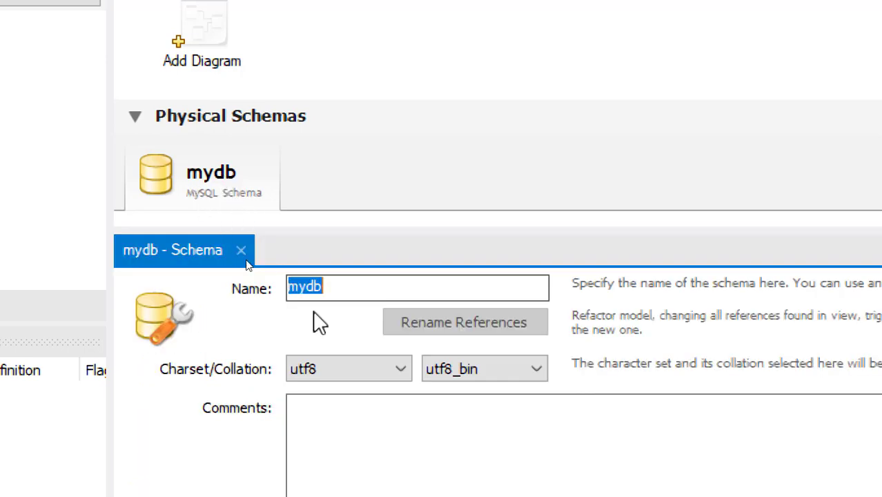
pyautogui.write('ma')
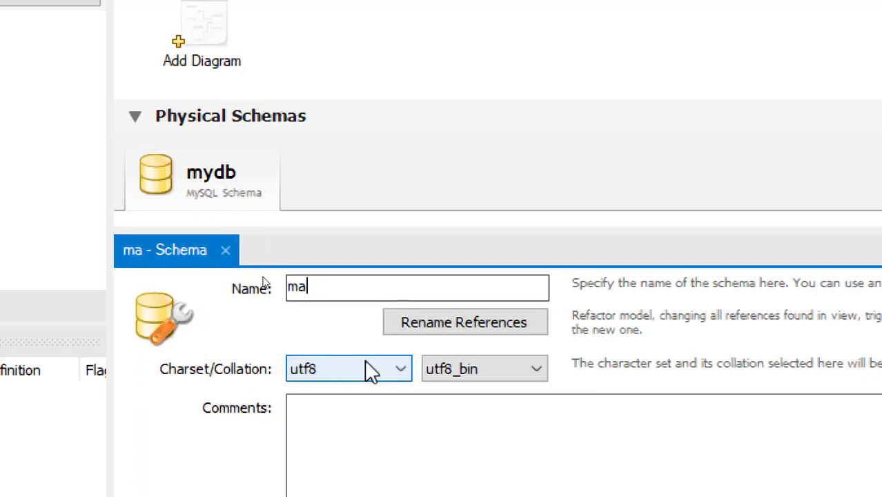
pyautogui.write('nempsa')
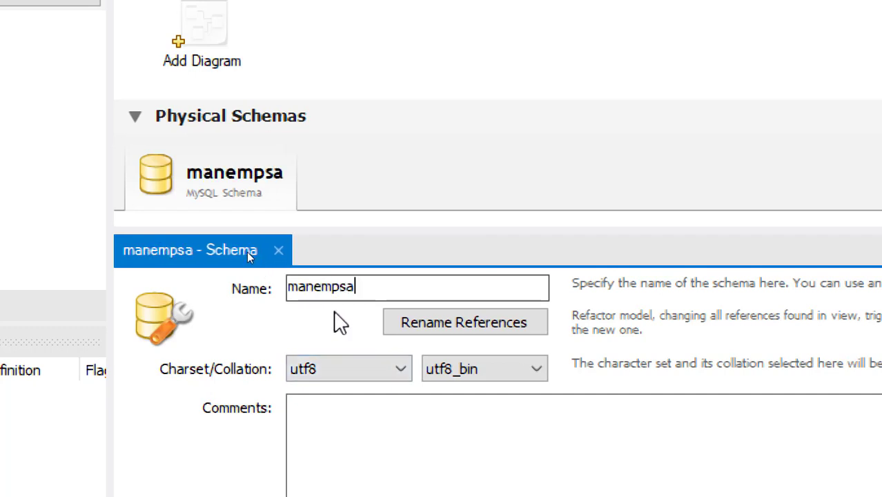
pyautogui.click(279, 252)
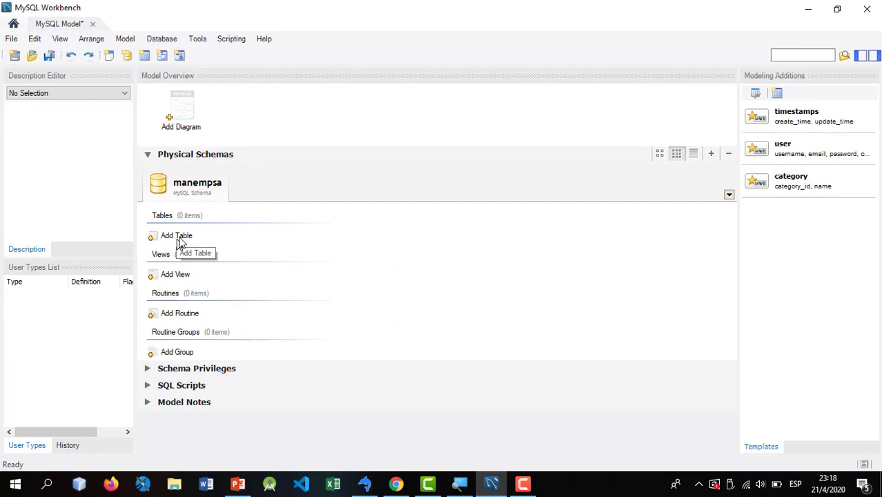
# - Add a new EER diagram and place table1 near the canvas's top-left
pyautogui.doubleClick(183, 110)
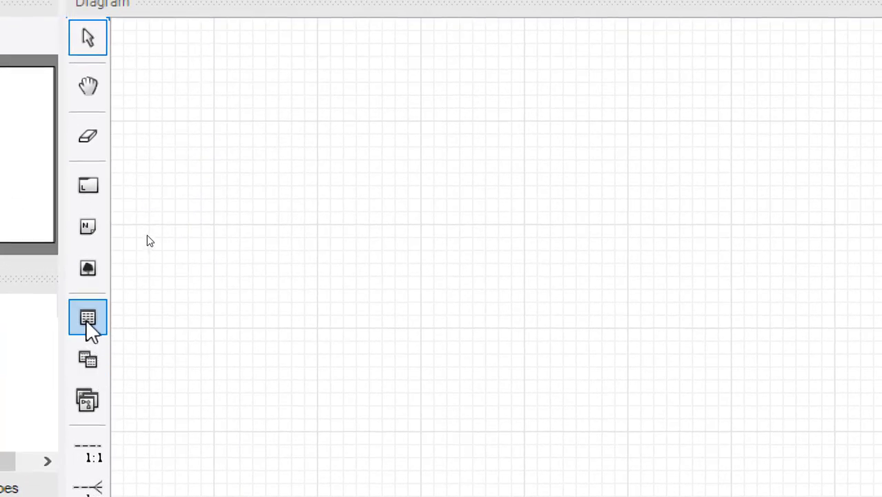
pyautogui.click(88, 318)
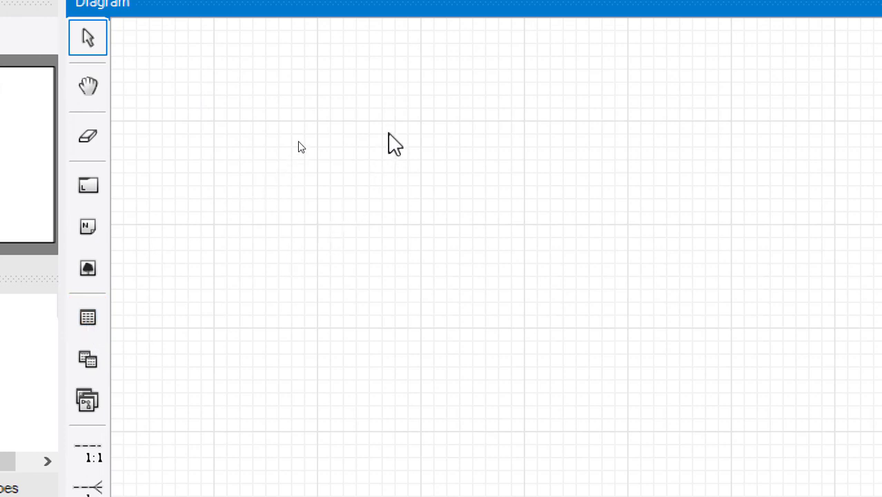
pyautogui.click(85, 318)
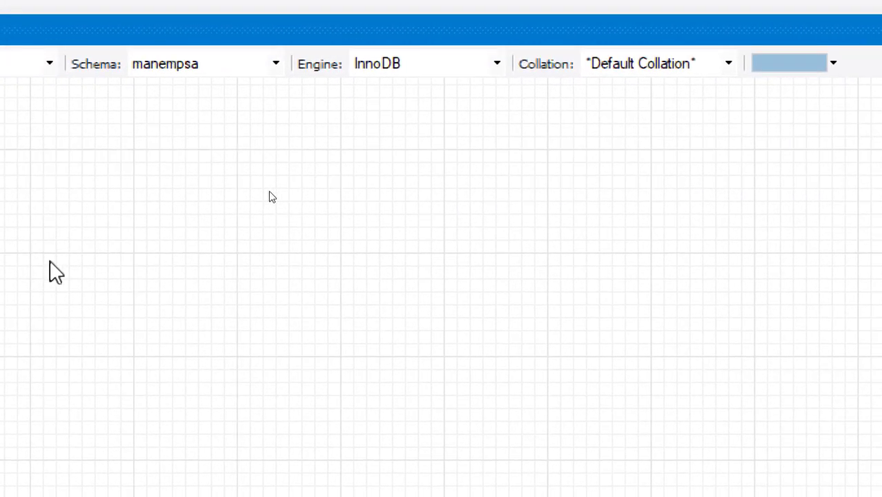
pyautogui.click(79, 172)
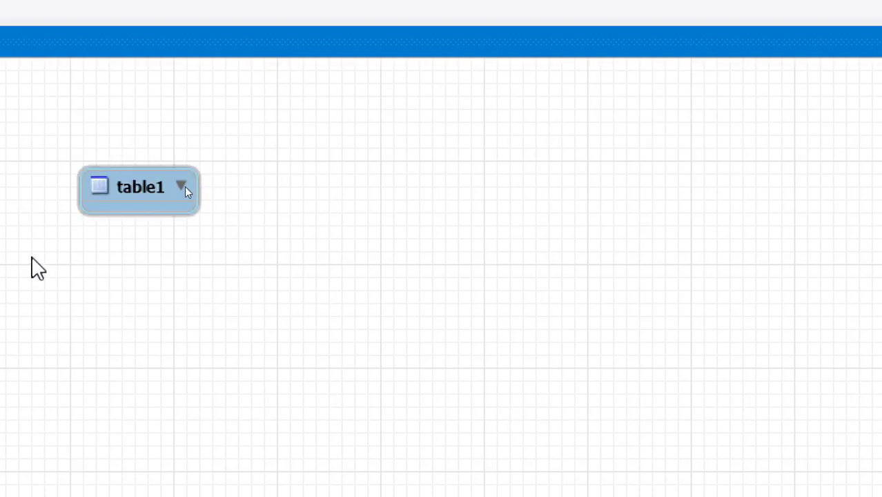
pyautogui.moveTo(309, 177); pyautogui.dragTo(343, 193)
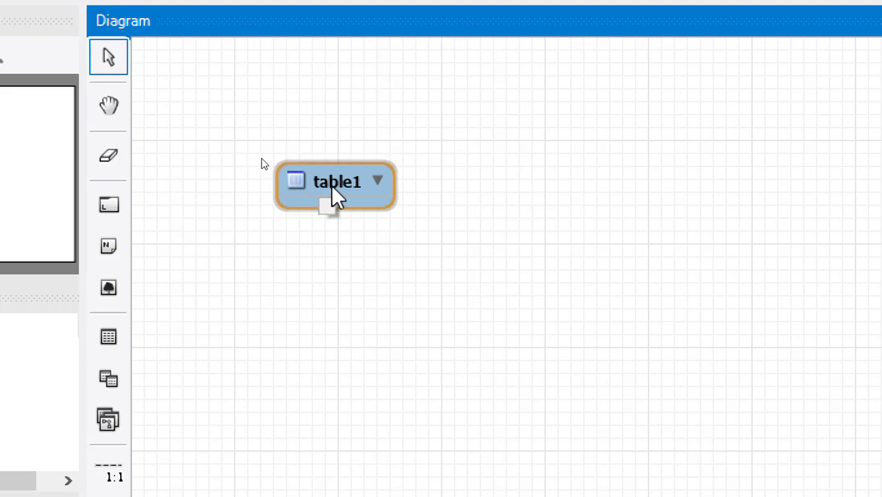
pyautogui.click(358, 217)
pyautogui.click(333, 195)
pyautogui.moveTo(329, 188); pyautogui.dragTo(274, 96)
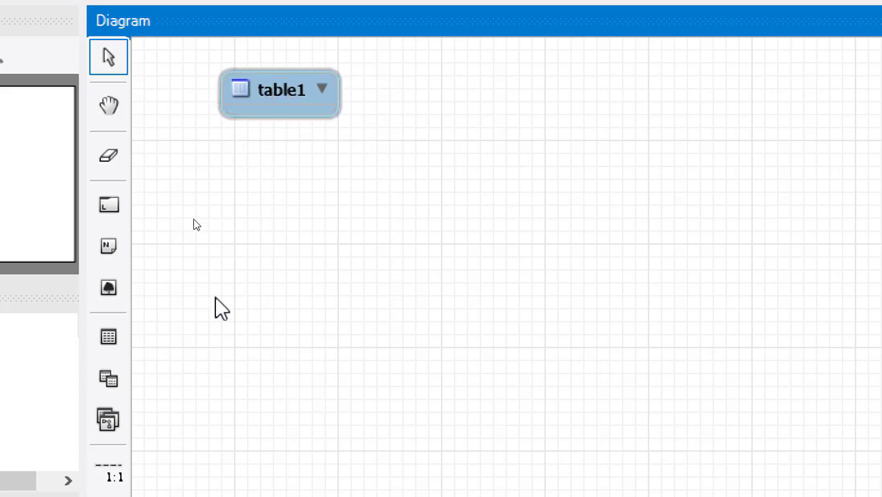
# - Place a second table, table2, and arrange it alongside table1
pyautogui.click(109, 338)
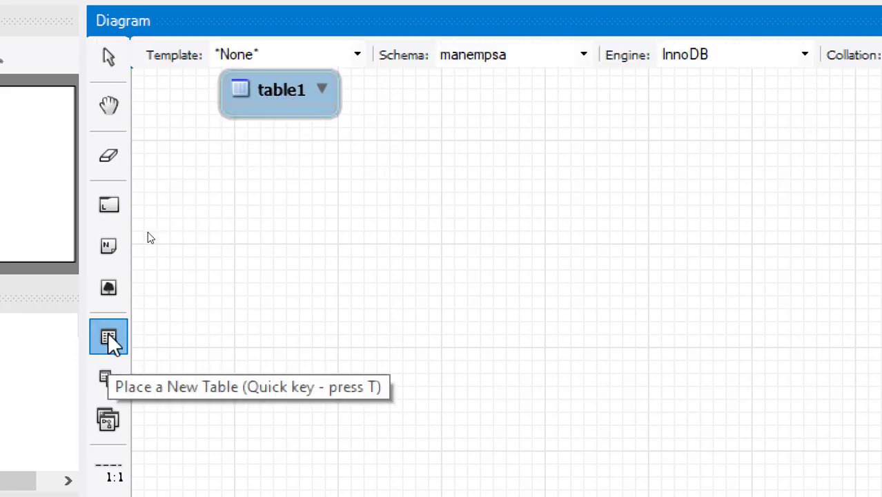
pyautogui.click(456, 129)
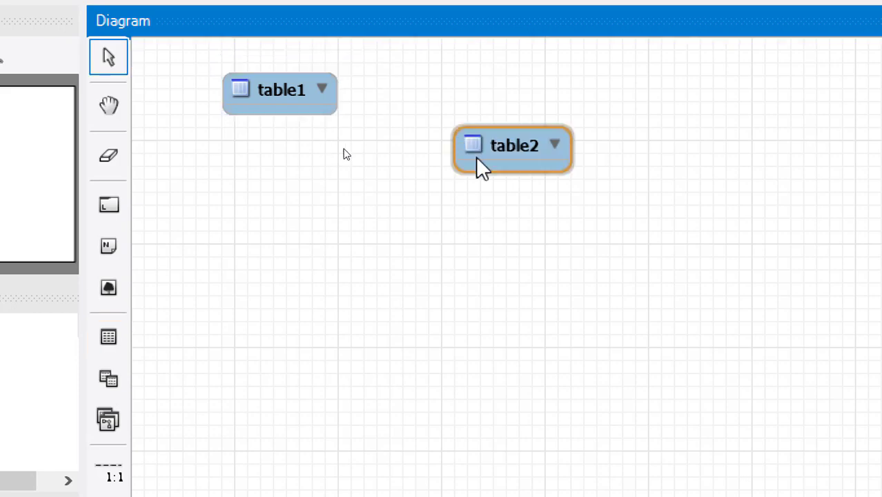
pyautogui.moveTo(524, 153); pyautogui.dragTo(464, 119)
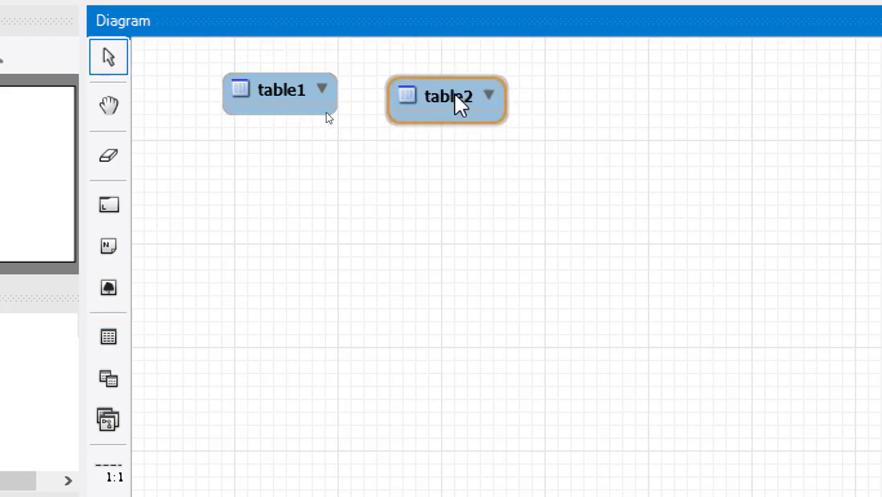
pyautogui.moveTo(245, 96); pyautogui.dragTo(254, 189)
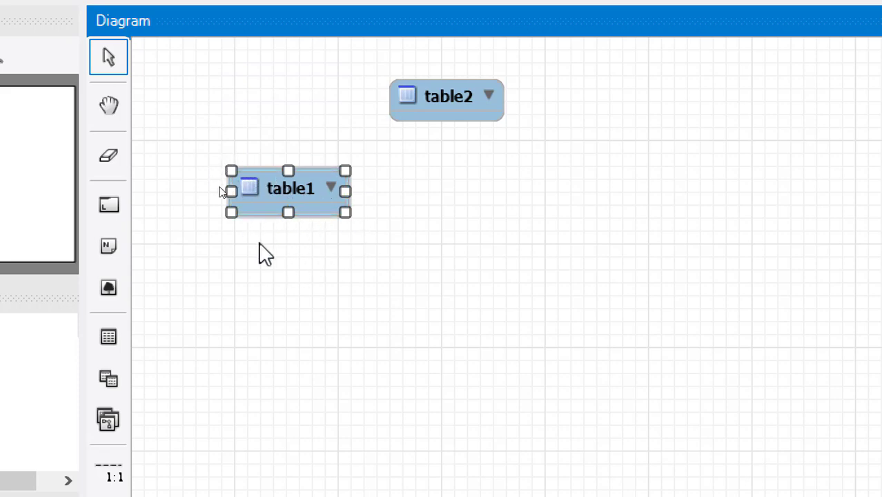
# - Rename table1 to tabla1
pyautogui.doubleClick(297, 184)
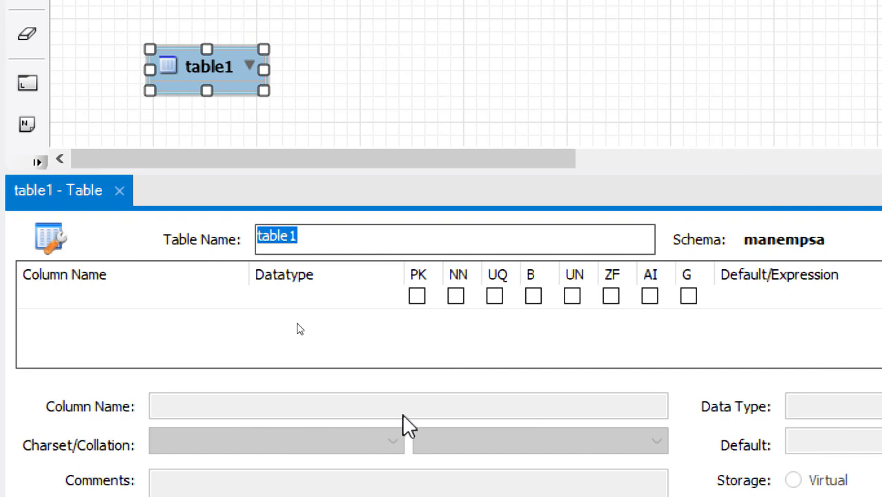
pyautogui.click(289, 246)
pyautogui.moveTo(292, 246); pyautogui.dragTo(232, 222)
pyautogui.write('ta')
pyautogui.click(459, 49)
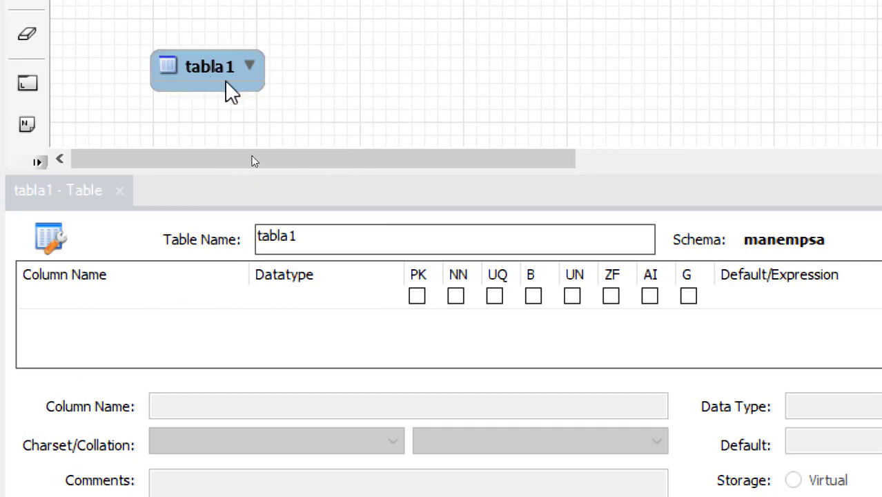
pyautogui.moveTo(207, 78); pyautogui.dragTo(207, 47)
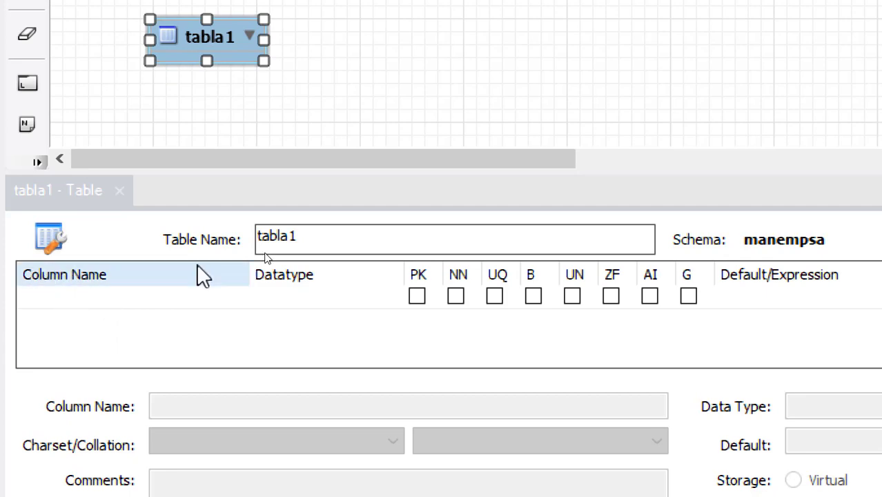
# - Add a column named codigo to tabla1, replacing the default idtabla1
pyautogui.click(36, 298)
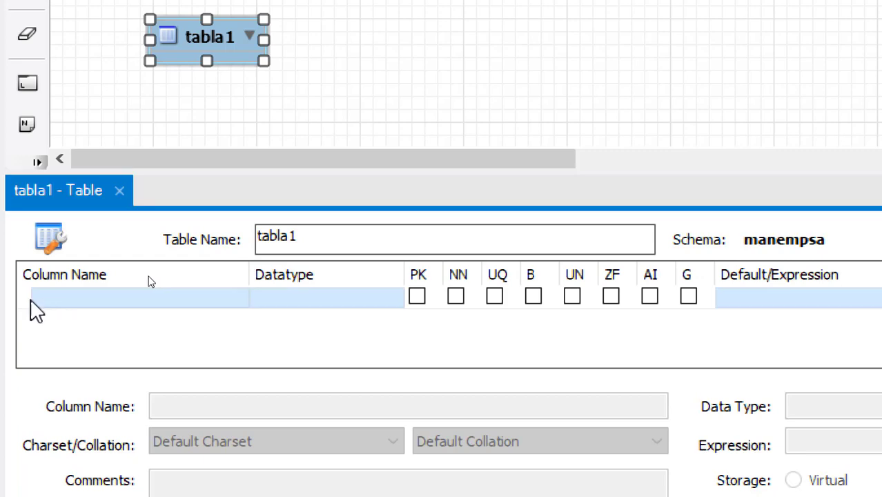
pyautogui.click(60, 304)
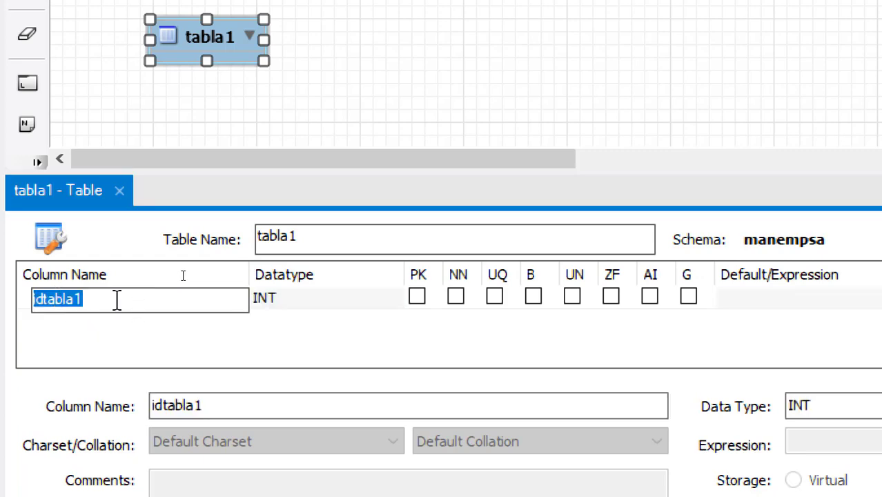
pyautogui.click(74, 299)
pyautogui.moveTo(90, 301); pyautogui.dragTo(0, 311)
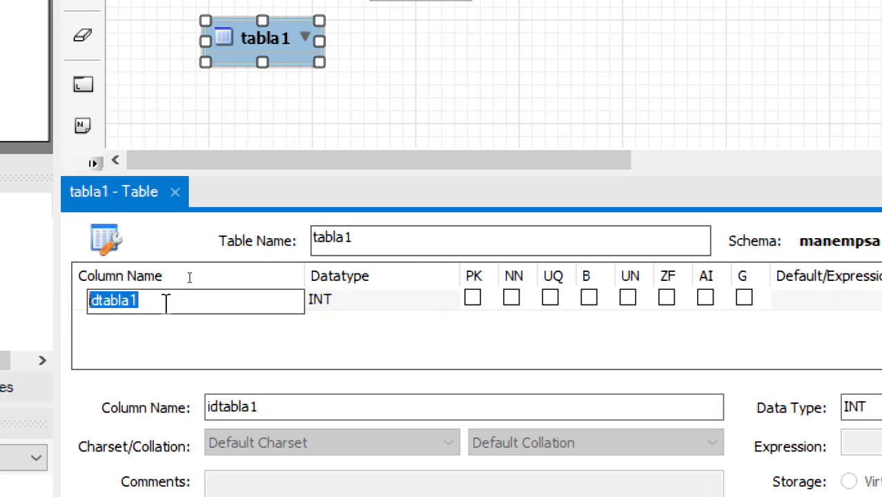
pyautogui.write('codigo')
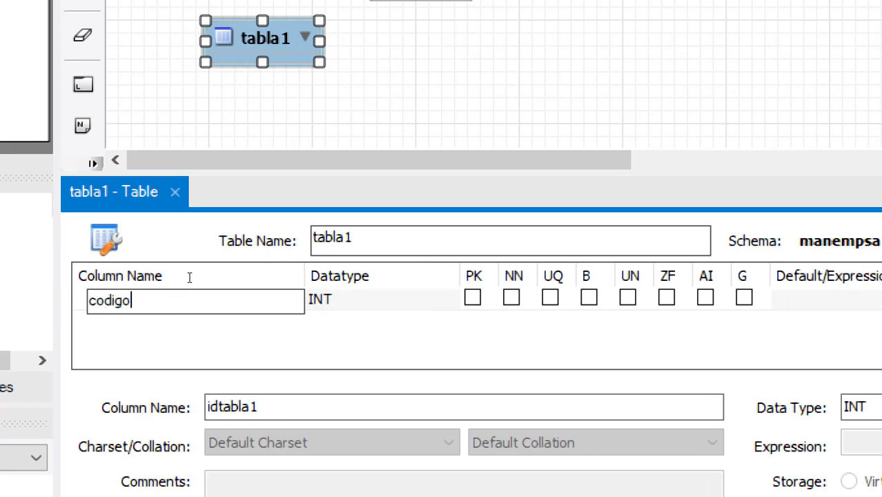
pyautogui.press('Tab')
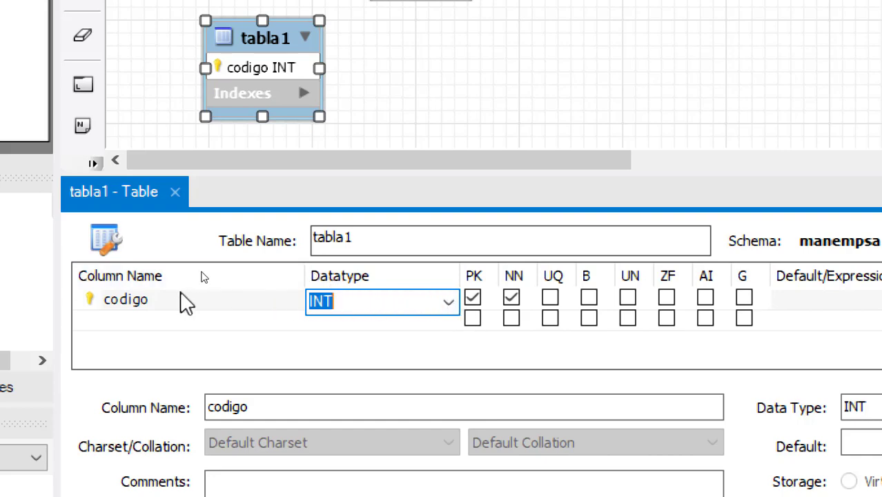
# - Review the data type list for codigo and keep it as INT
pyautogui.click(145, 305)
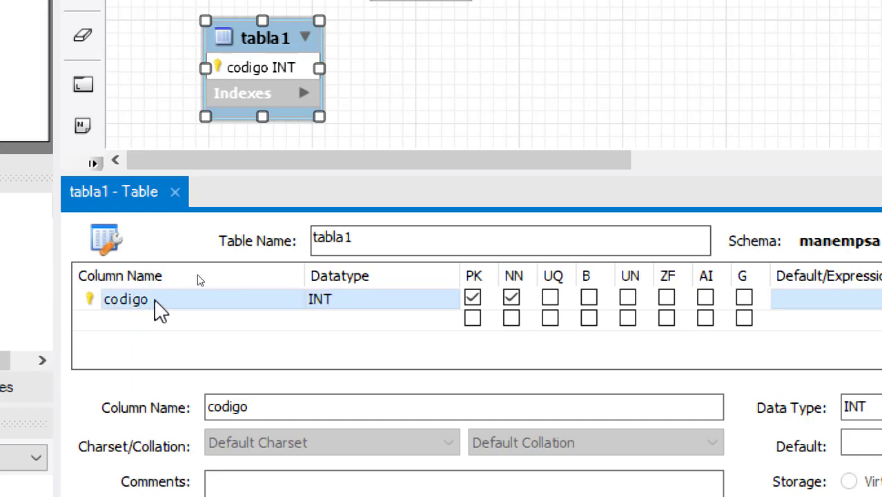
pyautogui.click(334, 305)
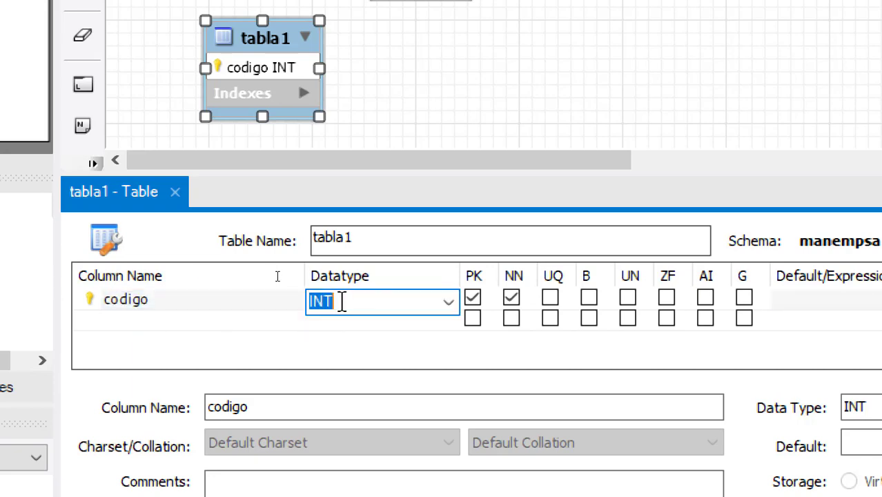
pyautogui.click(449, 303)
pyautogui.scroll(-5, 450, 312)
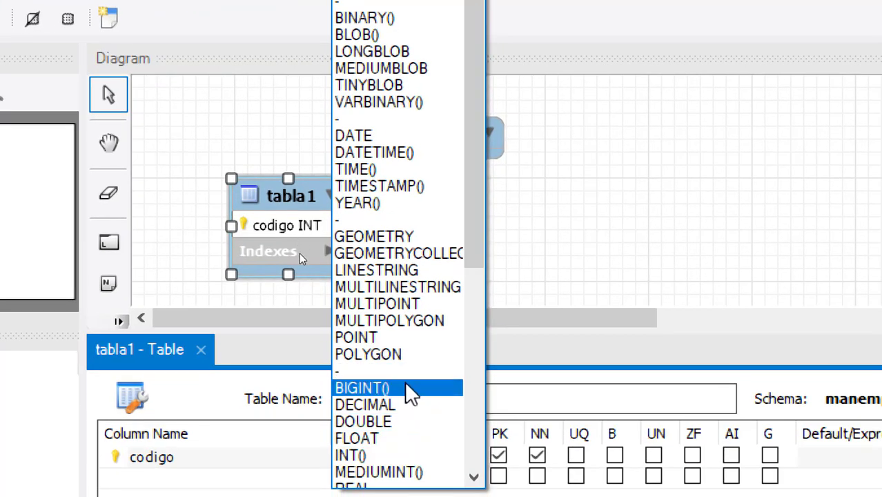
pyautogui.moveTo(481, 138); pyautogui.dragTo(493, 64)
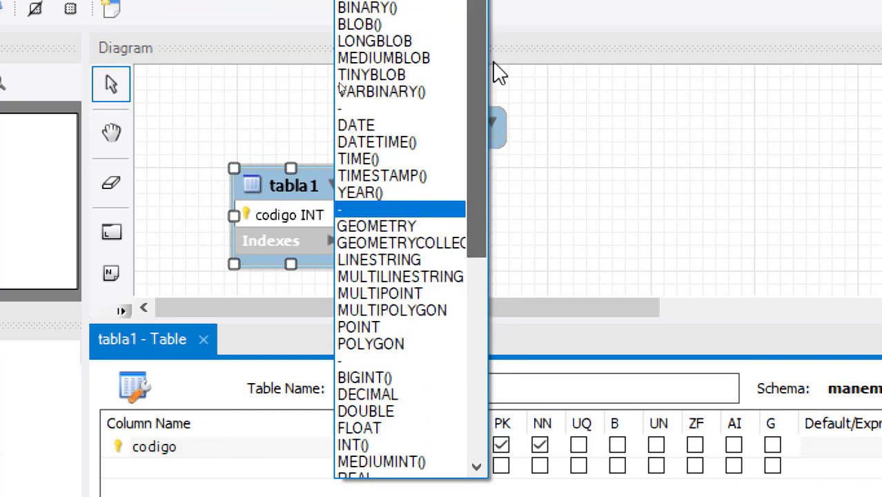
pyautogui.click(620, 242)
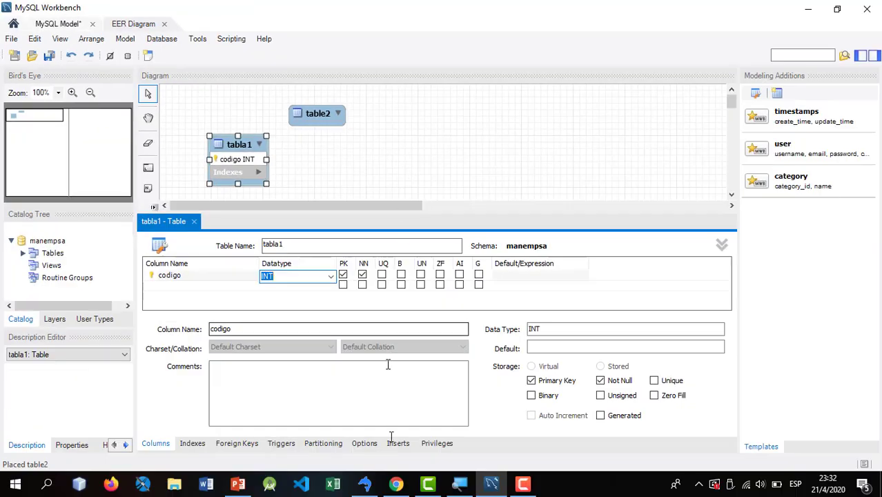
pyautogui.click(395, 483)
# - Scroll the anerbarrena.com data-types page down to the numeric data types section
pyautogui.moveTo(174, 132)
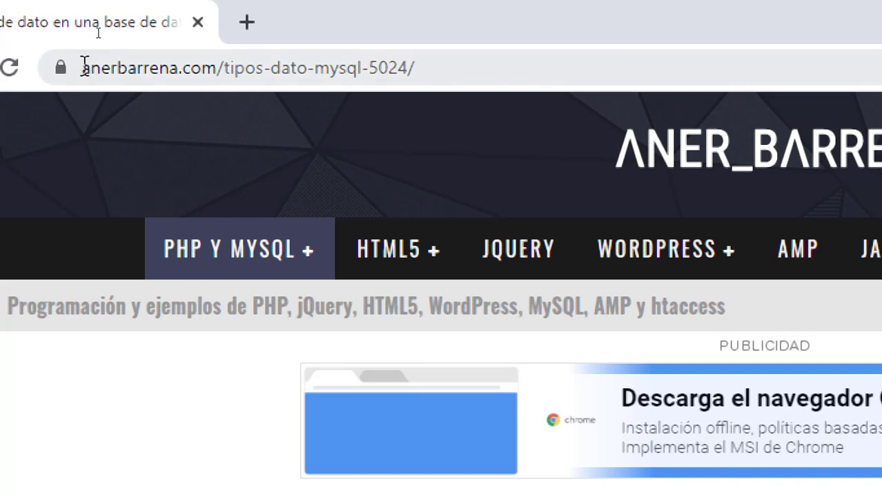
pyautogui.click(463, 65)
pyautogui.click(253, 63)
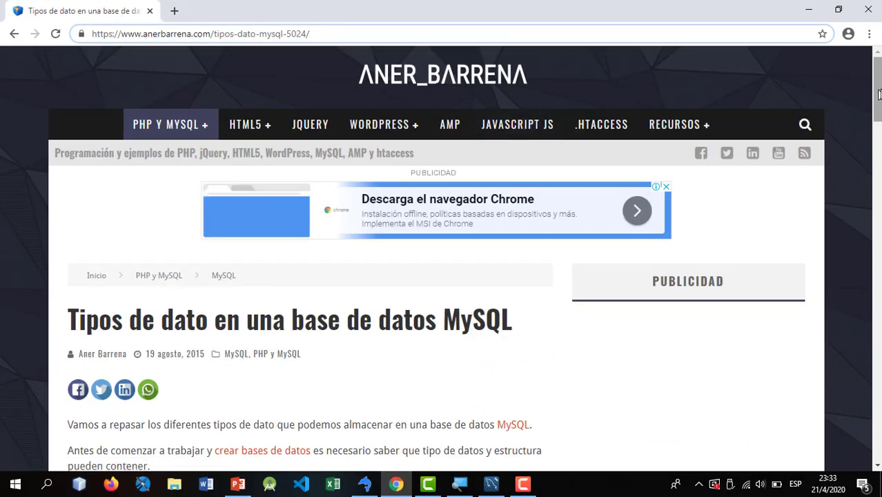
pyautogui.moveTo(877, 79); pyautogui.dragTo(852, 131)
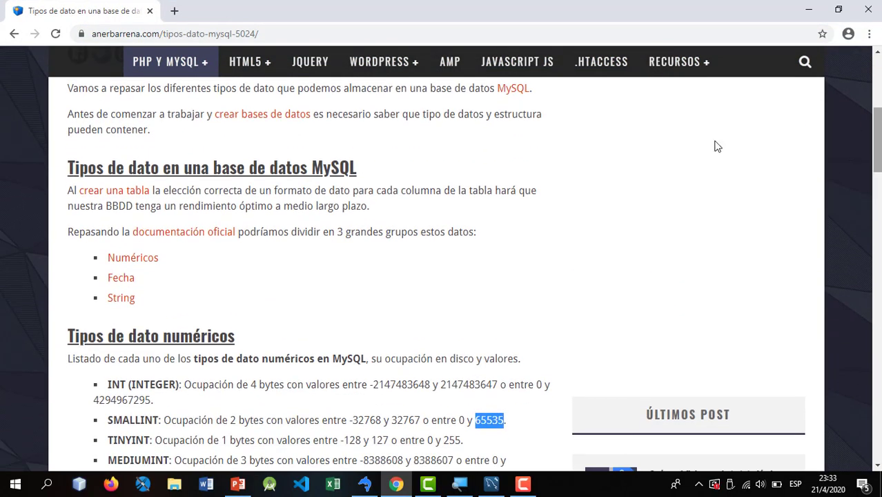
pyautogui.moveTo(159, 259); pyautogui.dragTo(99, 259)
pyautogui.moveTo(145, 279); pyautogui.dragTo(108, 298)
pyautogui.click(146, 299)
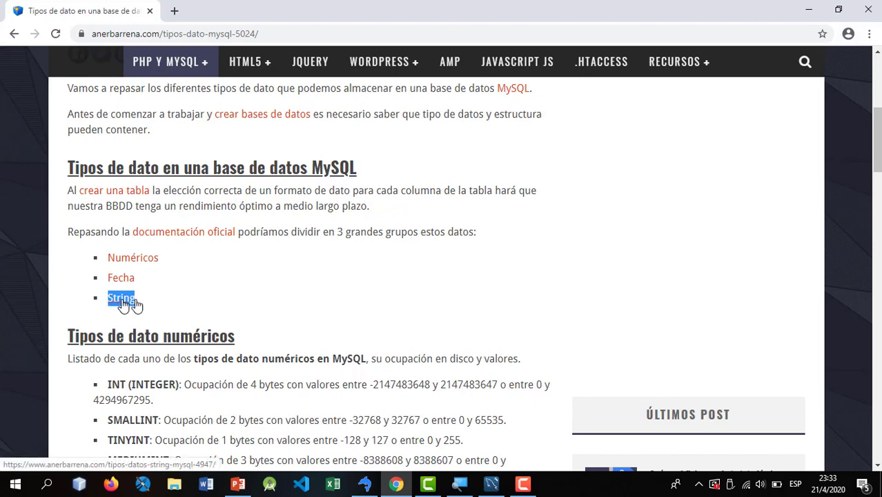
pyautogui.moveTo(875, 143); pyautogui.dragTo(874, 165)
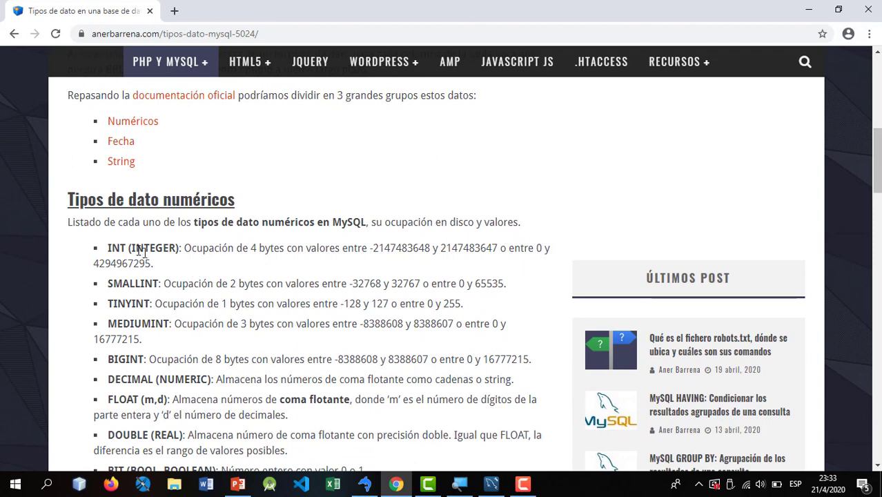
pyautogui.doubleClick(115, 248)
pyautogui.doubleClick(135, 283)
pyautogui.click(220, 283)
pyautogui.moveTo(372, 247); pyautogui.dragTo(508, 249)
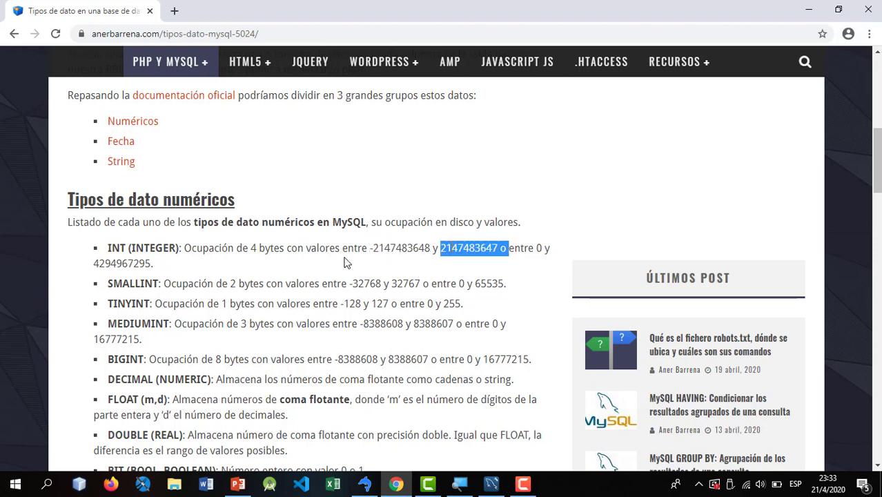
pyautogui.click(117, 247)
pyautogui.moveTo(370, 247); pyautogui.dragTo(491, 252)
pyautogui.moveTo(350, 283); pyautogui.dragTo(409, 284)
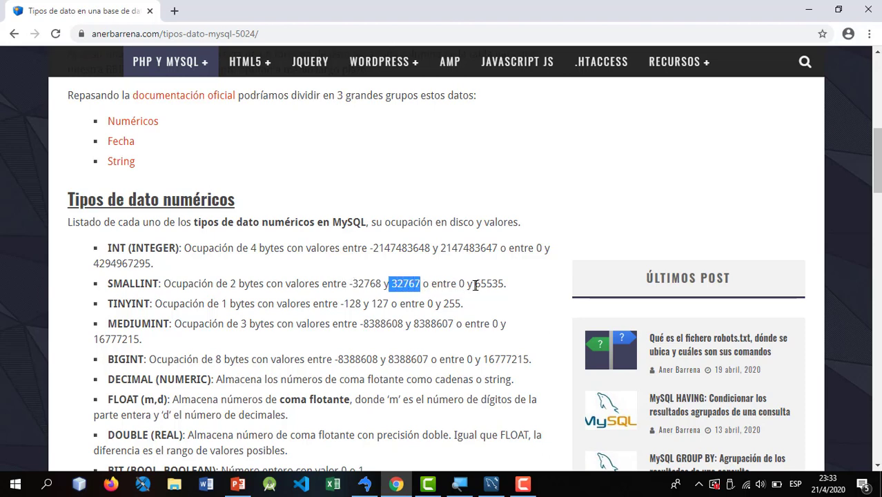
pyautogui.click(458, 283)
pyautogui.moveTo(474, 283); pyautogui.dragTo(508, 287)
pyautogui.click(204, 318)
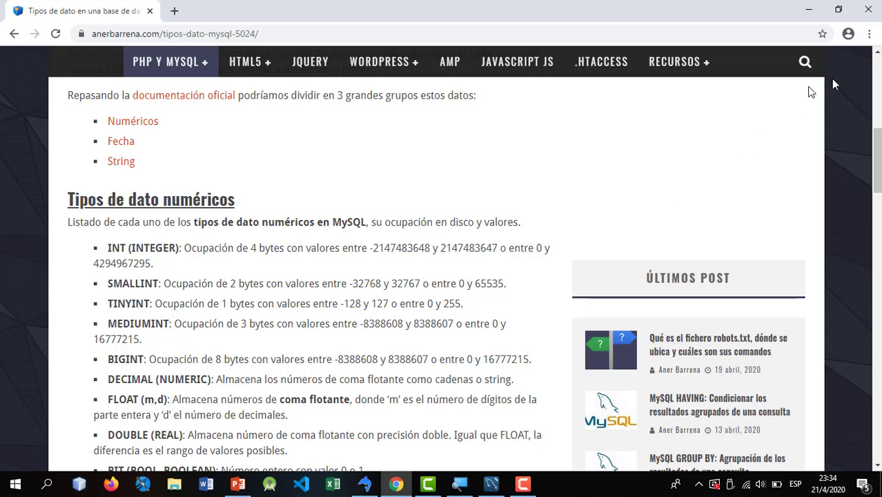
pyautogui.click(808, 10)
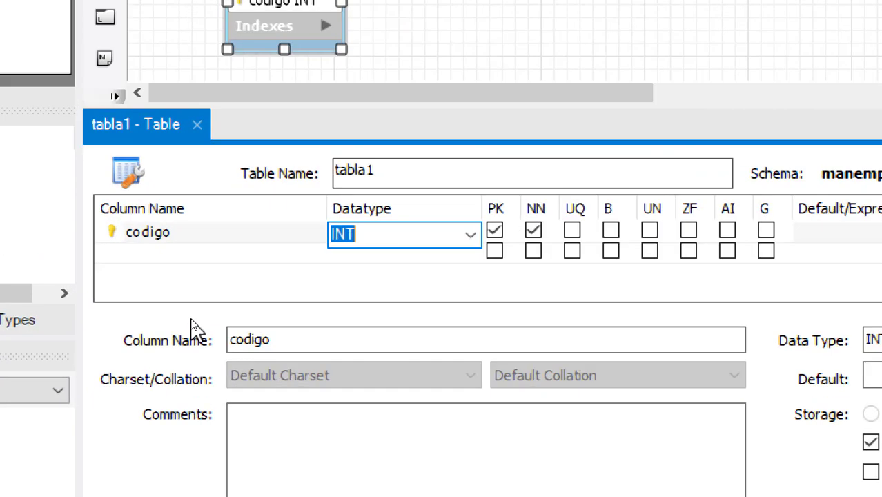
# - Add a second column named nombre to tabla1 below codigo
pyautogui.click(164, 287)
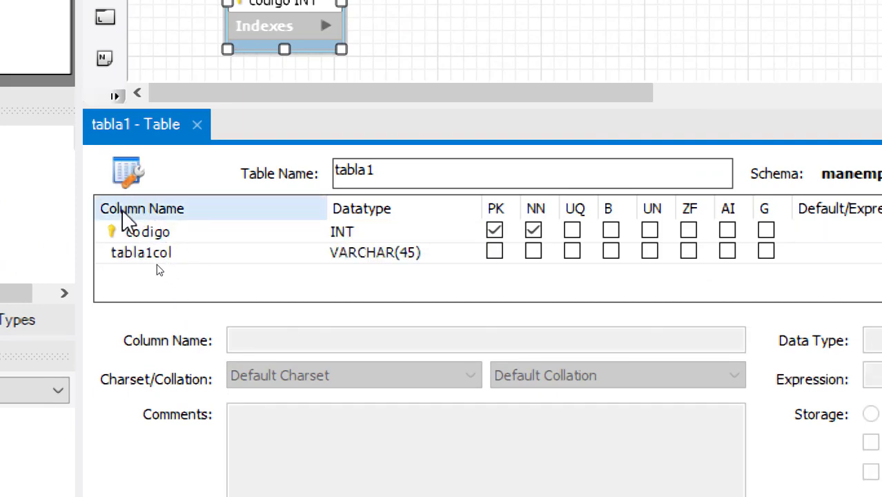
pyautogui.doubleClick(141, 256)
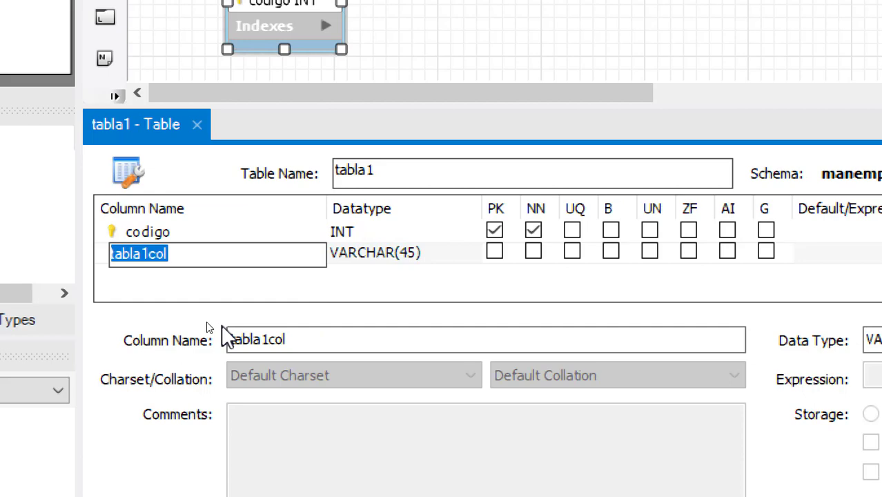
pyautogui.write('nombre')
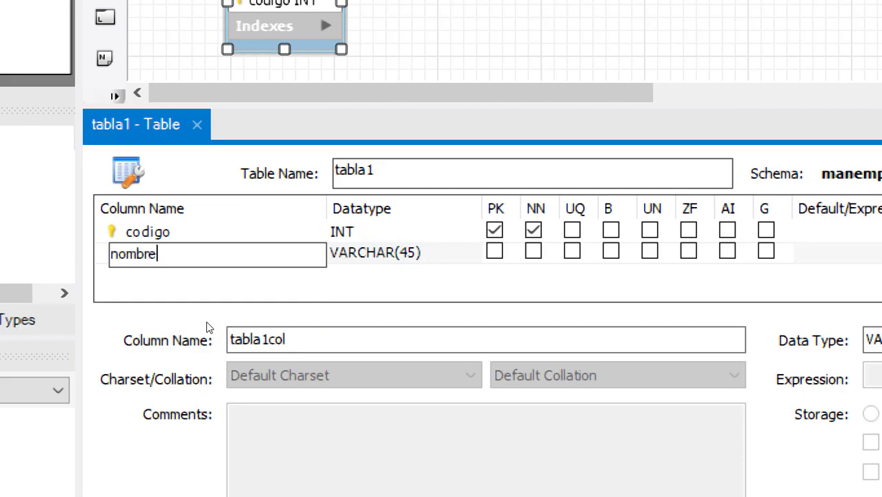
pyautogui.press('Tab')
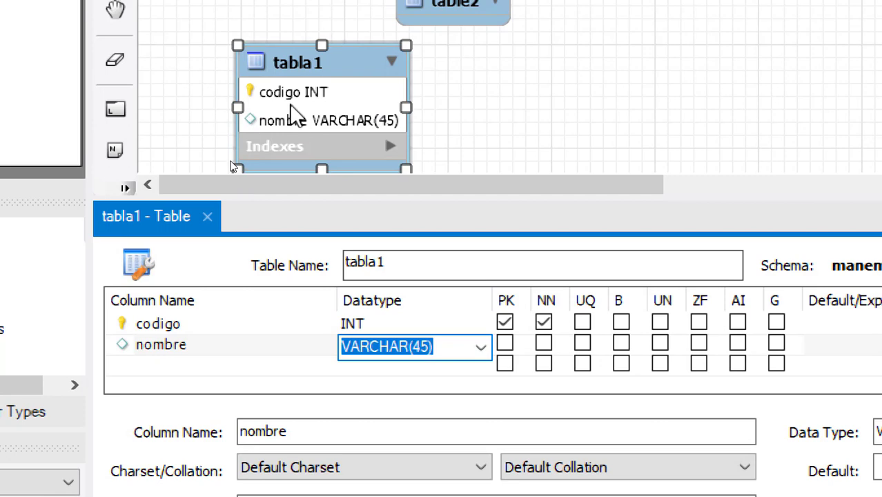
pyautogui.moveTo(290, 111); pyautogui.dragTo(257, 60)
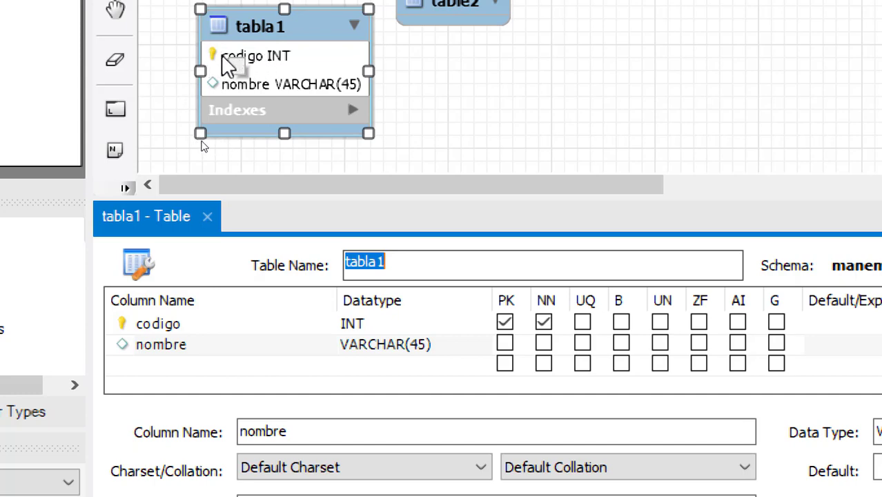
# - Toggle codigo's primary key flag off and on, leaving it as the primary key
pyautogui.click(504, 322)
pyautogui.click(504, 323)
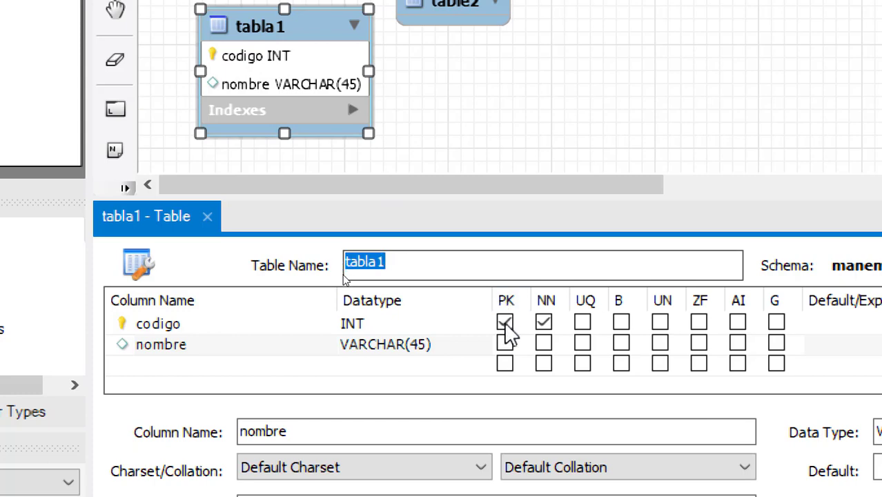
pyautogui.click(504, 322)
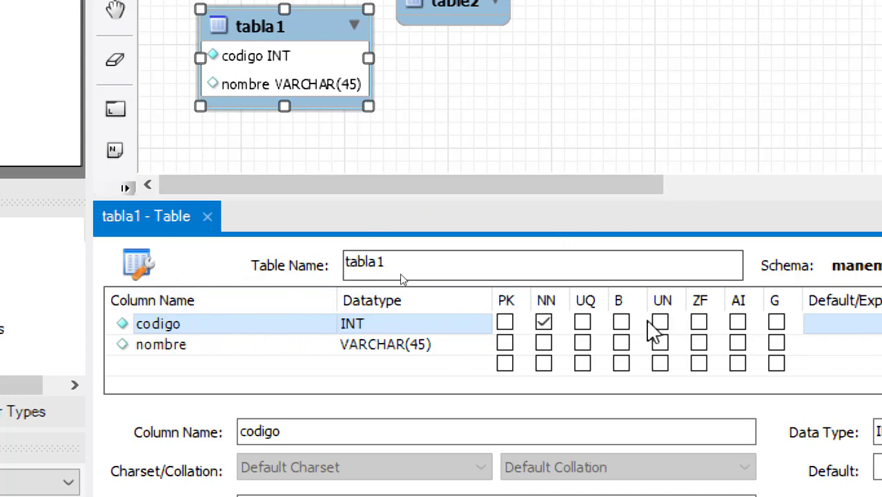
pyautogui.click(504, 323)
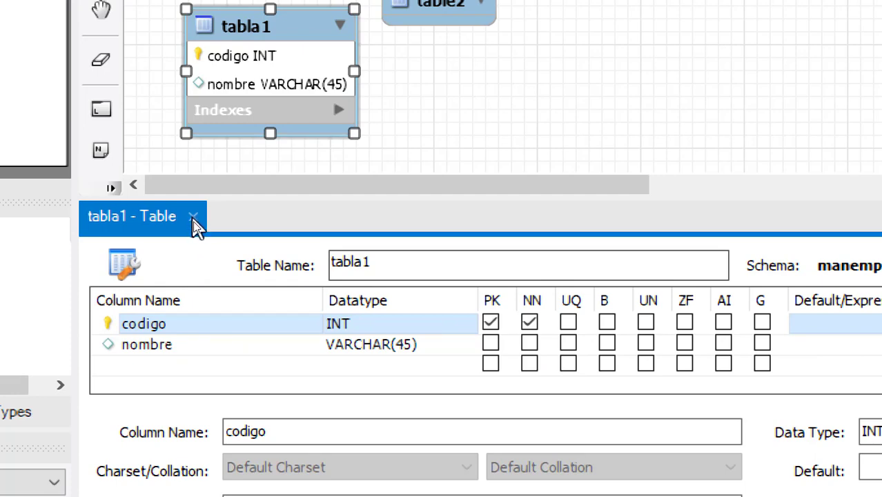
# - Close the tabla1 editor and rename table2 to tabla2
pyautogui.click(194, 218)
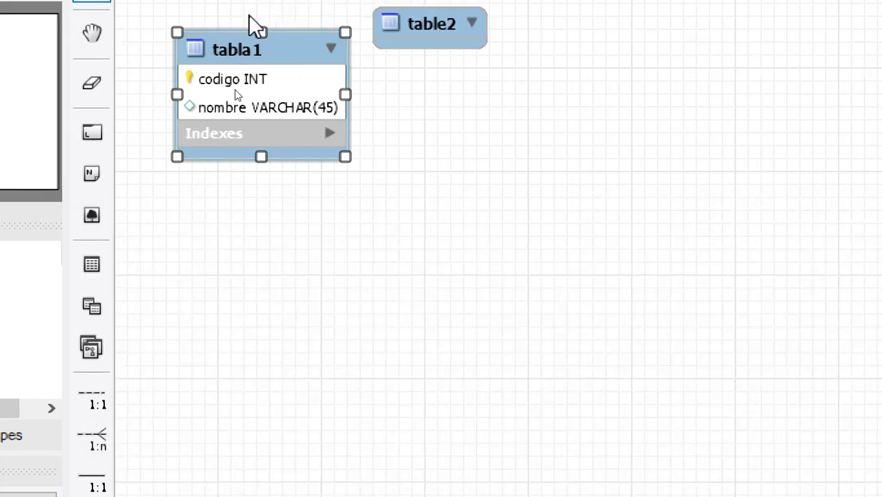
pyautogui.moveTo(373, 138); pyautogui.dragTo(437, 173)
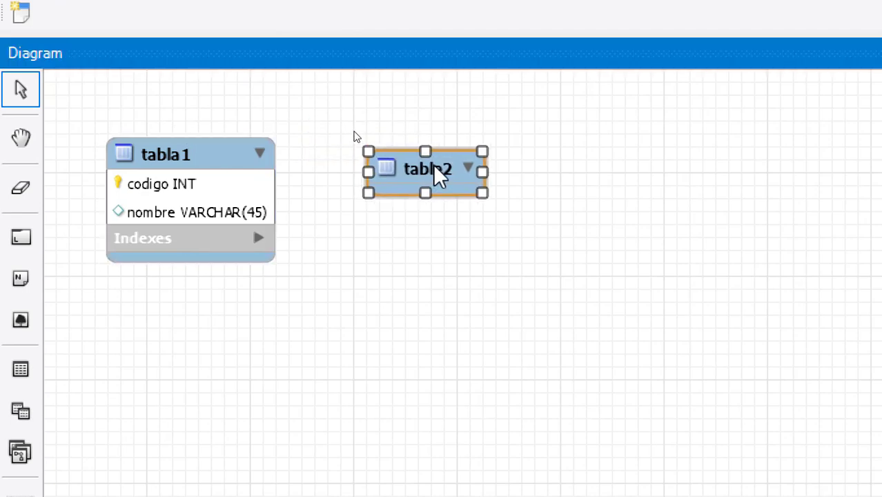
pyautogui.doubleClick(437, 174)
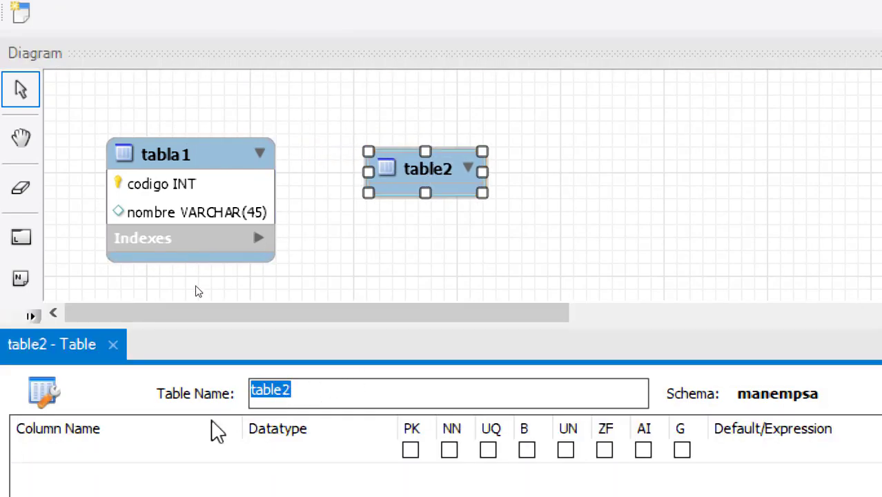
pyautogui.write('ta')
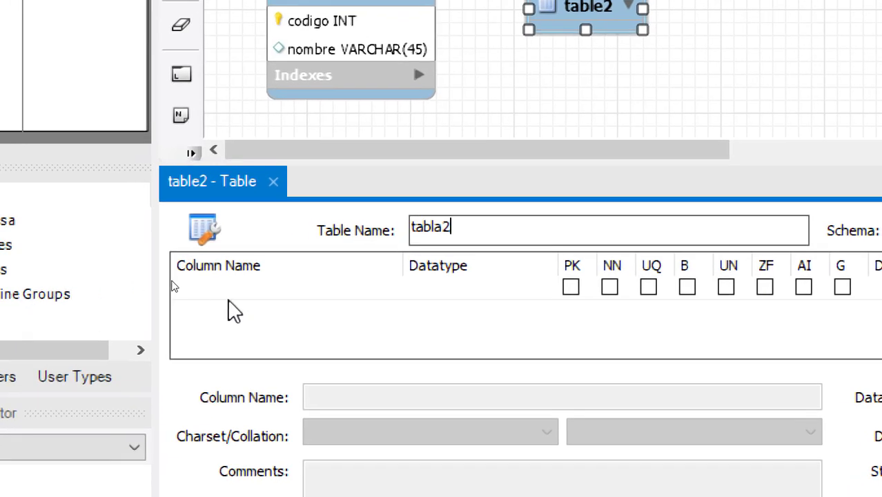
# - Create tabla2's first column, settling on the name id
pyautogui.click(157, 316)
pyautogui.doubleClick(260, 290)
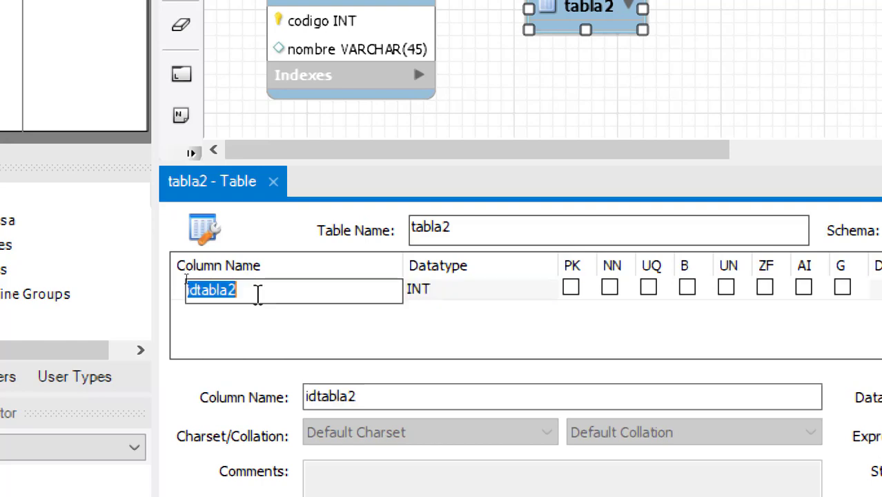
pyautogui.write('identi')
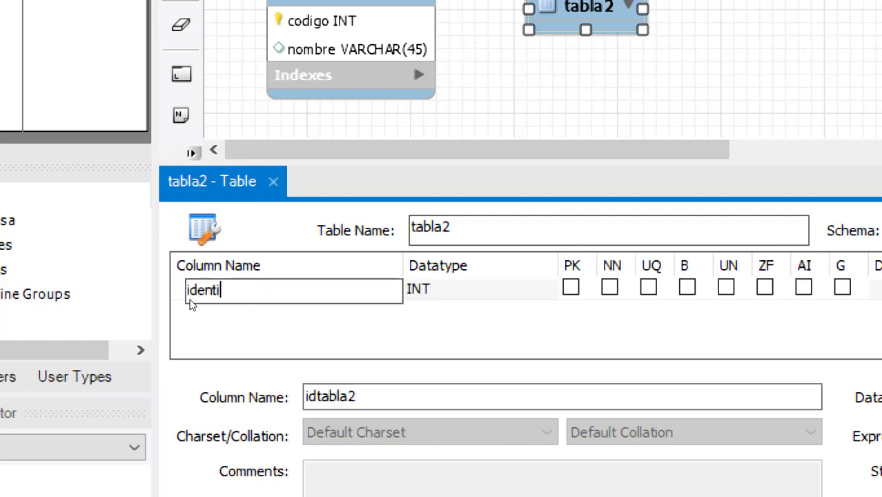
pyautogui.write('ficacdor')
pyautogui.press('Tab')
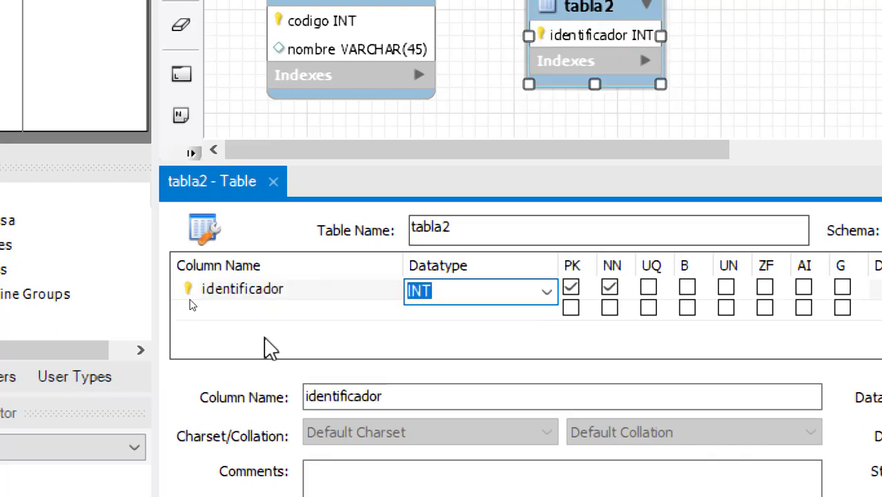
pyautogui.click(266, 293)
pyautogui.click(265, 293)
pyautogui.write('id')
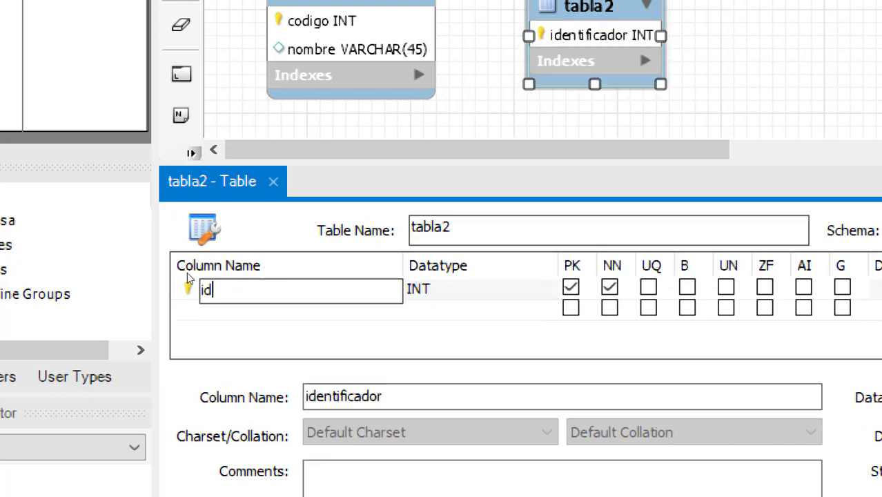
pyautogui.press('Tab')
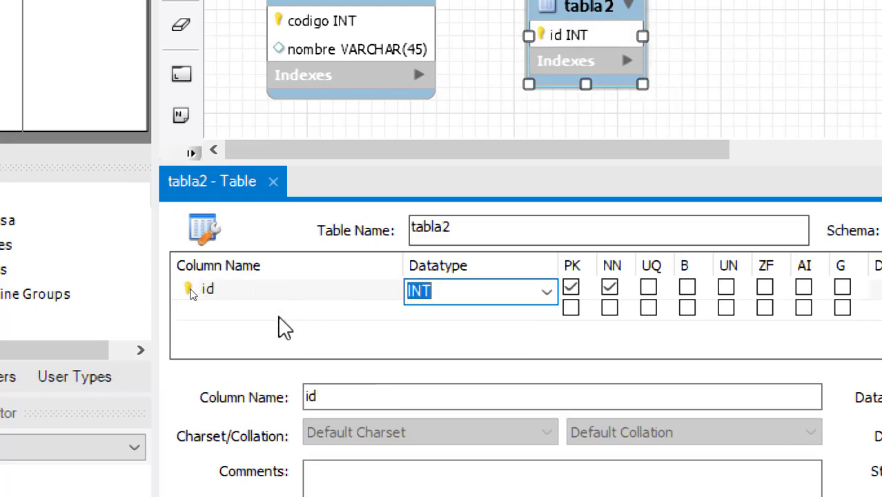
pyautogui.click(219, 326)
pyautogui.click(232, 295)
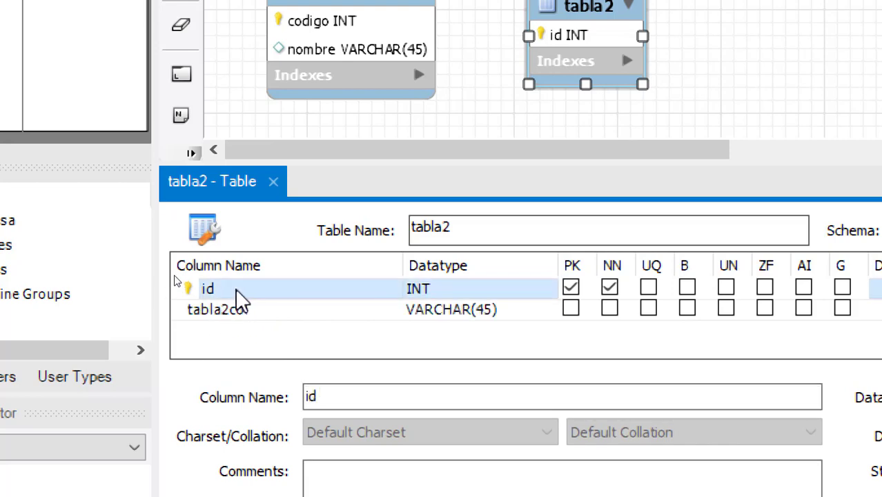
pyautogui.click(234, 291)
pyautogui.click(236, 290)
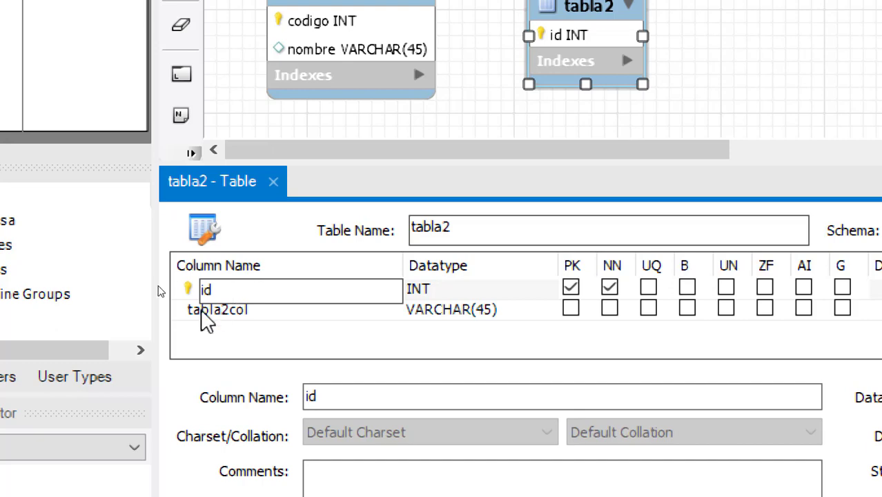
pyautogui.click(223, 321)
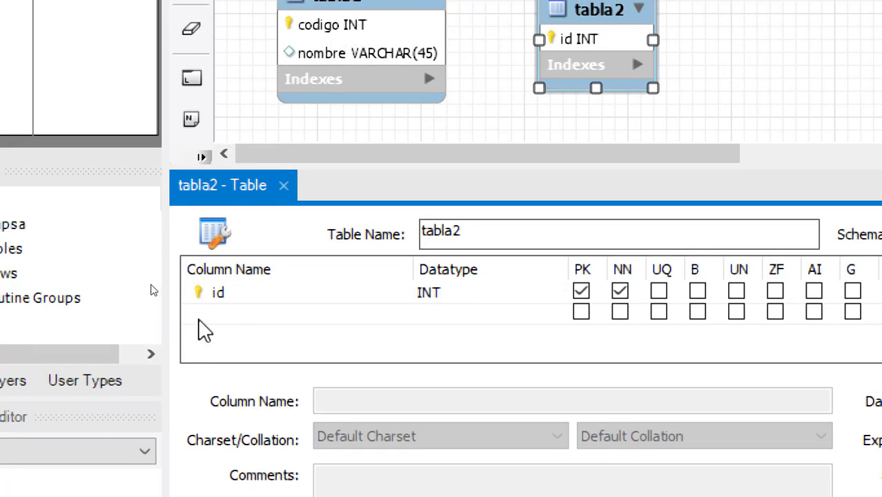
# - Add a descripcion column of type VARCHAR(100) to tabla2 and close its editor
pyautogui.click(228, 319)
pyautogui.click(227, 318)
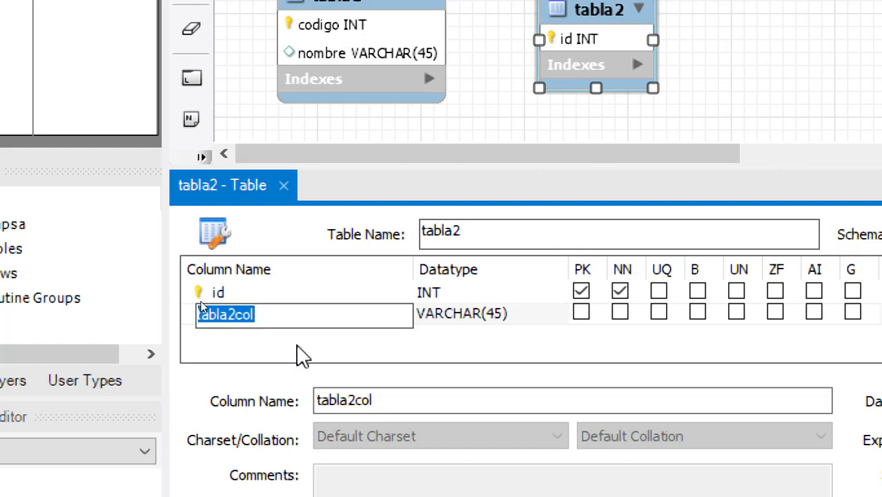
pyautogui.write('descripcion')
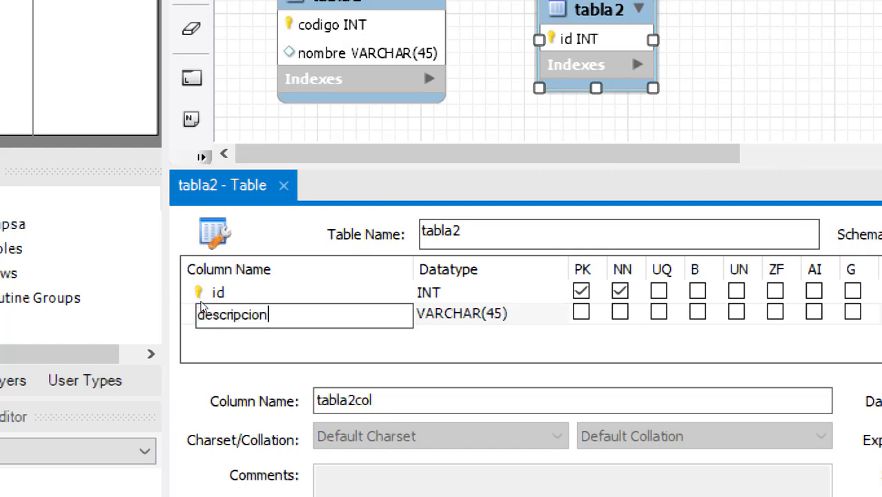
pyautogui.press('Tab')
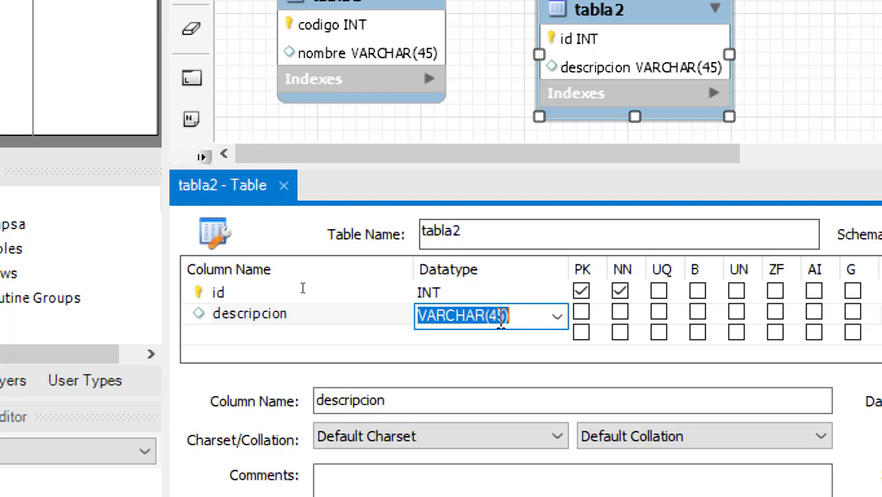
pyautogui.click(506, 315)
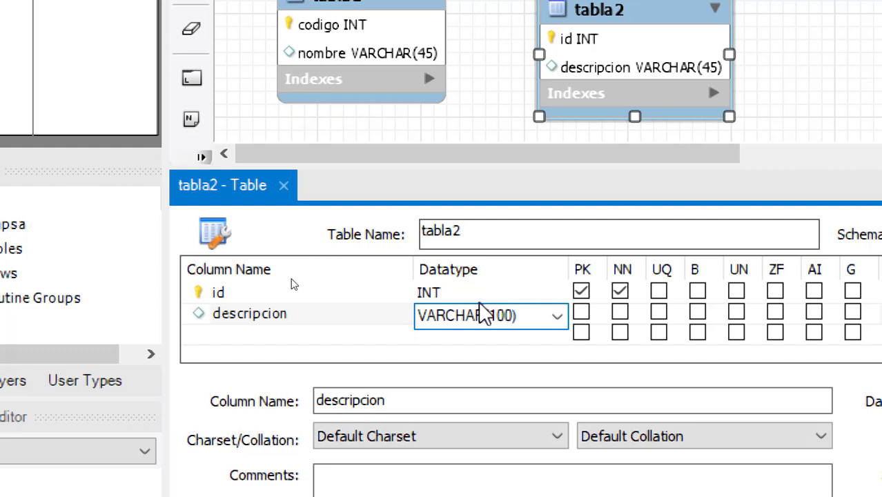
pyautogui.click(289, 292)
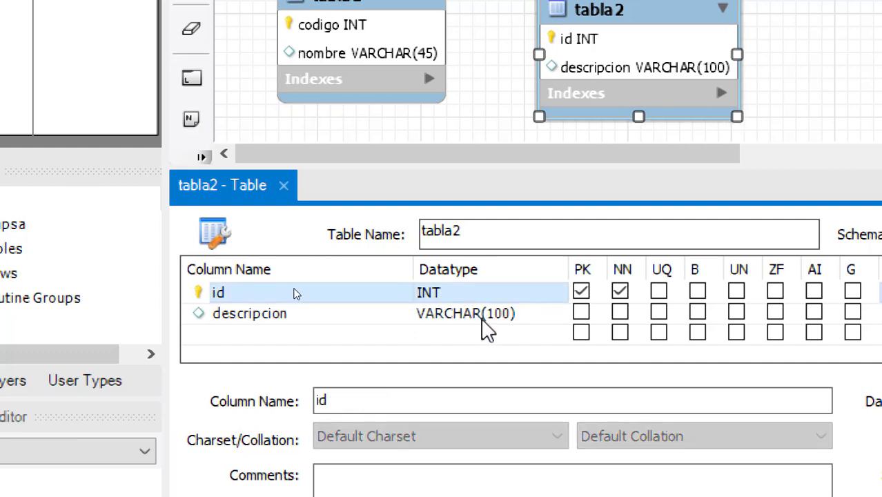
pyautogui.click(486, 316)
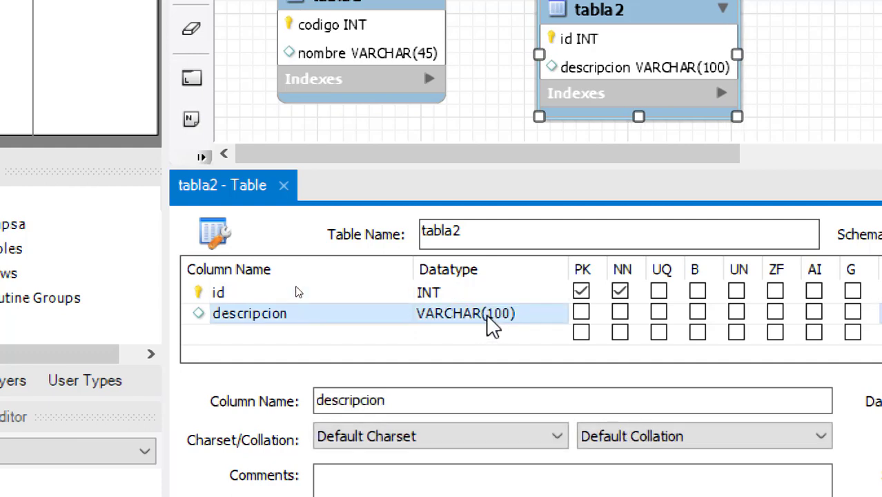
pyautogui.click(284, 185)
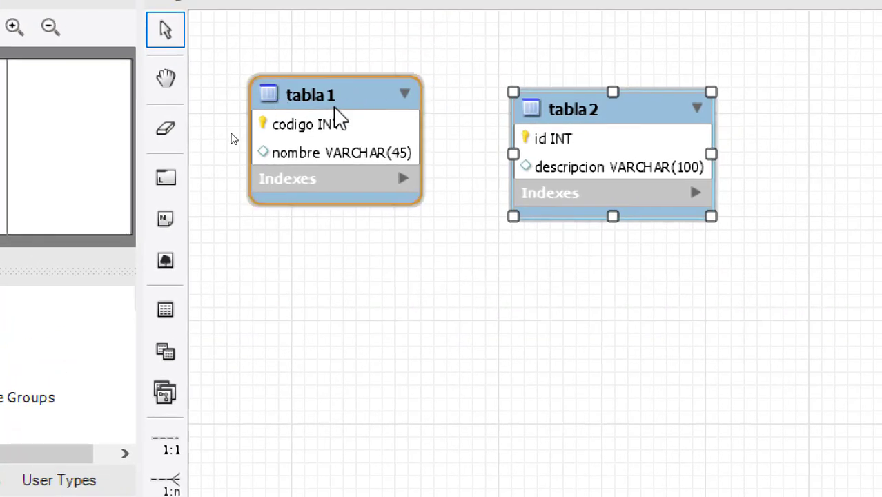
# - Move tabla1 lower and tabla2 beside it, then select the 1:1 non-identifying relationship tool
pyautogui.moveTo(332, 108); pyautogui.dragTo(335, 156)
pyautogui.moveTo(571, 138); pyautogui.dragTo(578, 174)
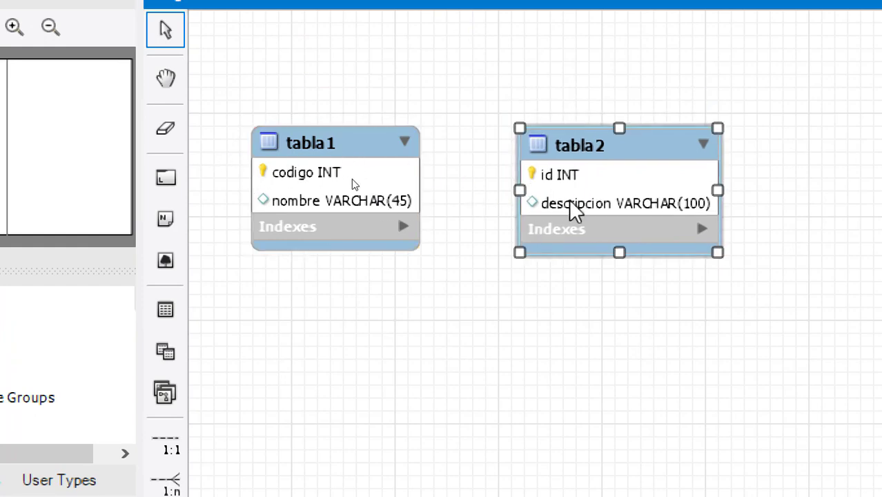
pyautogui.moveTo(578, 166); pyautogui.dragTo(576, 152)
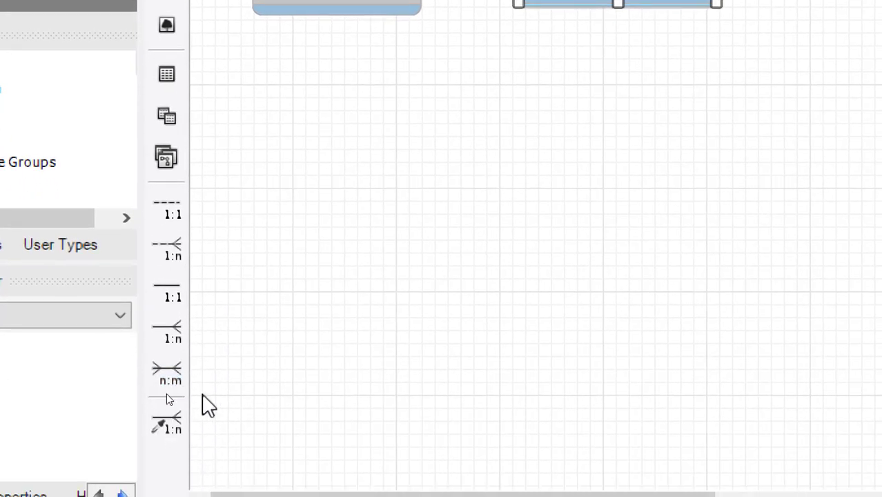
pyautogui.click(166, 215)
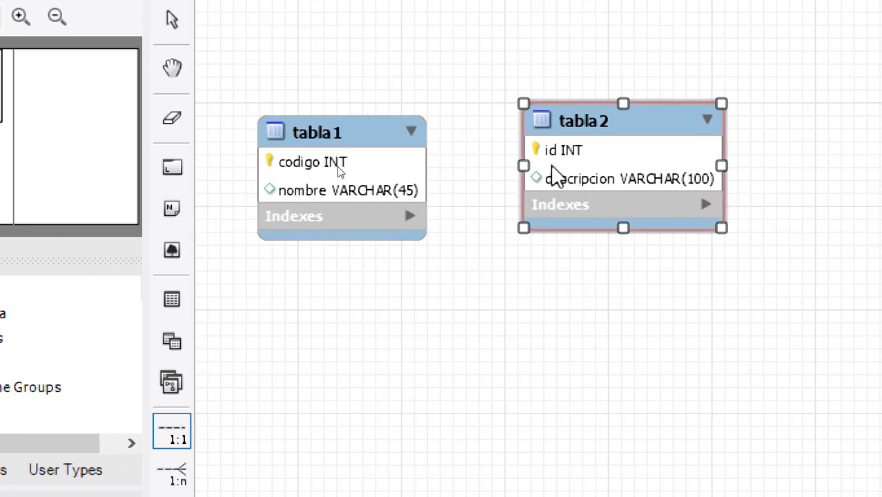
# - Connect tabla2 to tabla1 with a 1:1 non-identifying relationship, then move tabla2 down-right
pyautogui.click(528, 173)
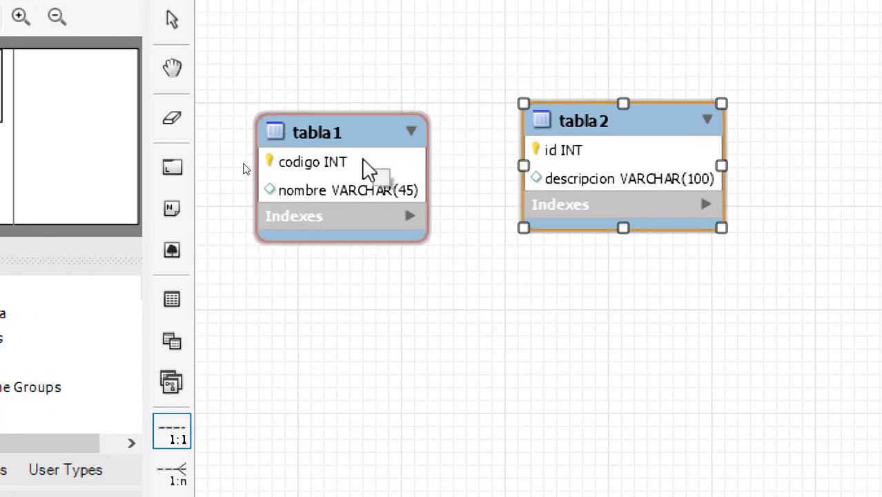
pyautogui.click(368, 168)
pyautogui.moveTo(644, 130); pyautogui.dragTo(716, 234)
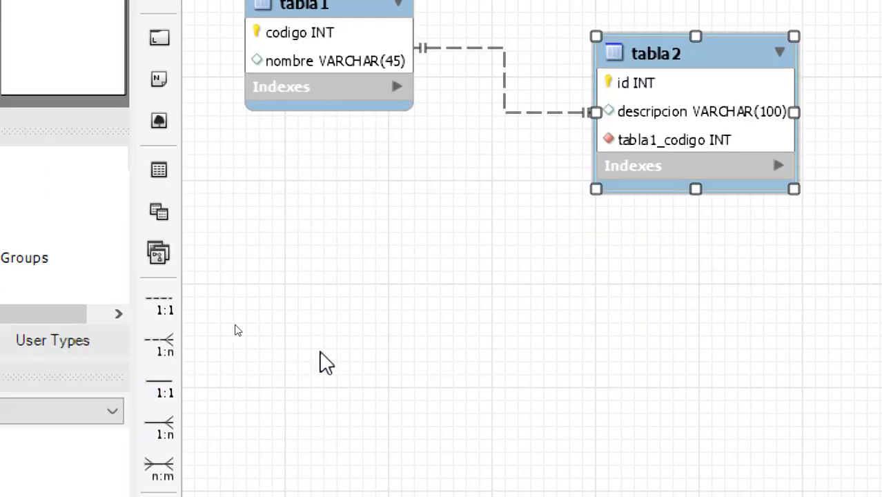
# - Draw a 1:1 identifying relationship from tabla1 to tabla2 and reposition tabla2
pyautogui.click(168, 392)
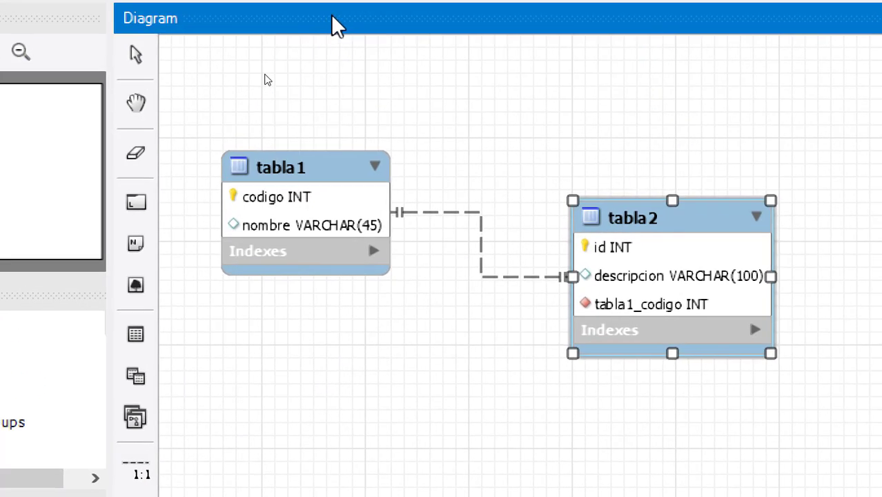
pyautogui.click(361, 169)
pyautogui.moveTo(690, 257); pyautogui.dragTo(652, 211)
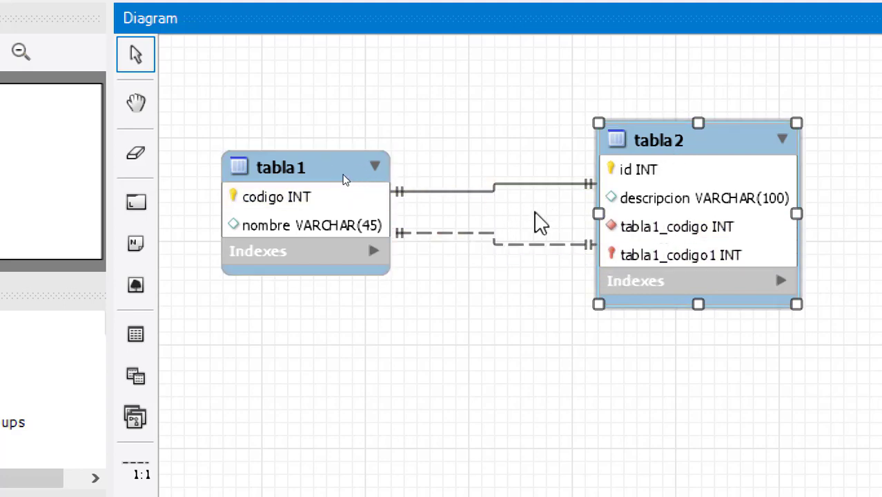
pyautogui.moveTo(683, 207); pyautogui.dragTo(600, 221)
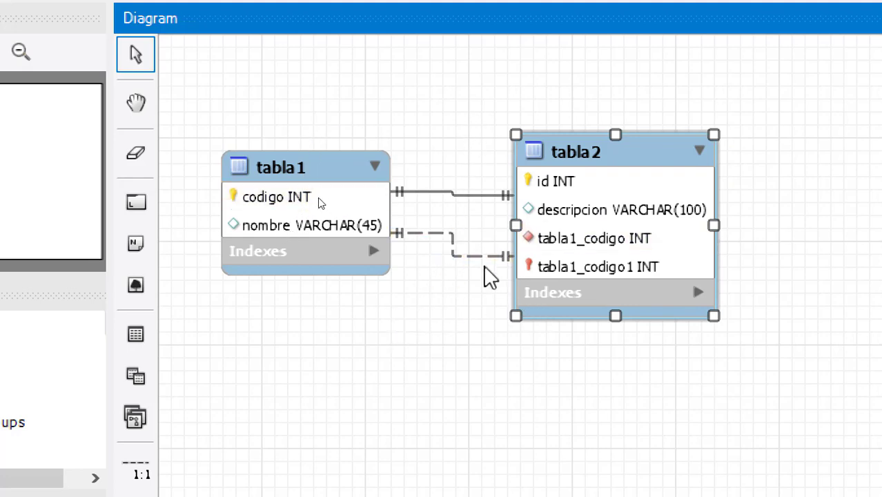
# - Delete both relationships with their foreign key columns, then nudge tabla1 upward
pyautogui.rightClick(452, 245)
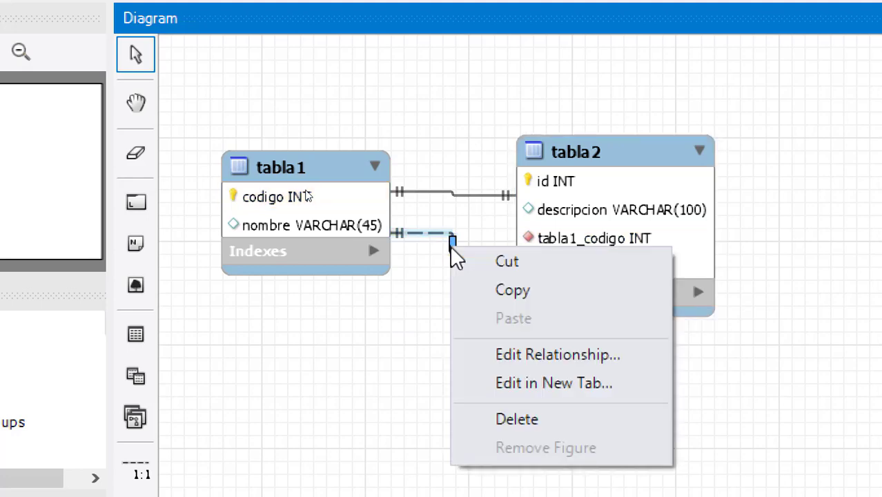
pyautogui.click(518, 419)
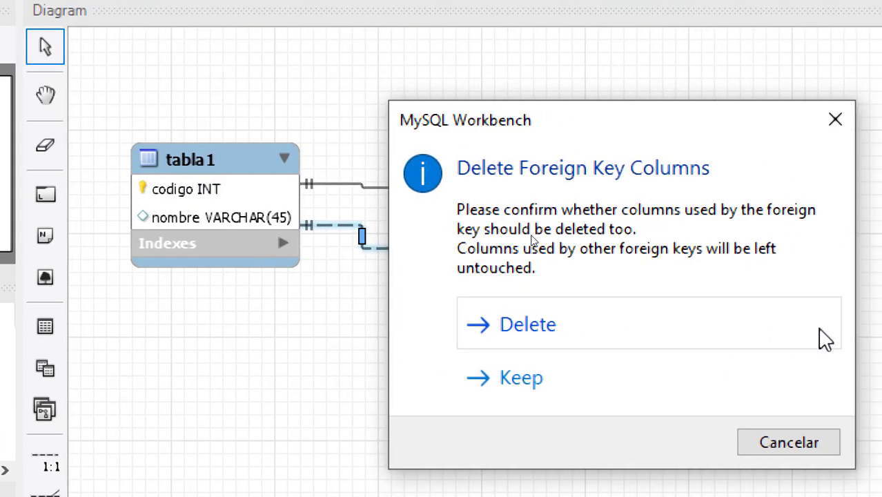
pyautogui.click(546, 345)
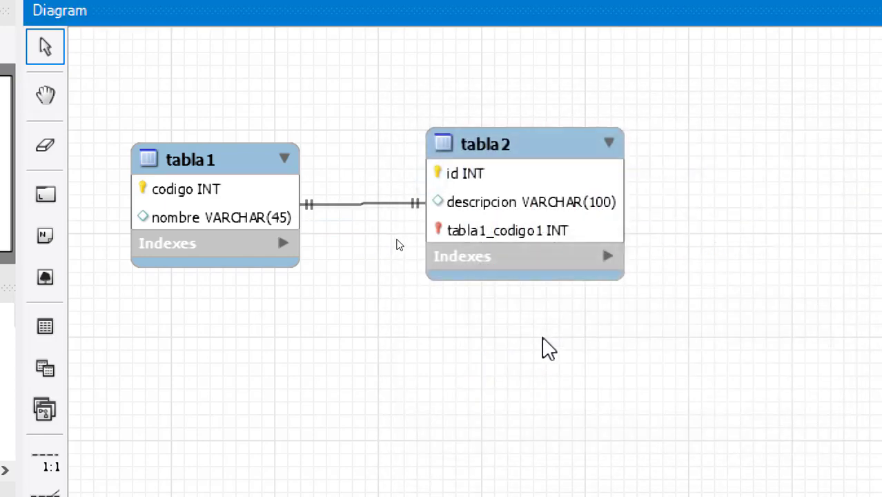
pyautogui.rightClick(361, 203)
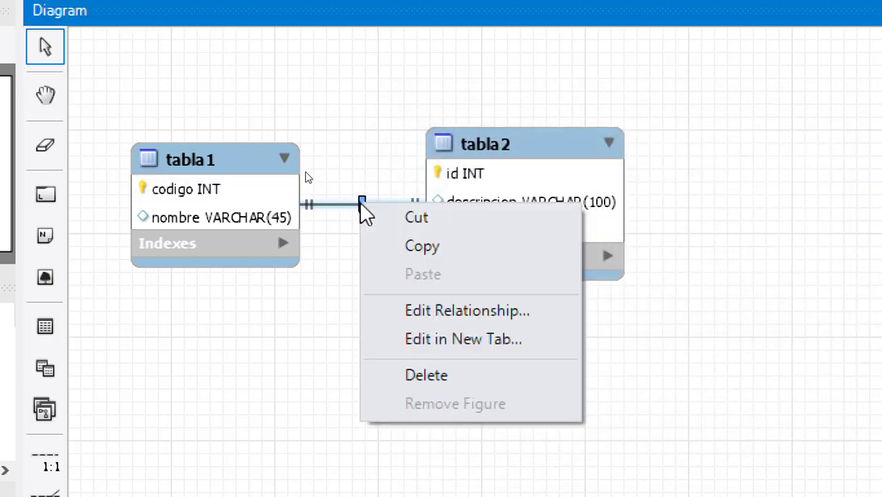
pyautogui.click(433, 378)
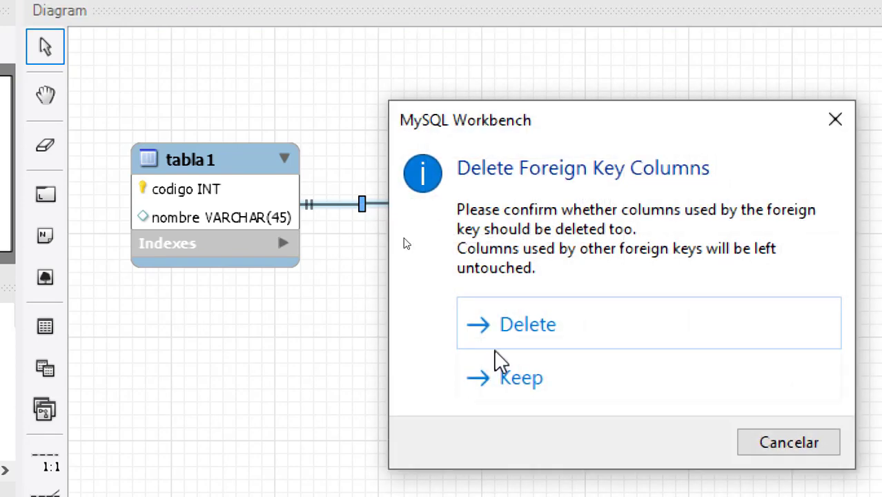
pyautogui.click(570, 331)
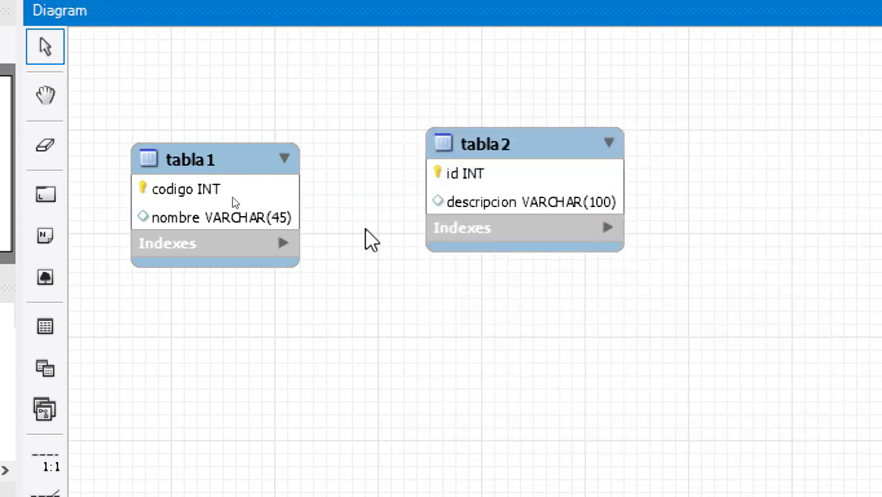
pyautogui.moveTo(224, 182); pyautogui.dragTo(223, 158)
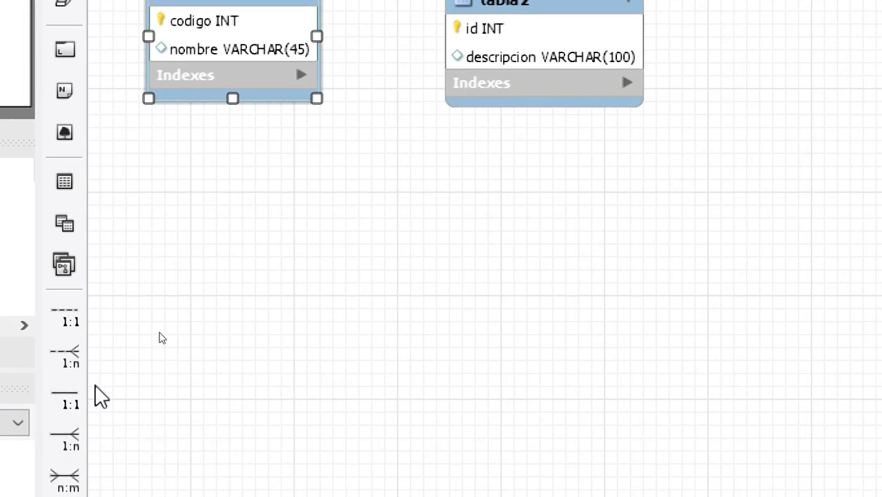
# - Draw a 1:n non-identifying relationship from tabla2 to tabla1, giving tabla2 a tabla1_codigo INT column
pyautogui.click(66, 351)
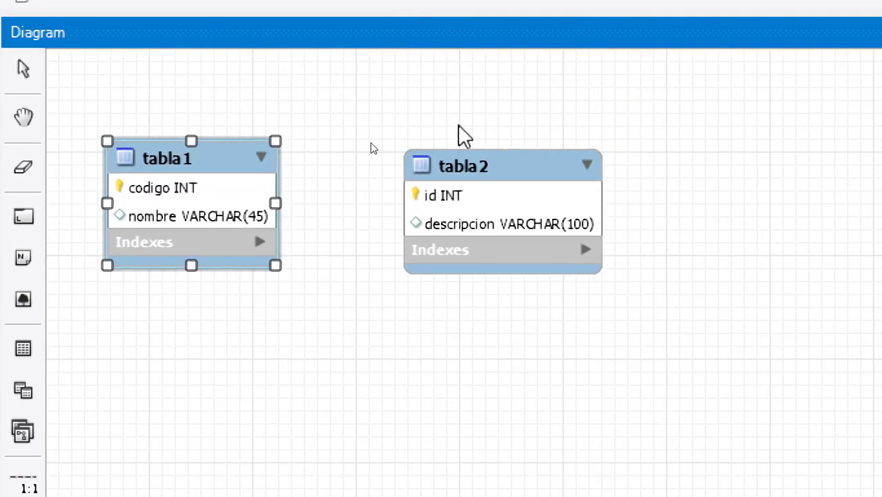
pyautogui.click(469, 207)
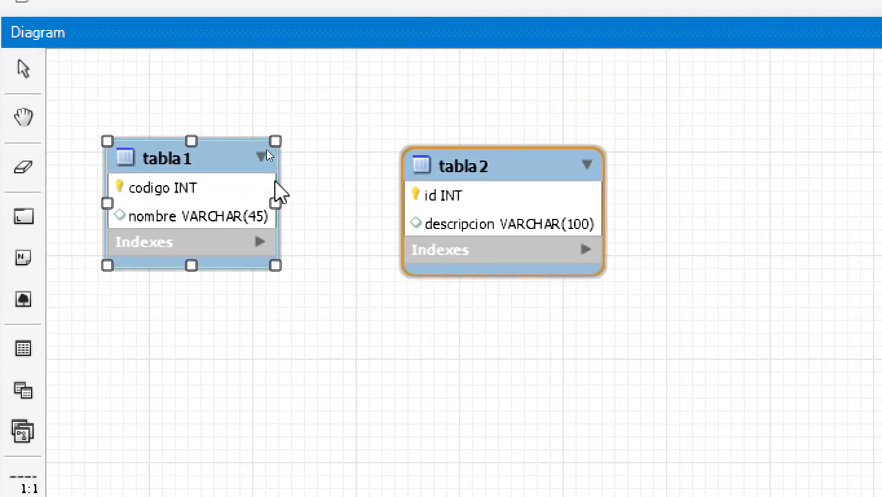
pyautogui.click(214, 196)
pyautogui.moveTo(475, 182); pyautogui.dragTo(471, 215)
pyautogui.click(305, 148)
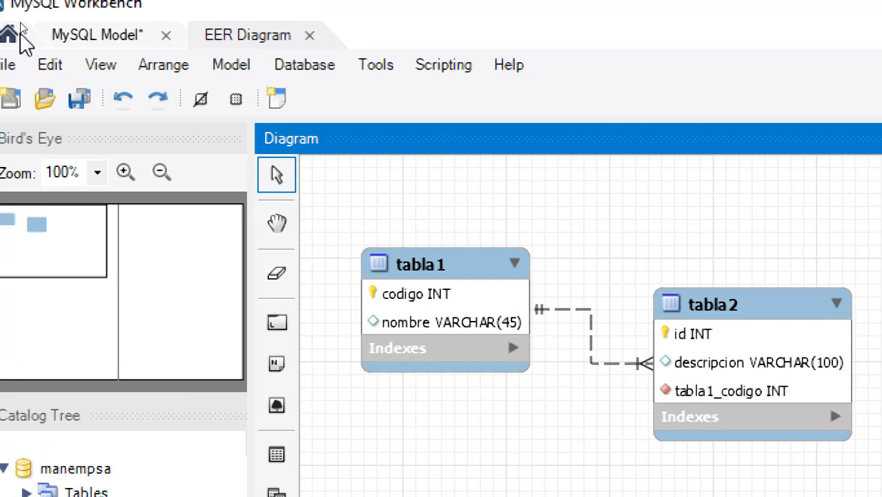
# - Switch the relationship notation to Classic, then to Connect to Columns
pyautogui.click(231, 67)
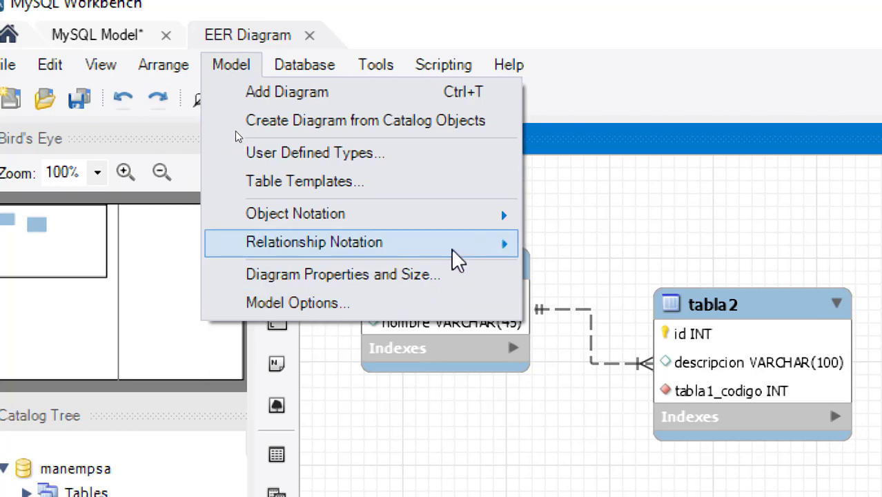
pyautogui.moveTo(457, 259)
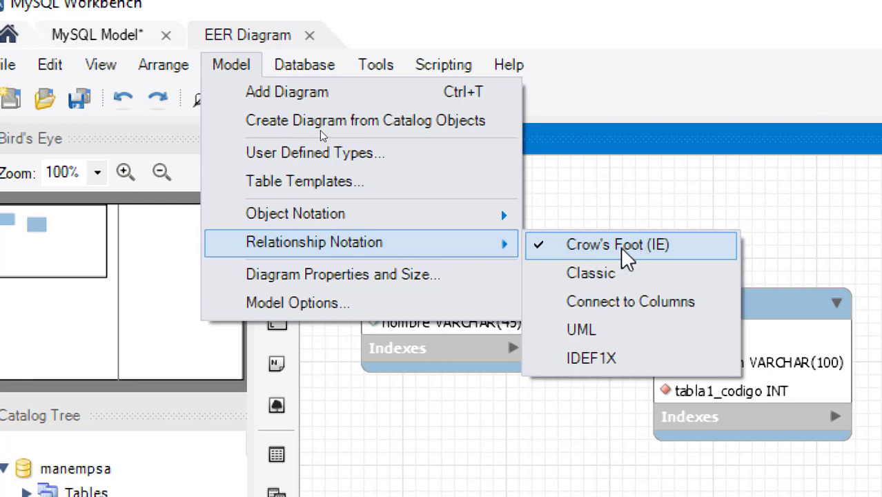
pyautogui.click(624, 274)
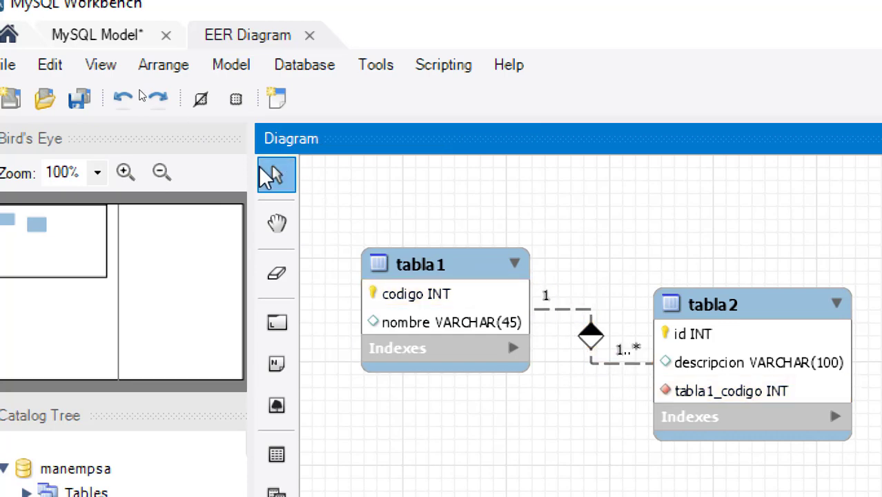
pyautogui.click(229, 66)
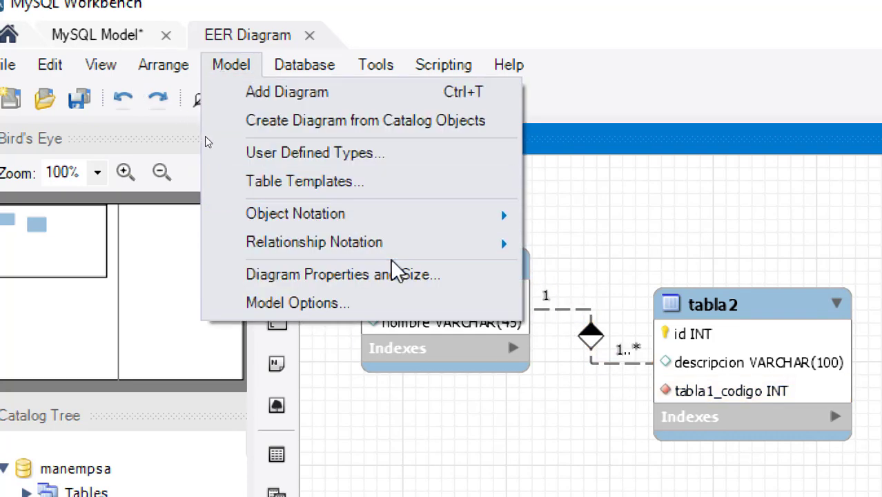
pyautogui.moveTo(402, 258)
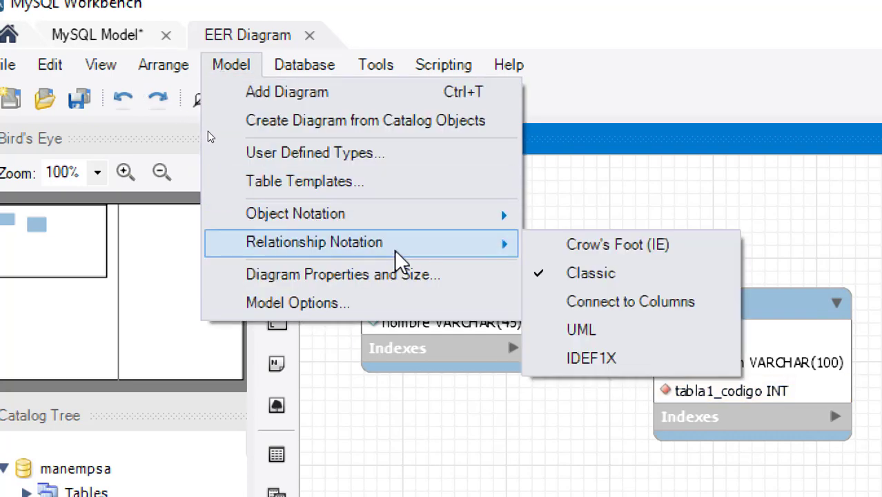
pyautogui.click(636, 306)
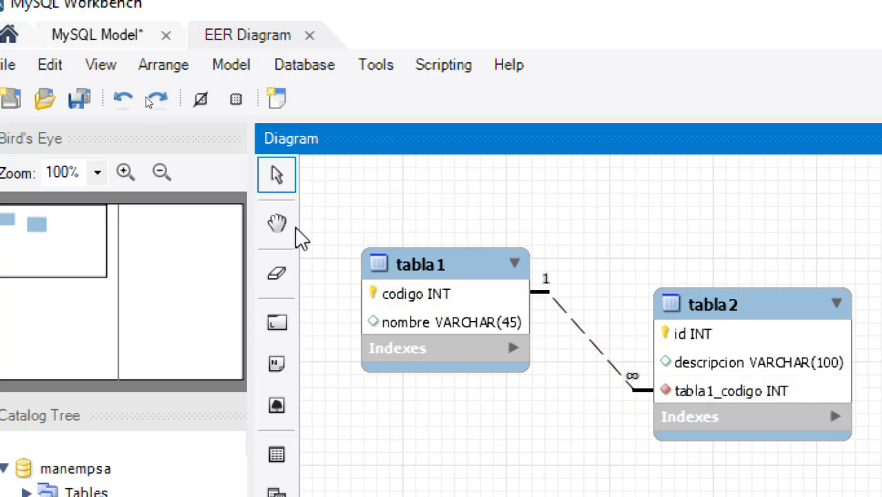
# - Try UML and IDEF1X relationship notation, finally settling on Crow's Foot
pyautogui.click(221, 69)
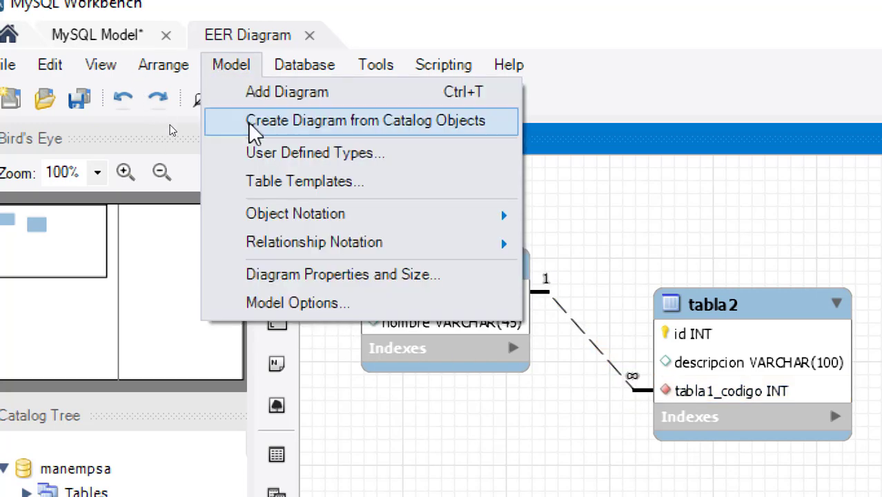
pyautogui.moveTo(386, 250)
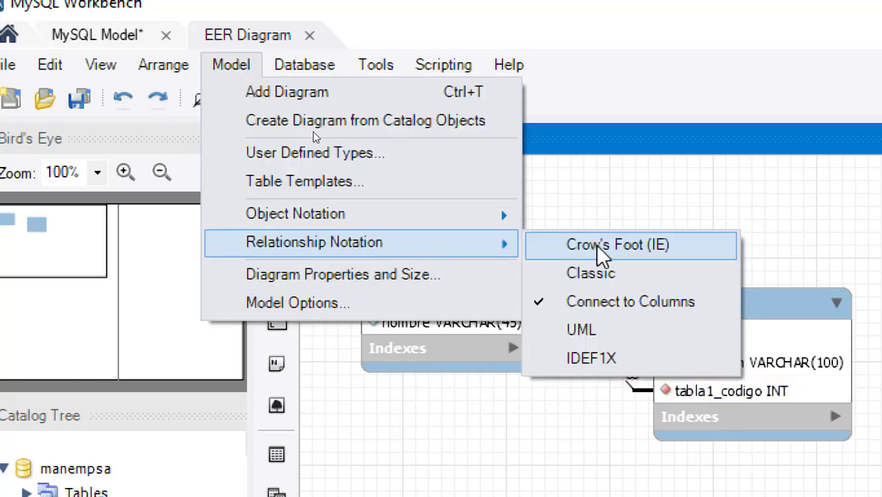
pyautogui.click(584, 334)
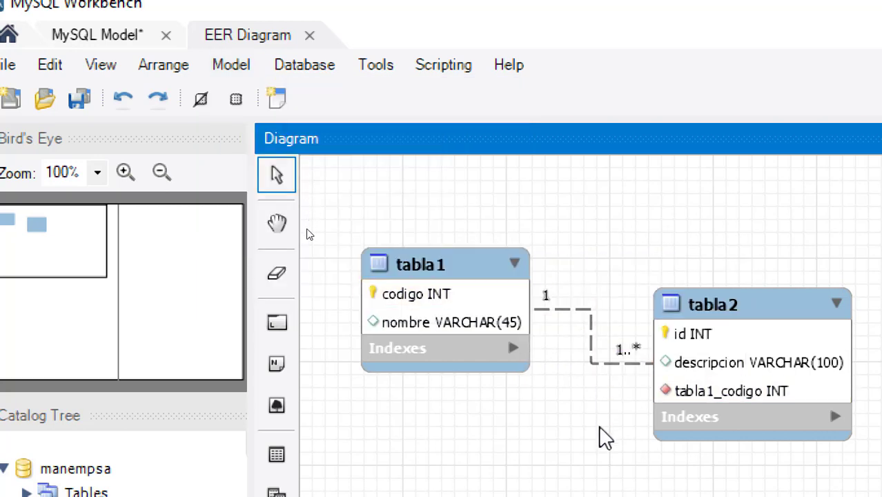
pyautogui.click(233, 58)
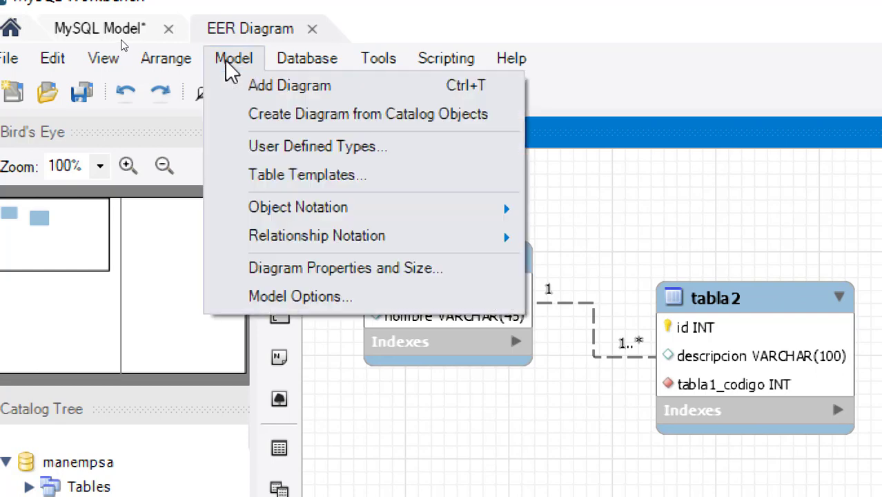
pyautogui.moveTo(379, 249)
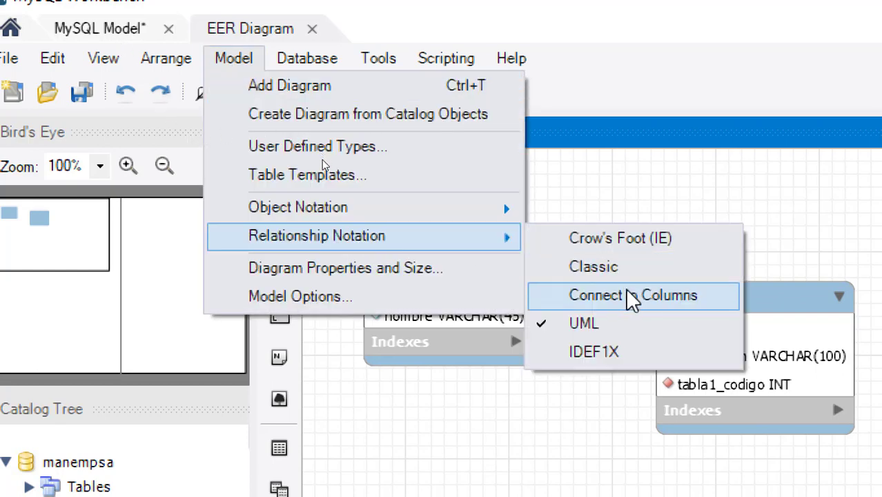
pyautogui.click(633, 359)
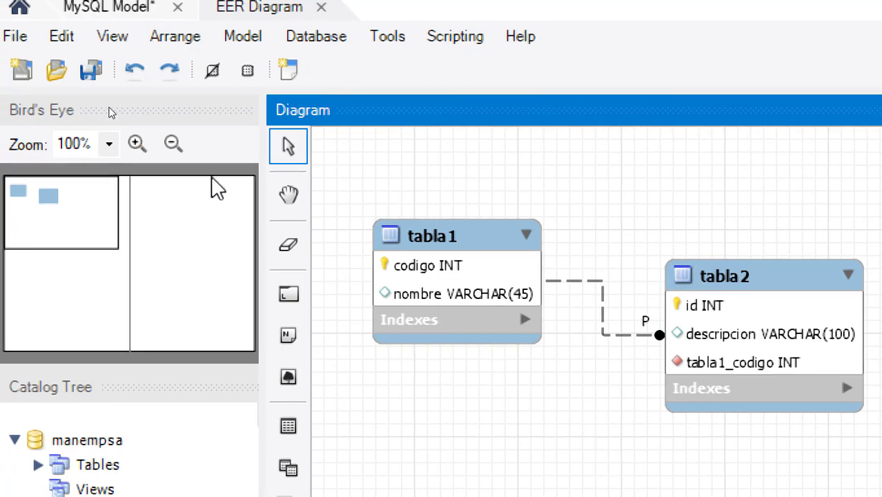
pyautogui.click(240, 39)
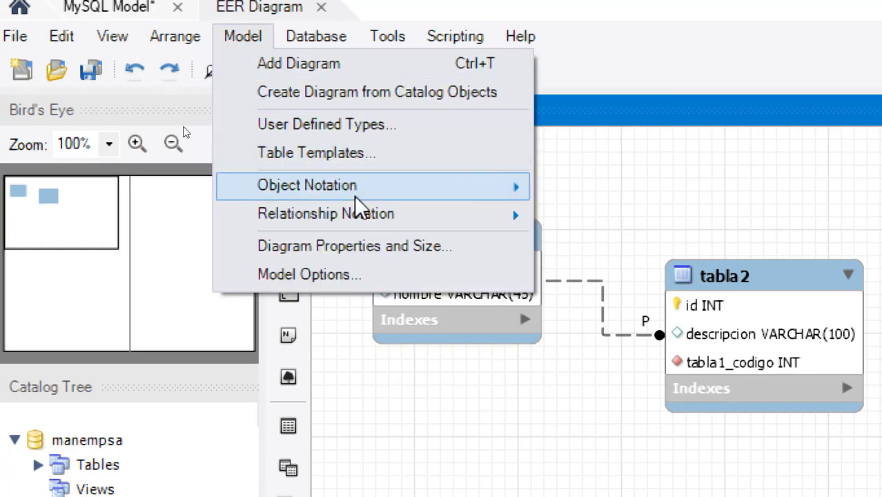
pyautogui.moveTo(365, 221)
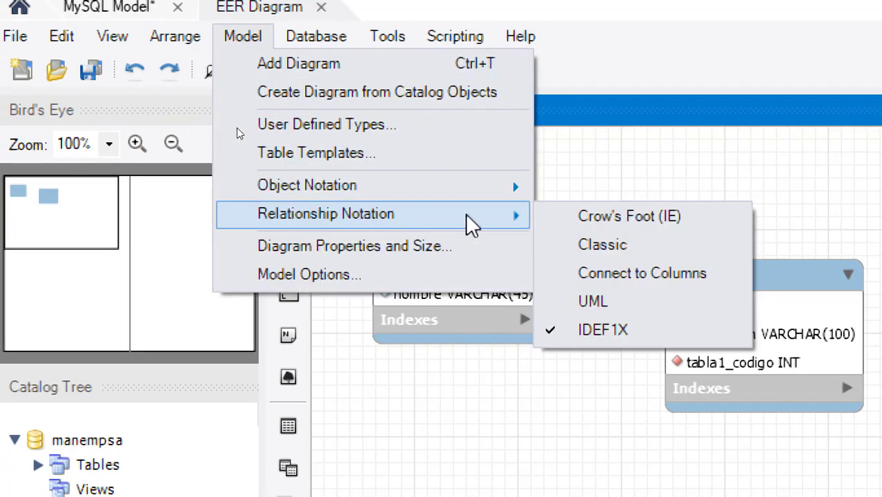
pyautogui.click(624, 224)
# - Draw an identifying 1:n relationship from tabla2 to tabla1, adding tabla1_codigo1 INT, and reposition tabla2
pyautogui.moveTo(742, 345); pyautogui.dragTo(725, 332)
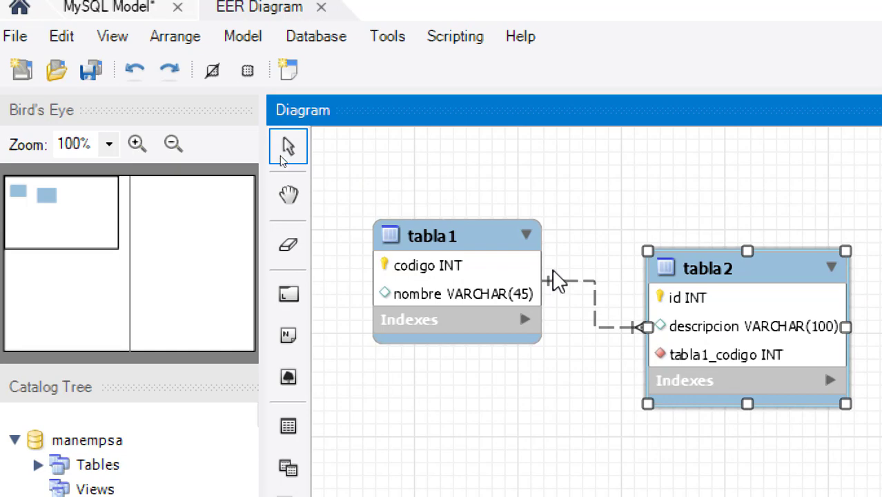
pyautogui.click(658, 163)
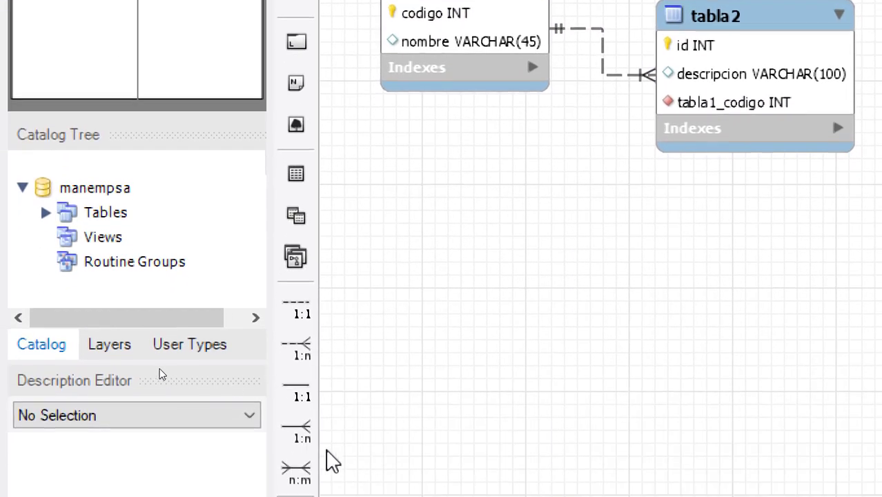
pyautogui.click(309, 432)
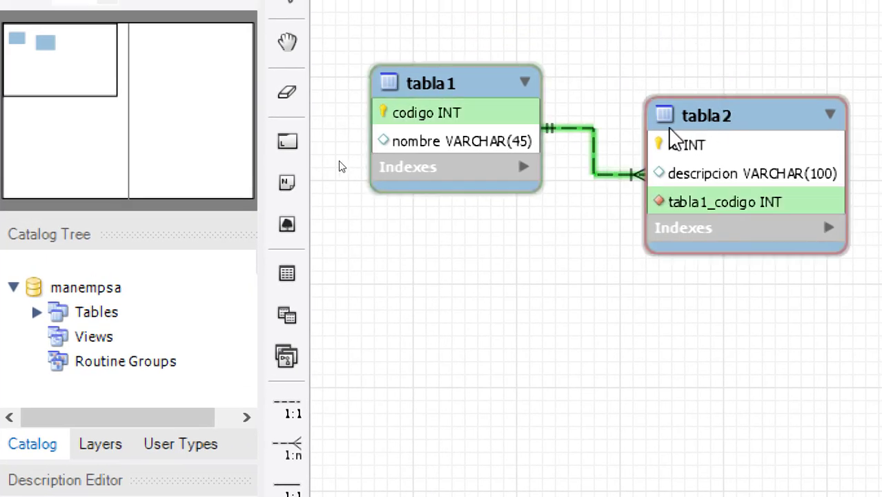
pyautogui.click(670, 129)
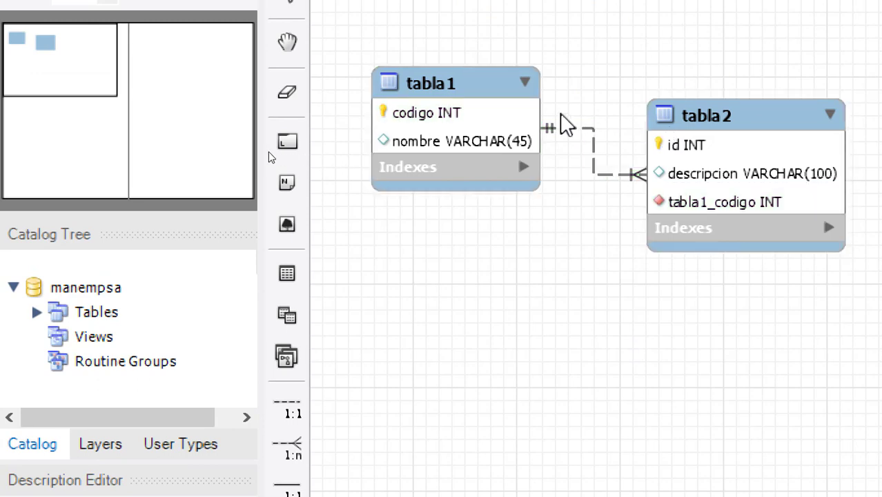
pyautogui.click(474, 104)
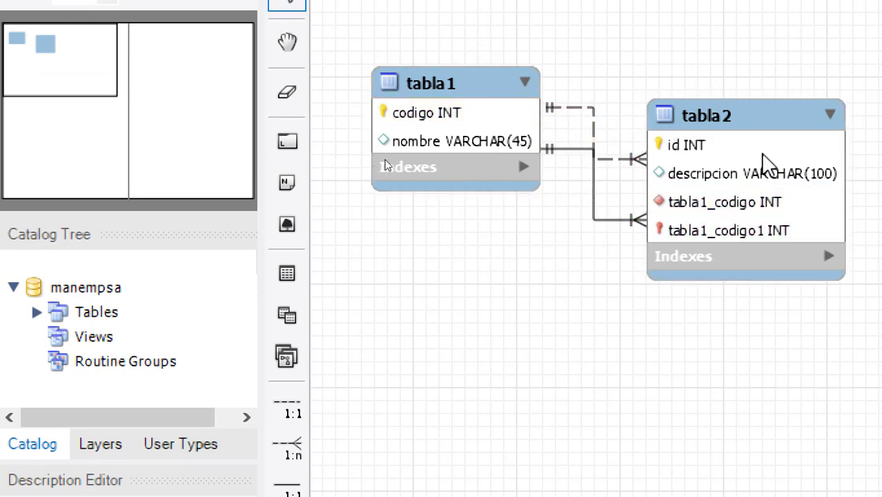
pyautogui.moveTo(763, 171); pyautogui.dragTo(775, 108)
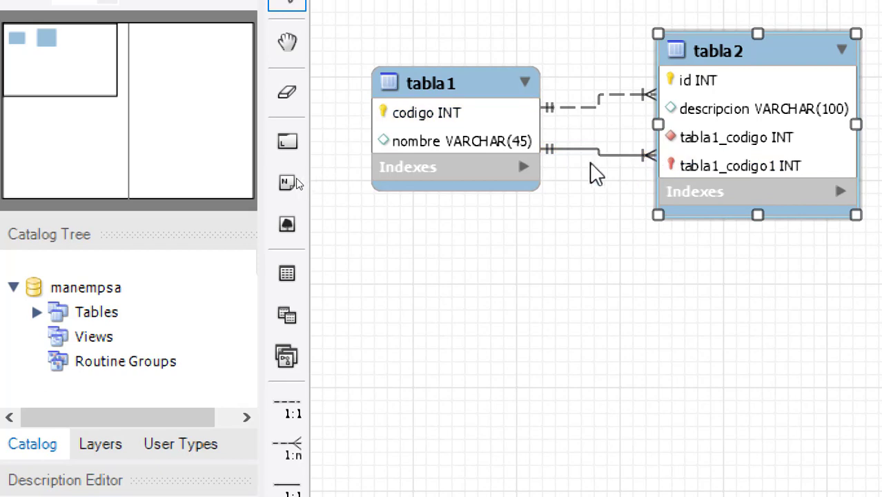
pyautogui.moveTo(740, 135); pyautogui.dragTo(694, 136)
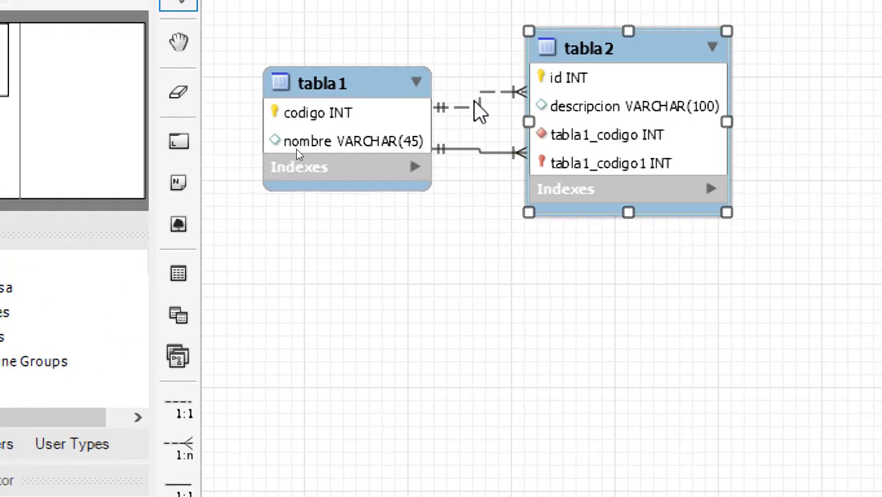
# - Delete both relationships along with their tabla1_codigo foreign key columns
pyautogui.rightClick(475, 103)
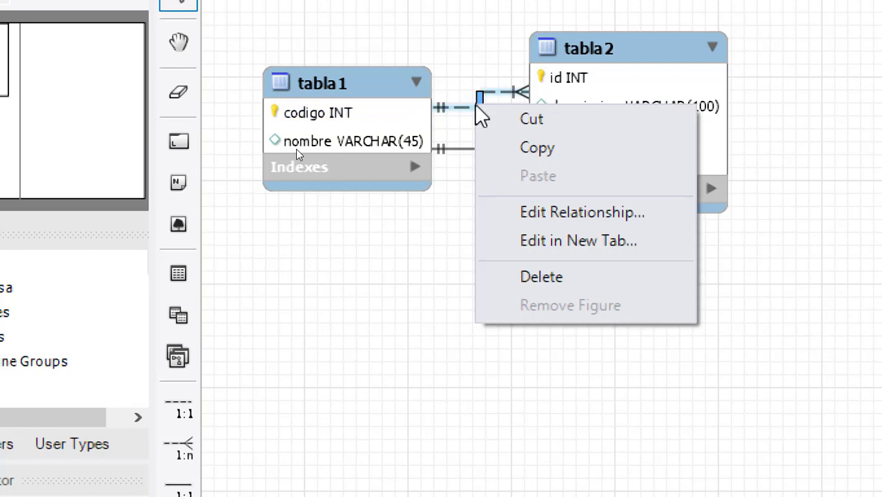
pyautogui.click(548, 284)
pyautogui.click(614, 270)
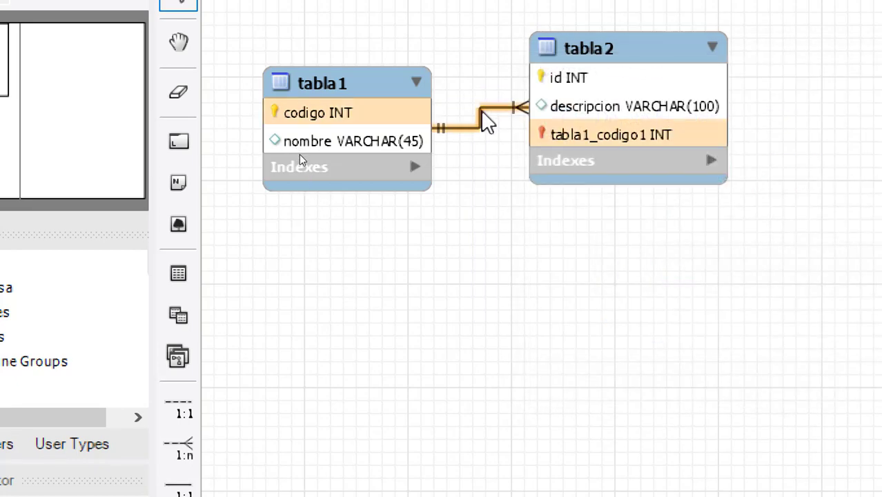
pyautogui.rightClick(488, 129)
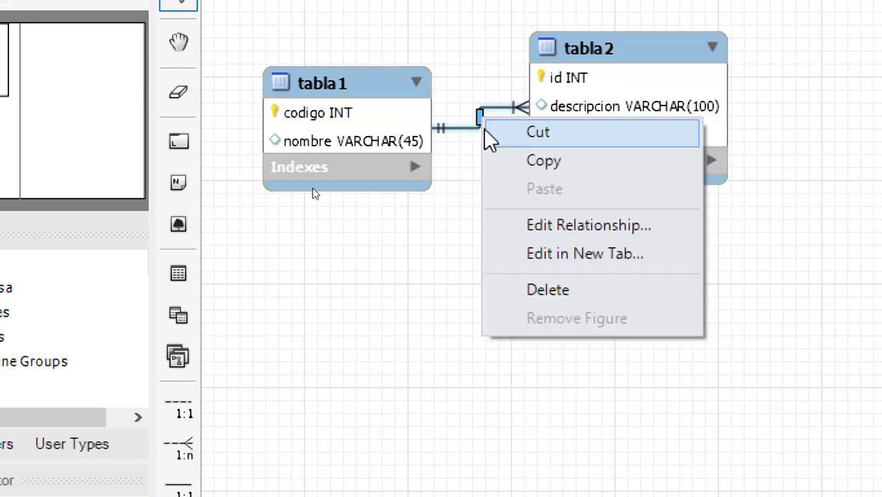
pyautogui.click(558, 293)
pyautogui.click(635, 273)
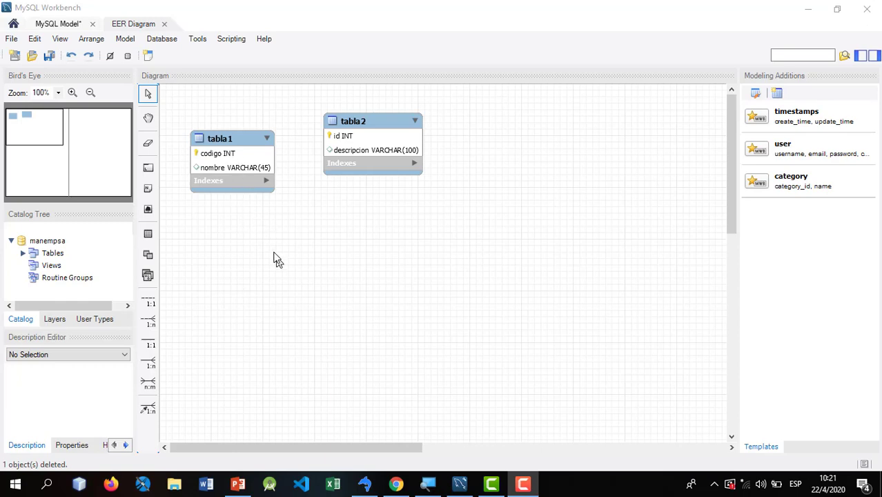
# - Delete the tabla1 and tabla2 tables from the model
pyautogui.rightClick(231, 160)
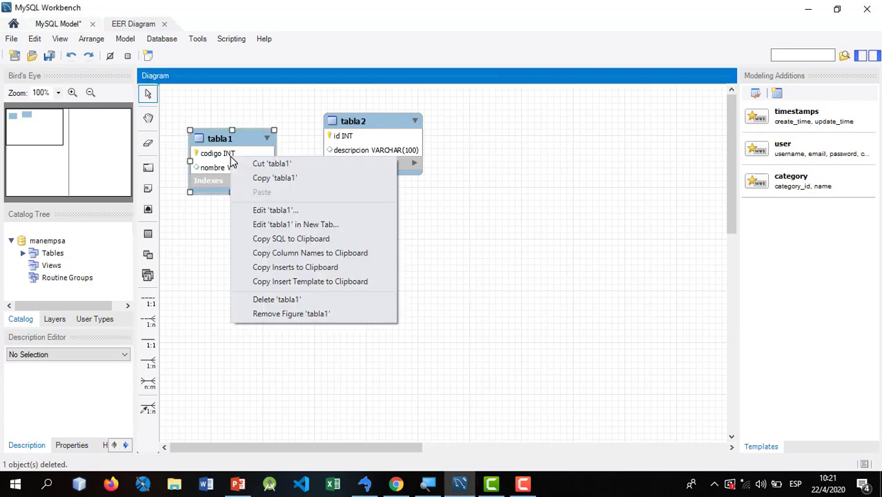
pyautogui.click(301, 301)
pyautogui.rightClick(369, 148)
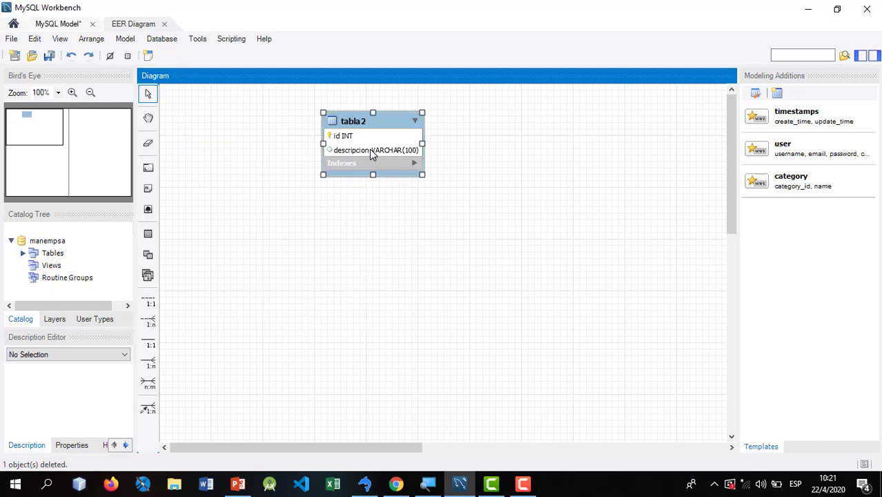
pyautogui.click(420, 292)
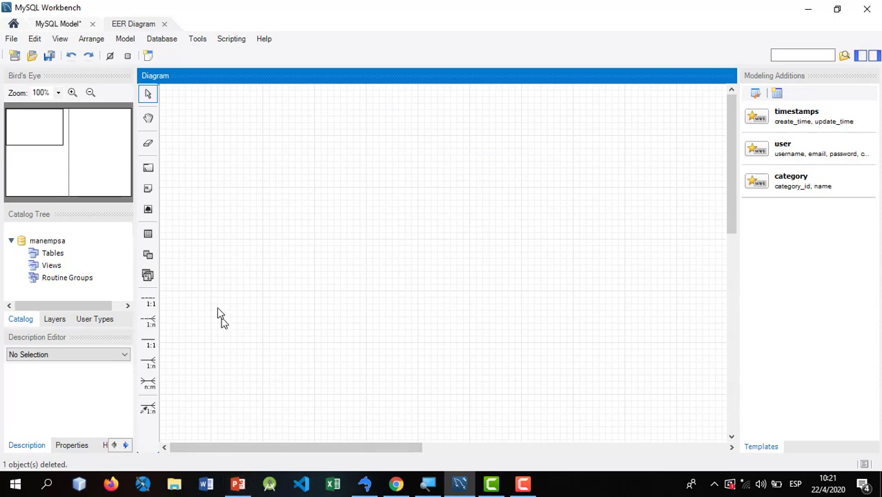
# - Switch to PowerPoint's slide 29 showing the Trabajadores, Servicios, Coches and Clientes ER diagram
pyautogui.click(237, 484)
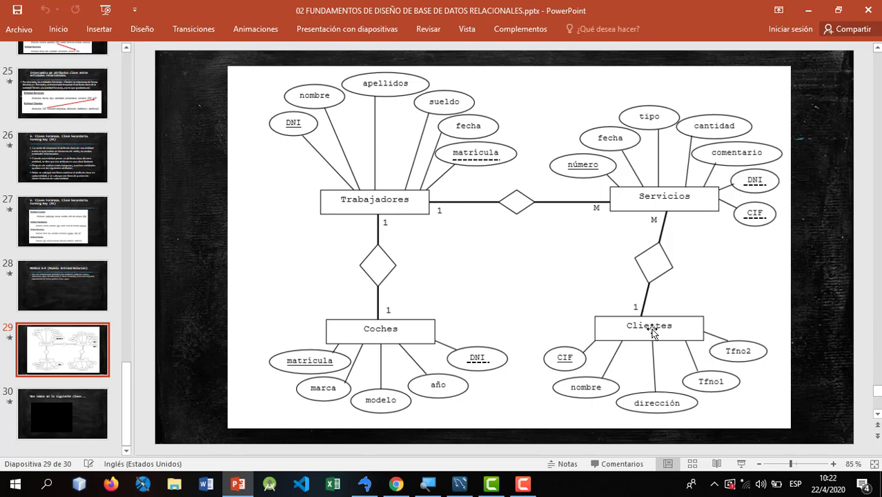
# - Place a new table on the empty diagram, name it clientes, and move it up-left
pyautogui.hotkey('alt', 'Tab')
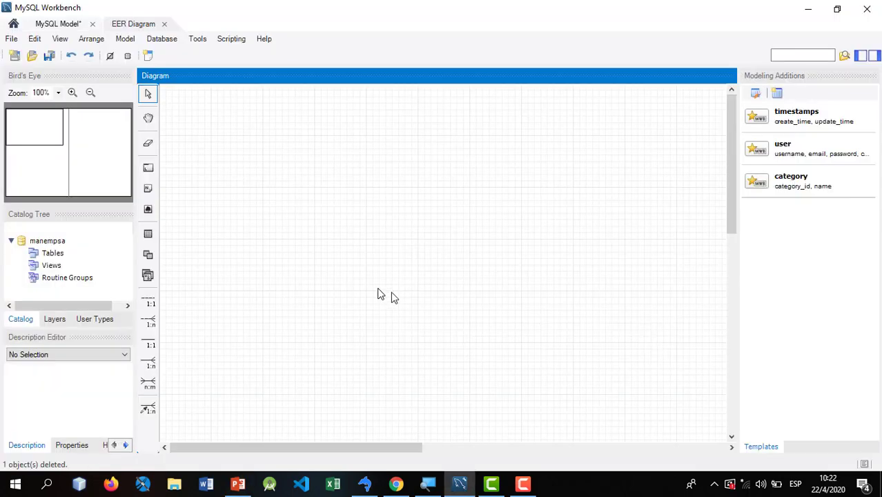
pyautogui.click(148, 234)
pyautogui.click(294, 178)
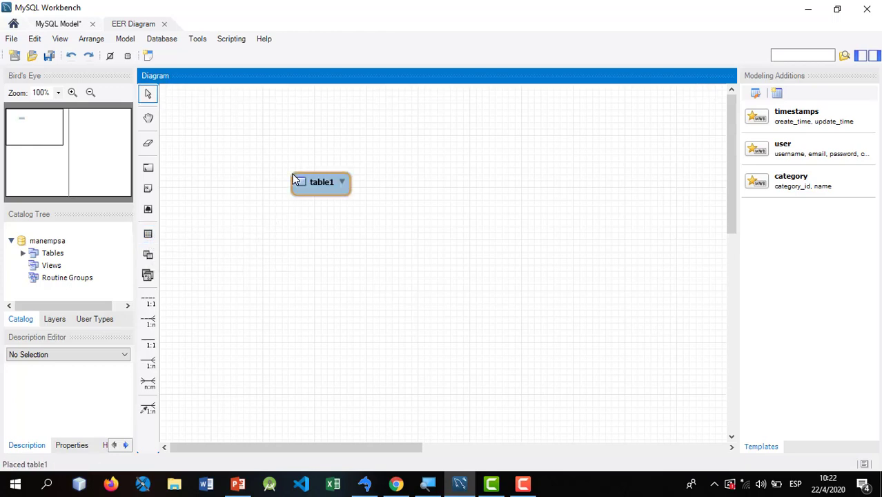
pyautogui.doubleClick(318, 183)
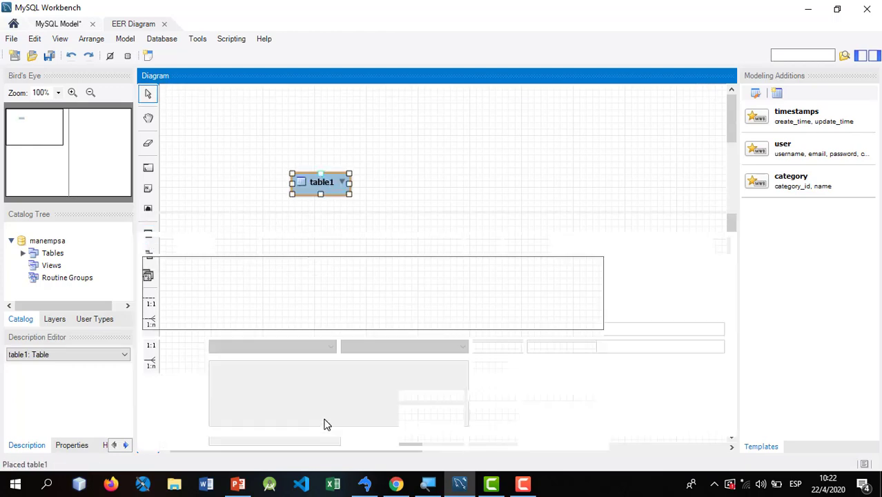
pyautogui.write('clientes')
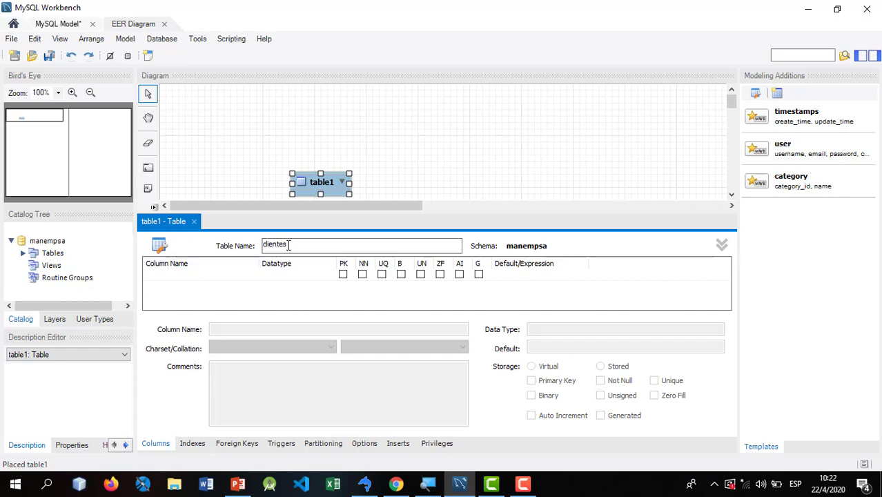
pyautogui.moveTo(289, 245); pyautogui.dragTo(252, 253)
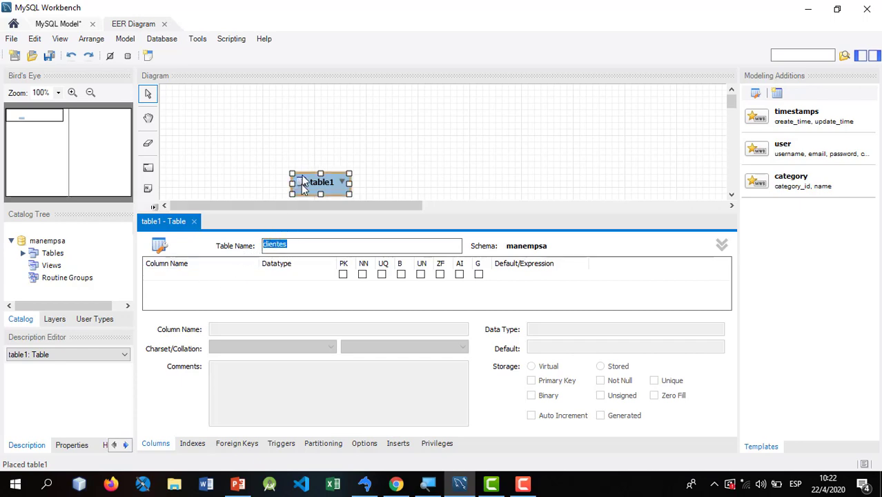
pyautogui.doubleClick(292, 243)
pyautogui.moveTo(309, 179); pyautogui.dragTo(265, 120)
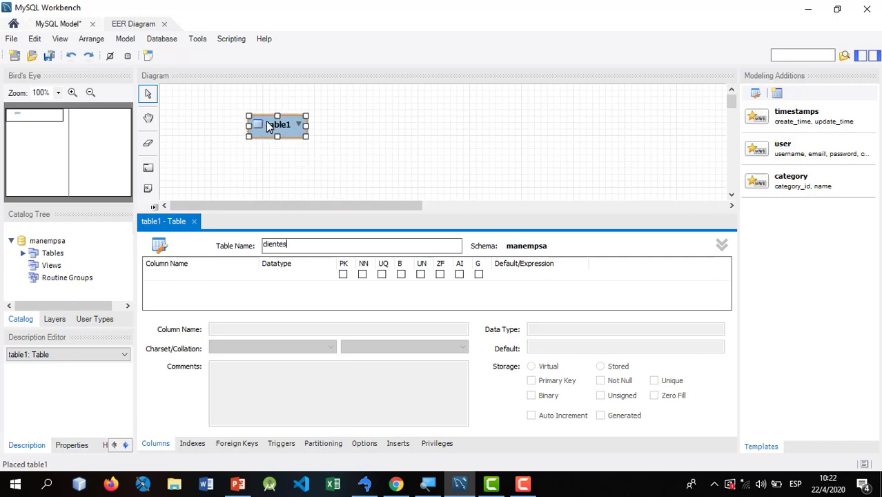
# - Add cif as the first clientes column with INT datatype
pyautogui.click(175, 281)
pyautogui.hotkey('alt', 'Tab')
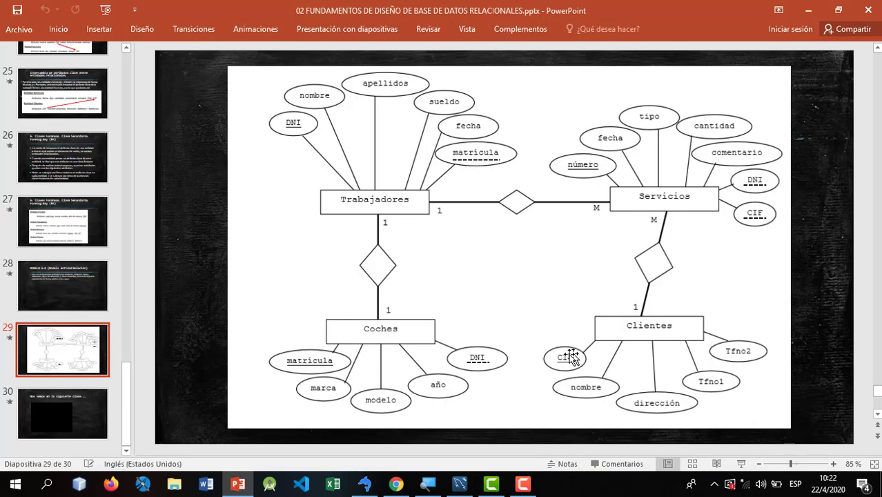
pyautogui.hotkey('alt', 'Tab')
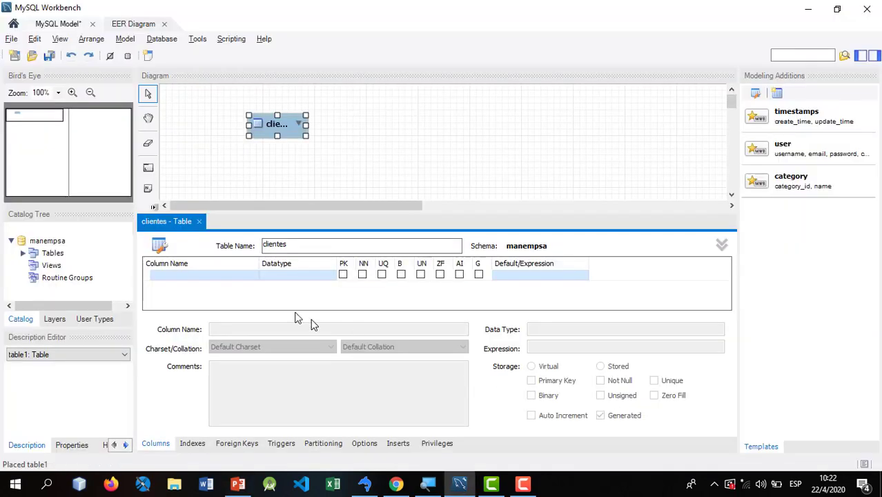
pyautogui.click(208, 276)
pyautogui.write('cif')
pyautogui.press('Tab')
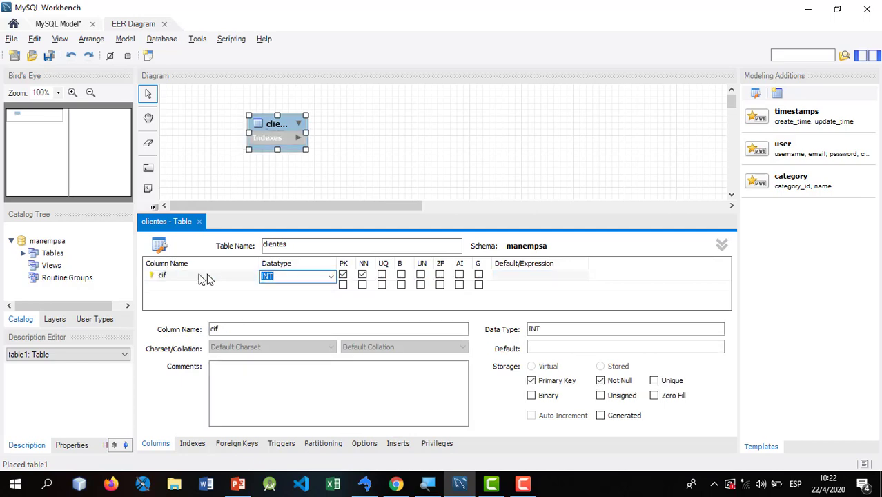
pyautogui.click(175, 277)
pyautogui.hotkey('alt', 'Tab')
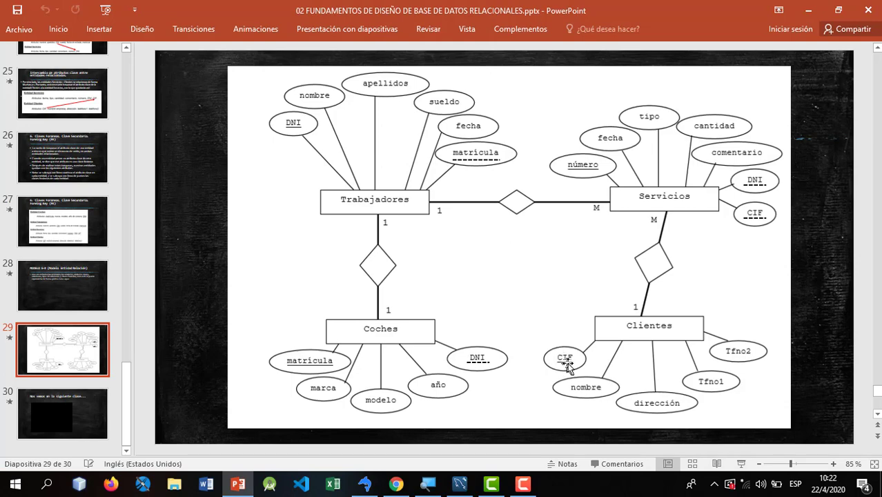
pyautogui.hotkey('alt', 'Tab')
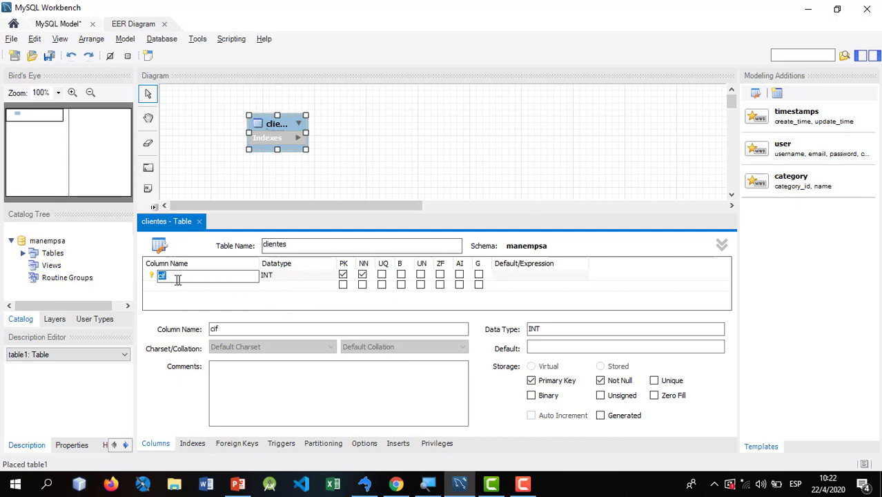
pyautogui.click(279, 278)
pyautogui.click(290, 276)
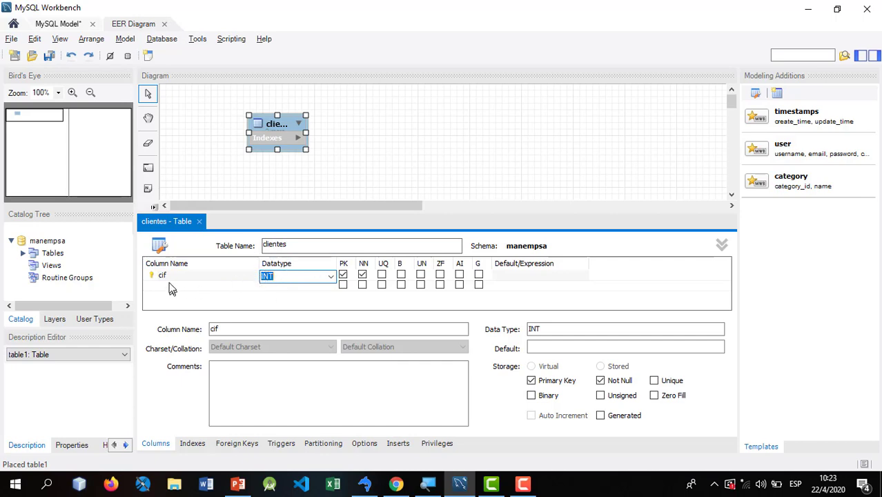
pyautogui.click(205, 284)
# - Add a nombre column of type VARCHAR(45) below cif
pyautogui.doubleClick(205, 284)
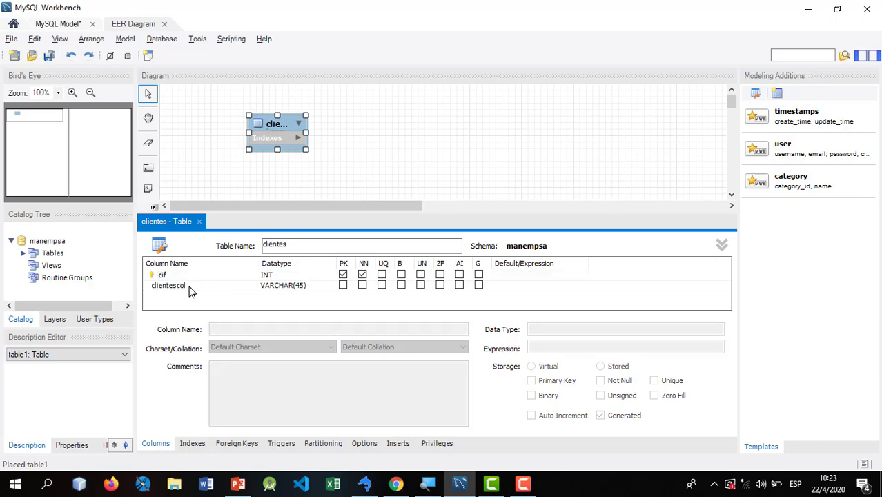
pyautogui.hotkey('alt', 'Tab')
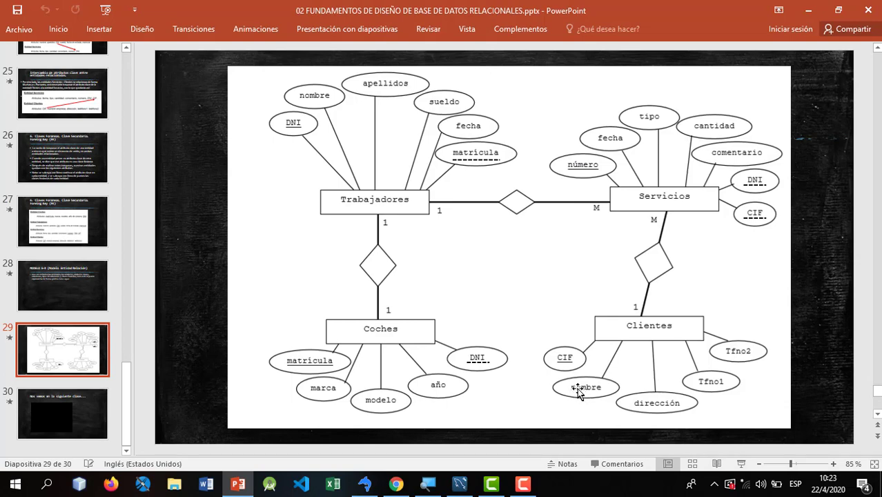
pyautogui.hotkey('alt', 'Tab')
pyautogui.click(198, 285)
pyautogui.click(196, 286)
pyautogui.write('nombre')
pyautogui.press('Return')
pyautogui.click(281, 285)
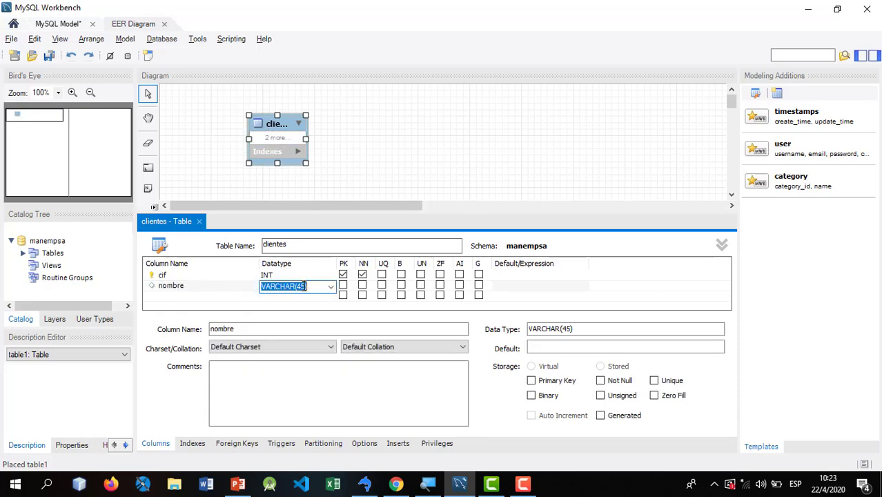
# - Add a direccion column of type VARCHAR(45)
pyautogui.click(177, 295)
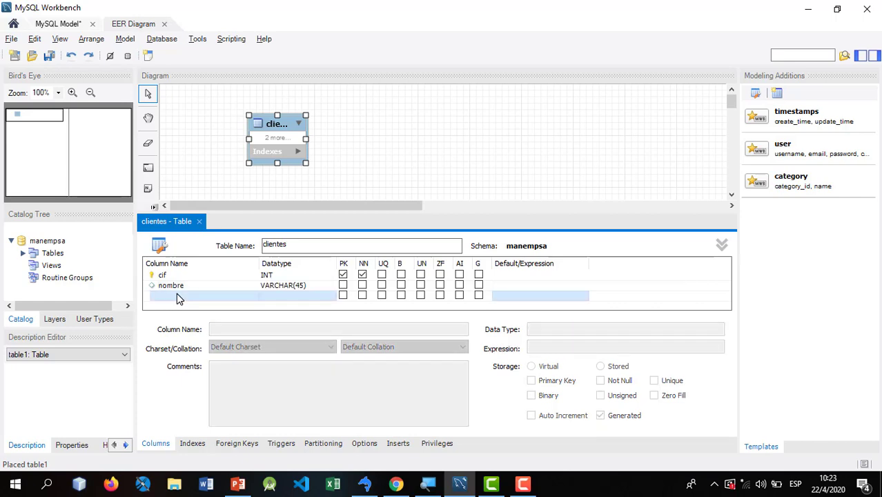
pyautogui.hotkey('alt', 'Tab')
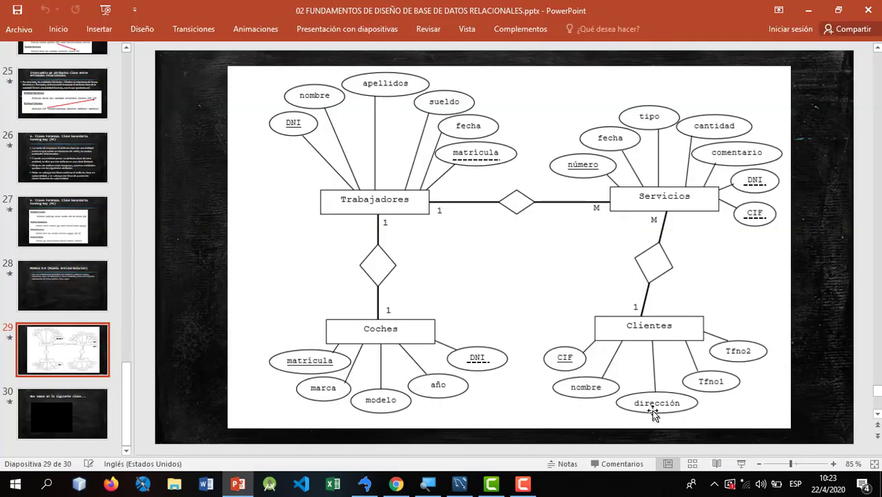
pyautogui.hotkey('alt', 'Tab')
pyautogui.write('direccion')
pyautogui.press('Tab')
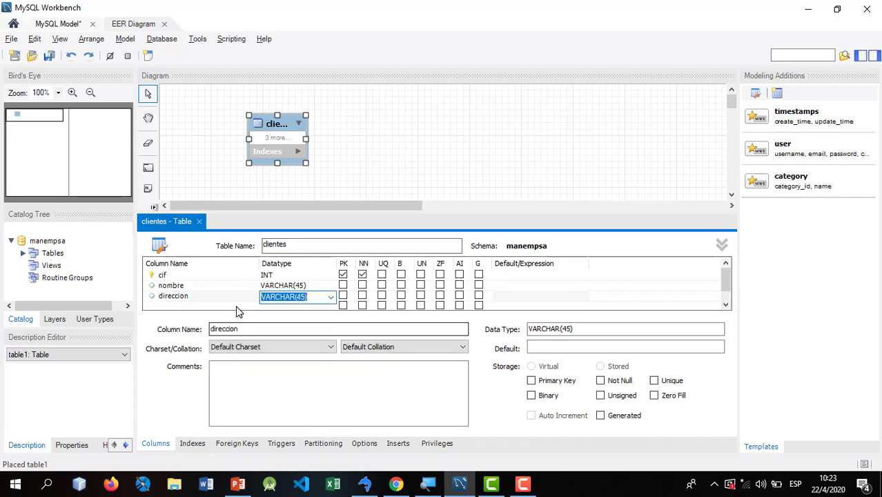
pyautogui.click(187, 308)
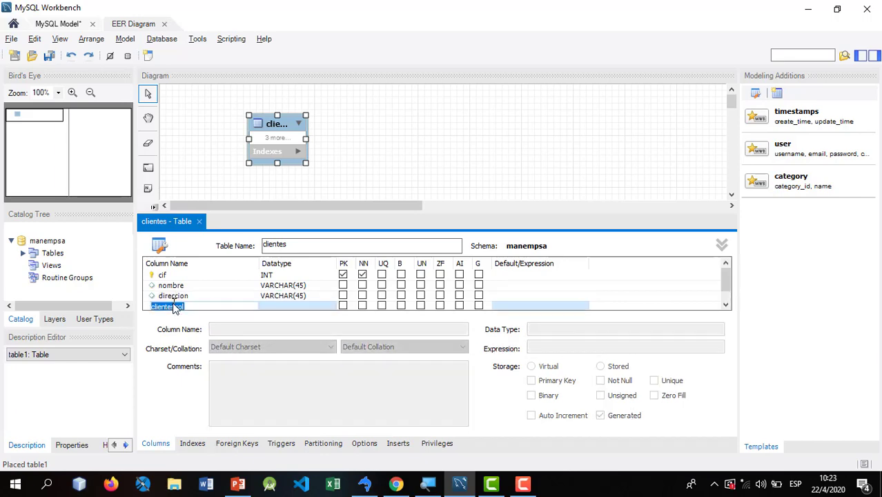
# - Add a telefono1 column of type VARCHAR(45)
pyautogui.doubleClick(175, 309)
pyautogui.write('te')
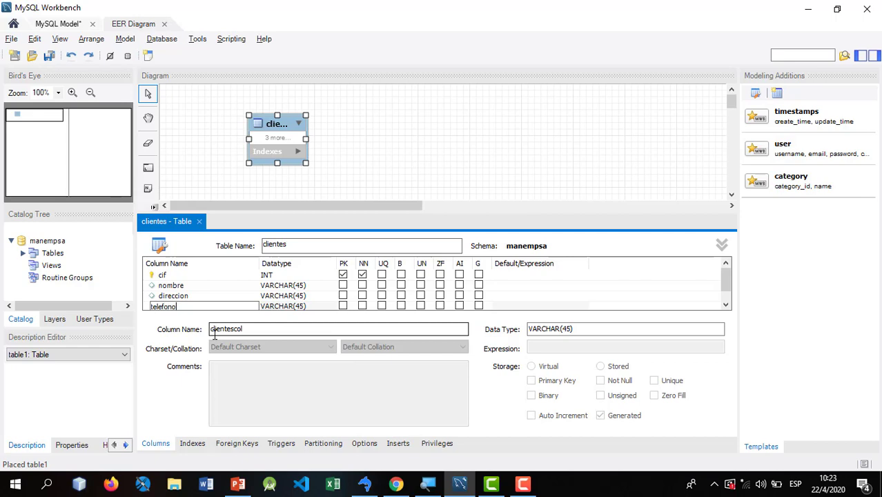
pyautogui.write('lefono')
pyautogui.press('Tab')
pyautogui.hotkey('alt', 'Tab')
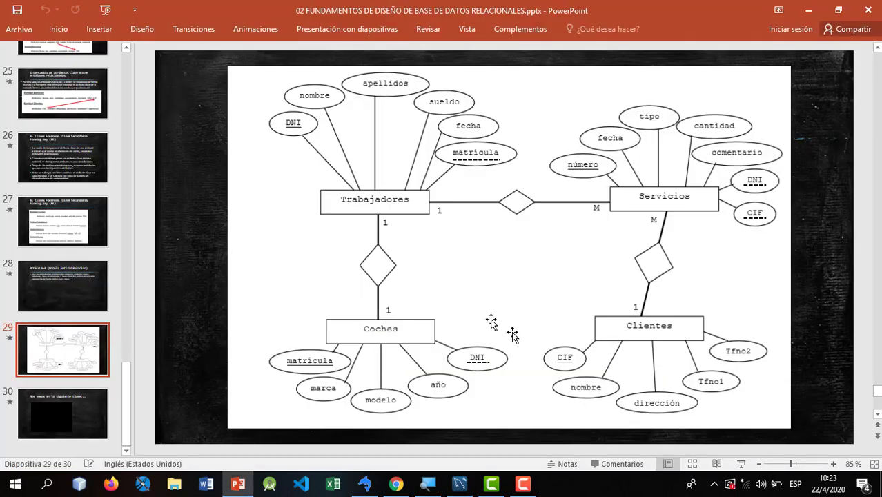
pyautogui.hotkey('alt', 'Tab')
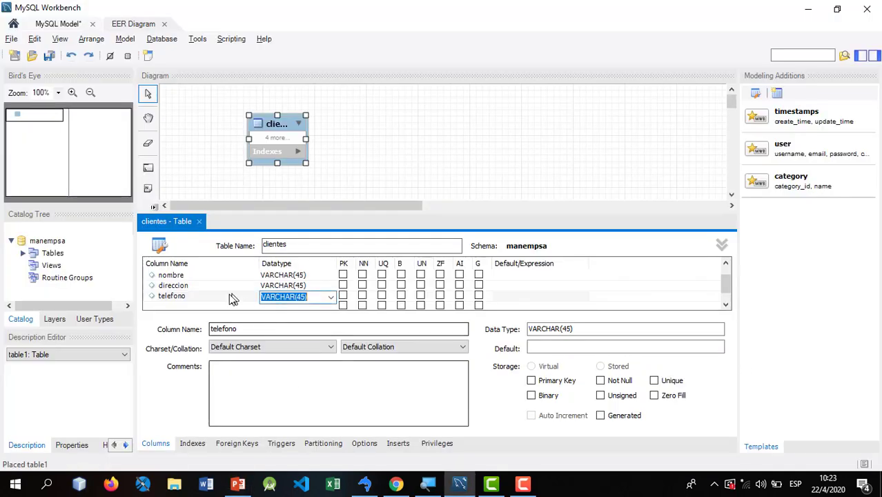
pyautogui.click(187, 296)
pyautogui.click(198, 296)
pyautogui.click(199, 297)
pyautogui.write('1')
pyautogui.press('Return')
# - Add a telefono2 VARCHAR(45) column and close the clientes editor
pyautogui.click(280, 296)
pyautogui.click(169, 306)
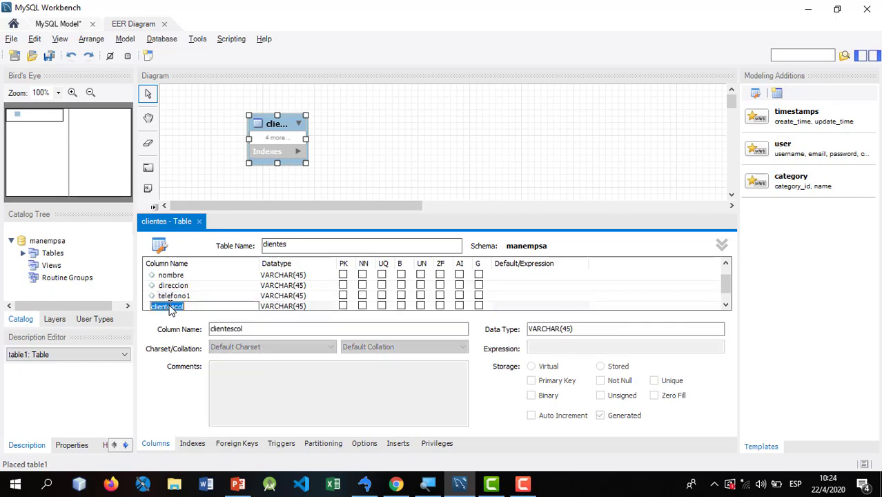
pyautogui.write('tel')
pyautogui.press('Return')
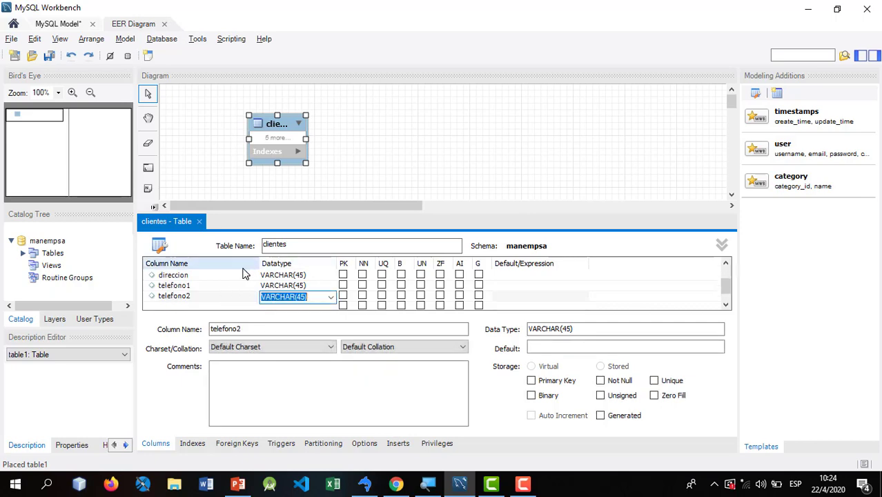
pyautogui.click(199, 221)
# - Enlarge the clientes box to show all five columns and shift it left
pyautogui.moveTo(306, 163); pyautogui.dragTo(341, 226)
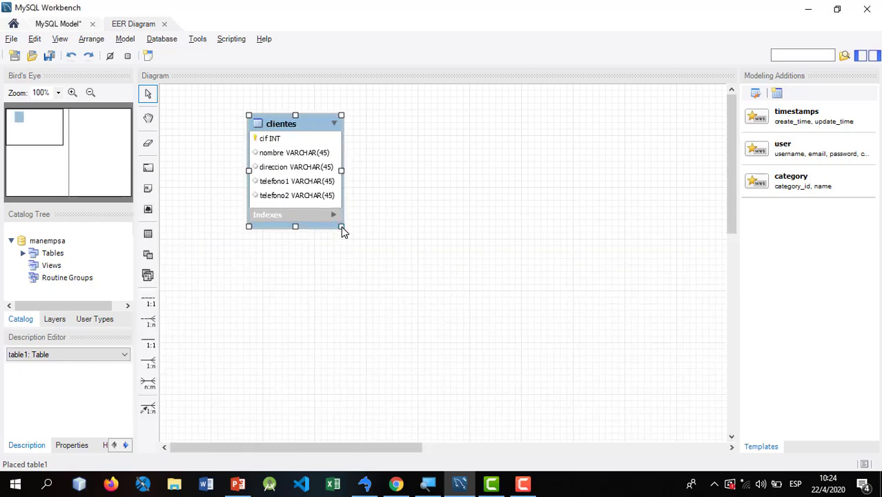
pyautogui.moveTo(299, 129); pyautogui.dragTo(256, 150)
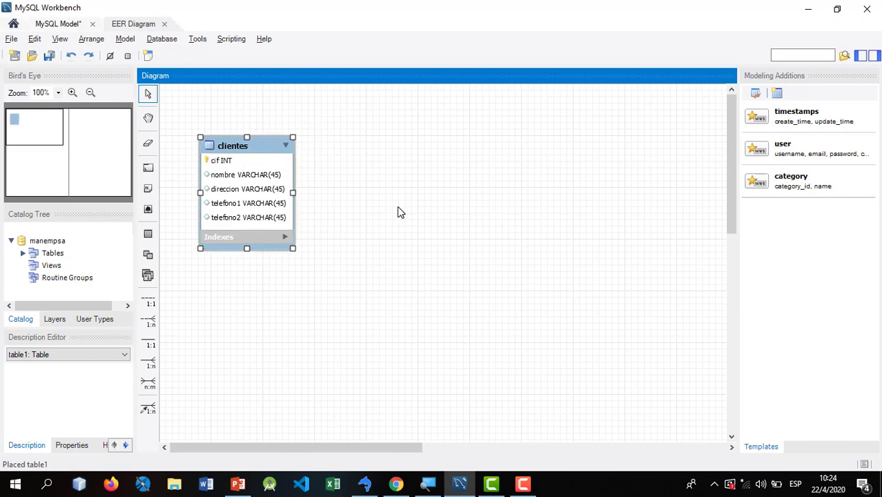
pyautogui.hotkey('alt', 'Tab')
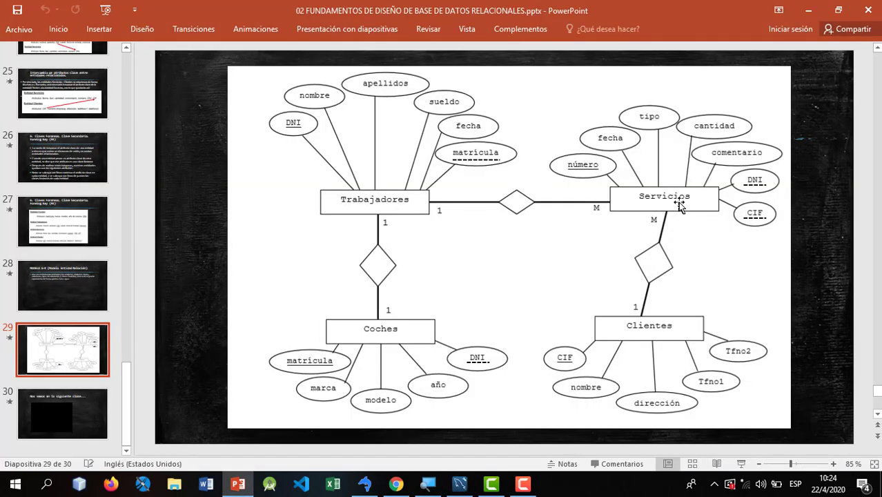
pyautogui.hotkey('alt', 'Tab')
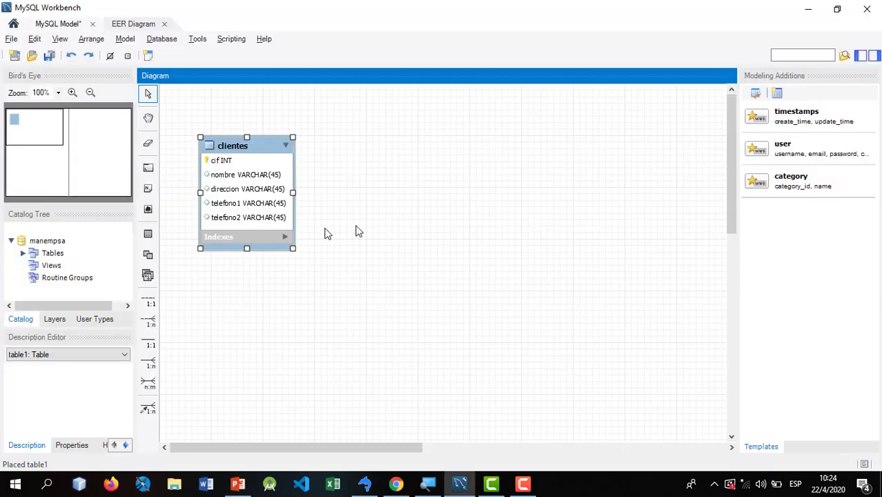
# - Place a new table beside clientes and name it servicios
pyautogui.click(149, 235)
pyautogui.click(337, 160)
pyautogui.moveTo(365, 164); pyautogui.dragTo(372, 142)
pyautogui.doubleClick(373, 142)
pyautogui.write('se')
pyautogui.write('rivicos')
pyautogui.press('BackSpace')
pyautogui.press('BackSpace')
pyautogui.press('BackSpace')
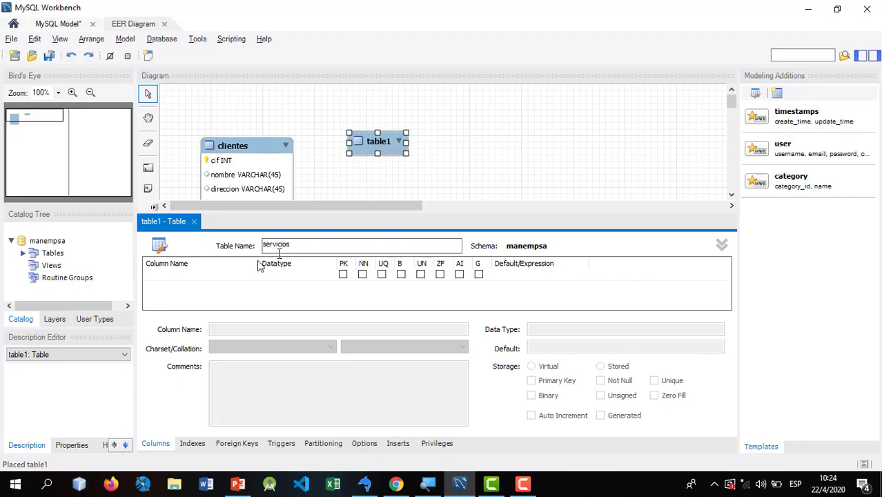
pyautogui.click(178, 278)
pyautogui.hotkey('alt', 'Tab')
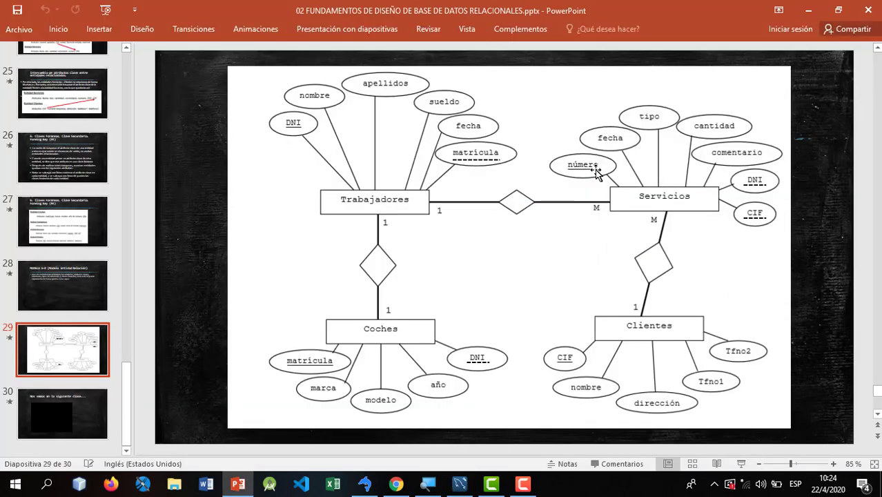
pyautogui.hotkey('alt', 'Tab')
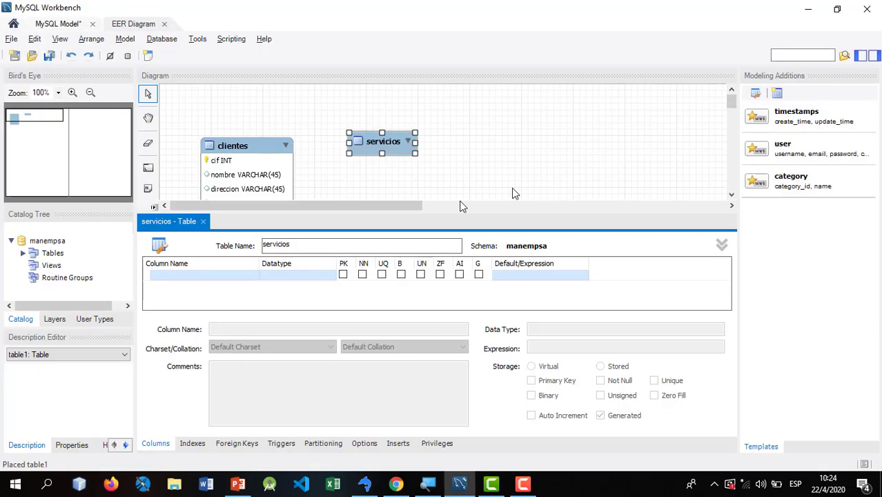
# - Add numero as the first servicios column, its INT primary key
pyautogui.click(181, 276)
pyautogui.write('nu')
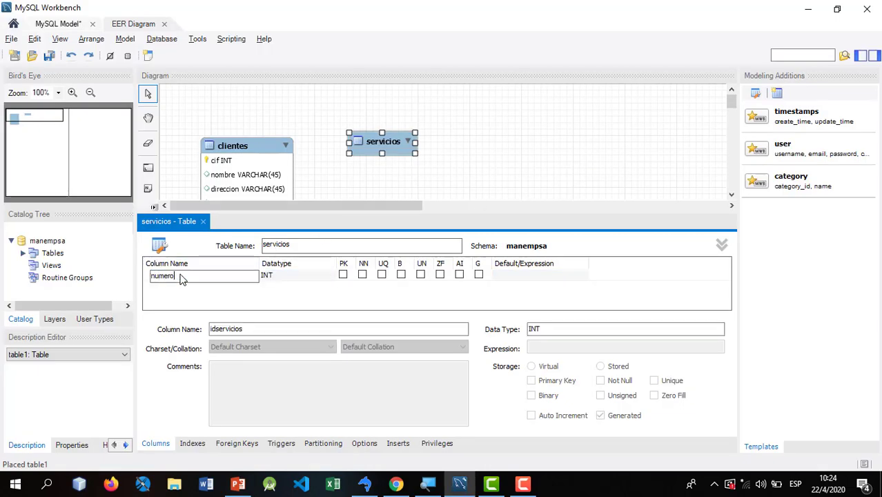
pyautogui.write('mero')
pyautogui.press('Tab')
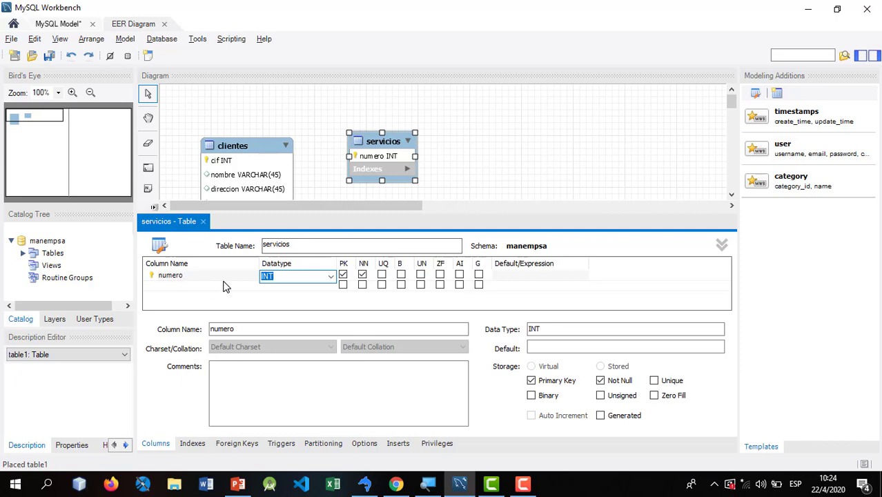
pyautogui.click(183, 285)
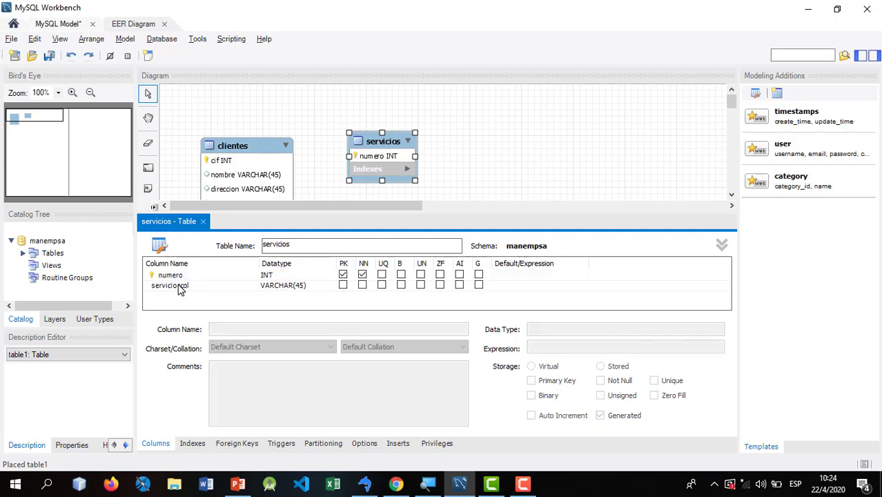
pyautogui.hotkey('alt', 'Tab')
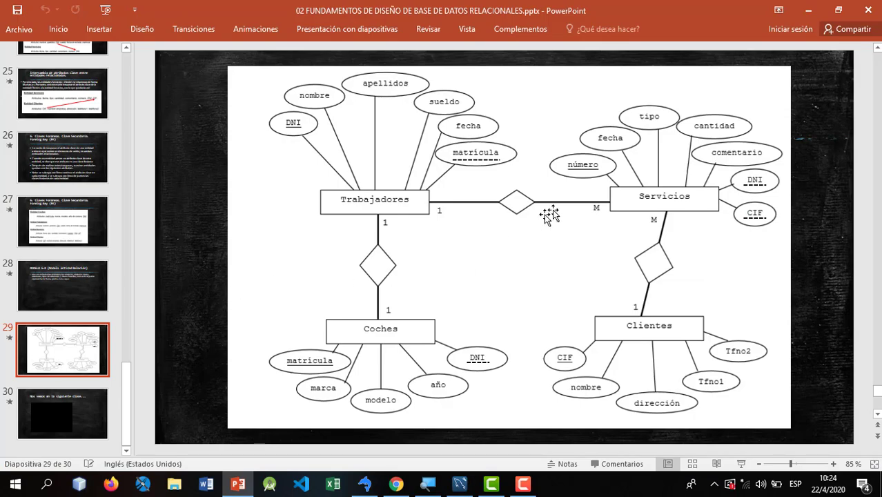
pyautogui.hotkey('alt', 'Tab')
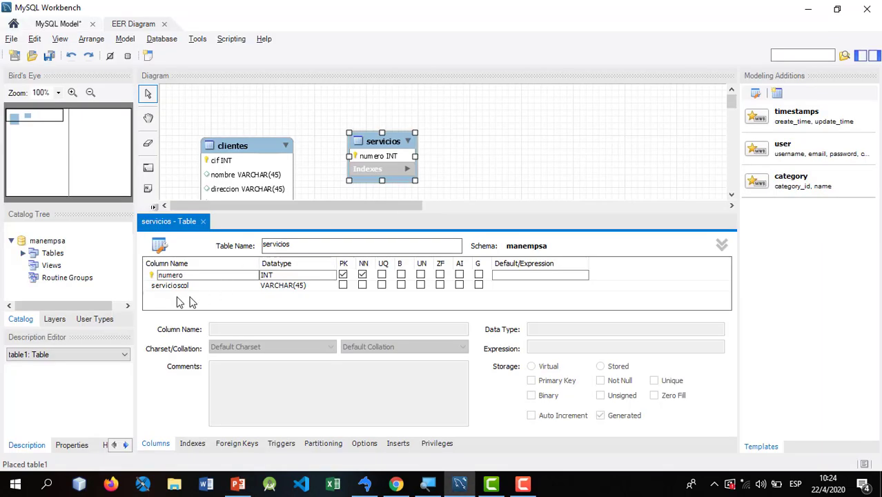
# - Name the second column fecha and set its datatype to DATE
pyautogui.click(173, 287)
pyautogui.click(174, 288)
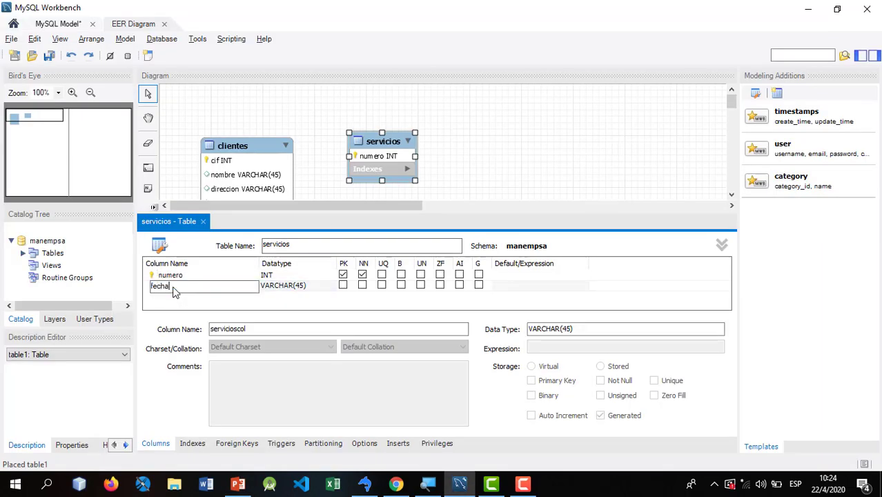
pyautogui.press('Tab')
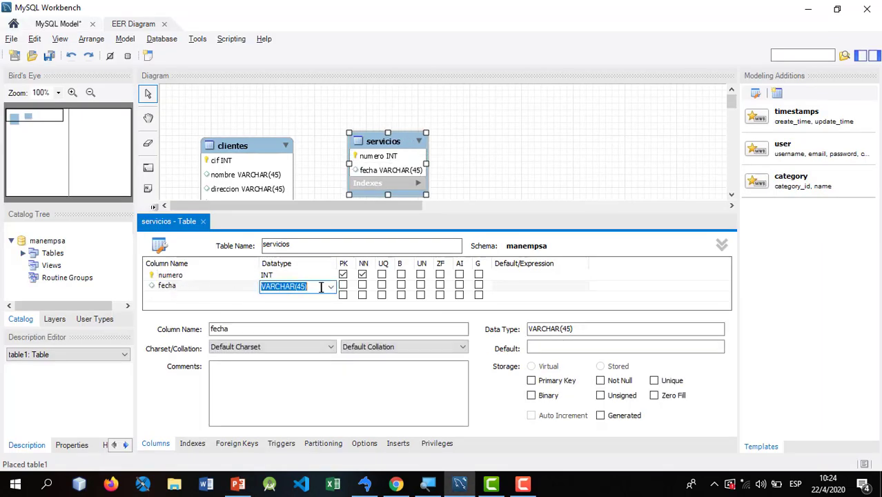
pyautogui.write('date')
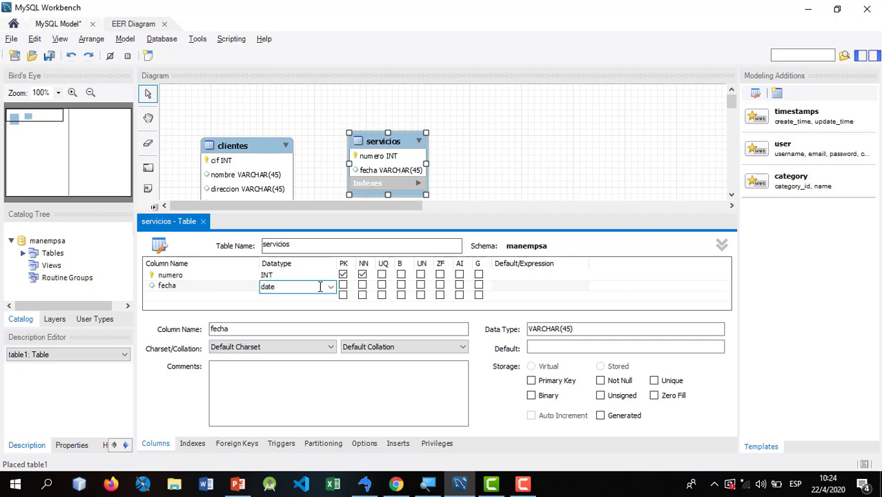
pyautogui.press('Tab')
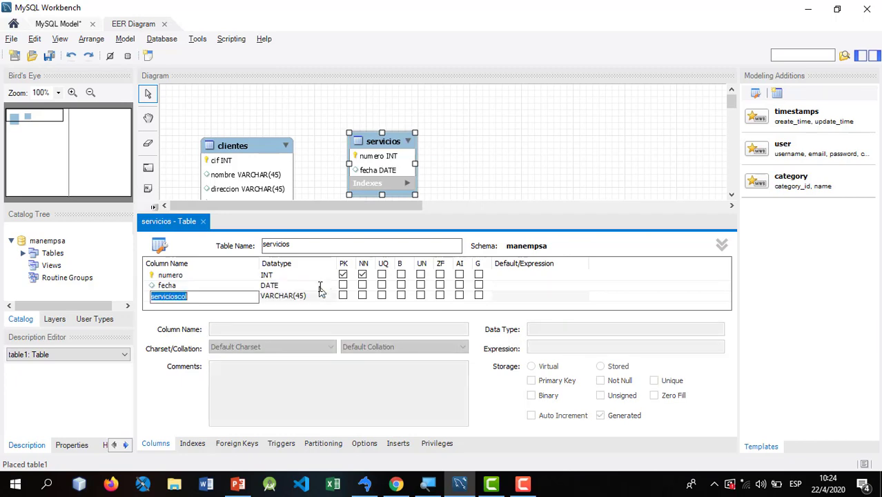
pyautogui.click(276, 287)
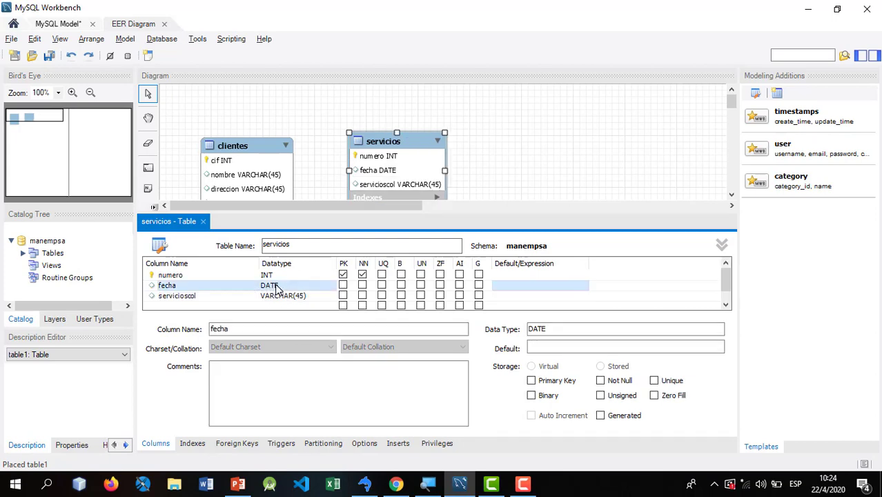
pyautogui.click(282, 287)
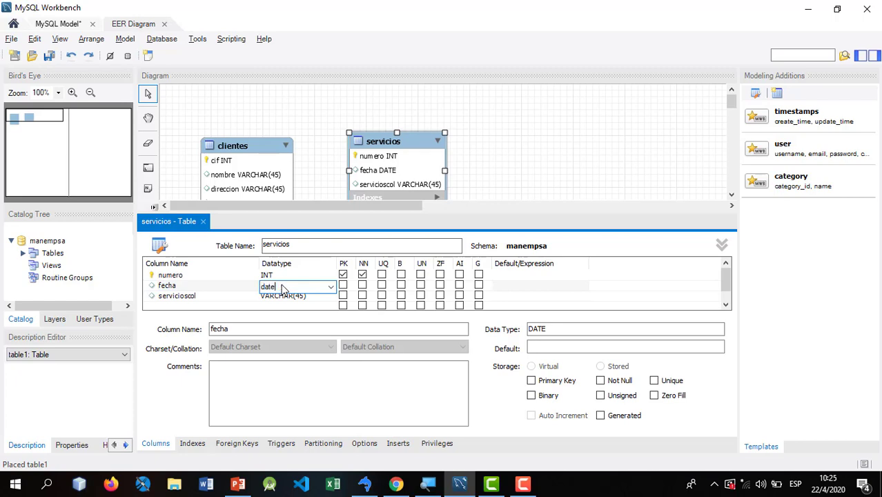
pyautogui.press('Return')
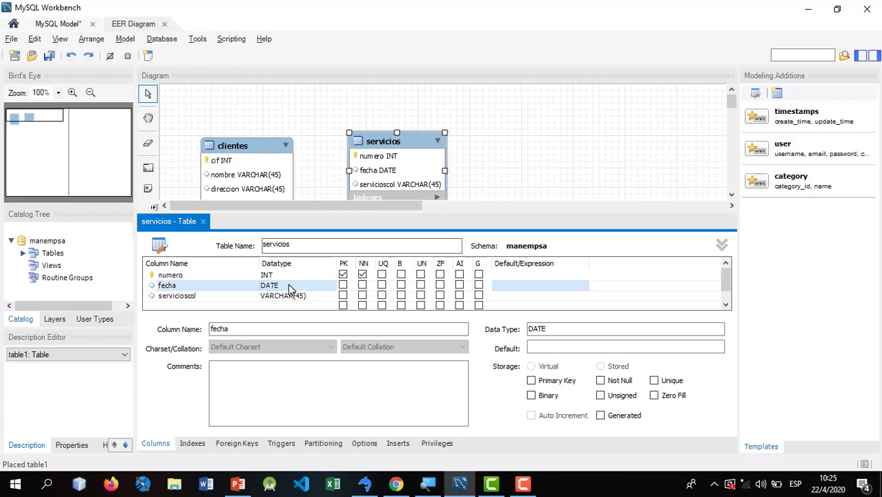
pyautogui.click(288, 285)
pyautogui.click(330, 288)
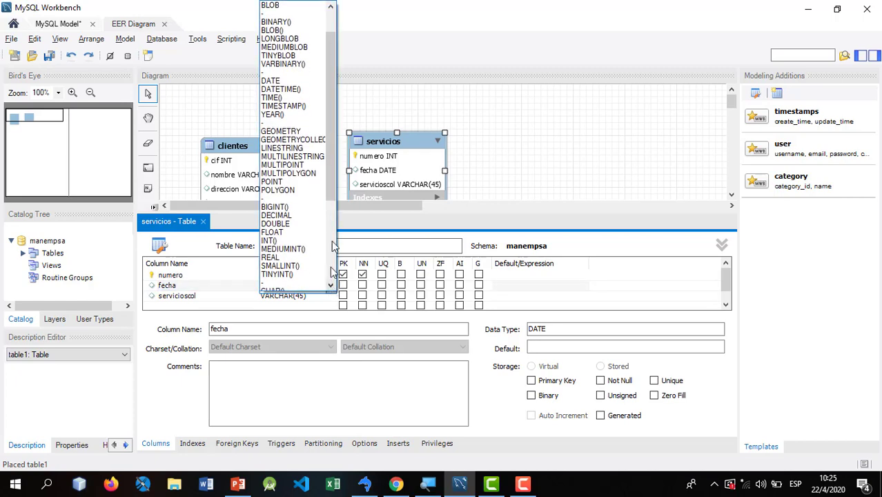
pyautogui.scroll(2, 330, 112)
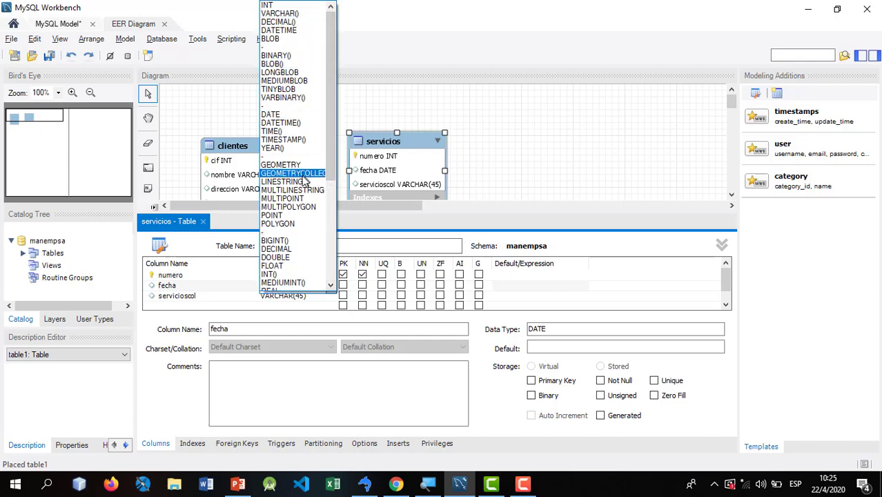
pyautogui.click(283, 114)
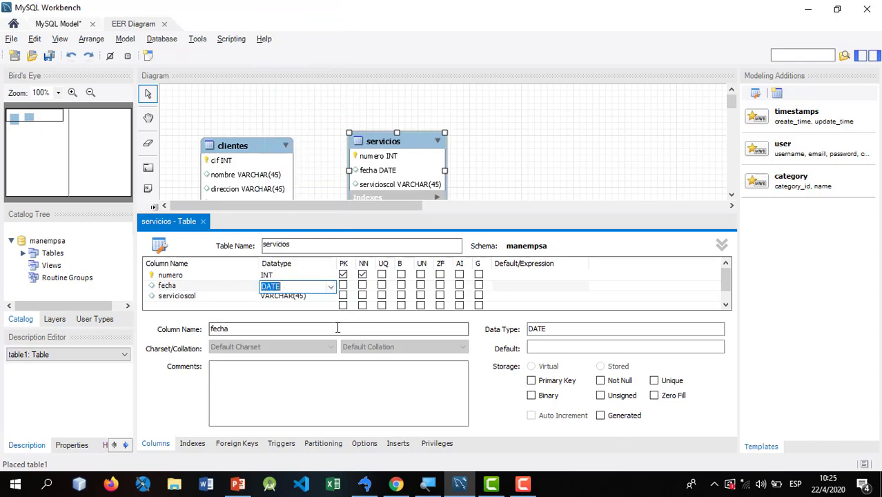
pyautogui.click(281, 301)
pyautogui.hotkey('alt', 'Tab')
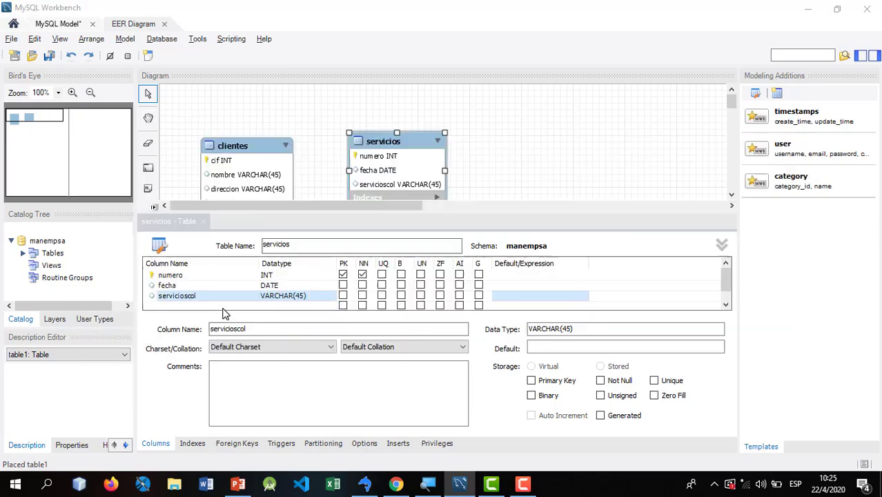
pyautogui.hotkey('alt', 'Tab')
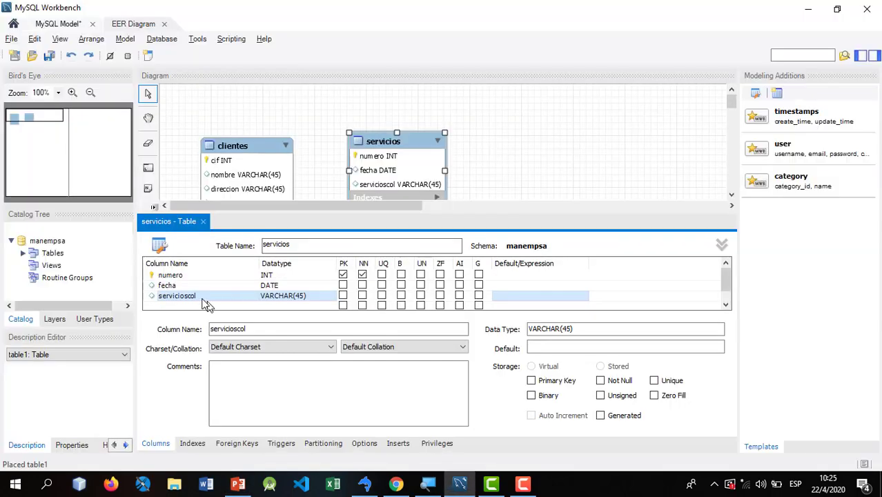
# - Rename the placeholder column to tipo, keeping VARCHAR(45)
pyautogui.click(188, 298)
pyautogui.write('t')
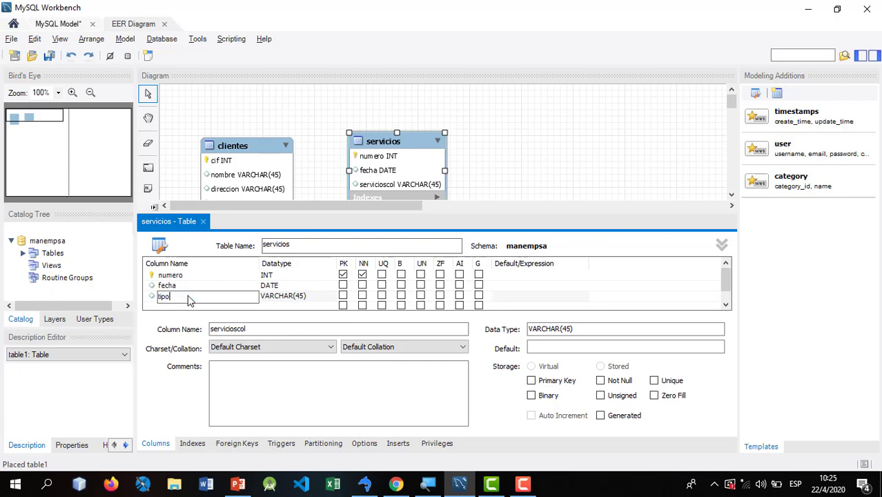
pyautogui.write('ipo')
pyautogui.press('Tab')
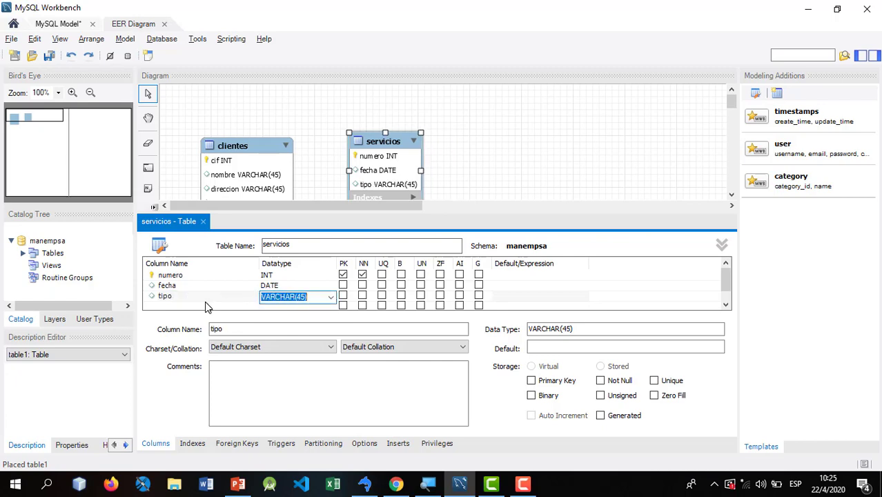
pyautogui.hotkey('alt', 'Tab')
# - Add cantidad as INT and comentario as VARCHAR(150)
pyautogui.hotkey('alt', 'Tab')
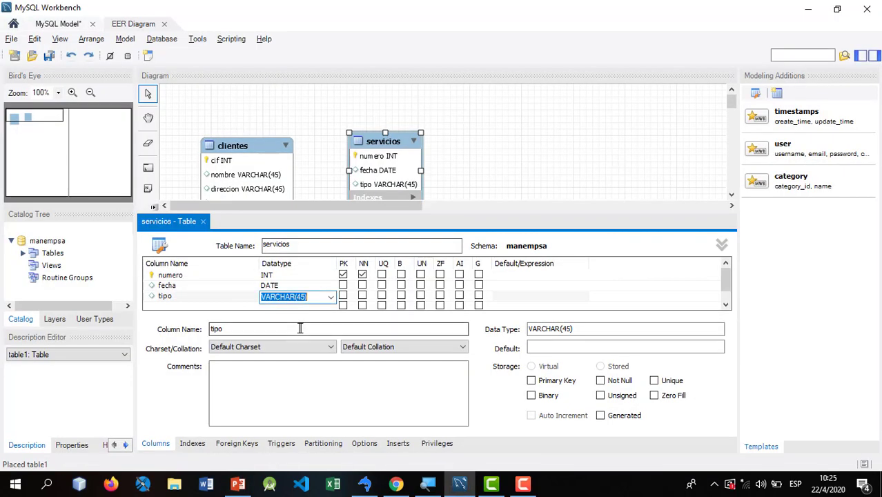
pyautogui.click(178, 306)
pyautogui.write('cantidad')
pyautogui.press('Tab')
pyautogui.write('int')
pyautogui.press('Tab')
pyautogui.hotkey('alt', 'Tab')
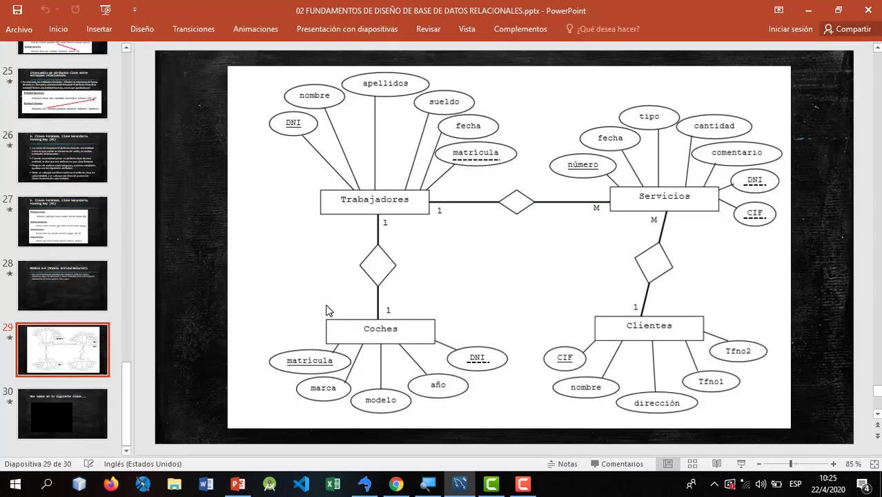
pyautogui.hotkey('alt', 'Tab')
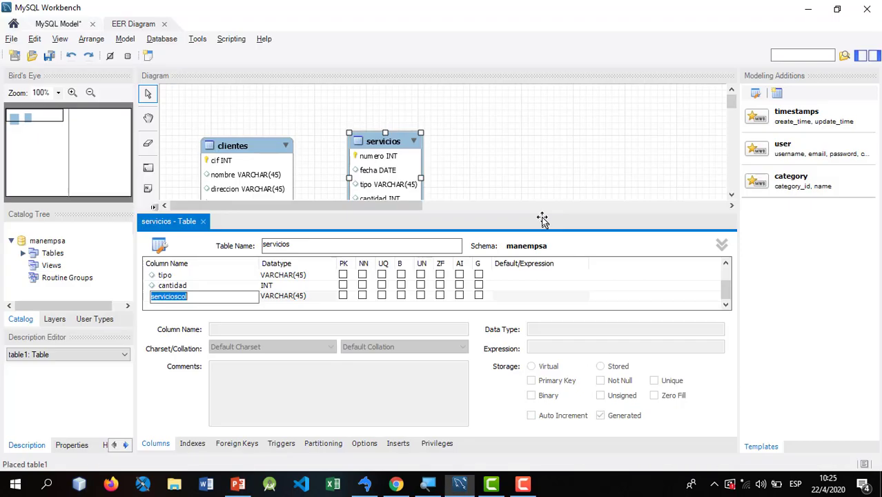
pyautogui.write('comentario')
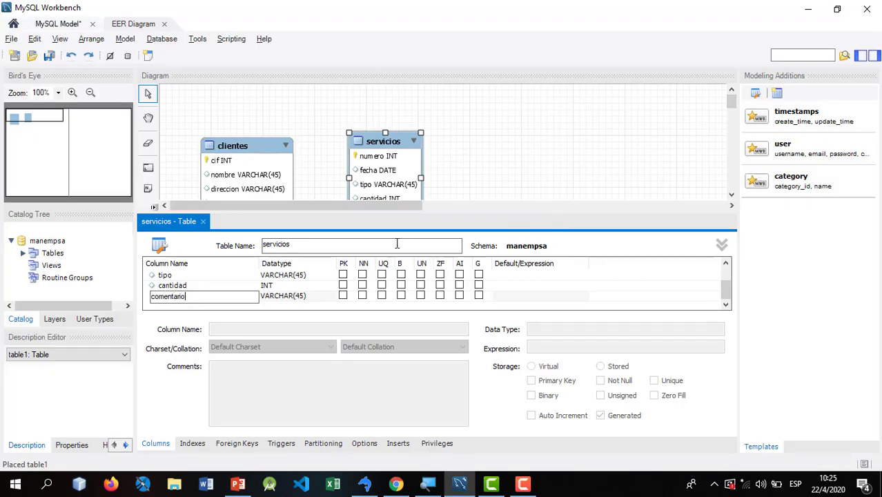
pyautogui.press('Tab')
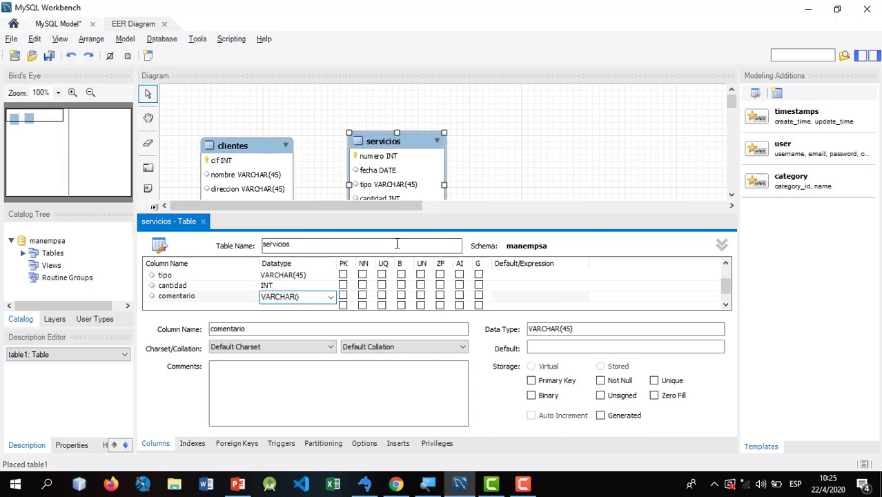
pyautogui.press('Return')
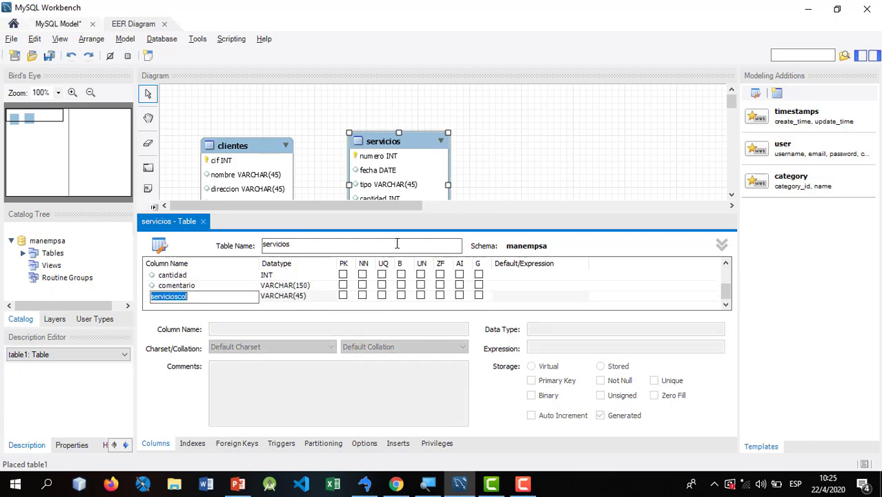
# - Remove the extra auto-added servicioscol placeholder row
pyautogui.hotkey('alt', 'Tab')
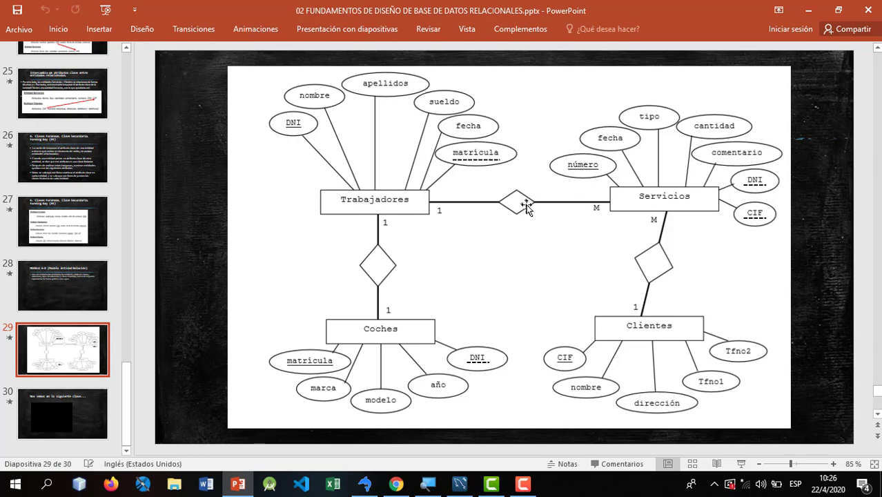
pyautogui.click(811, 9)
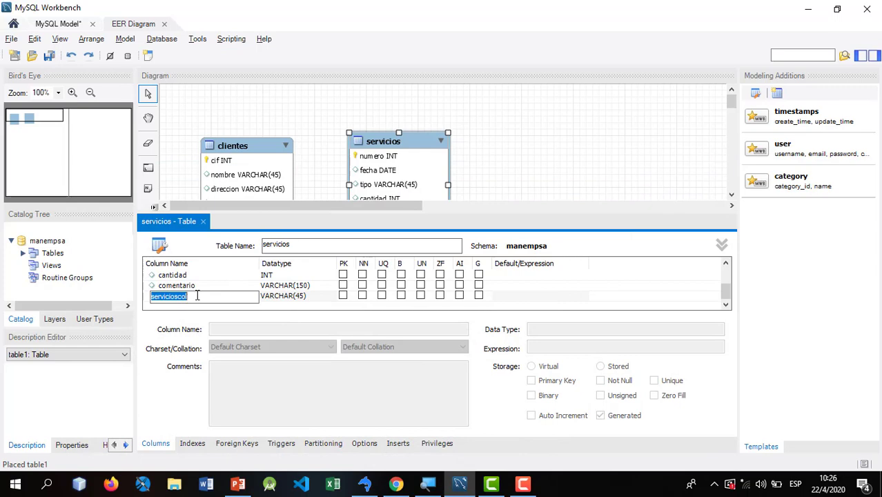
pyautogui.press('BackSpace')
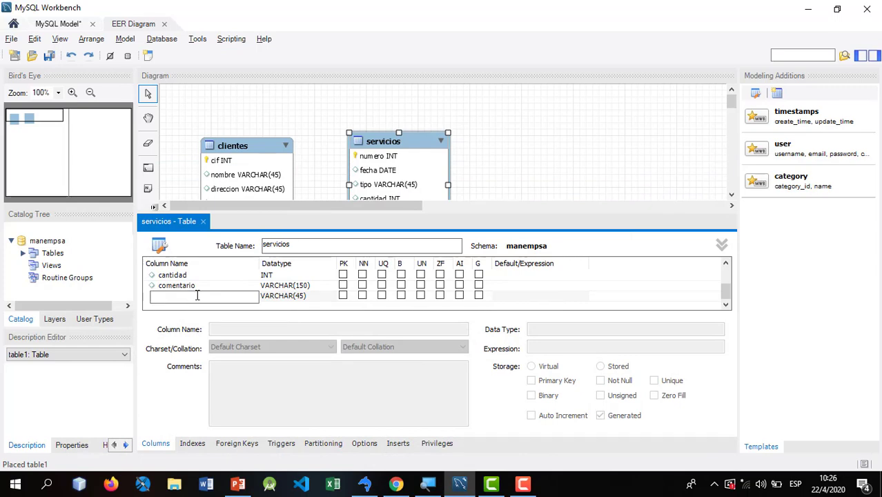
pyautogui.press('Return')
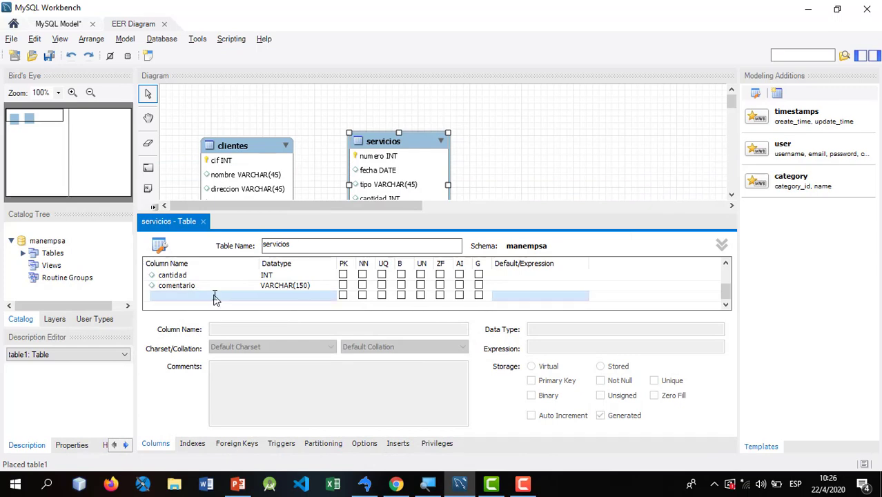
# - Move servicios up and right, then place a new table below named trabajadores
pyautogui.click(204, 222)
pyautogui.moveTo(413, 197); pyautogui.dragTo(451, 189)
pyautogui.click(149, 236)
pyautogui.click(389, 289)
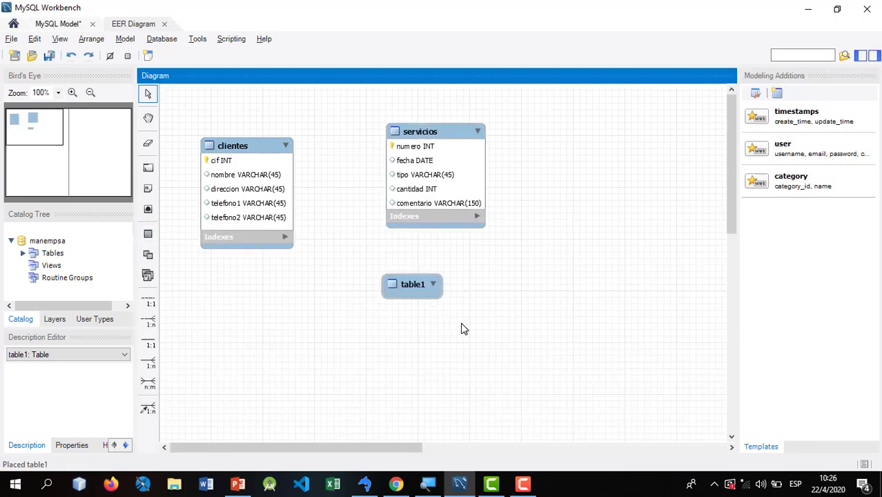
pyautogui.hotkey('alt', 'Tab')
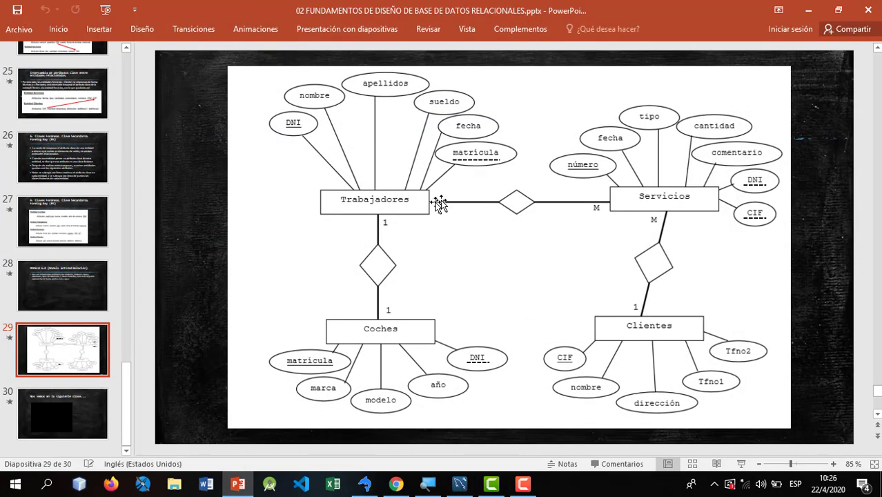
pyautogui.hotkey('alt', 'Tab')
pyautogui.doubleClick(410, 287)
pyautogui.write('tr')
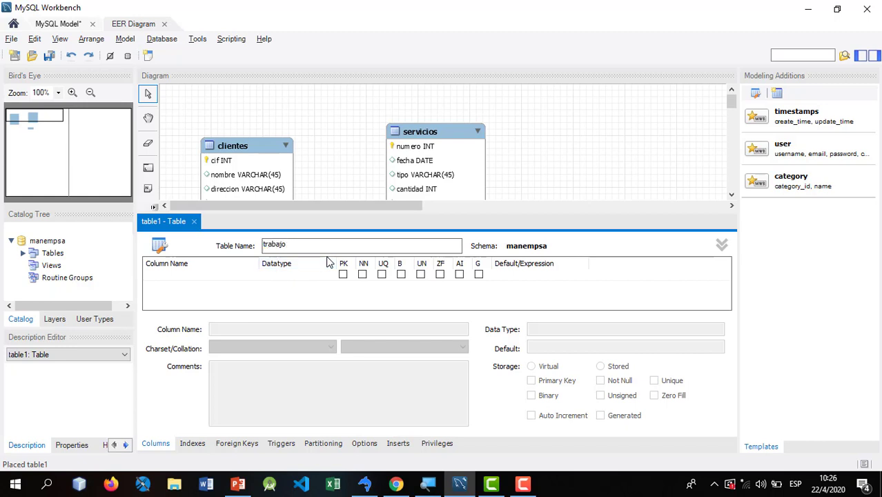
pyautogui.write('abajadores')
pyautogui.press('Return')
# - Add the dni key, nombre and apellido columns to trabajadores
pyautogui.hotkey('alt', 'Tab')
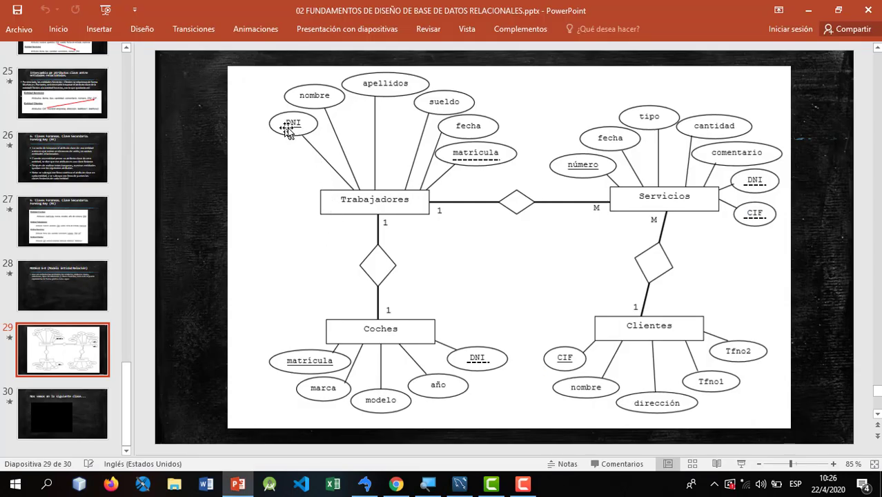
pyautogui.hotkey('alt', 'Tab')
pyautogui.click(187, 275)
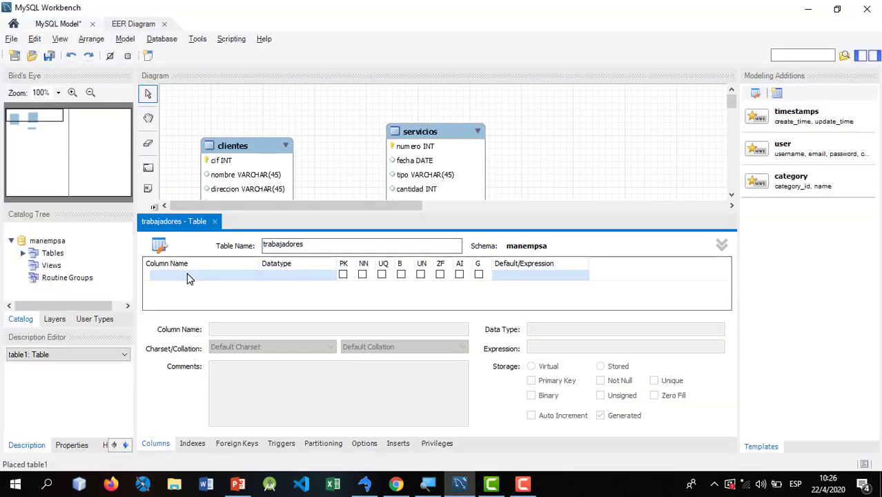
pyautogui.press('Tab')
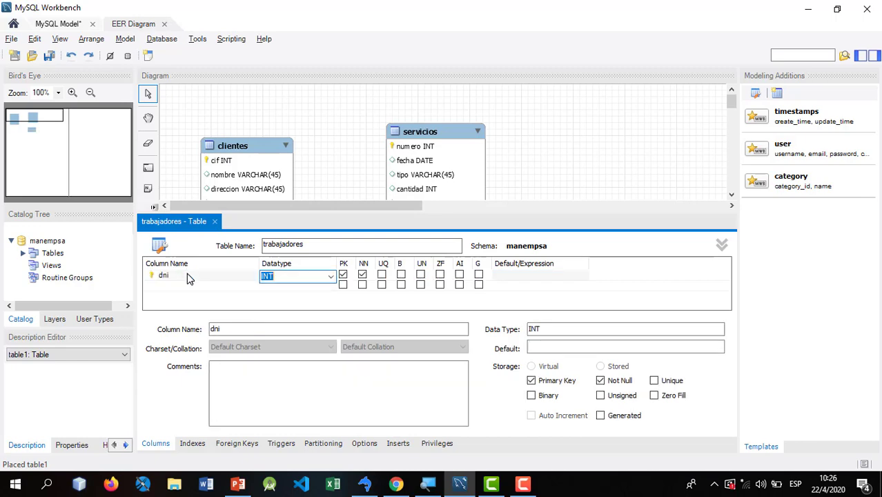
pyautogui.hotkey('alt', 'Tab')
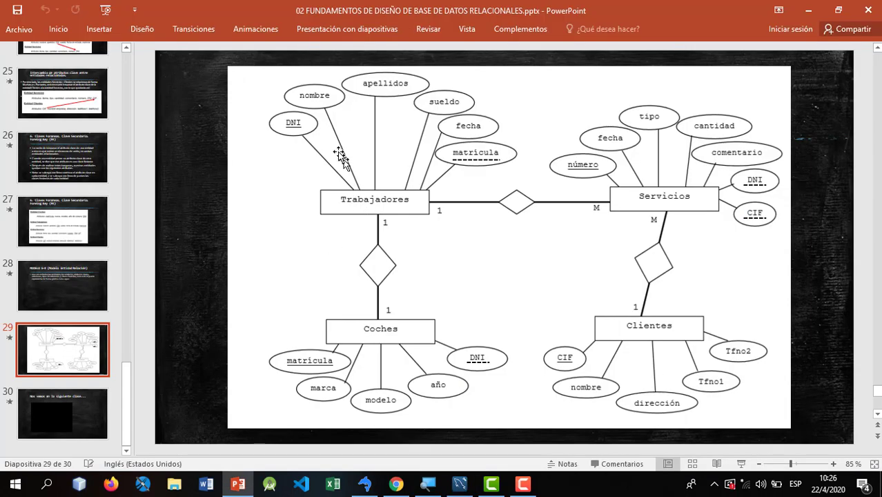
pyautogui.hotkey('alt', 'Tab')
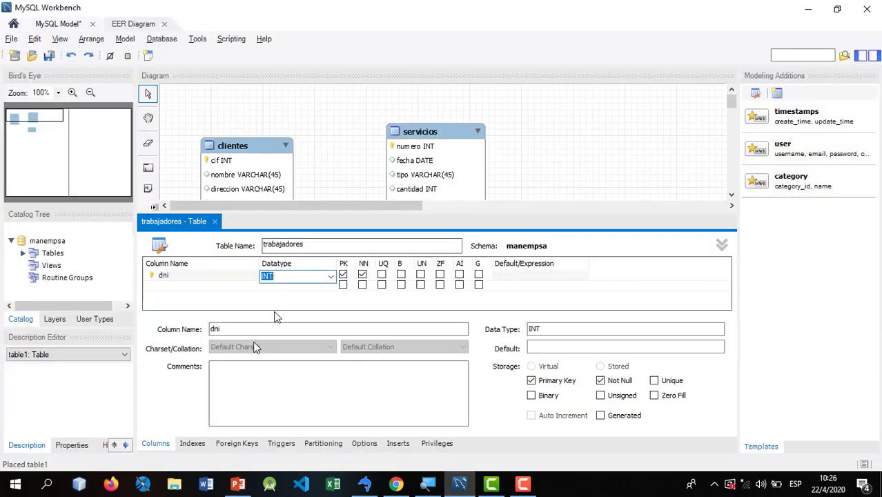
pyautogui.click(181, 289)
pyautogui.click(181, 289)
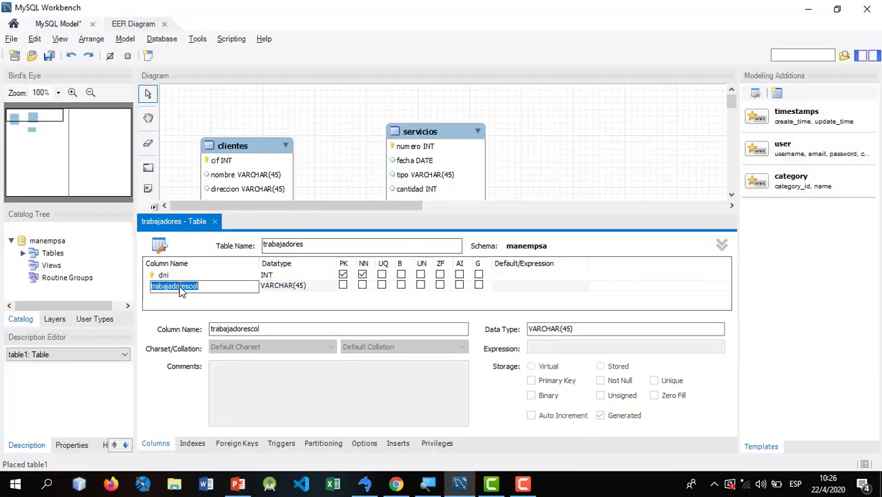
pyautogui.write('nombre')
pyautogui.press('Tab')
pyautogui.press('Tab')
pyautogui.write('ae')
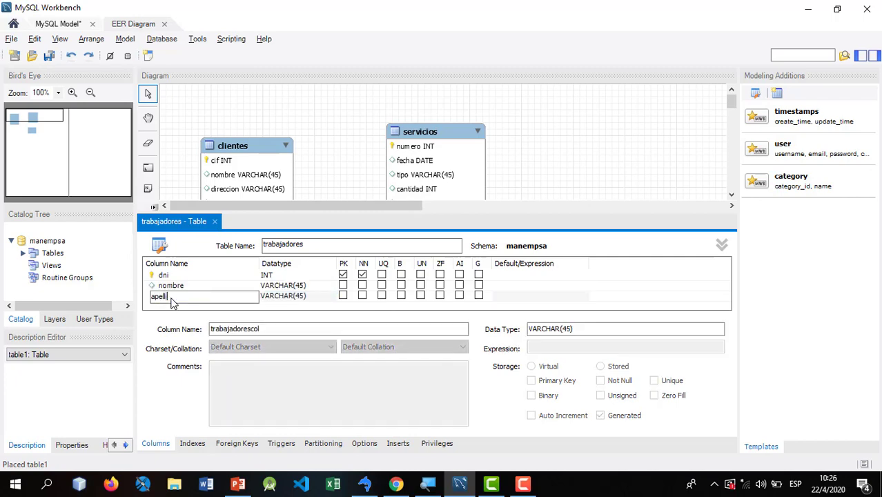
pyautogui.write('ellido')
pyautogui.press('Return')
# - Add a sueldo column of type INT to trabajadores
pyautogui.hotkey('alt', 'Tab')
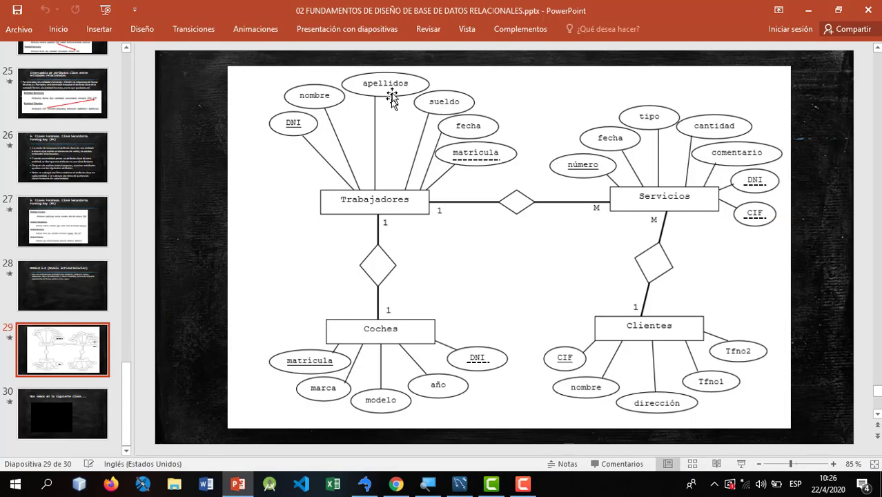
pyautogui.hotkey('alt', 'Tab')
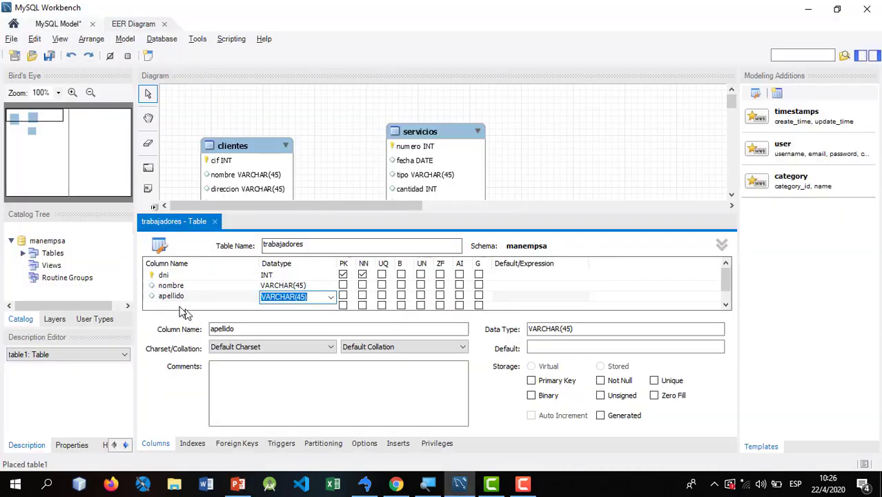
pyautogui.click(178, 306)
pyautogui.click(178, 306)
pyautogui.write('sueldo')
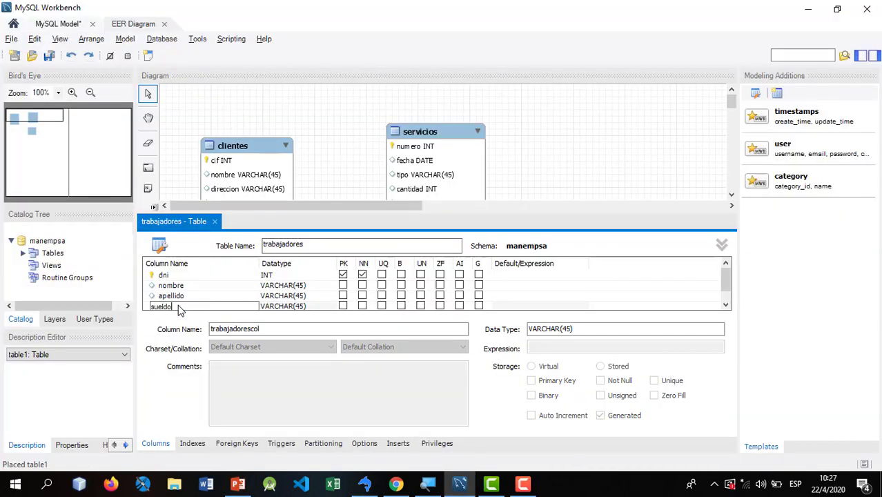
pyautogui.press('Tab')
pyautogui.write('int')
pyautogui.press('Return')
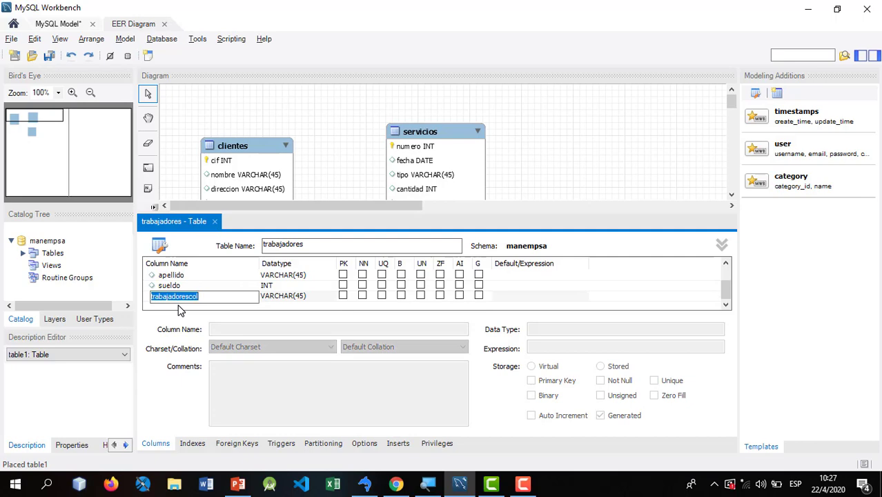
pyautogui.hotkey('alt', 'Tab')
pyautogui.hotkey('alt', 'Tab')
# - Add a fecha DATE column and discard the extra placeholder row
pyautogui.write('fe')
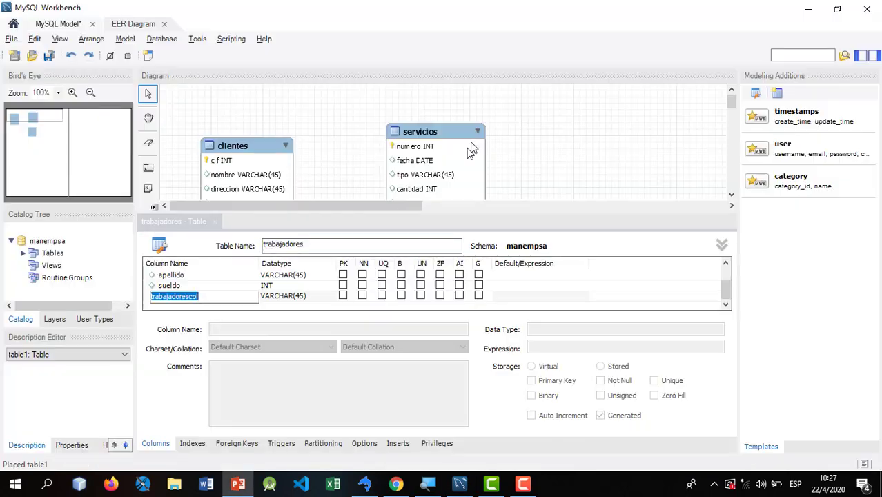
pyautogui.write('cha')
pyautogui.press('Tab')
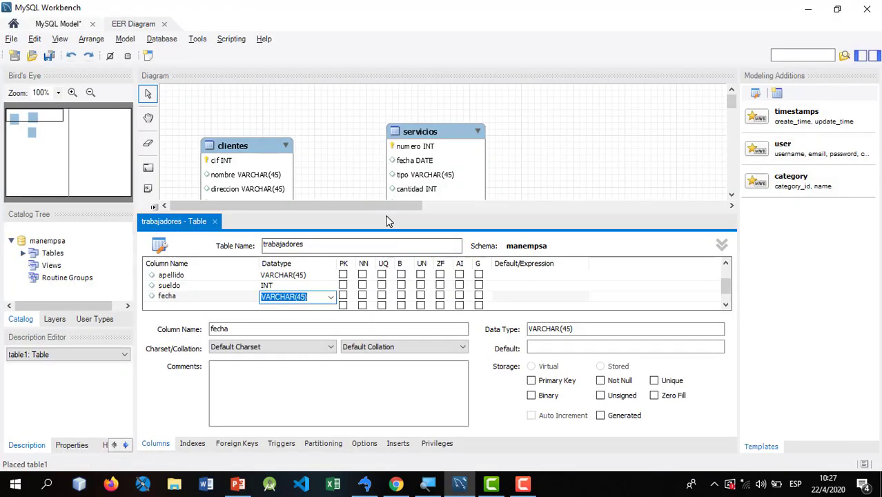
pyautogui.write('date')
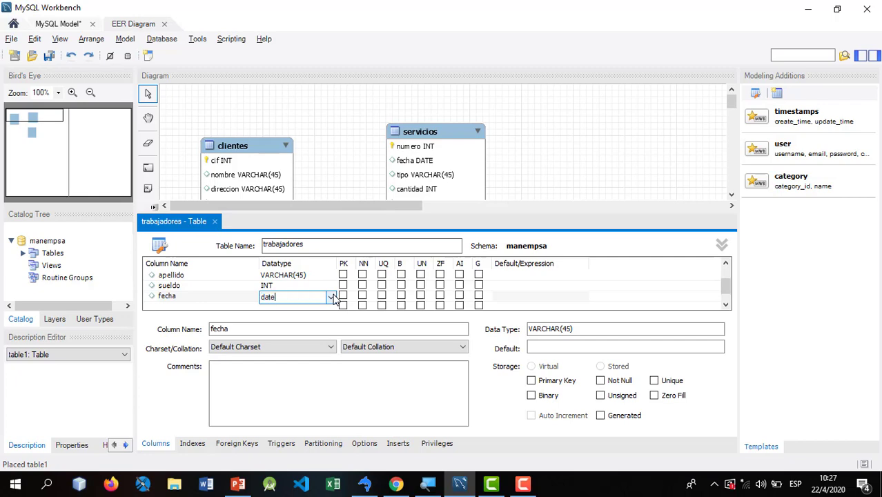
pyautogui.press('Tab')
pyautogui.hotkey('alt', 'Tab')
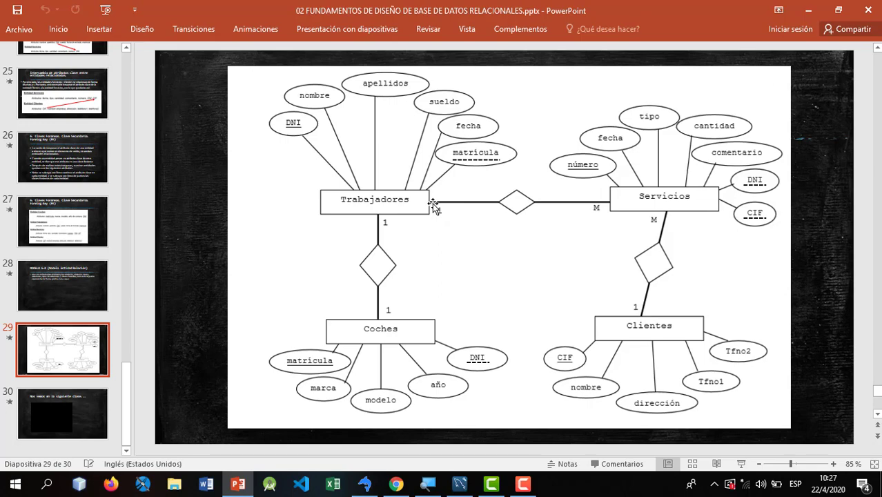
pyautogui.hotkey('alt', 'Tab')
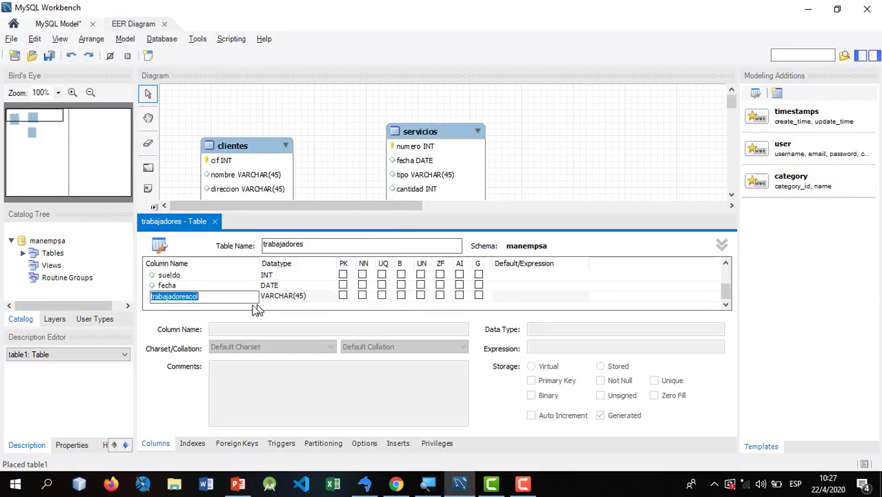
pyautogui.press('BackSpace')
pyautogui.press('Return')
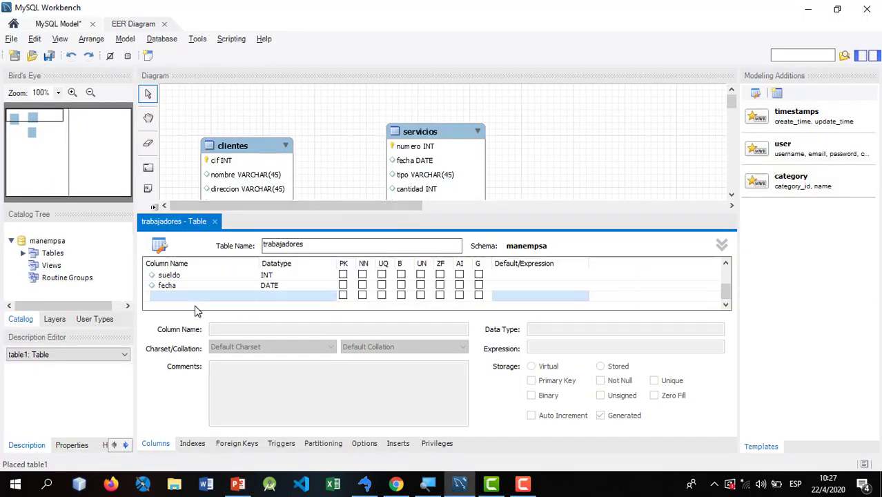
# - Arrange the diagram with servicios top middle, clientes left and trabajadores to its right
pyautogui.click(216, 222)
pyautogui.moveTo(411, 290); pyautogui.dragTo(352, 218)
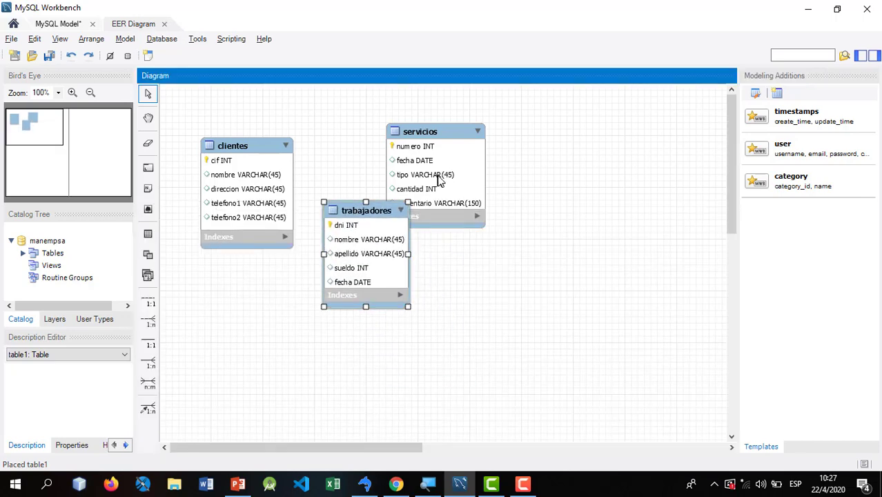
pyautogui.moveTo(436, 181); pyautogui.dragTo(517, 293)
pyautogui.moveTo(351, 261); pyautogui.dragTo(607, 178)
pyautogui.moveTo(581, 301); pyautogui.dragTo(436, 160)
pyautogui.moveTo(640, 184); pyautogui.dragTo(557, 316)
pyautogui.moveTo(428, 155); pyautogui.dragTo(396, 150)
pyautogui.moveTo(269, 182); pyautogui.dragTo(252, 205)
pyautogui.moveTo(525, 315); pyautogui.dragTo(517, 275)
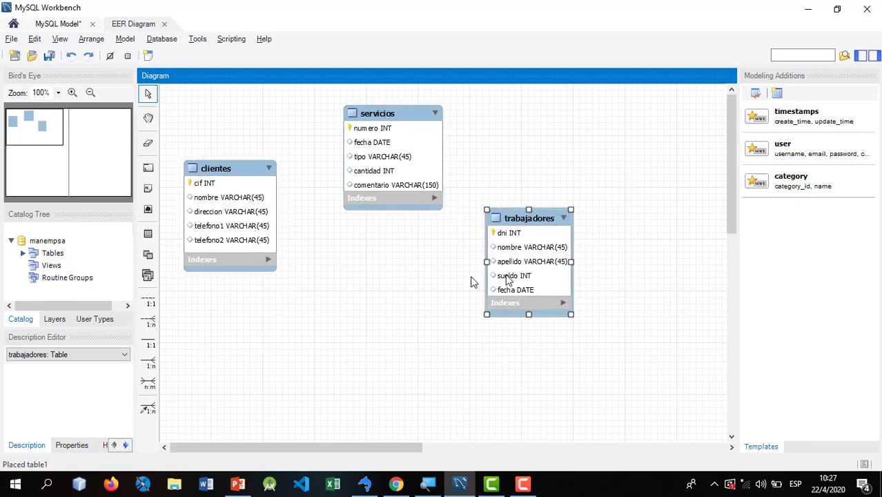
pyautogui.hotkey('alt', 'Tab')
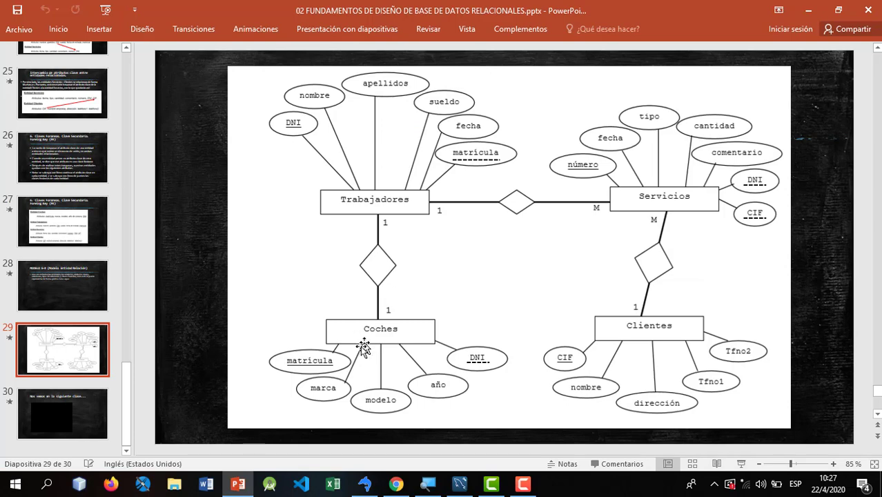
pyautogui.hotkey('alt', 'Tab')
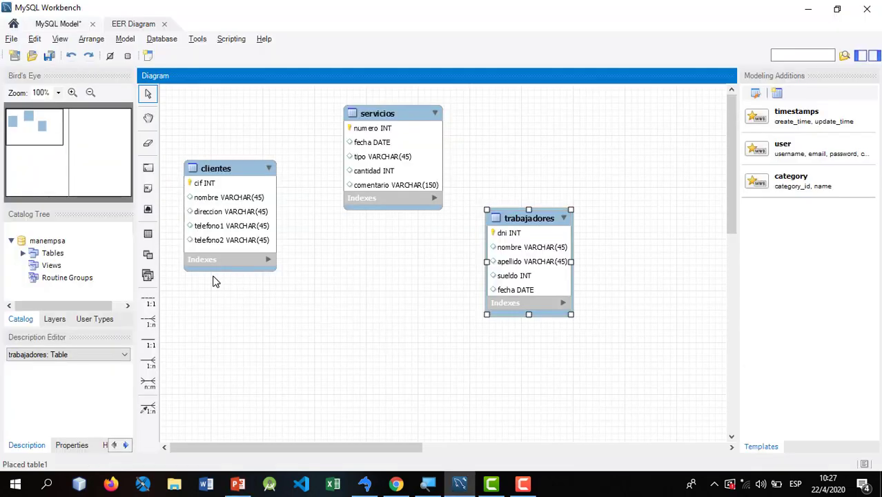
pyautogui.click(148, 233)
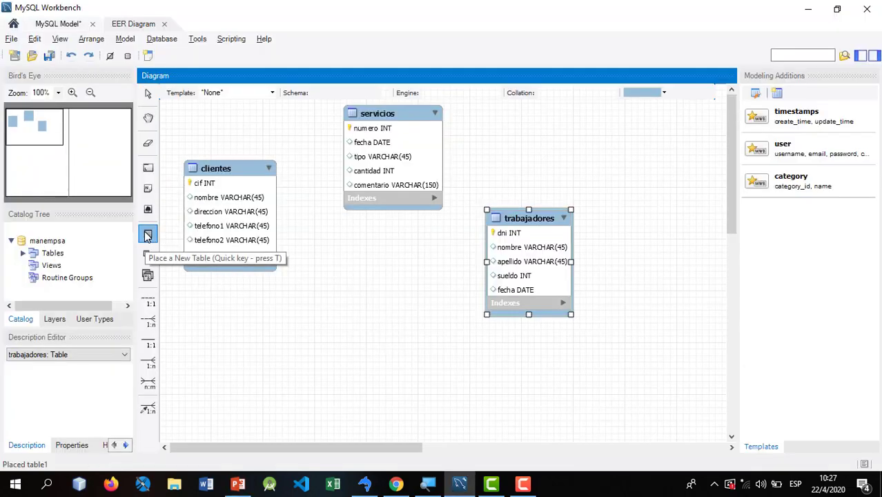
# - Place a new table on the diagram and name it coches
pyautogui.click(316, 315)
pyautogui.doubleClick(342, 316)
pyautogui.write('coches')
pyautogui.press('Return')
pyautogui.hotkey('alt', 'Tab')
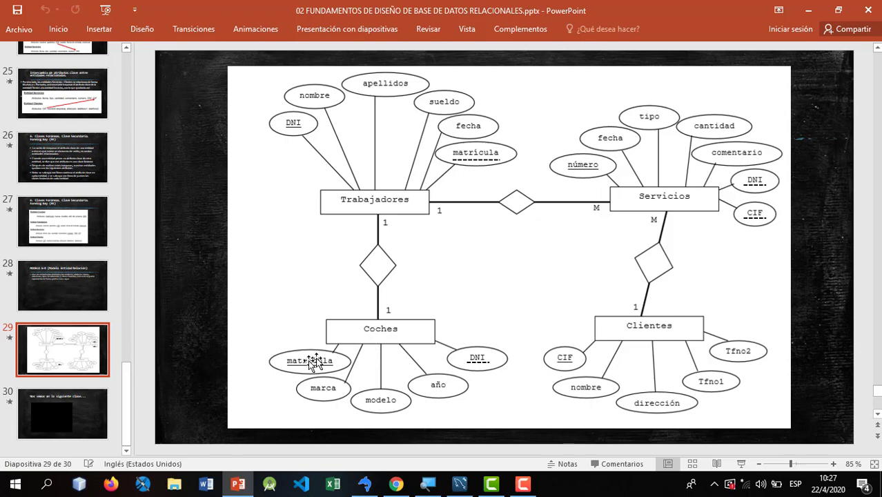
pyautogui.hotkey('alt', 'Tab')
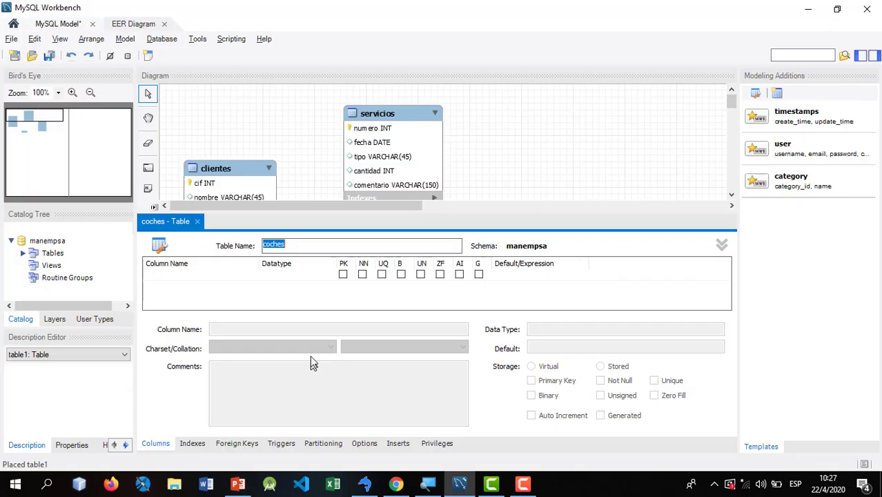
# - Add matricula as the VARCHAR(10) primary key column of coches
pyautogui.click(184, 277)
pyautogui.write('matricula')
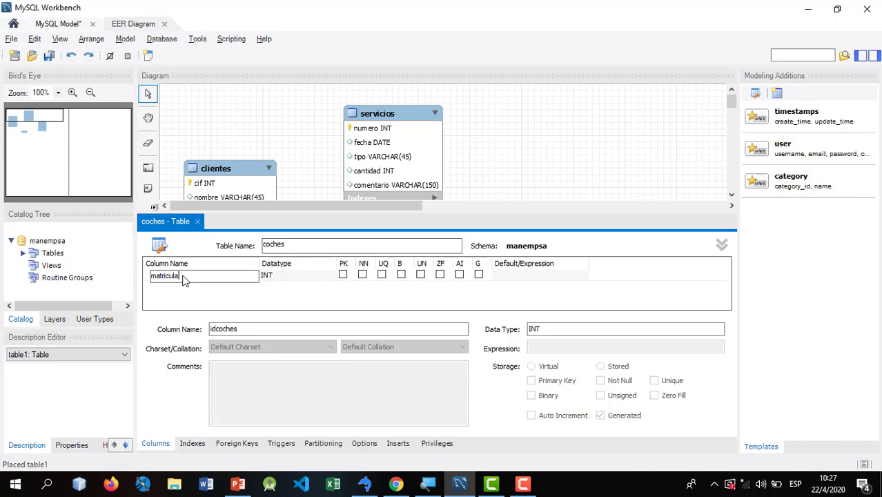
pyautogui.press('Tab')
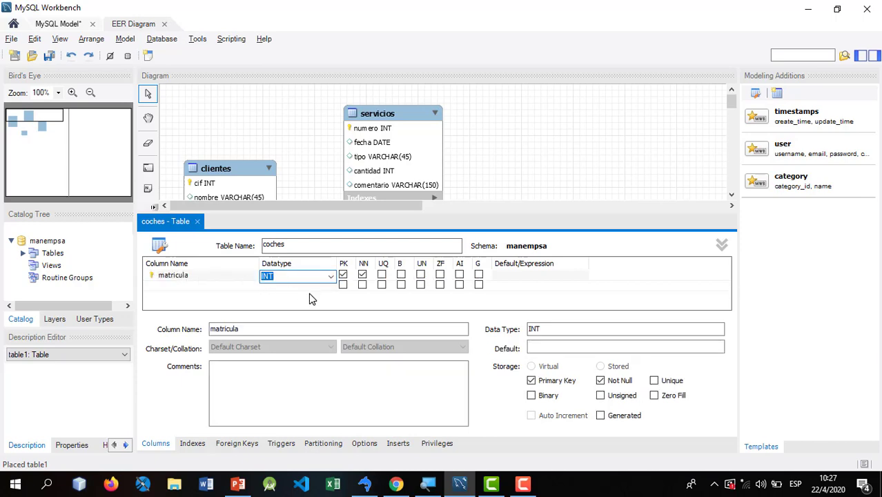
pyautogui.write('varchar(10')
pyautogui.click(309, 293)
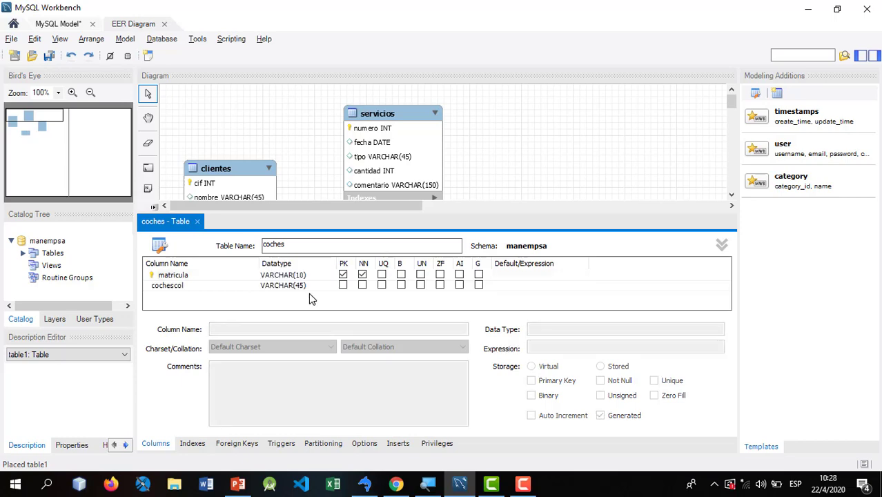
pyautogui.click(174, 275)
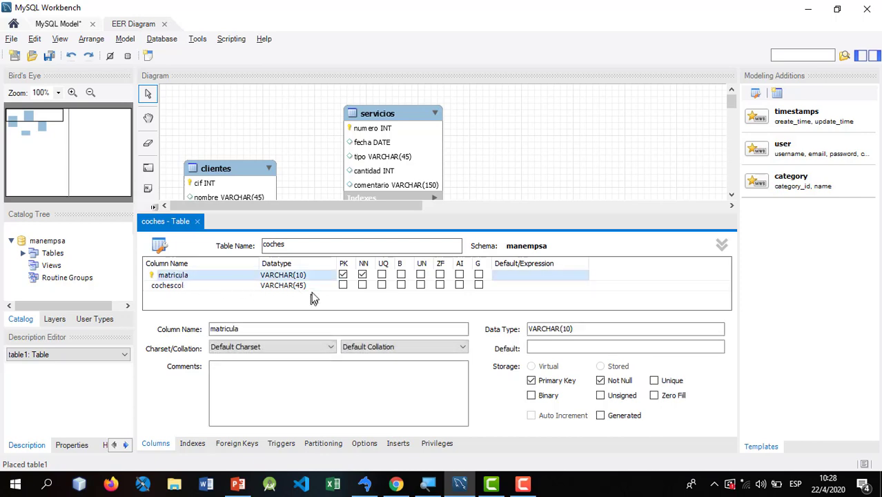
pyautogui.click(295, 275)
pyautogui.click(179, 276)
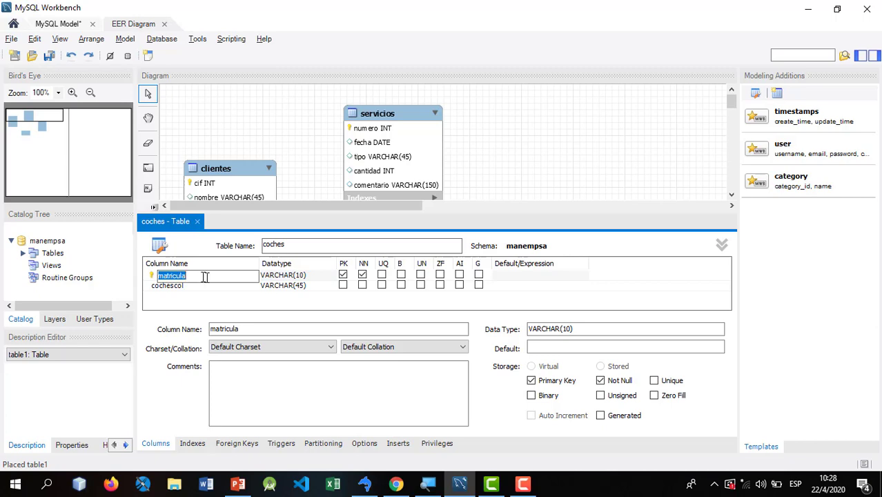
pyautogui.click(302, 276)
pyautogui.click(302, 275)
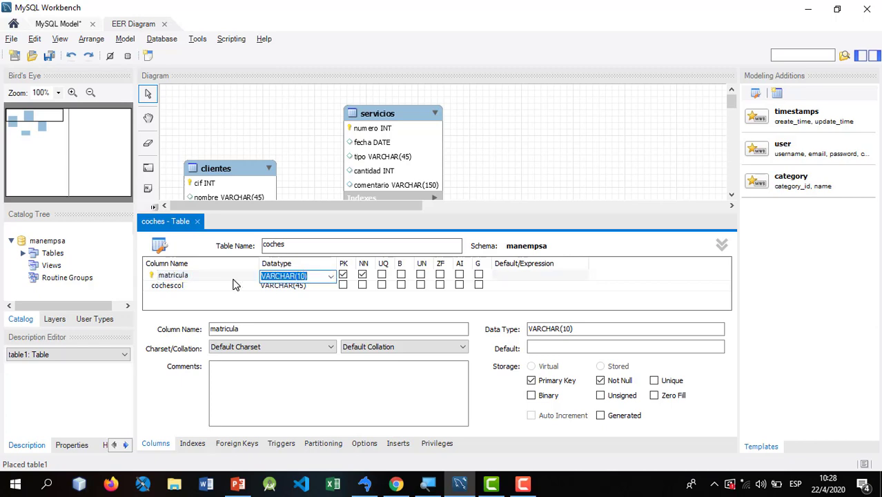
pyautogui.click(305, 276)
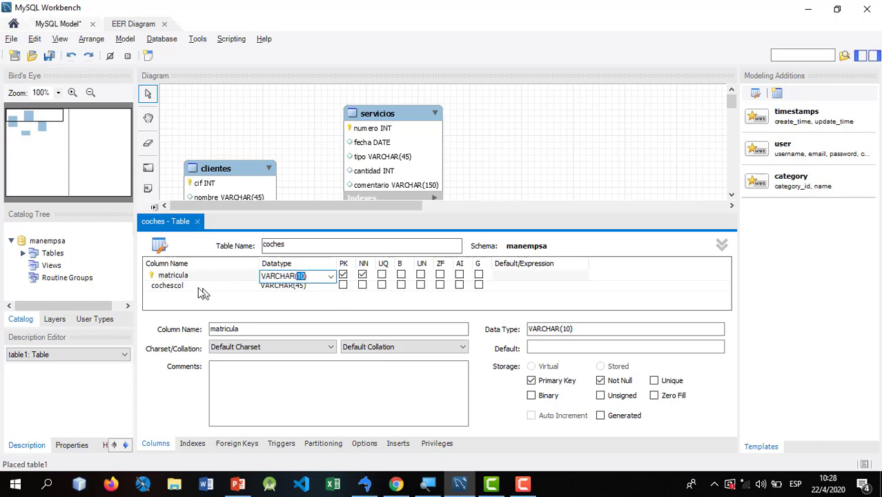
pyautogui.click(176, 279)
pyautogui.hotkey('alt', 'Tab')
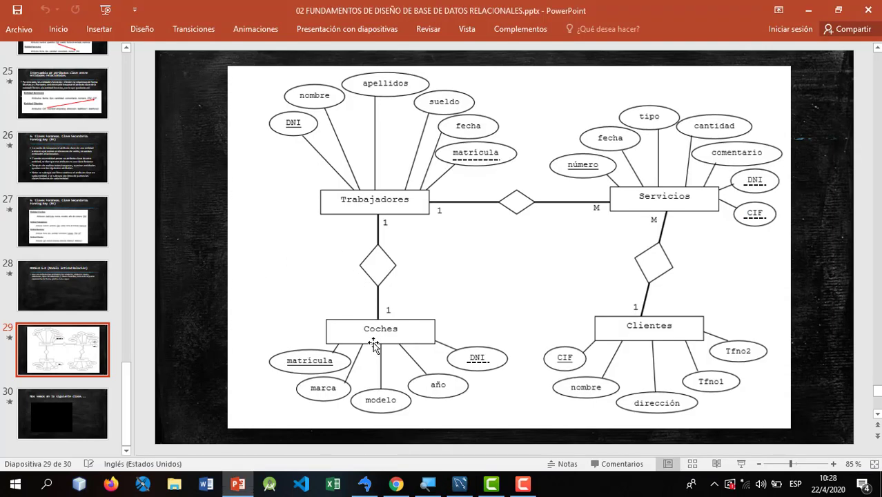
pyautogui.hotkey('alt', 'Tab')
# - Add marca and modelo columns to coches and begin a fourth column
pyautogui.doubleClick(172, 290)
pyautogui.write('ma')
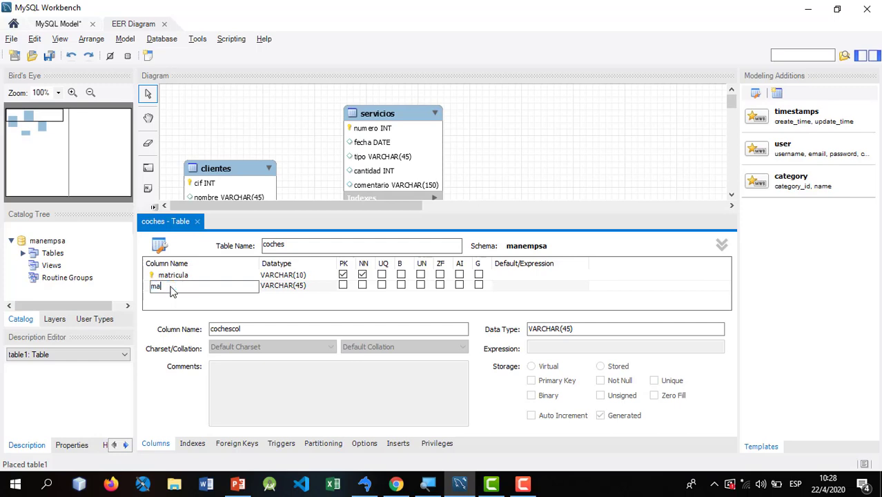
pyautogui.write('rca')
pyautogui.press('Tab')
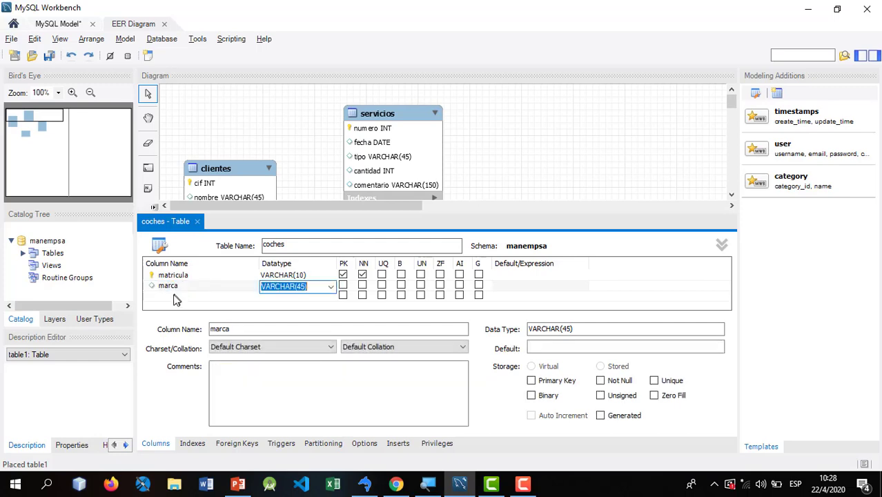
pyautogui.doubleClick(174, 297)
pyautogui.write('modelo')
pyautogui.press('Tab')
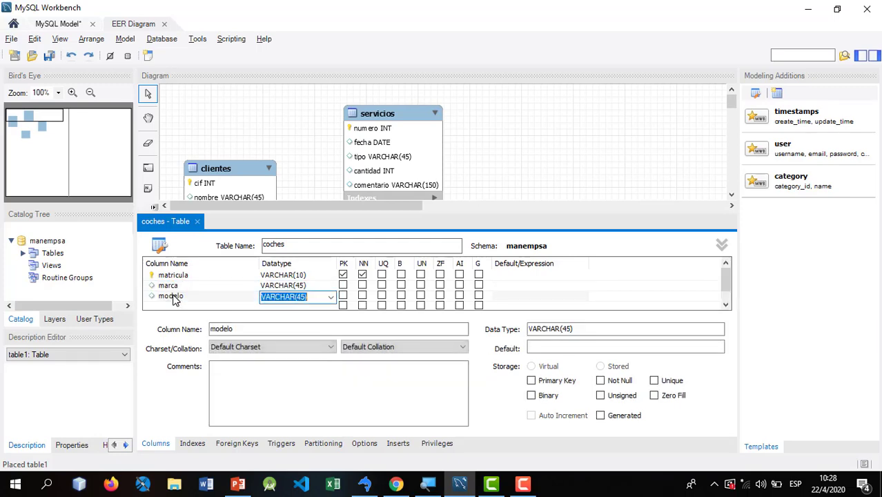
pyautogui.doubleClick(171, 307)
pyautogui.write('a')
pyautogui.press('super+space')
pyautogui.press('super+period')
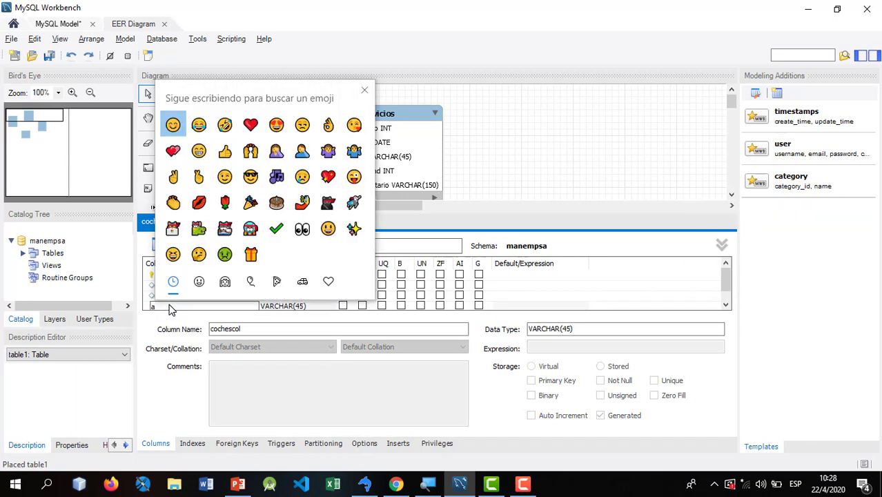
pyautogui.press('Escape')
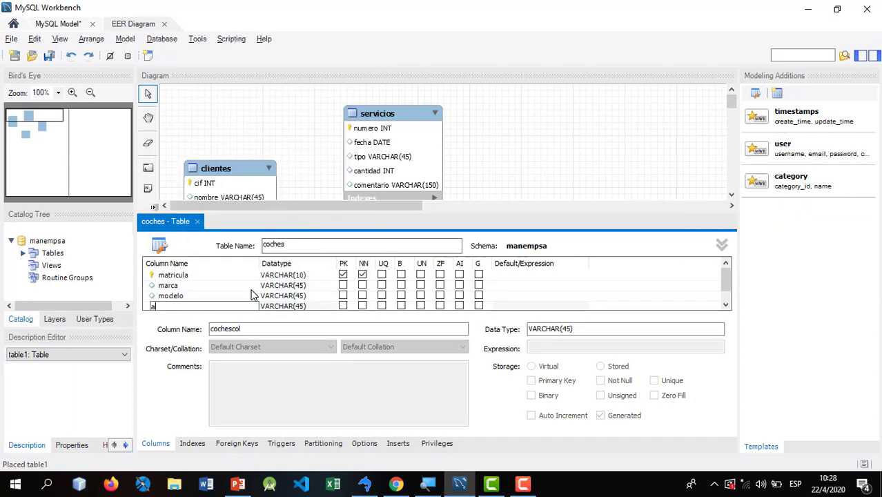
pyautogui.hotkey('alt', 'Tab')
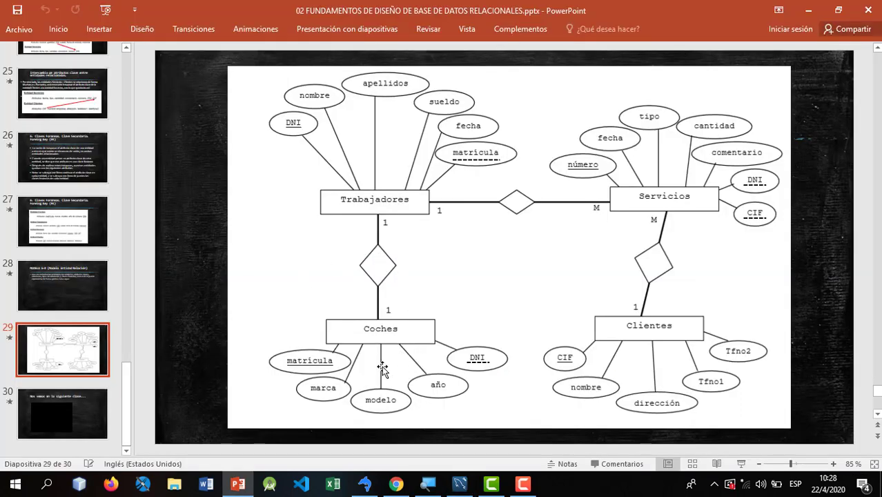
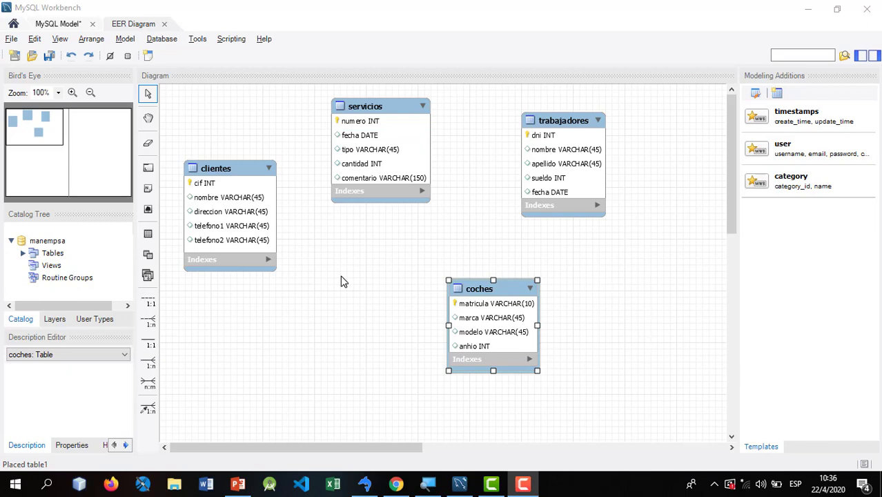
# - Draw a 1:1 non-identifying relationship from trabajadores to coches, adding coches_matricula to trabajadores
pyautogui.click(148, 302)
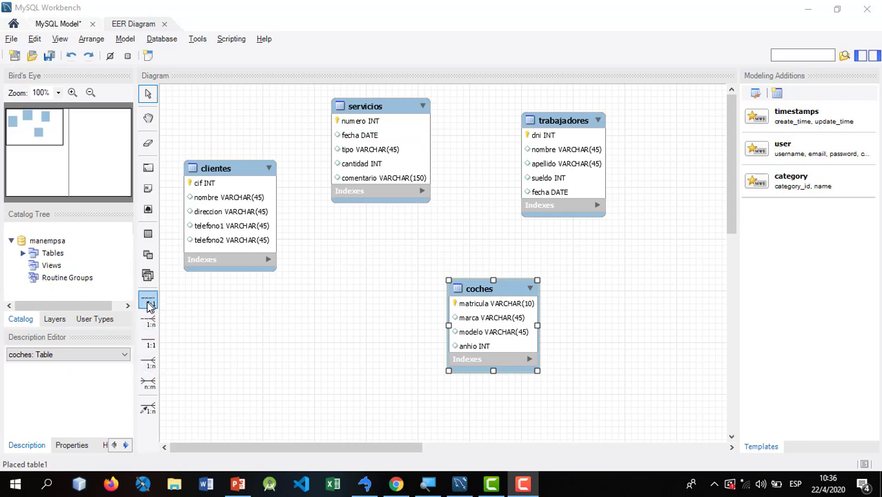
pyautogui.click(149, 345)
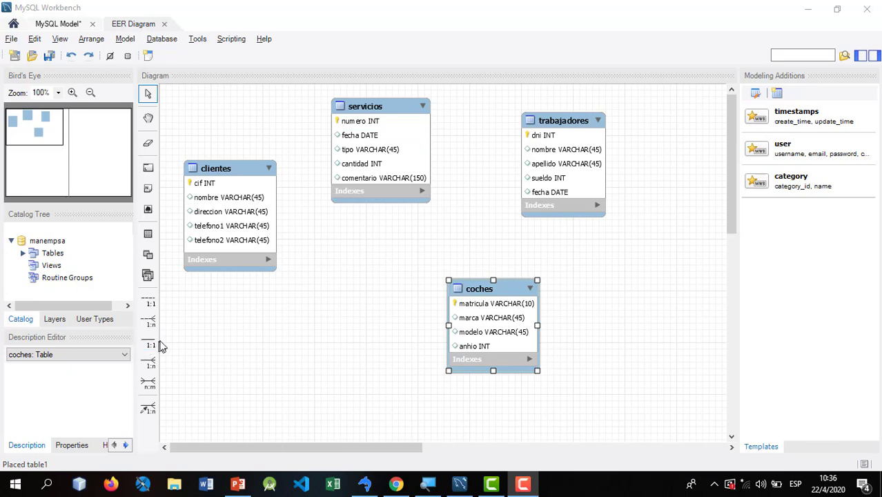
pyautogui.click(150, 306)
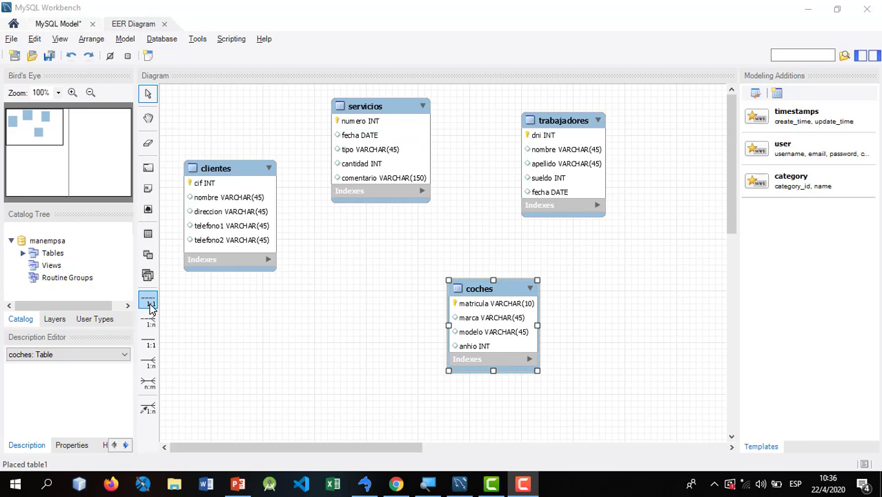
pyautogui.click(151, 308)
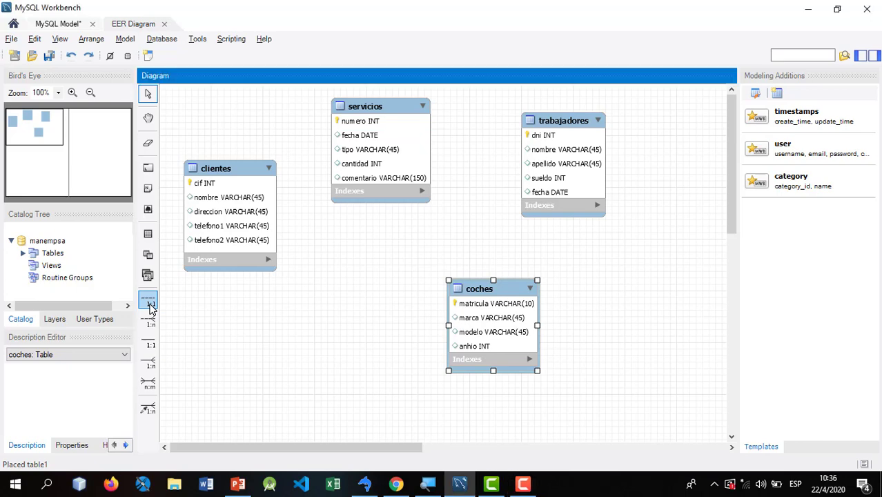
pyautogui.click(149, 302)
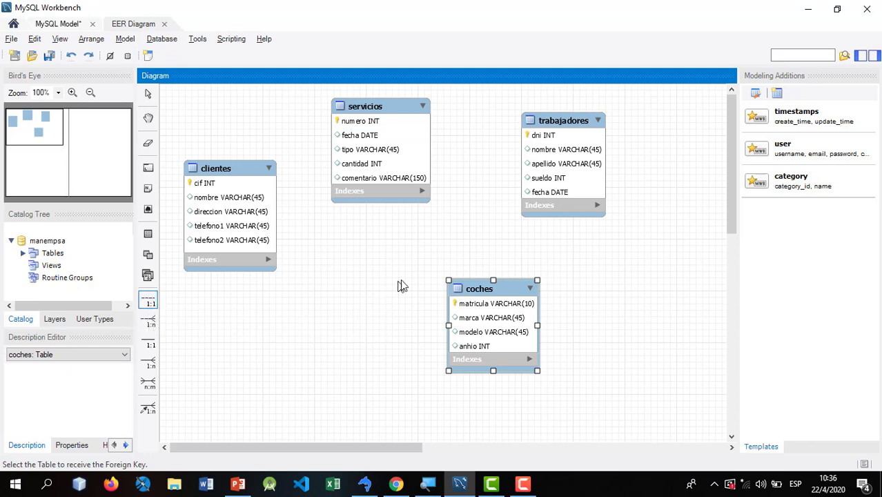
pyautogui.click(550, 156)
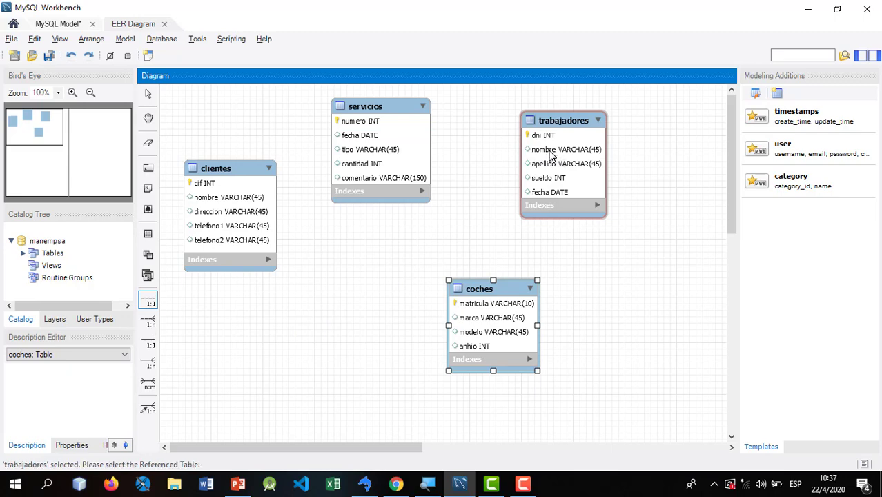
pyautogui.click(481, 297)
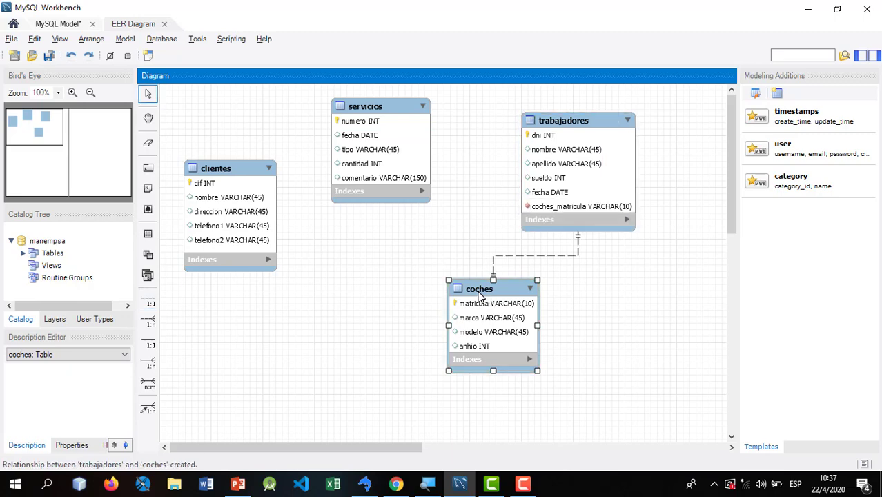
pyautogui.moveTo(524, 290); pyautogui.dragTo(539, 309)
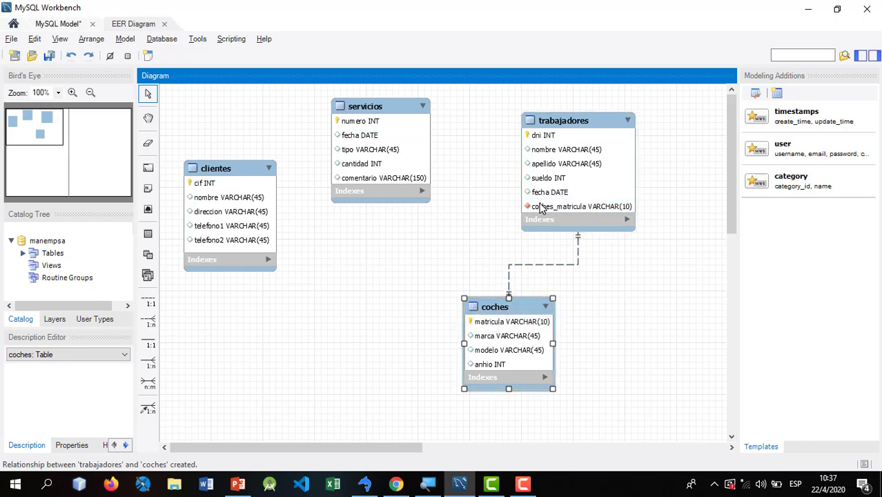
pyautogui.rightClick(514, 265)
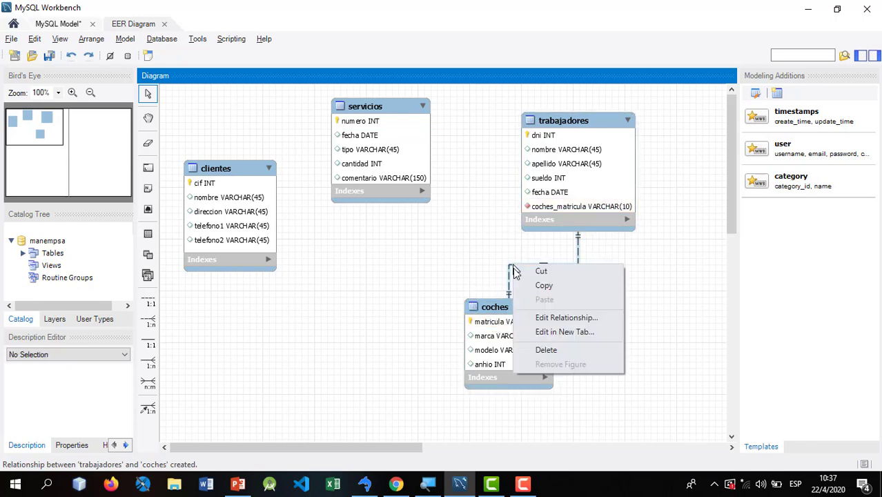
pyautogui.click(545, 351)
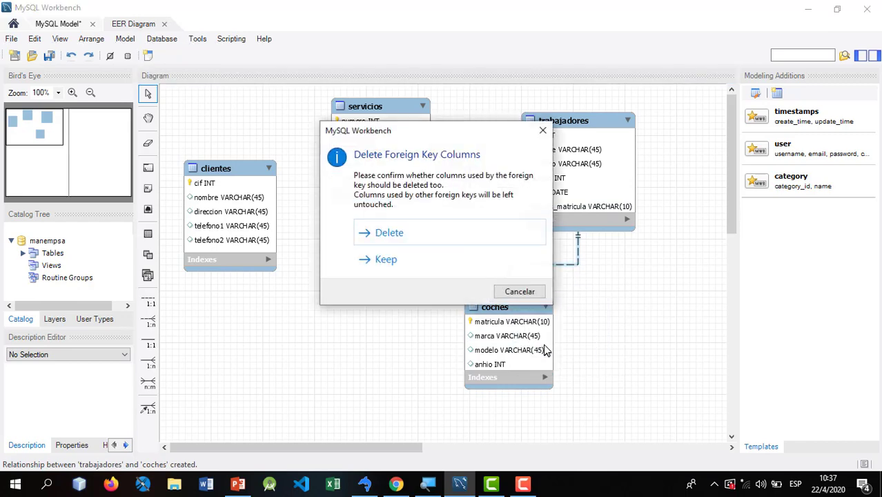
pyautogui.click(436, 232)
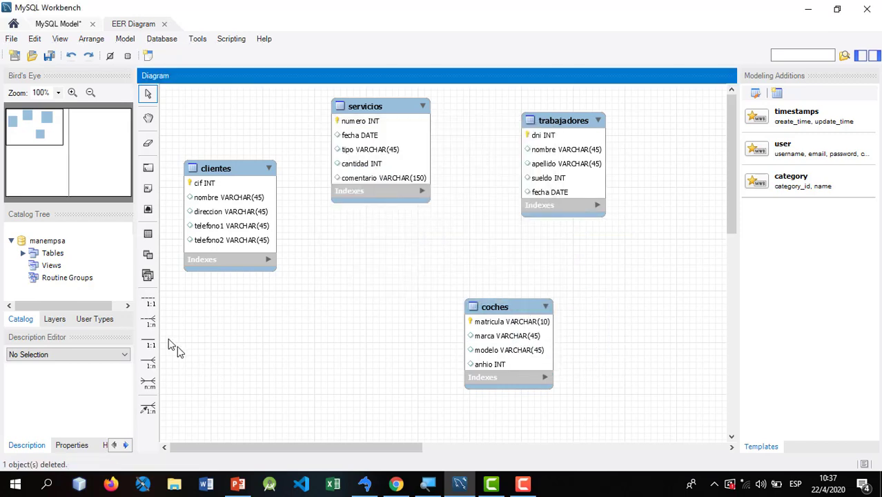
pyautogui.click(146, 305)
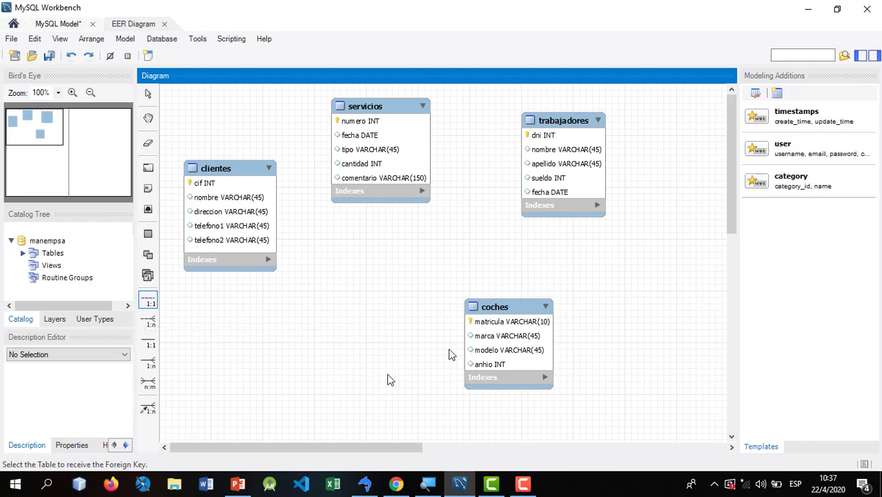
pyautogui.click(501, 312)
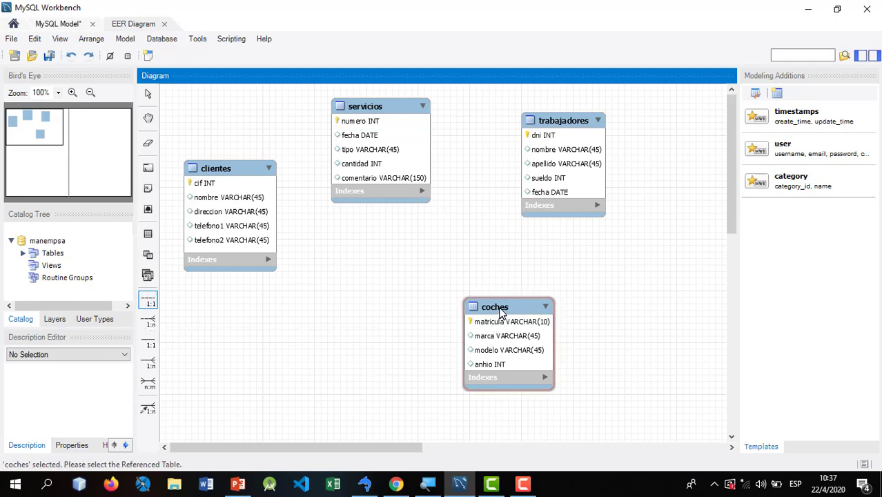
pyautogui.click(558, 177)
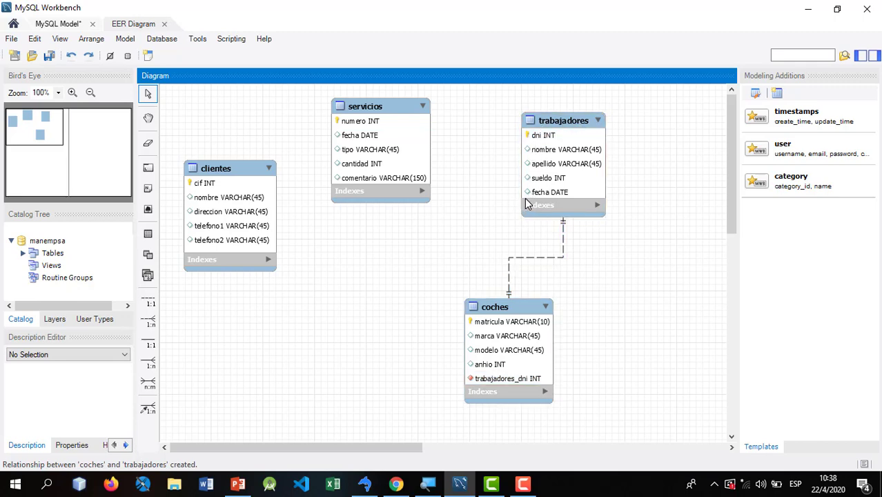
pyautogui.rightClick(520, 259)
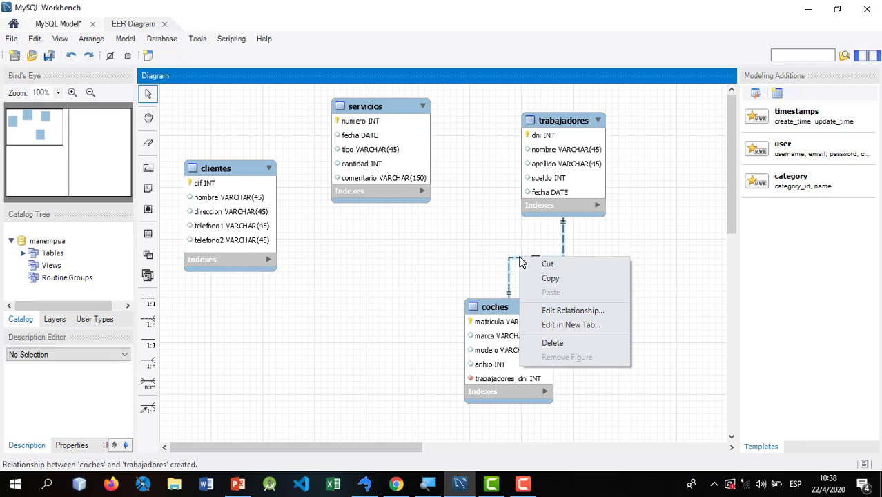
pyautogui.click(554, 343)
pyautogui.click(455, 232)
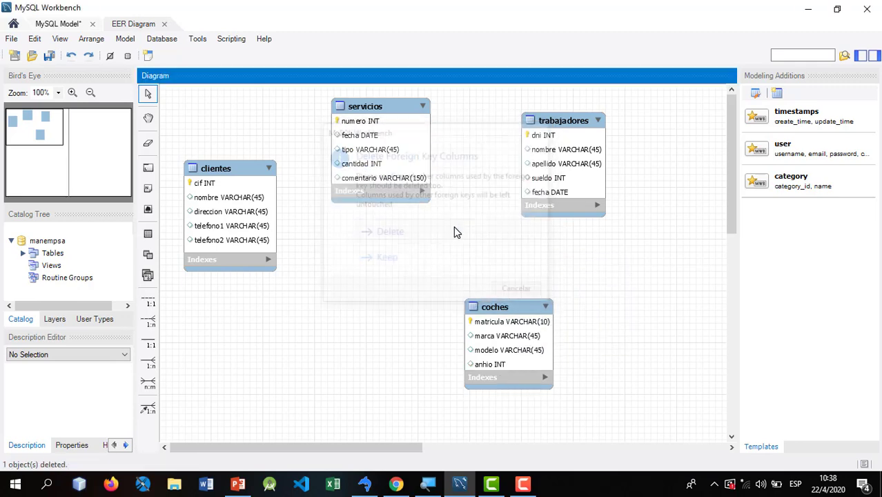
pyautogui.click(146, 306)
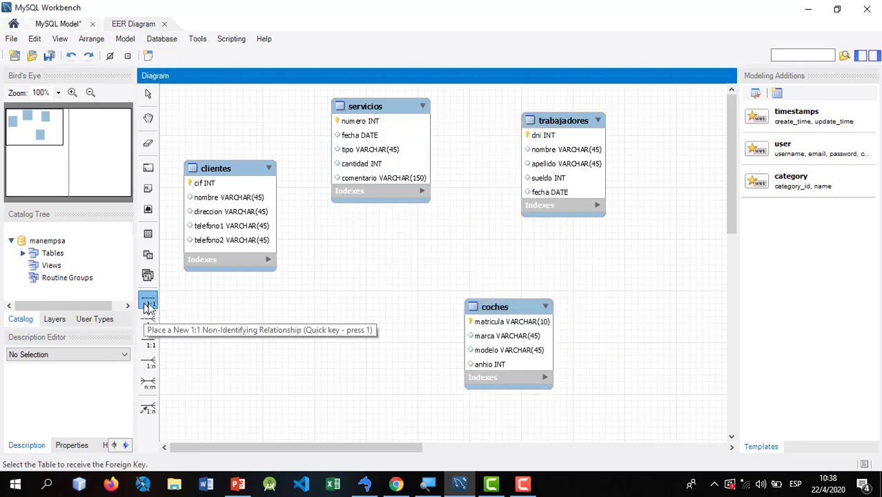
pyautogui.click(565, 185)
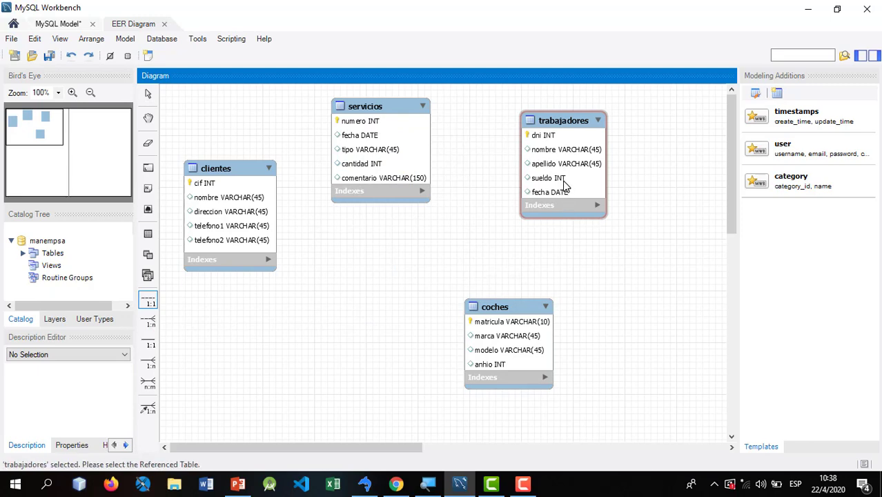
pyautogui.click(508, 307)
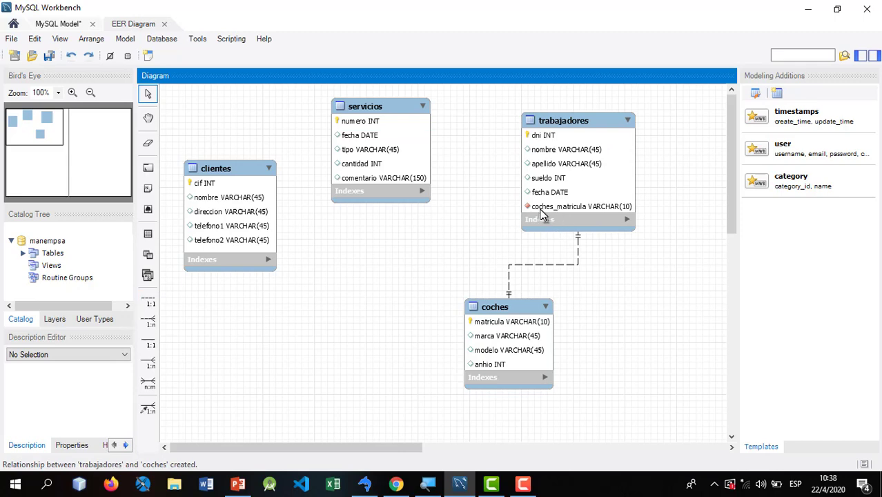
# - In the trabajadores table, rename the coches_matricula column to matricula
pyautogui.doubleClick(565, 204)
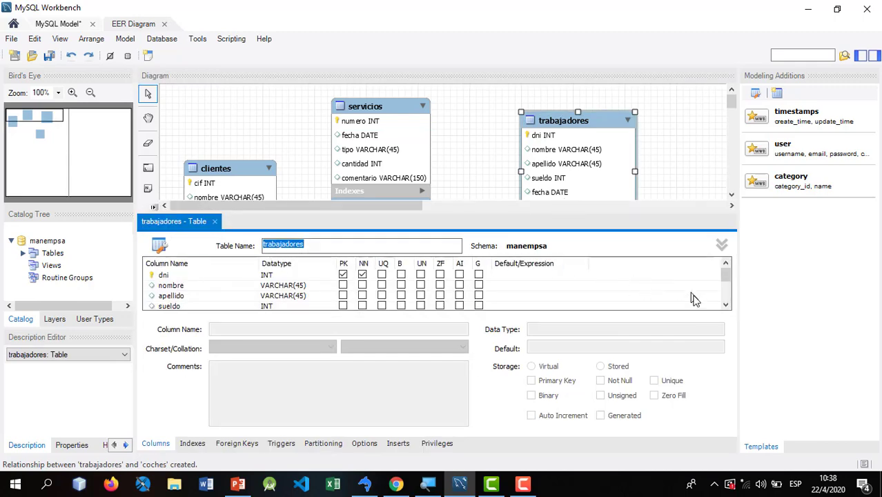
pyautogui.click(725, 305)
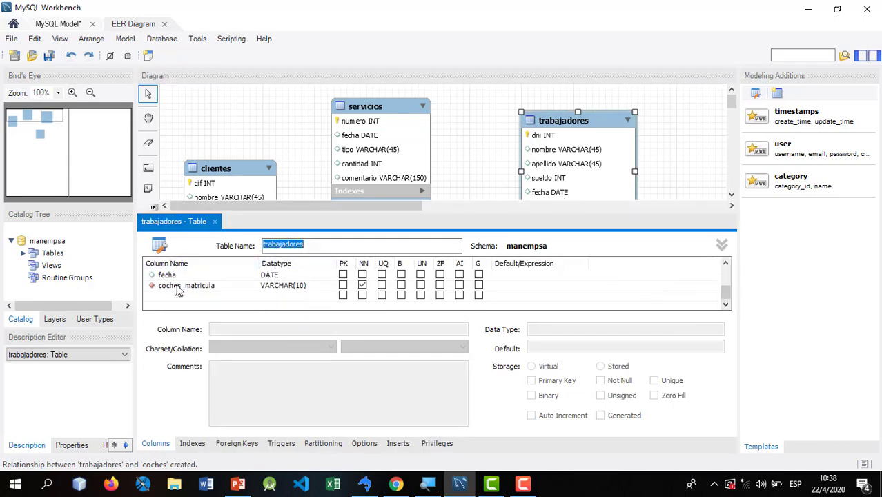
pyautogui.doubleClick(185, 286)
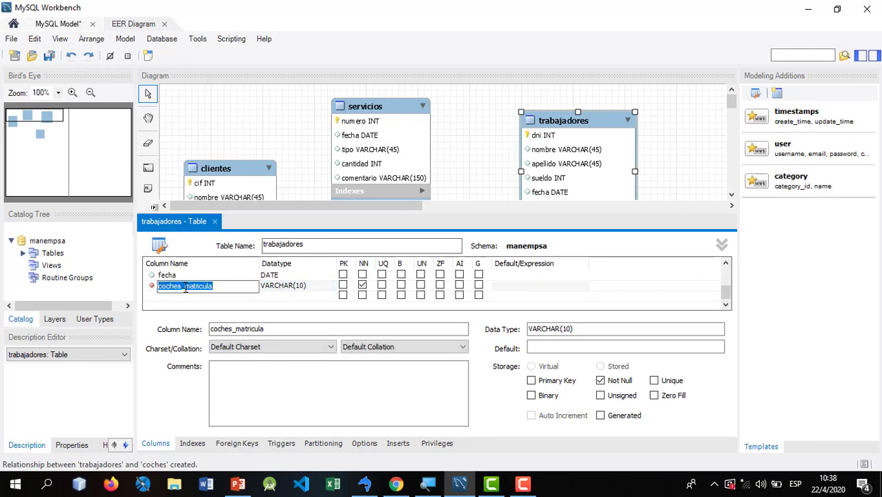
pyautogui.moveTo(185, 286); pyautogui.dragTo(149, 289)
pyautogui.press('BackSpace')
pyautogui.press('Tab')
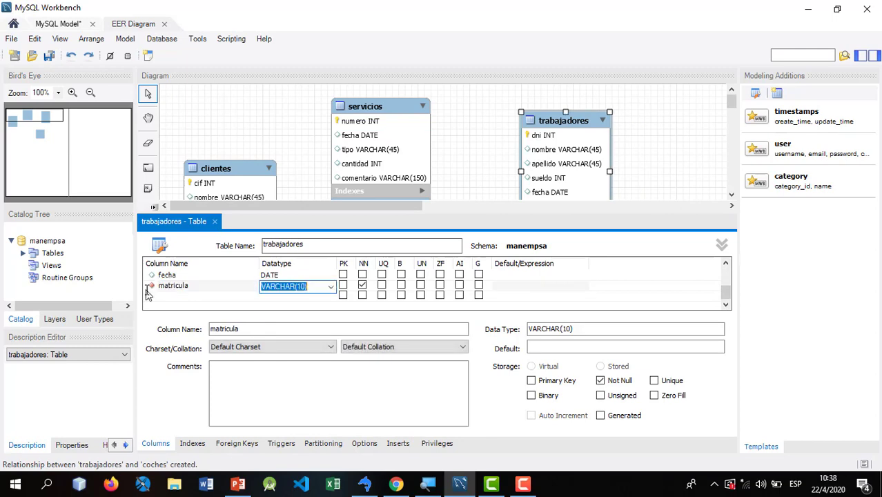
pyautogui.click(215, 222)
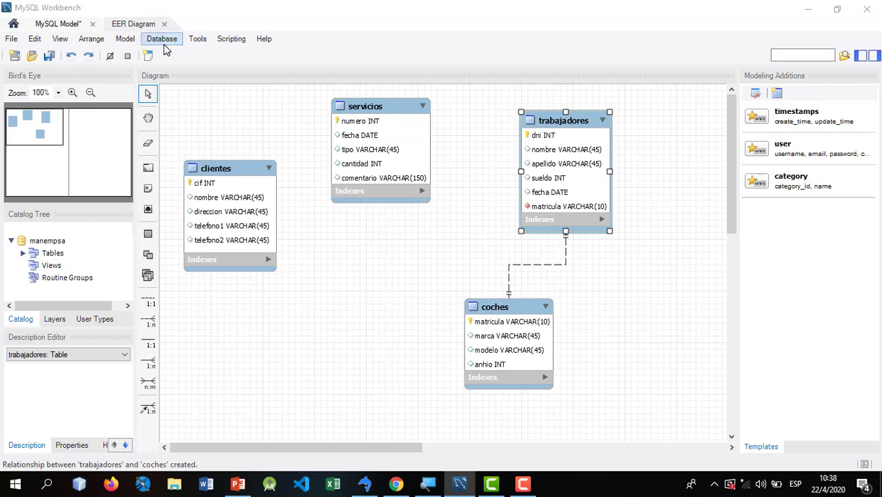
# - In Model Options, set the foreign key column name pattern to just %column%, without the table prefix
pyautogui.click(126, 39)
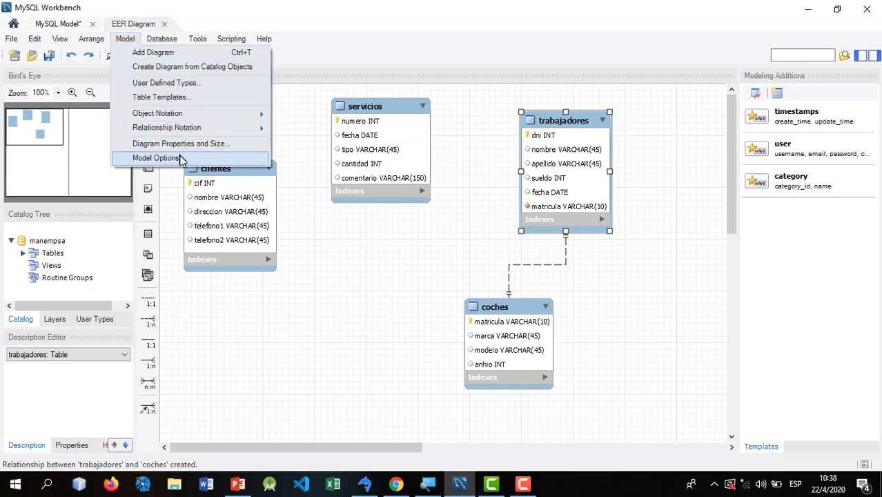
pyautogui.click(156, 158)
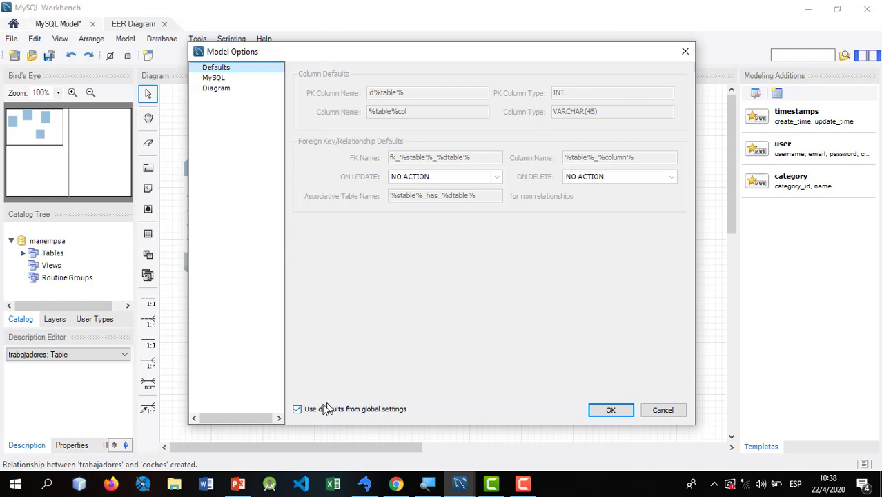
pyautogui.click(298, 409)
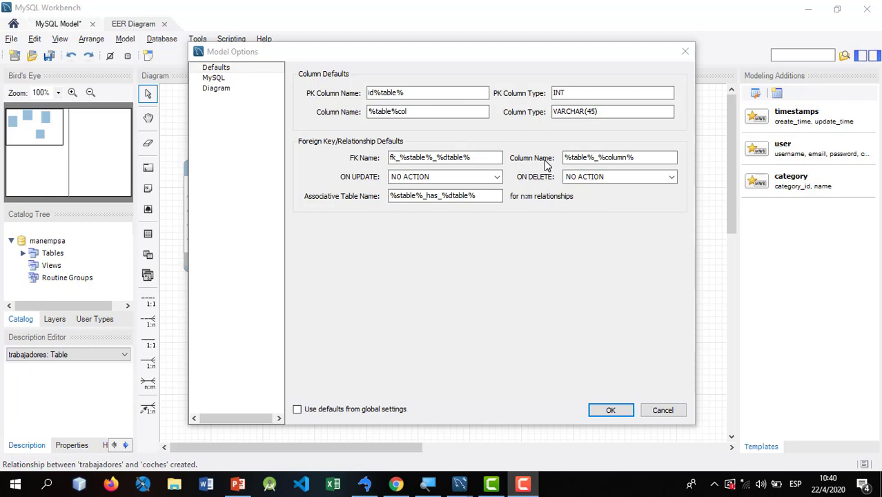
pyautogui.click(598, 158)
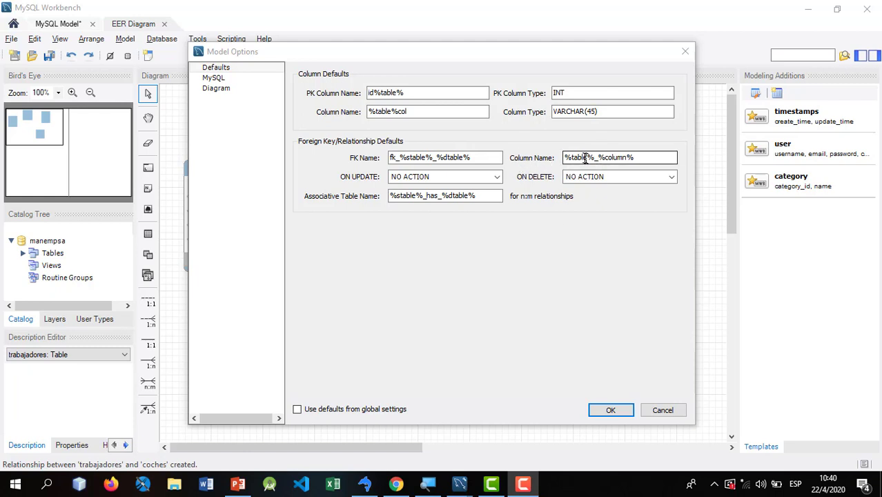
pyautogui.doubleClick(585, 158)
pyautogui.click(581, 158)
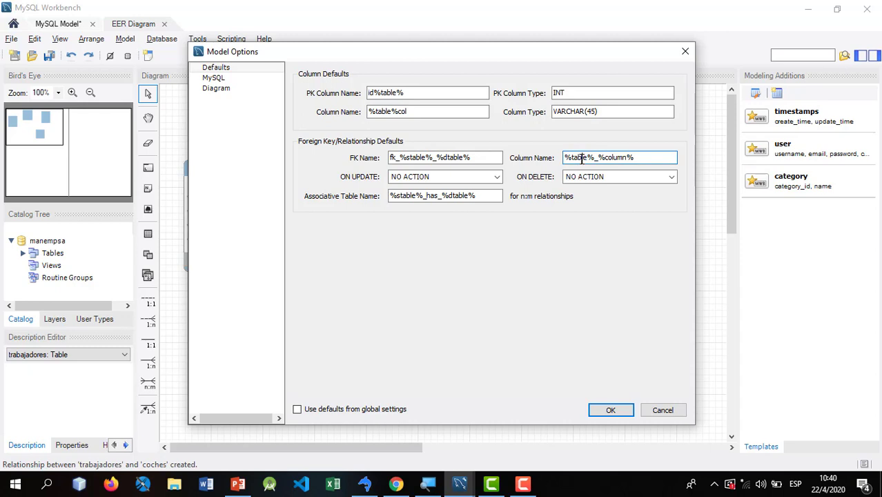
pyautogui.write('_')
pyautogui.moveTo(596, 157); pyautogui.dragTo(563, 157)
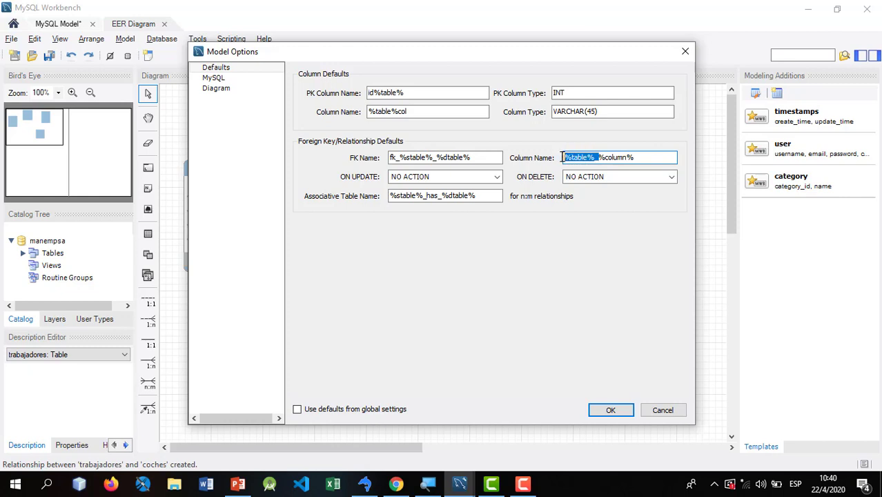
pyautogui.press('BackSpace')
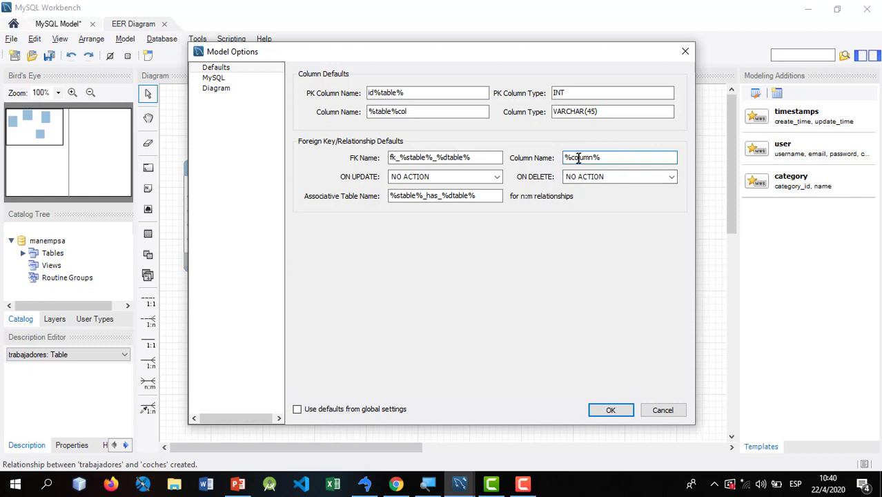
pyautogui.moveTo(583, 158)
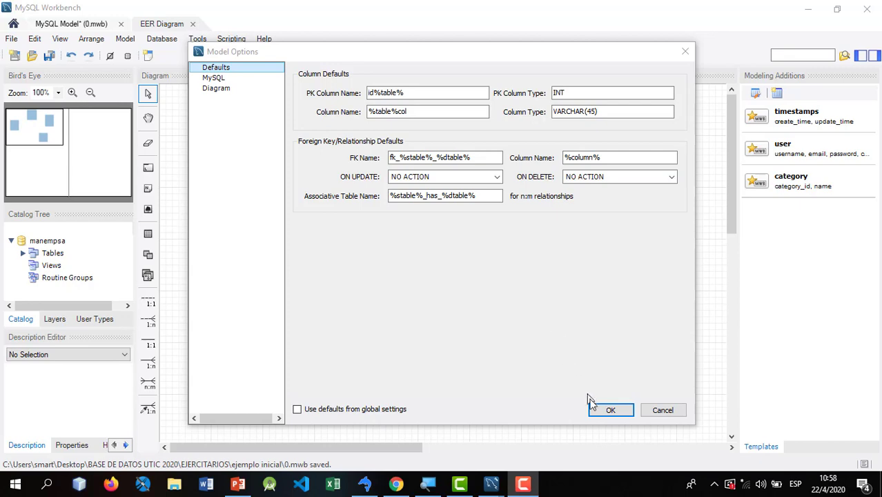
pyautogui.click(599, 411)
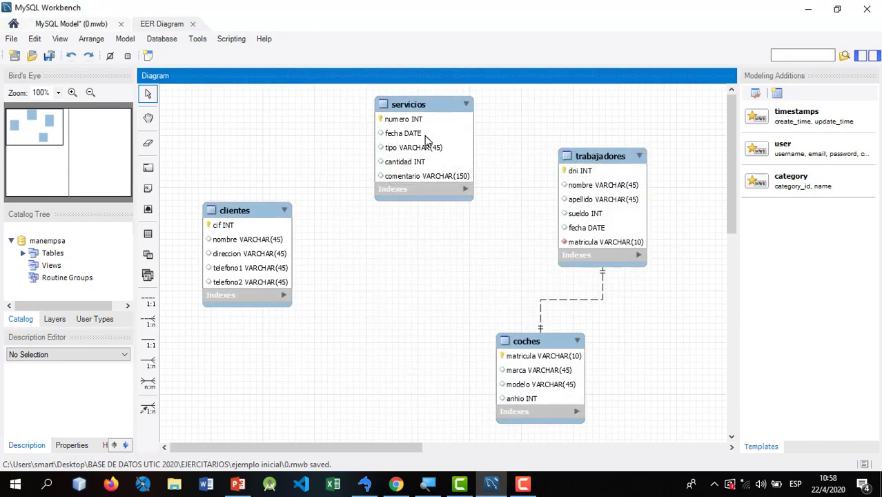
pyautogui.click(238, 483)
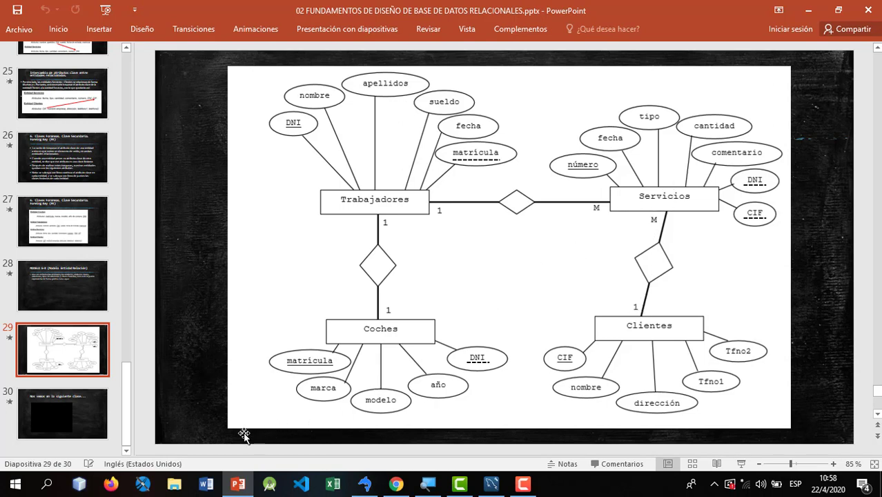
pyautogui.click(491, 483)
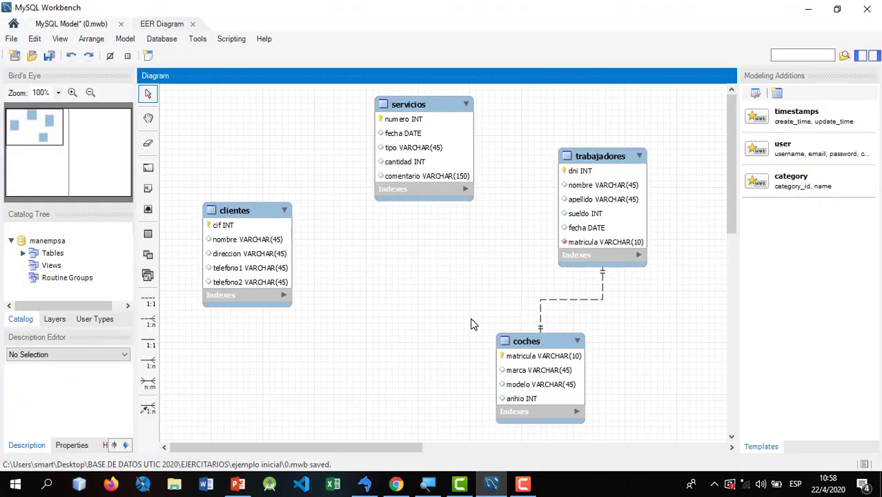
# - Try a one-to-many link from servicios to clientes, compare it with the ER slide, then delete it with its column
pyautogui.click(149, 321)
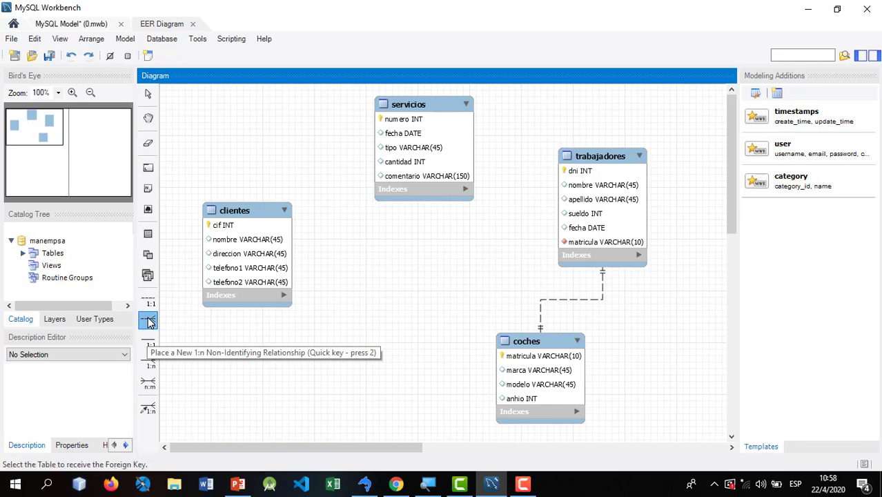
pyautogui.click(389, 123)
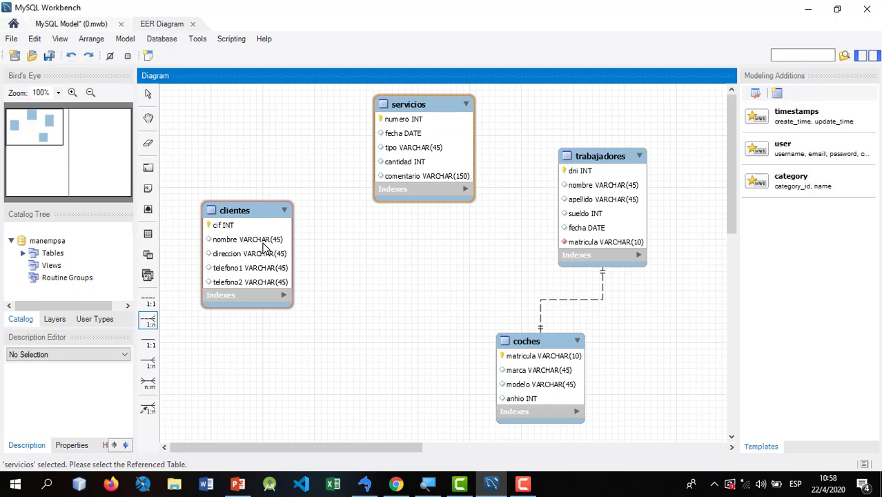
pyautogui.click(264, 246)
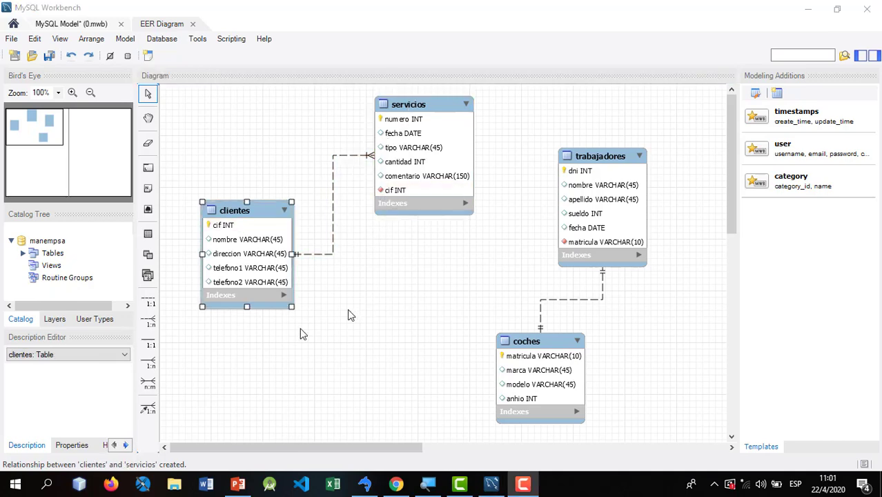
pyautogui.click(236, 486)
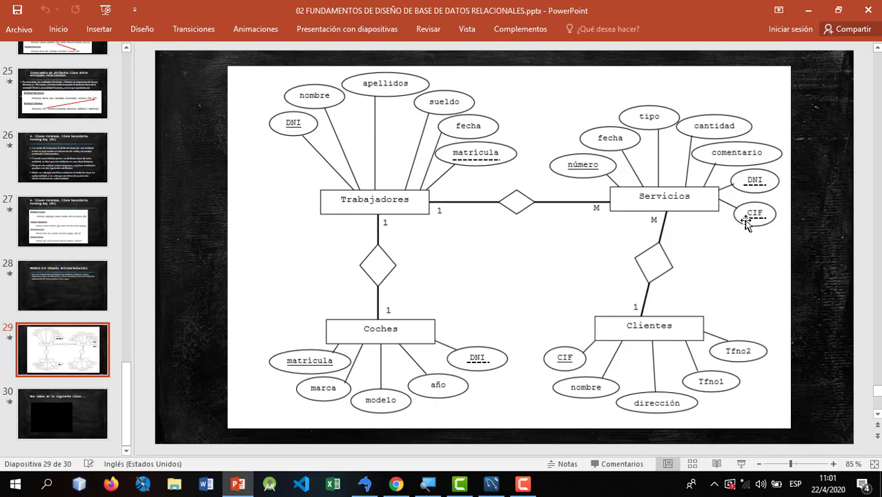
pyautogui.click(808, 9)
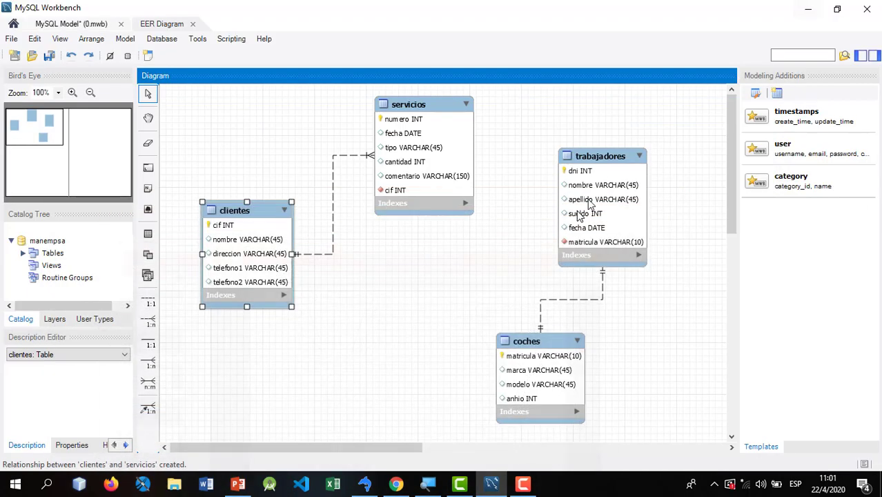
pyautogui.click(334, 178)
pyautogui.rightClick(332, 175)
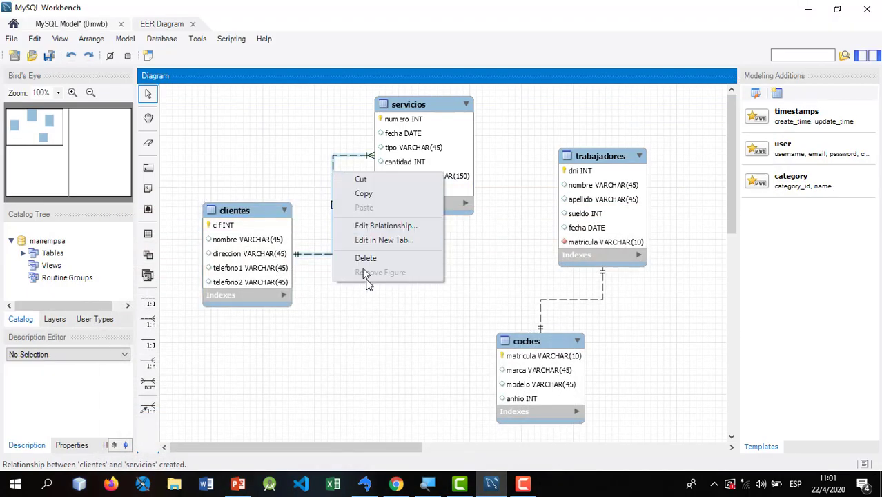
pyautogui.click(366, 260)
pyautogui.click(386, 234)
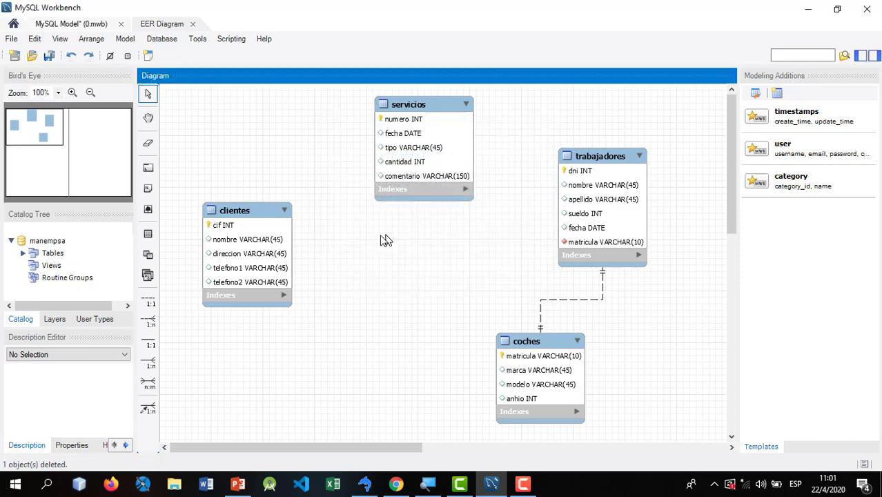
# - Try the reverse link from clientes to servicios, delete it with its foreign key, and reopen the ER slide
pyautogui.click(148, 320)
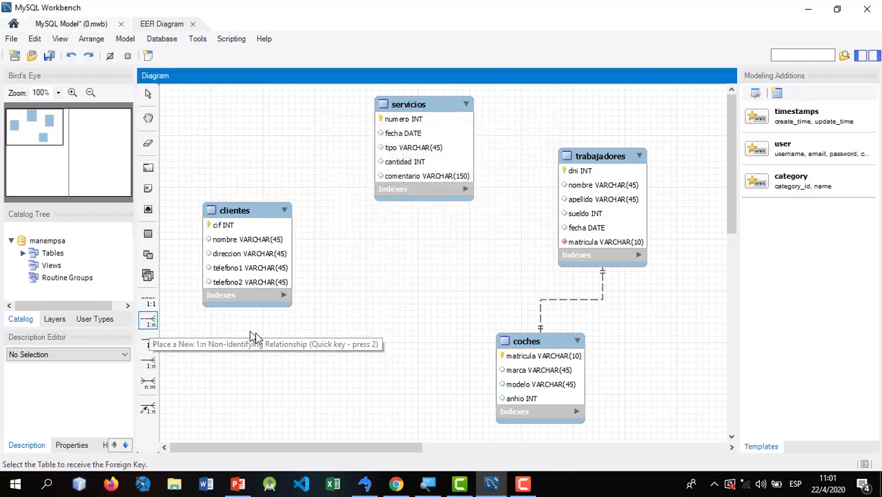
pyautogui.click(249, 228)
pyautogui.click(408, 154)
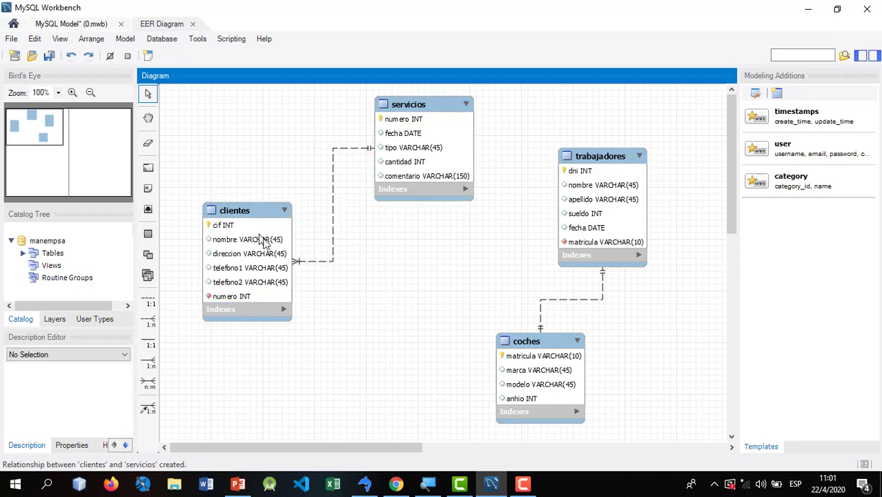
pyautogui.rightClick(335, 228)
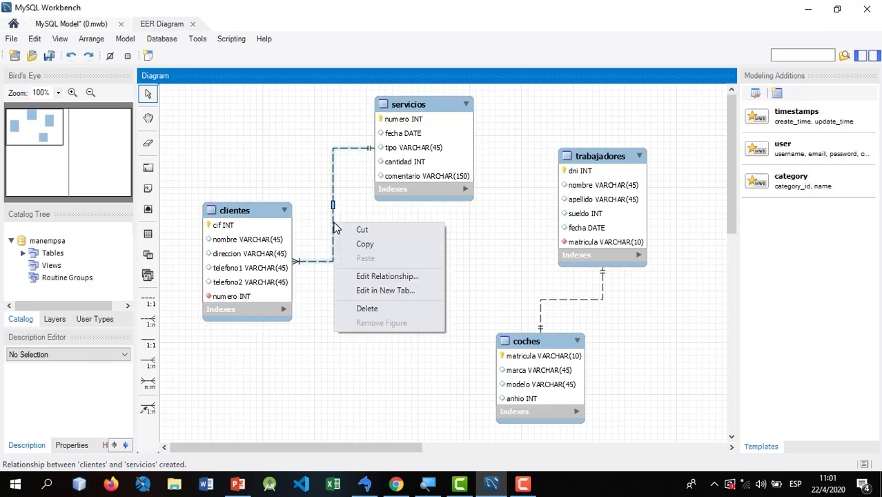
pyautogui.click(378, 306)
pyautogui.click(416, 234)
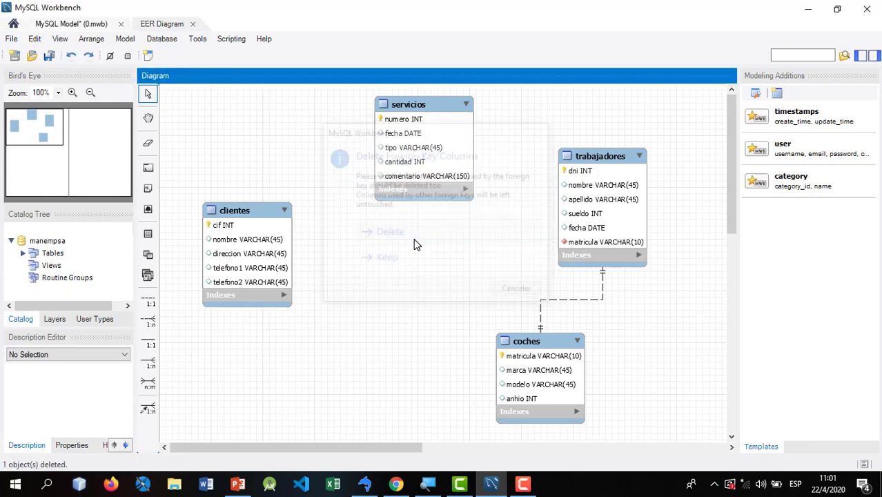
pyautogui.click(237, 483)
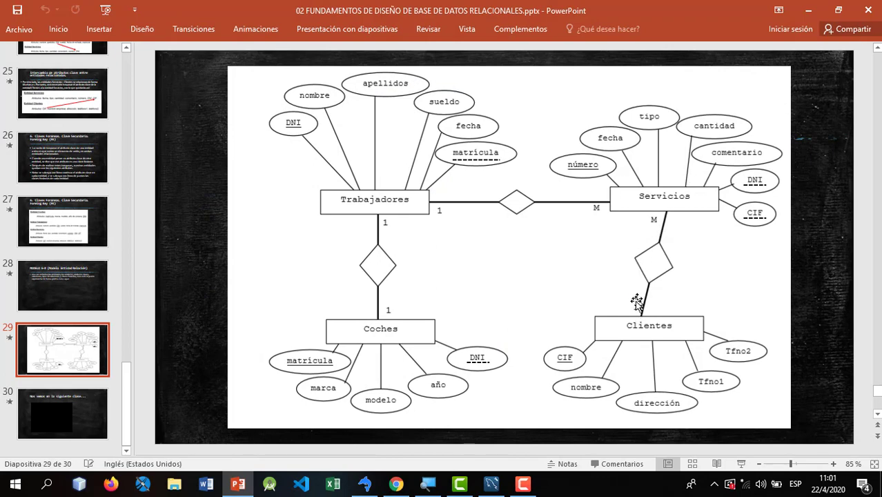
# - Add one-to-many links from servicios to clientes (cif) and to trabajadores (dni), then recheck the ER slide
pyautogui.click(807, 10)
pyautogui.click(148, 326)
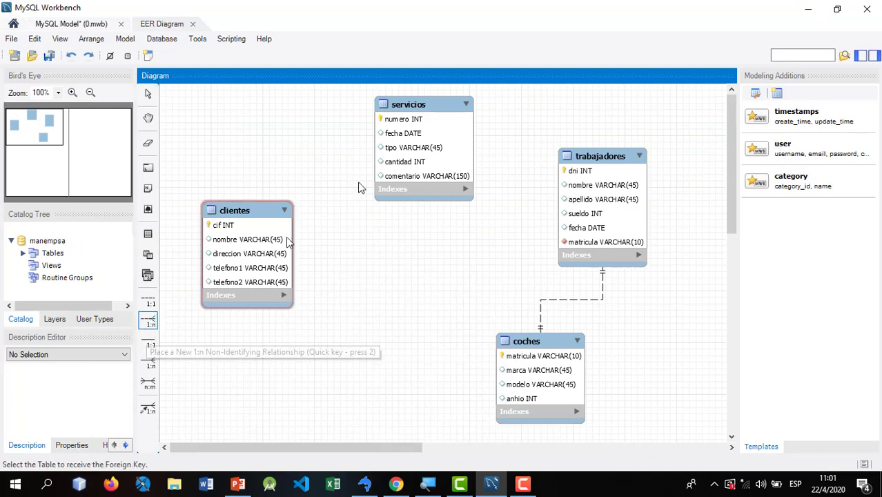
pyautogui.click(419, 161)
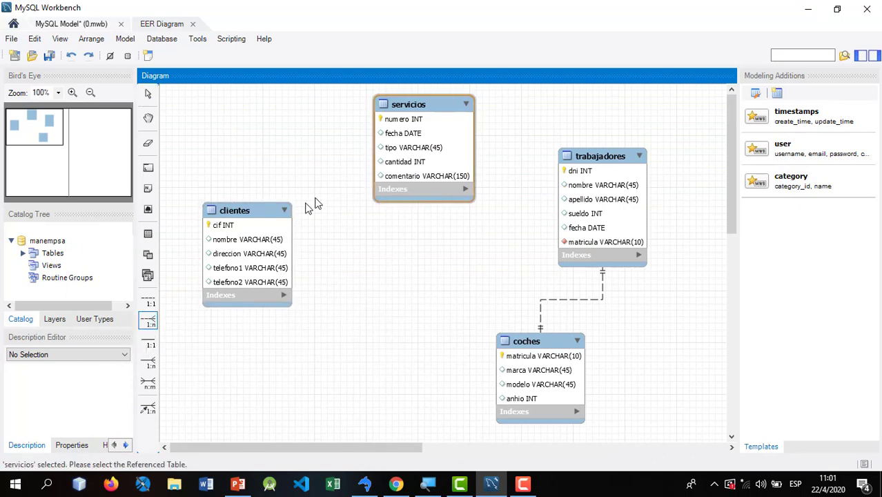
pyautogui.click(271, 237)
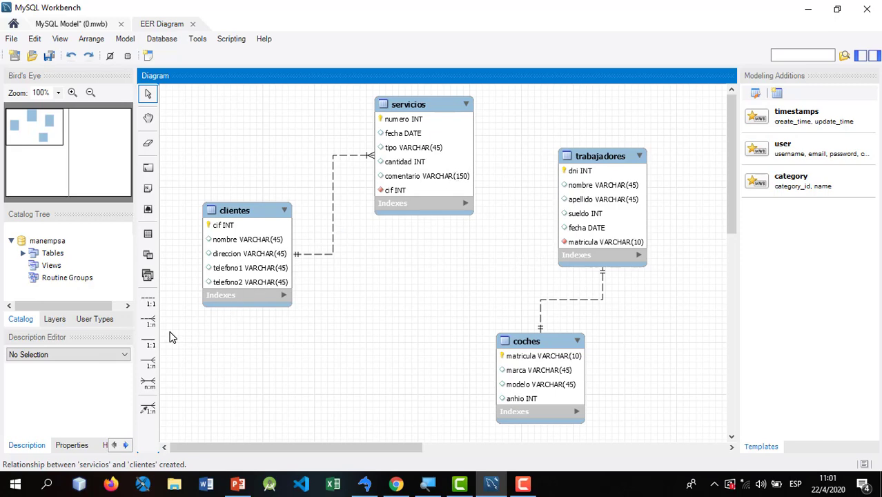
pyautogui.click(149, 323)
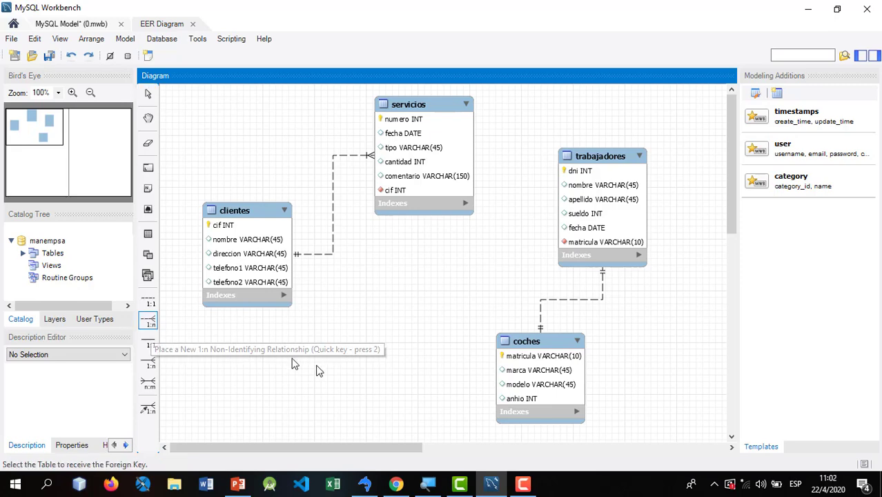
pyautogui.click(465, 153)
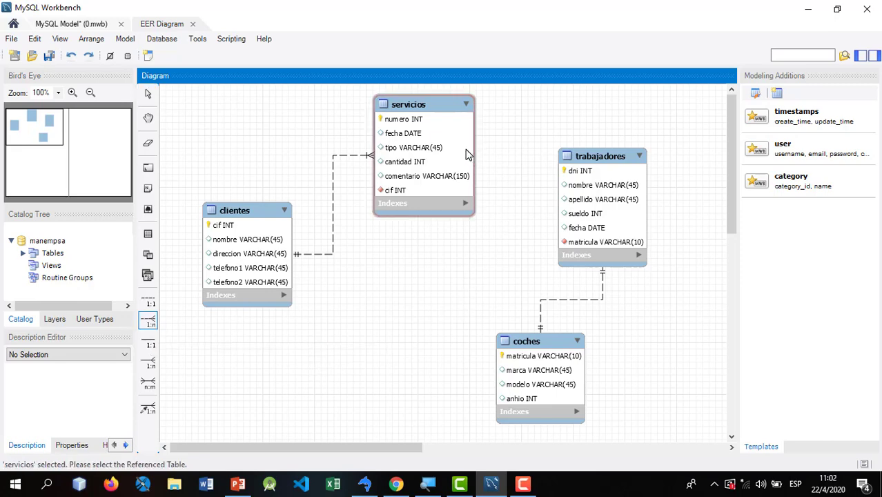
pyautogui.click(583, 175)
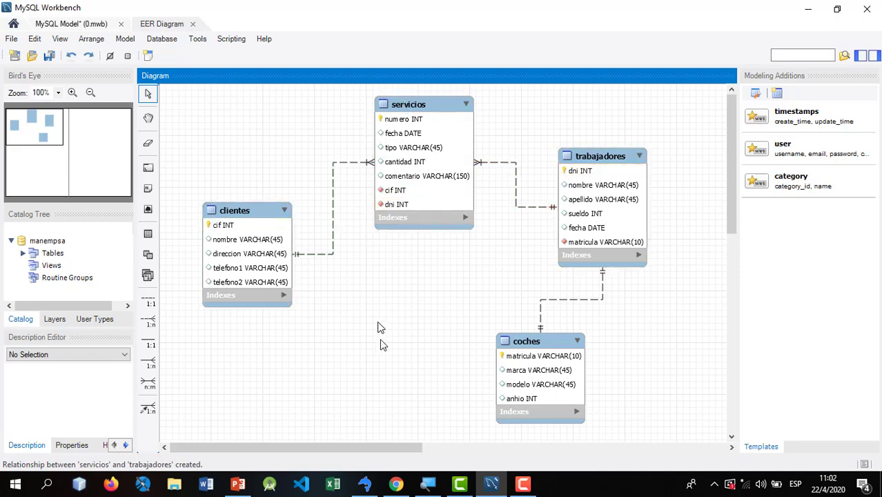
pyautogui.click(238, 485)
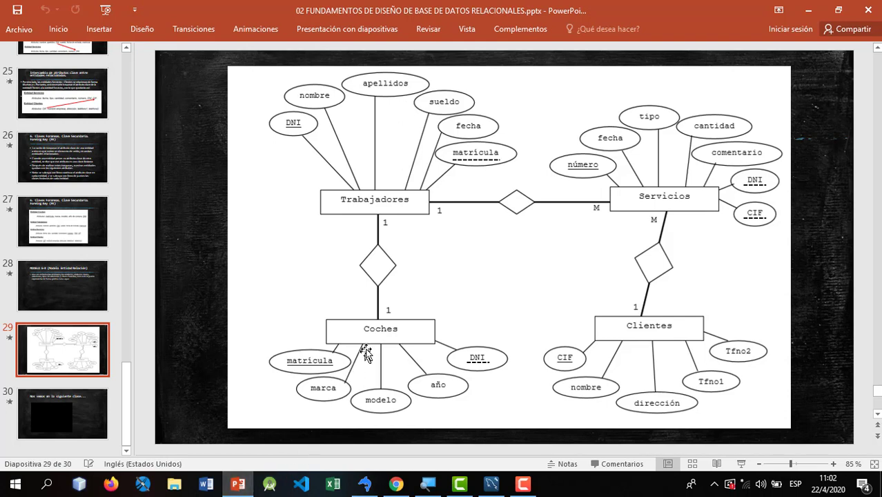
# - Return from the slide to the diagram and save the model as 0.mwb
pyautogui.click(809, 13)
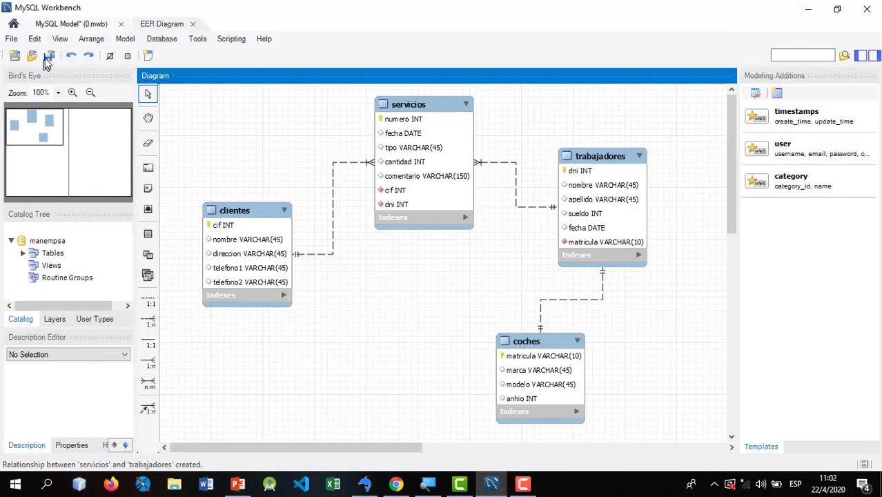
pyautogui.click(48, 57)
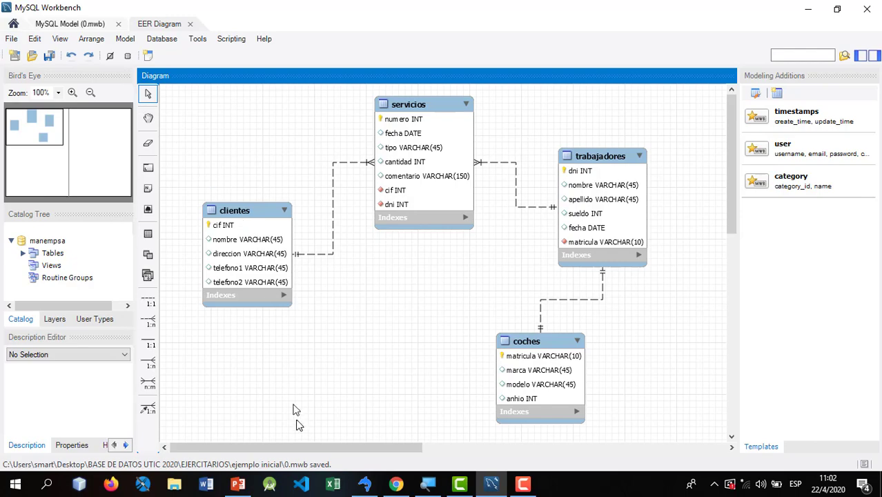
pyautogui.click(370, 487)
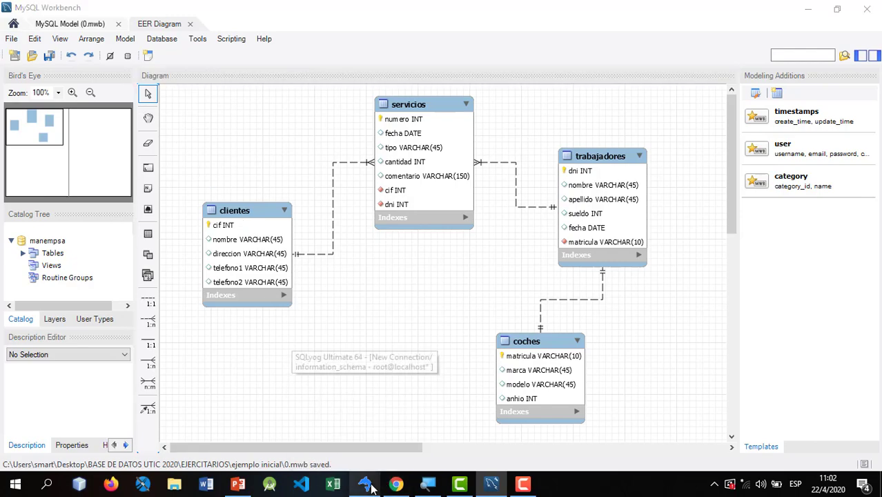
pyautogui.click(355, 152)
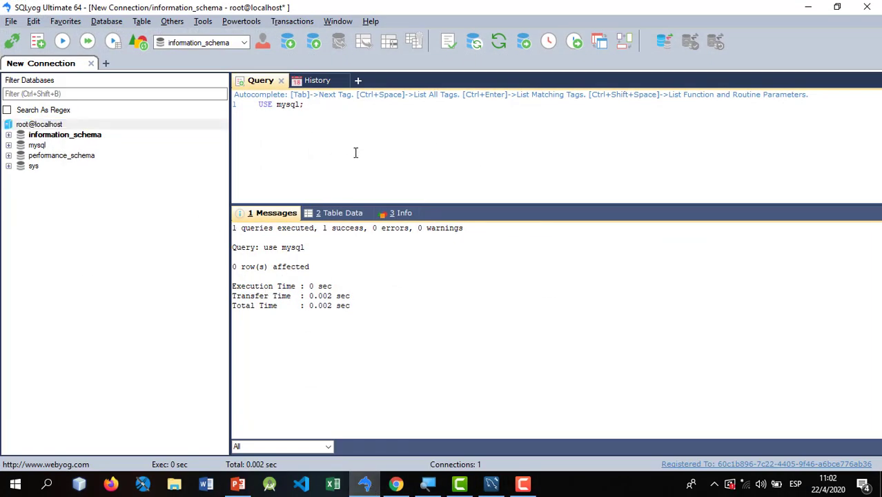
pyautogui.click(49, 131)
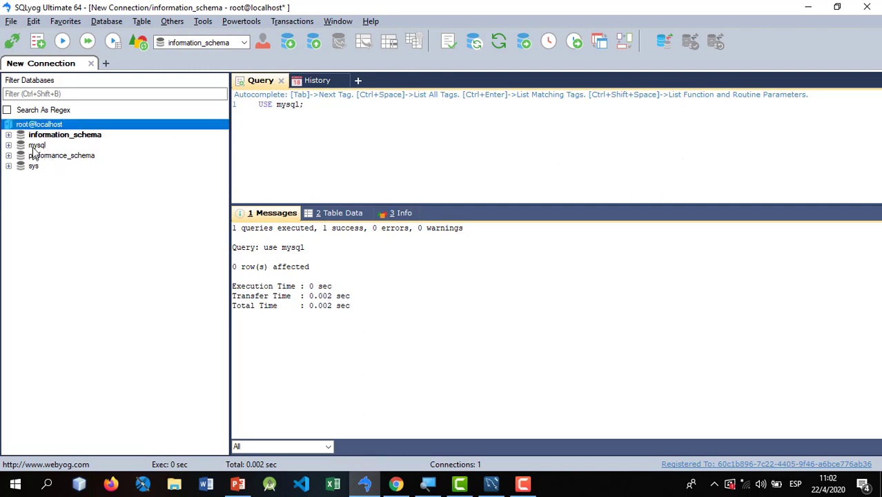
pyautogui.click(809, 6)
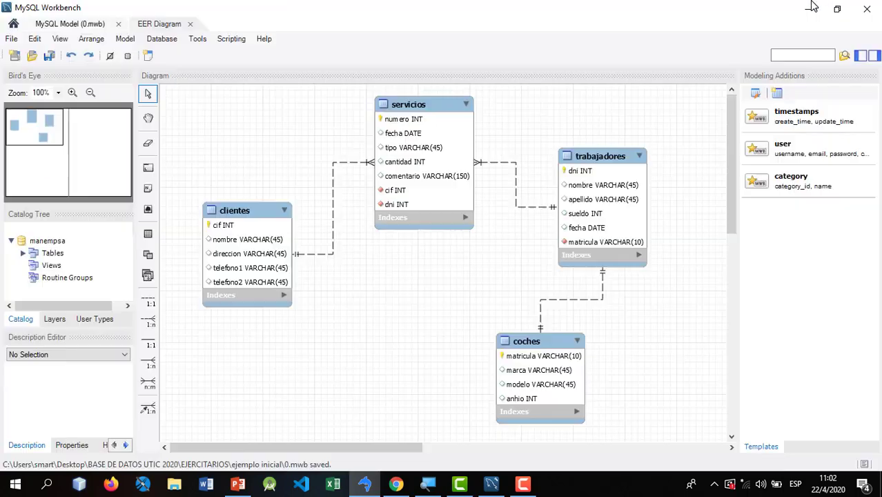
pyautogui.click(89, 26)
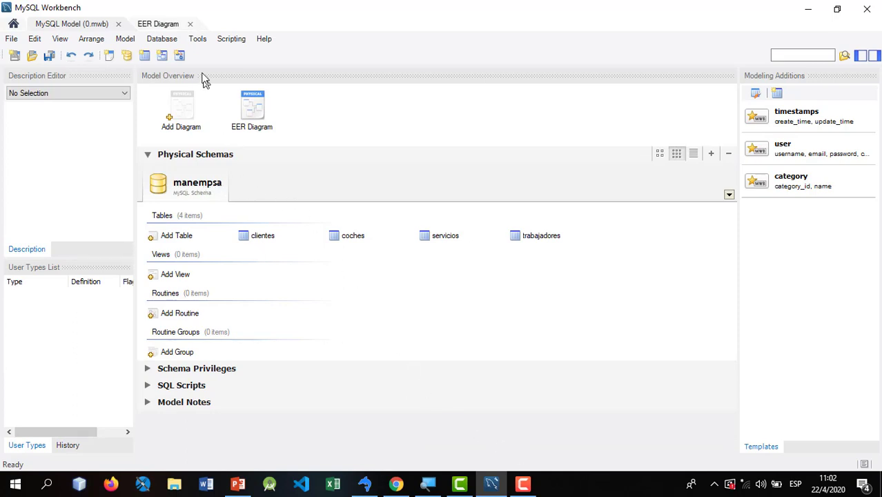
pyautogui.doubleClick(254, 112)
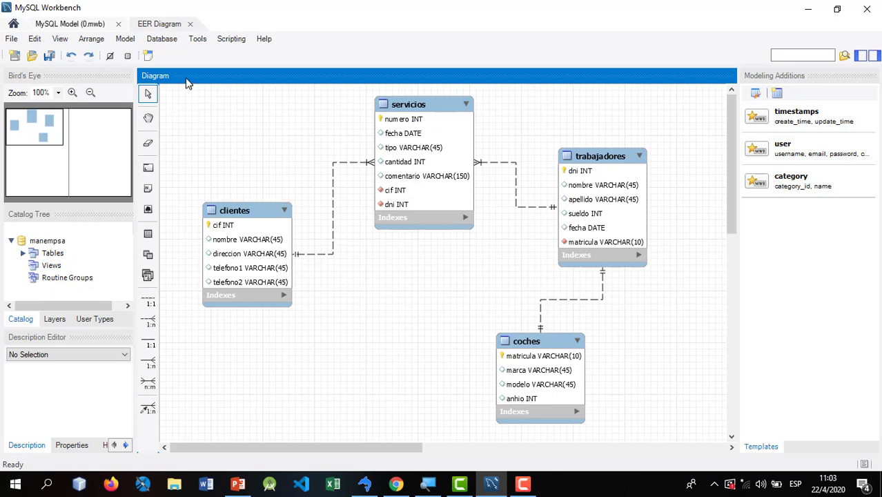
# - Start Database > Synchronize Model and store the server connection password in the vault
pyautogui.click(163, 40)
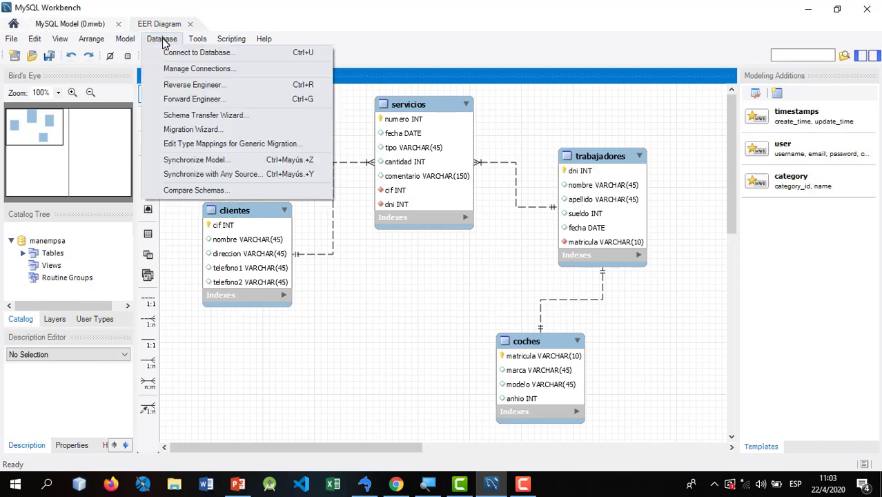
pyautogui.click(197, 161)
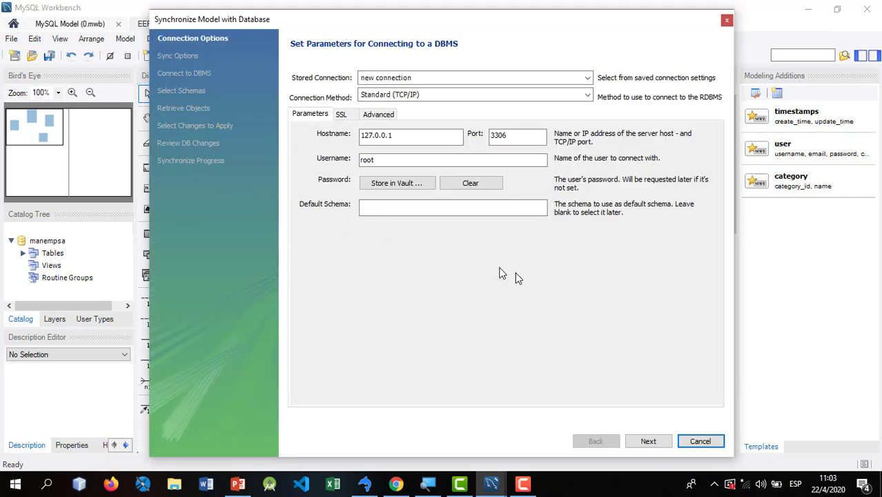
pyautogui.click(646, 442)
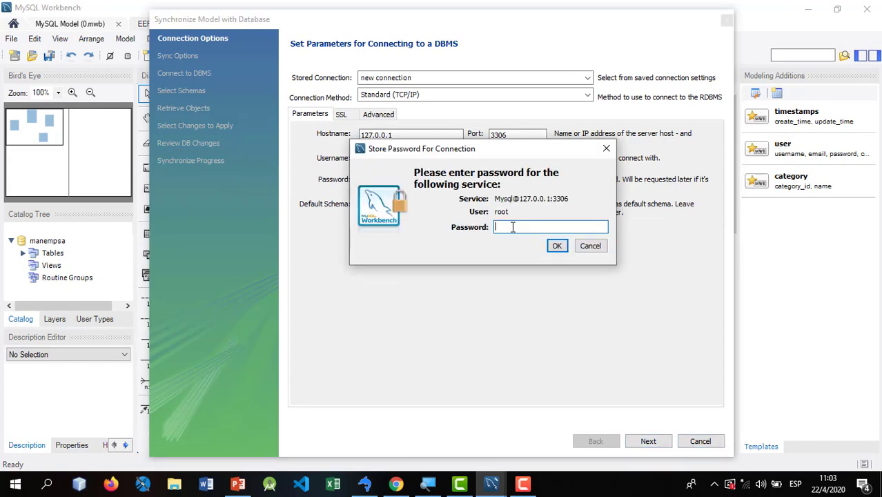
pyautogui.write('***')
pyautogui.click(557, 246)
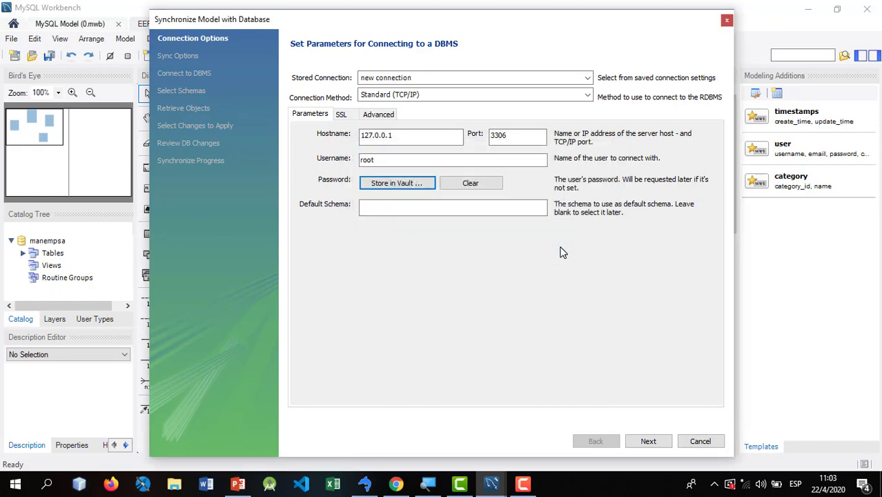
# - Connect to the server, include the manempsa schema, and advance to the model-versus-database differences
pyautogui.click(647, 441)
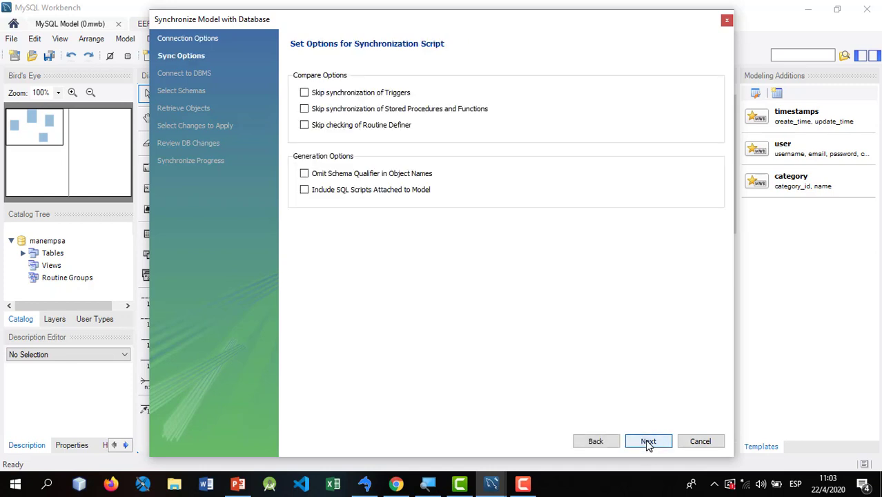
pyautogui.click(648, 442)
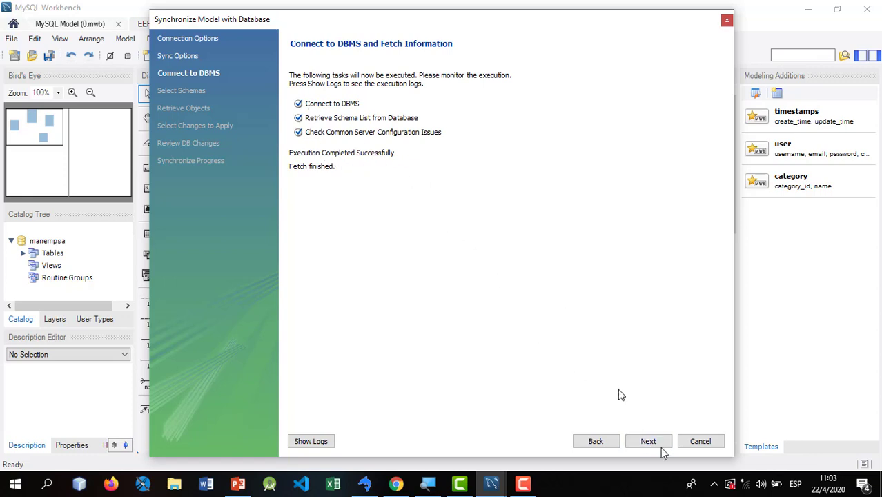
pyautogui.click(652, 448)
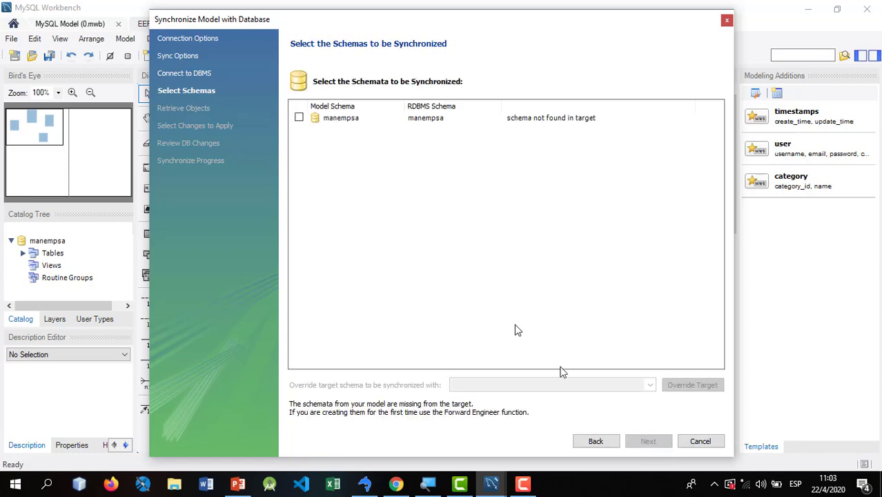
pyautogui.click(299, 118)
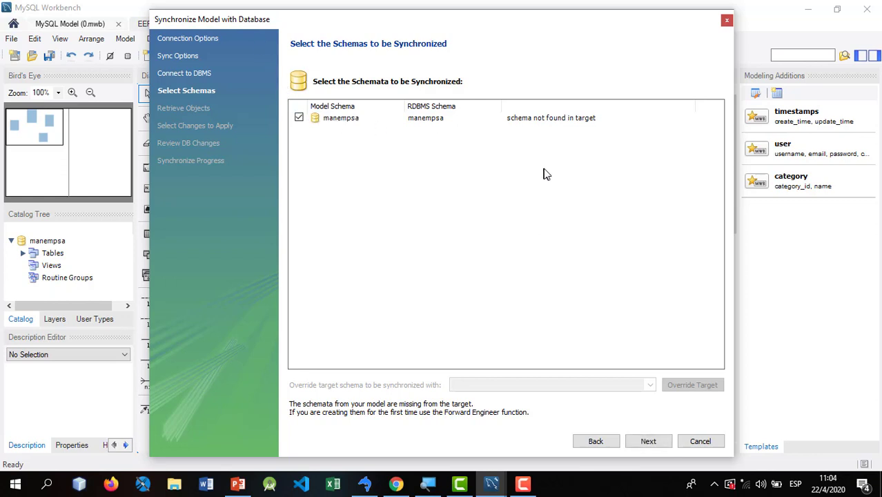
pyautogui.click(649, 442)
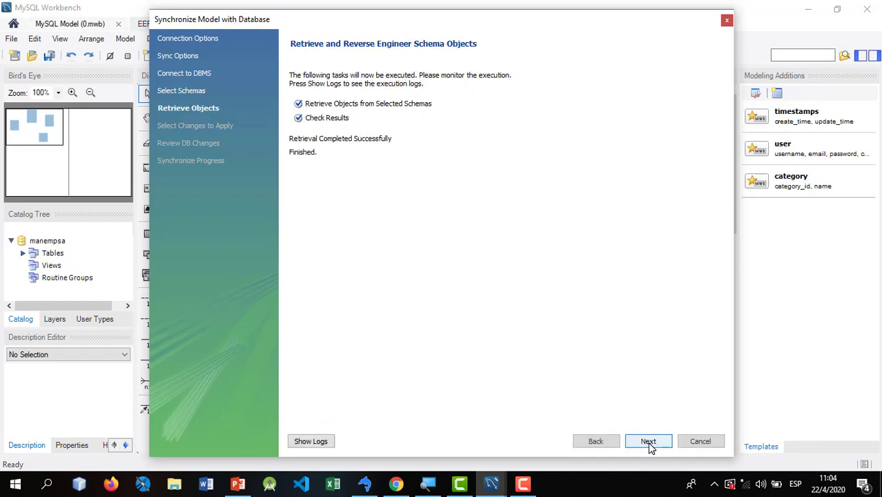
pyautogui.click(648, 441)
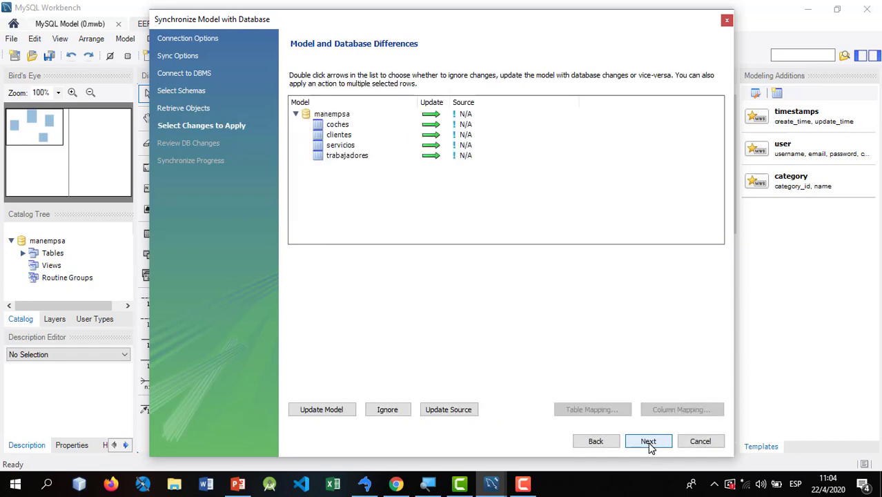
# - Preview the generated SQL script and read through its CREATE TABLE statements, starting with coches
pyautogui.click(649, 442)
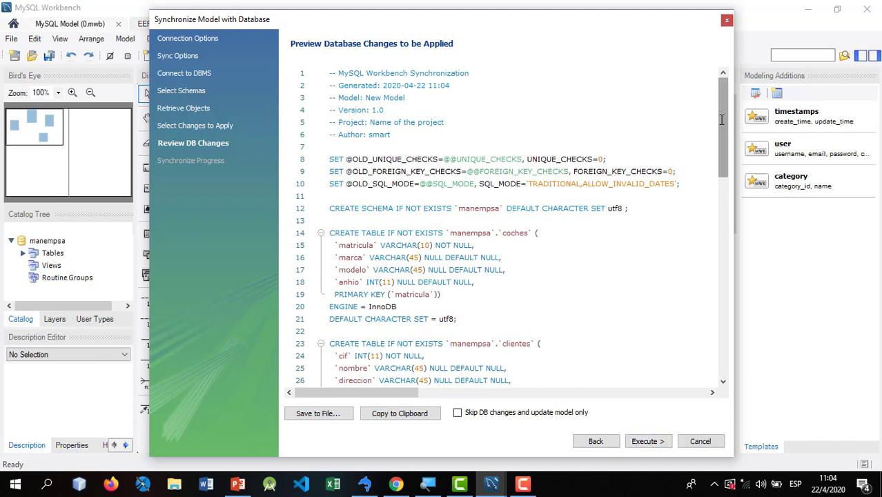
pyautogui.moveTo(721, 120); pyautogui.dragTo(721, 126)
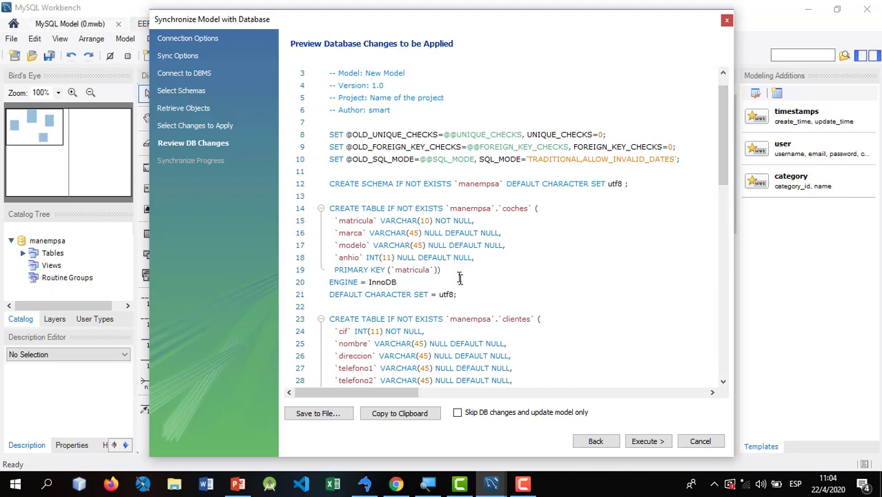
pyautogui.moveTo(467, 294); pyautogui.dragTo(323, 207)
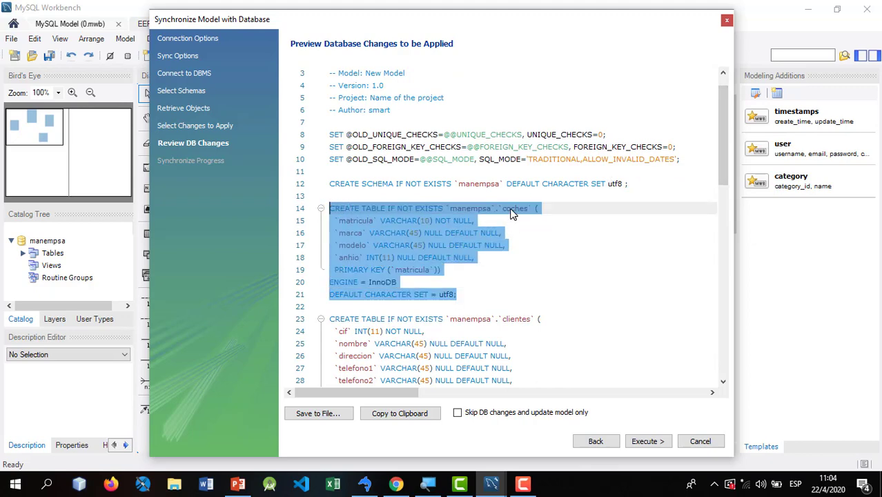
pyautogui.click(511, 321)
pyautogui.scroll(-3, 501, 318)
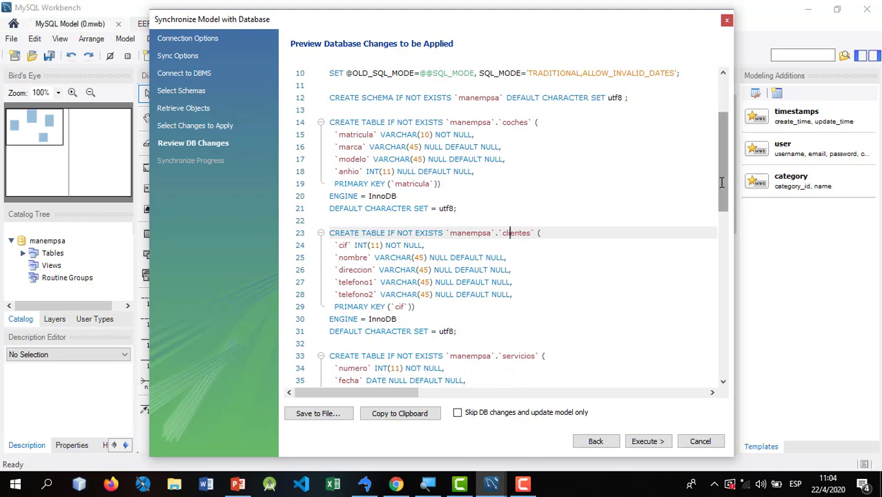
pyautogui.scroll(-2, 721, 181)
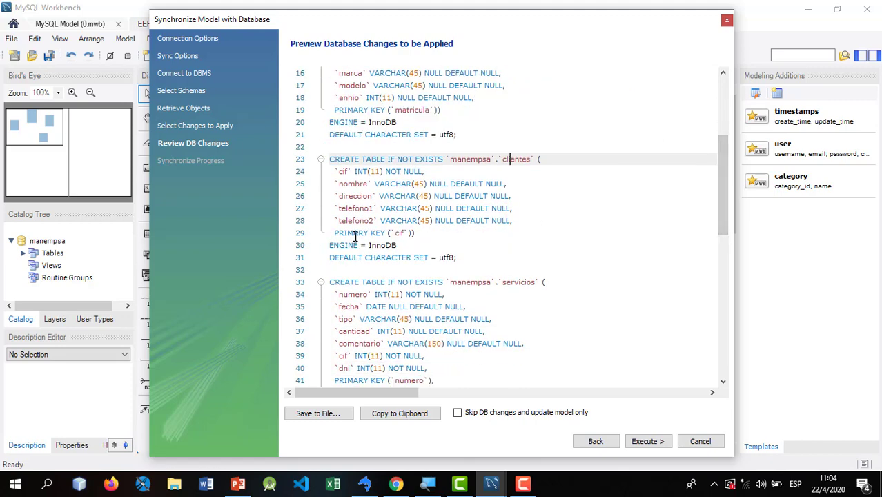
pyautogui.moveTo(721, 183); pyautogui.dragTo(723, 124)
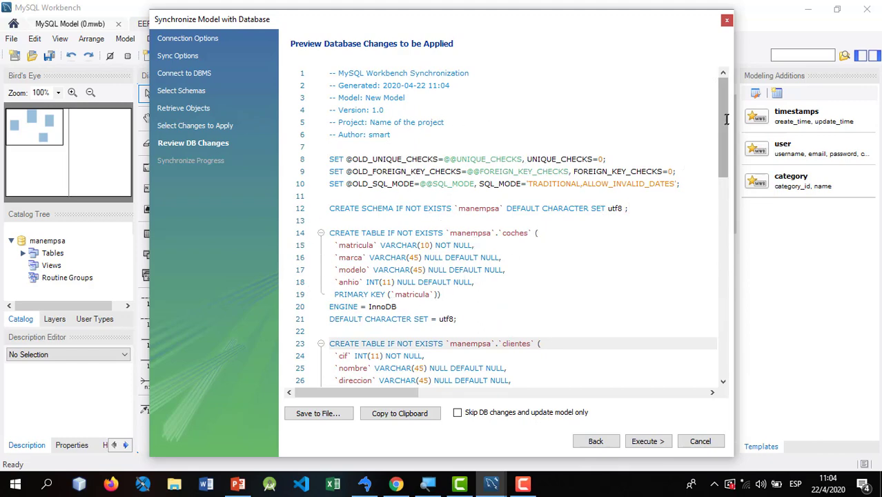
pyautogui.moveTo(720, 97); pyautogui.dragTo(724, 76)
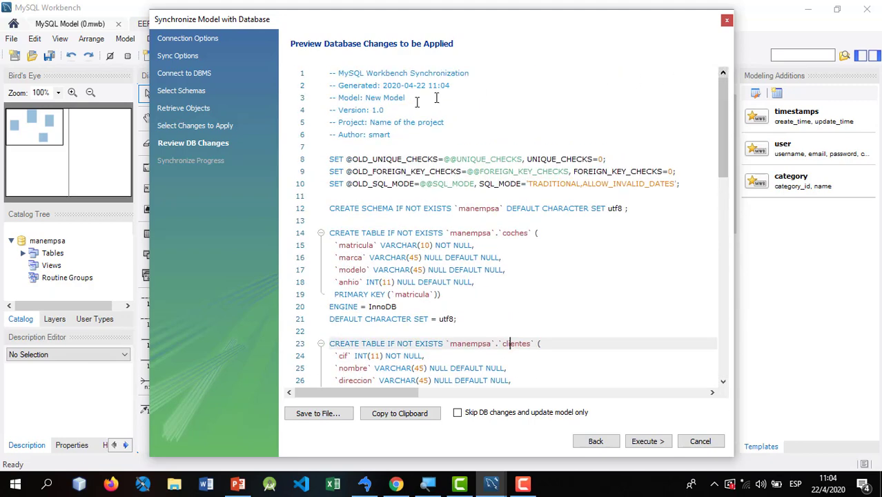
# - Execute the synchronization on the server, close the finished wizard, and switch to SQLyog
pyautogui.click(644, 441)
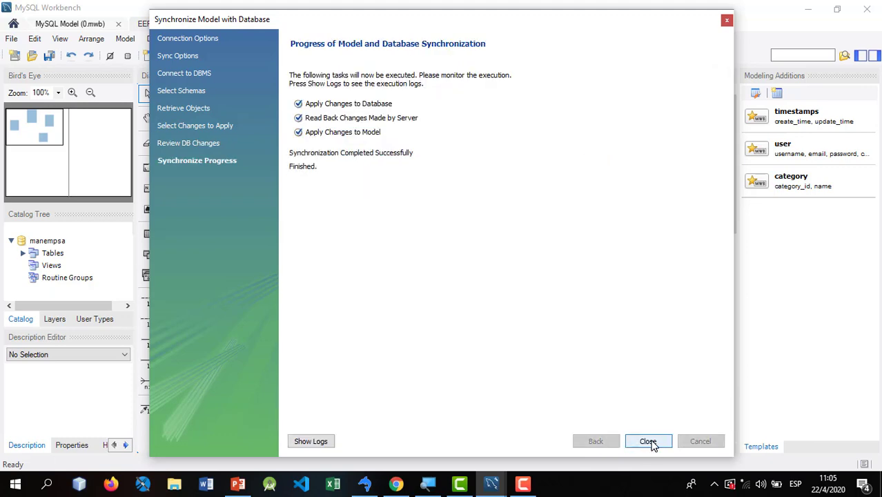
pyautogui.click(648, 441)
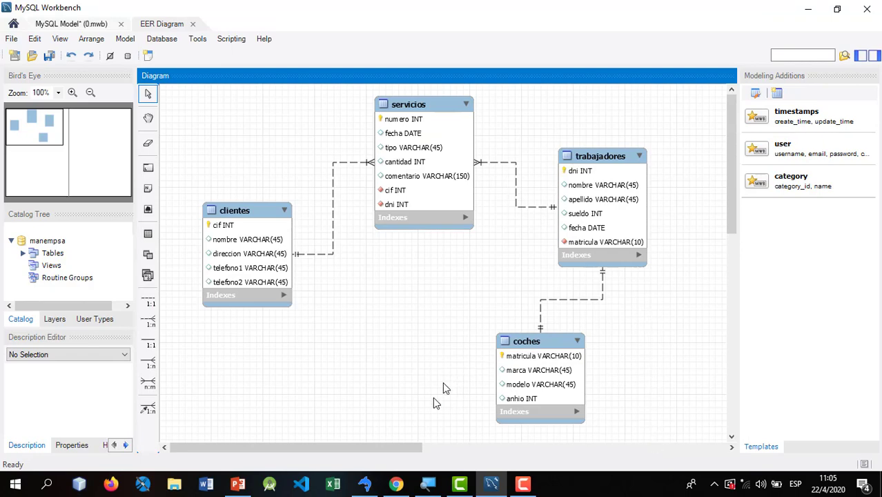
pyautogui.click(364, 484)
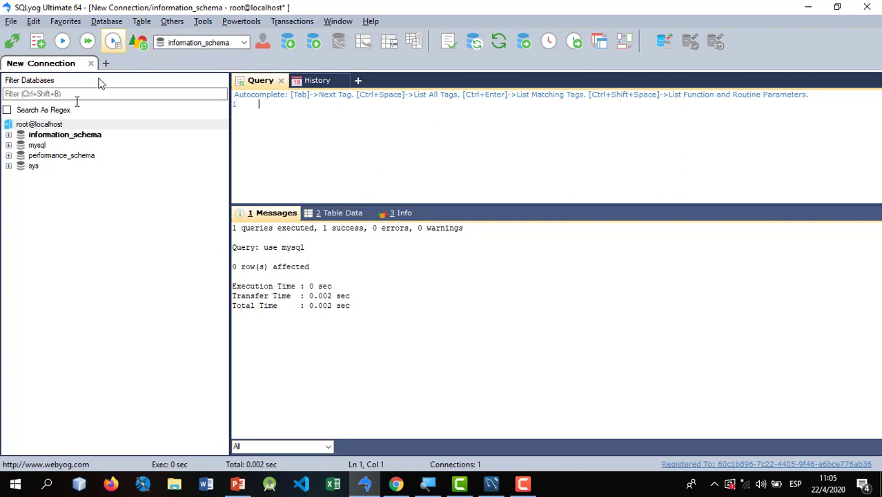
pyautogui.click(47, 126)
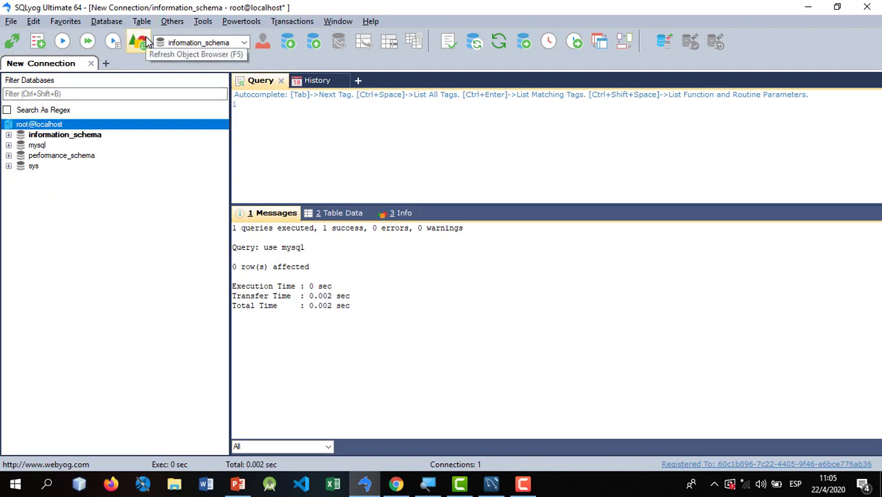
pyautogui.press('Down')
pyautogui.press('Down')
pyautogui.press('Down')
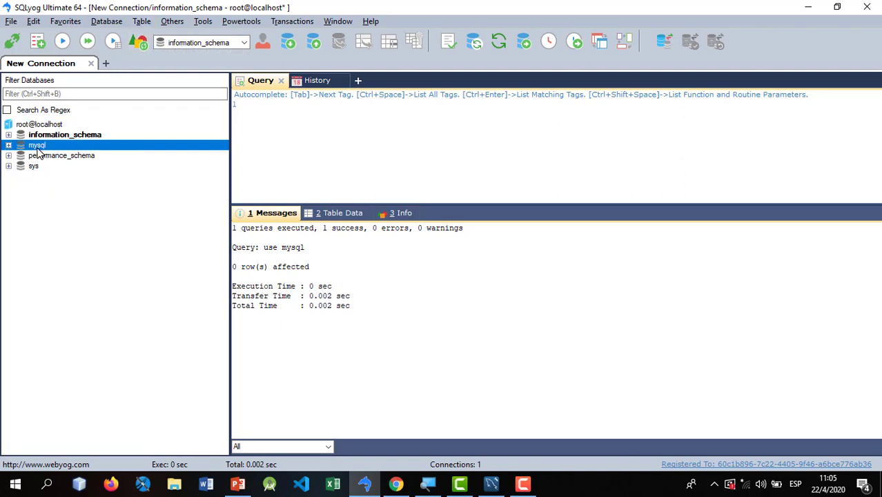
pyautogui.click(33, 166)
pyautogui.click(97, 156)
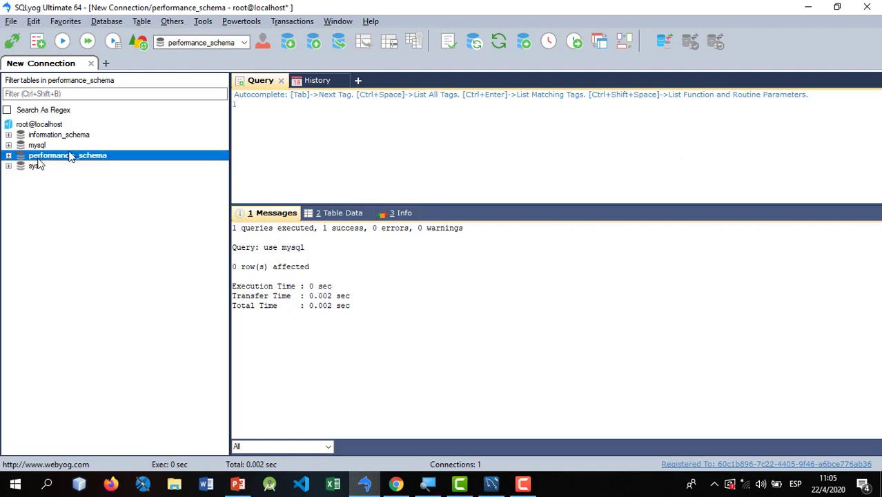
pyautogui.press('Right')
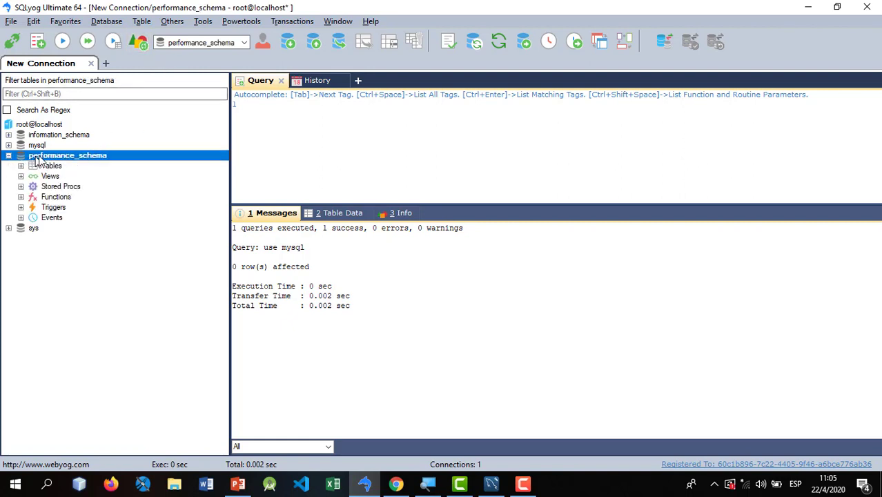
pyautogui.click(8, 156)
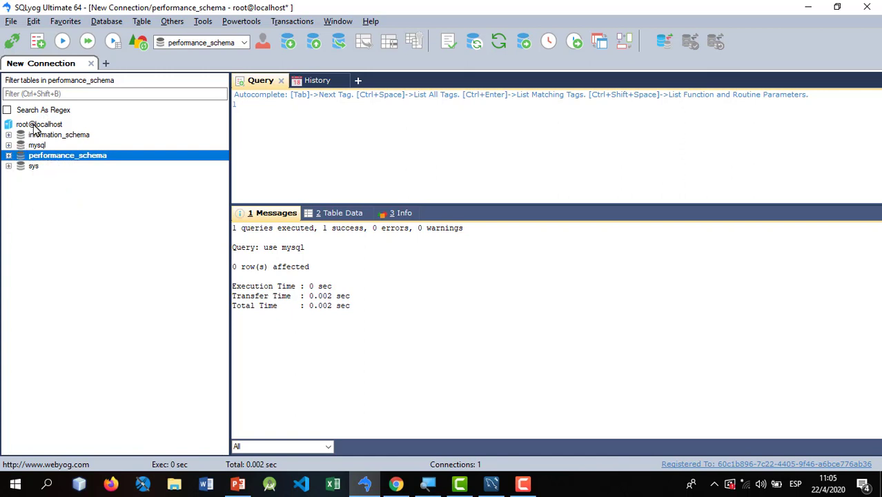
pyautogui.click(33, 125)
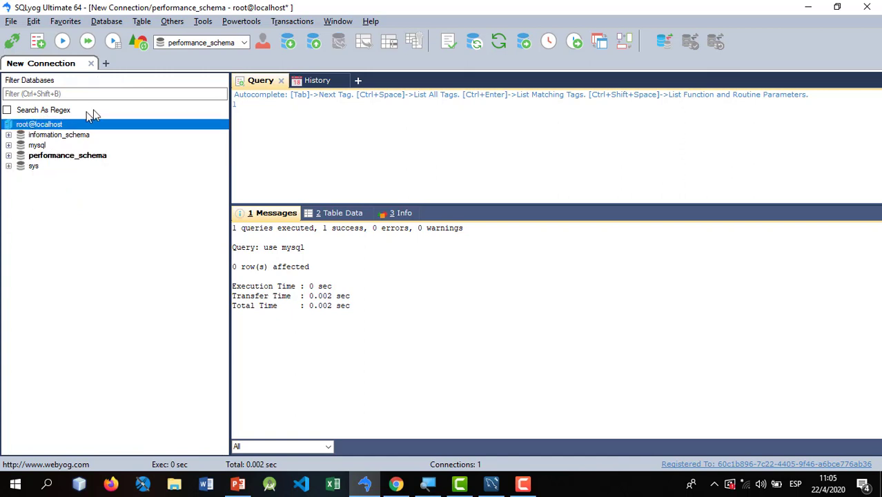
# - Refresh the databases and list manempsa's tables: clientes, coches, servicios and trabajadores
pyautogui.click(138, 42)
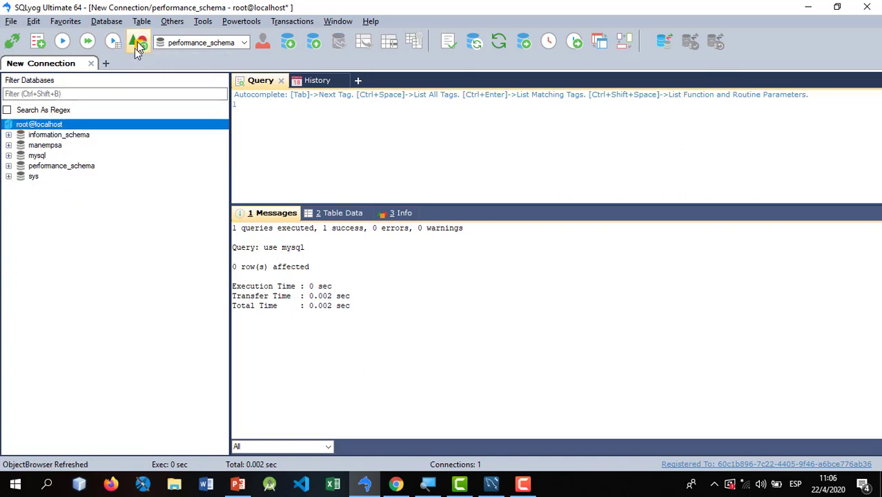
pyautogui.click(44, 146)
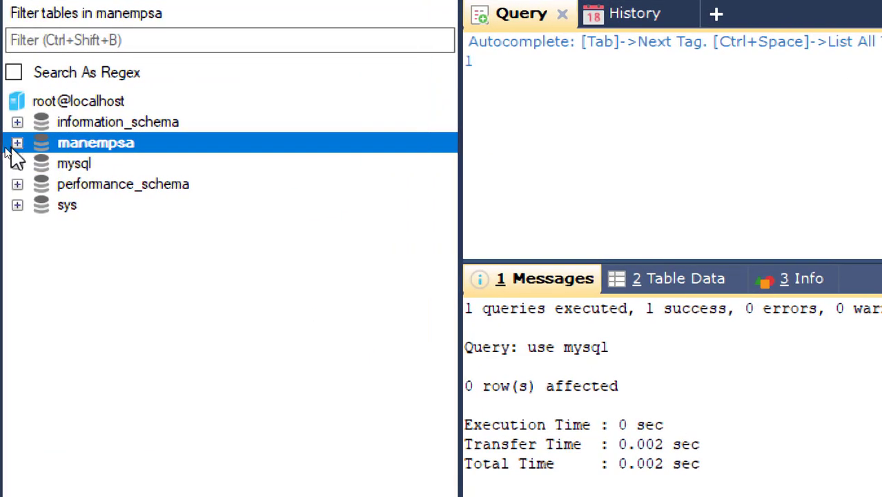
pyautogui.click(17, 143)
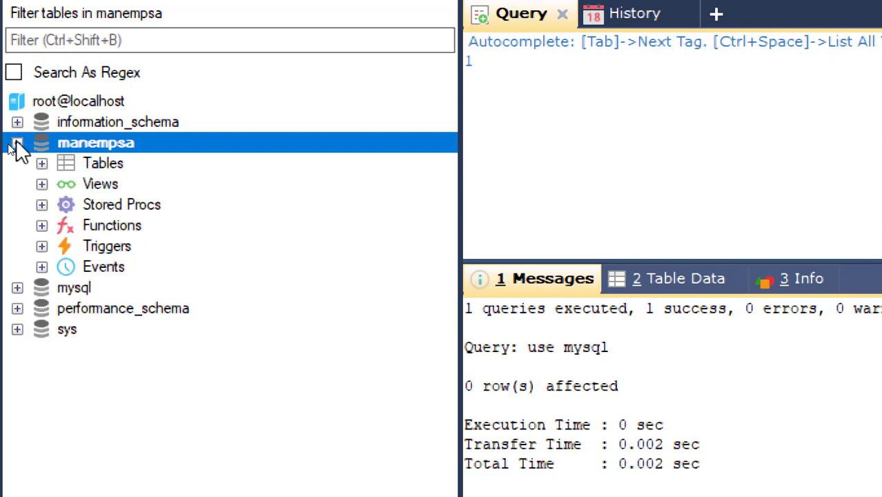
pyautogui.click(87, 164)
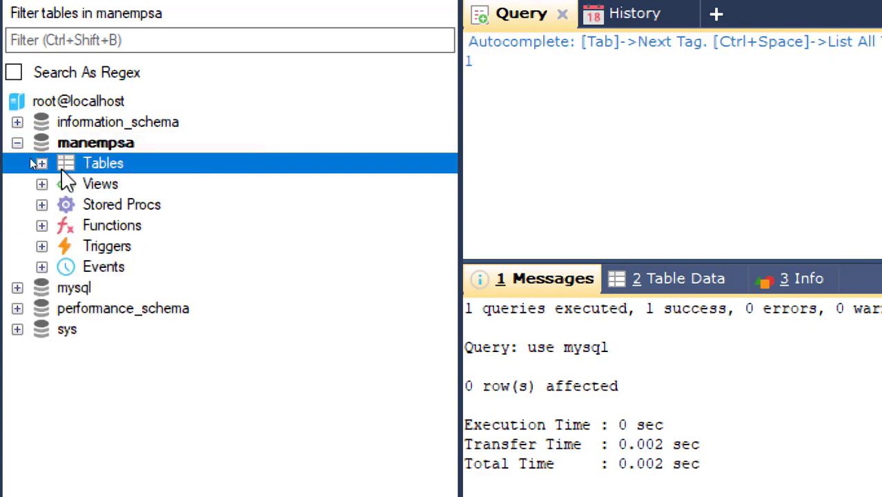
pyautogui.click(41, 164)
pyautogui.click(126, 183)
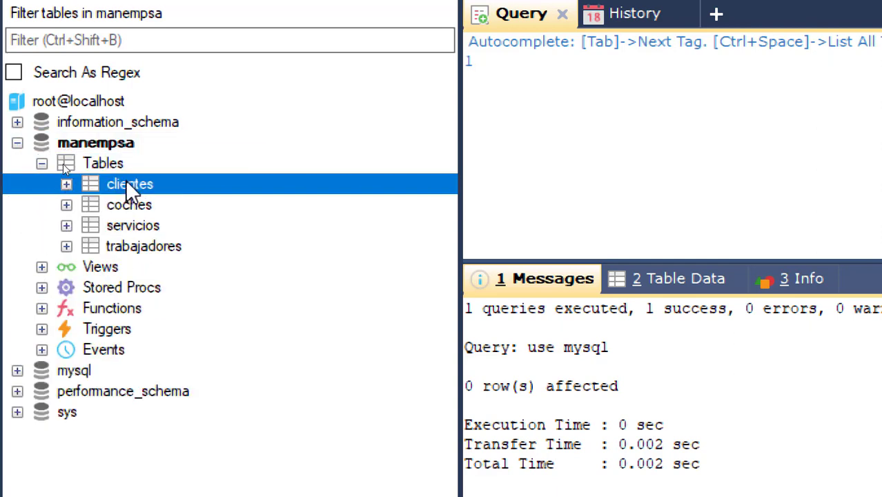
pyautogui.click(131, 207)
pyautogui.click(140, 225)
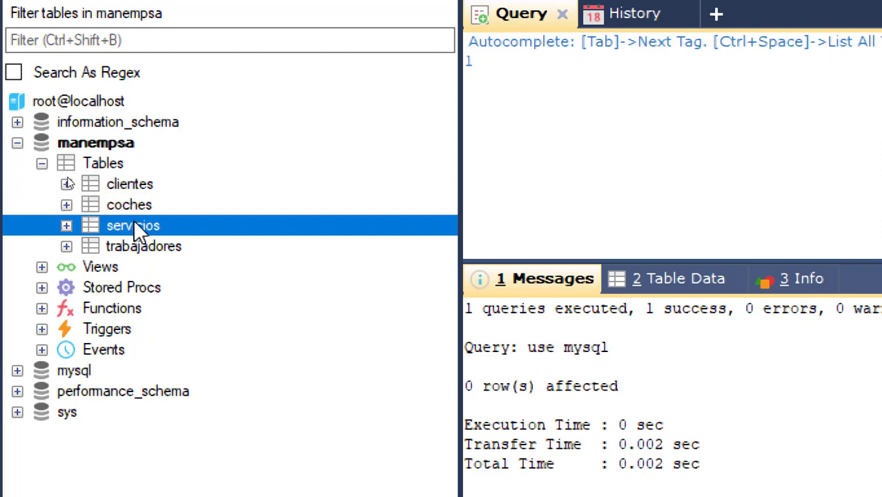
pyautogui.click(136, 171)
pyautogui.click(135, 205)
pyautogui.click(135, 226)
pyautogui.click(138, 247)
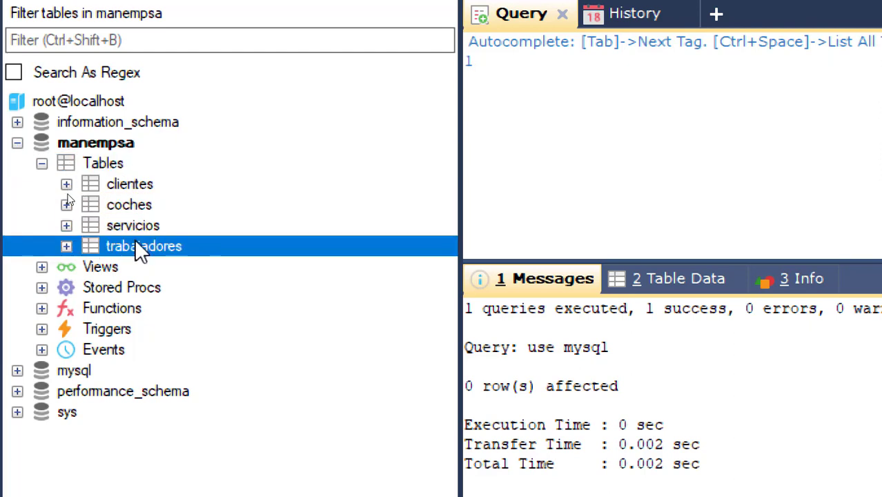
# - Inspect the clientes columns cif, nombre, direccion, telefono1 and telefono2, then collapse back to manempsa
pyautogui.click(66, 184)
pyautogui.click(90, 205)
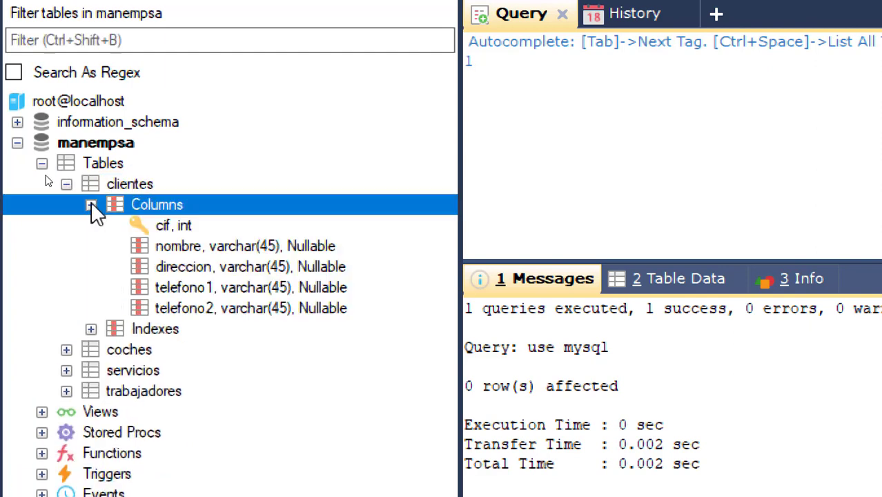
pyautogui.click(173, 224)
pyautogui.click(191, 246)
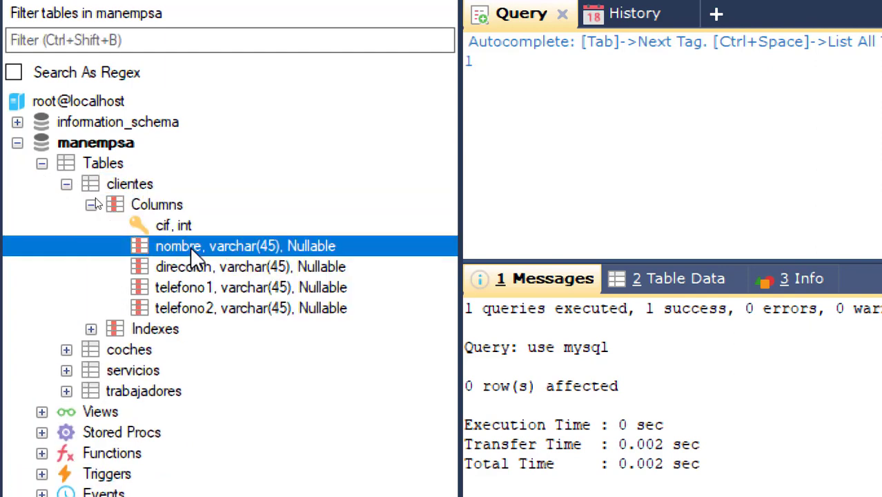
pyautogui.click(193, 271)
pyautogui.click(188, 291)
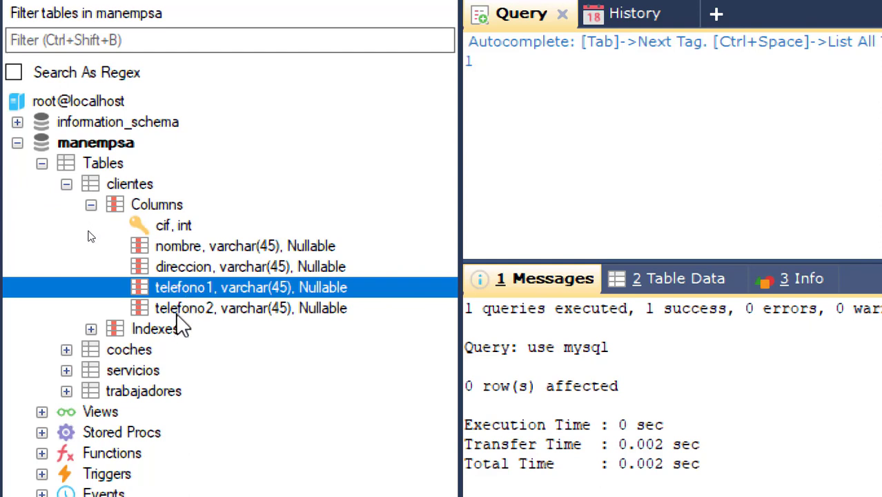
pyautogui.click(174, 310)
pyautogui.click(139, 205)
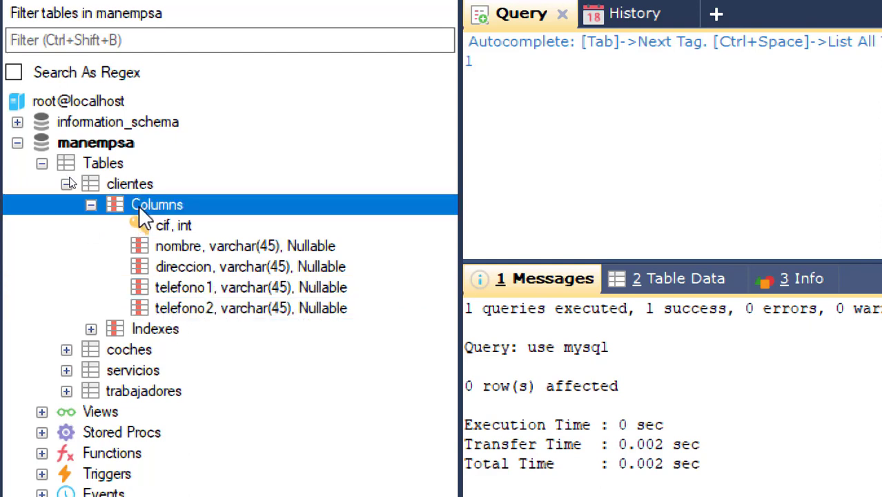
pyautogui.click(91, 205)
pyautogui.click(67, 184)
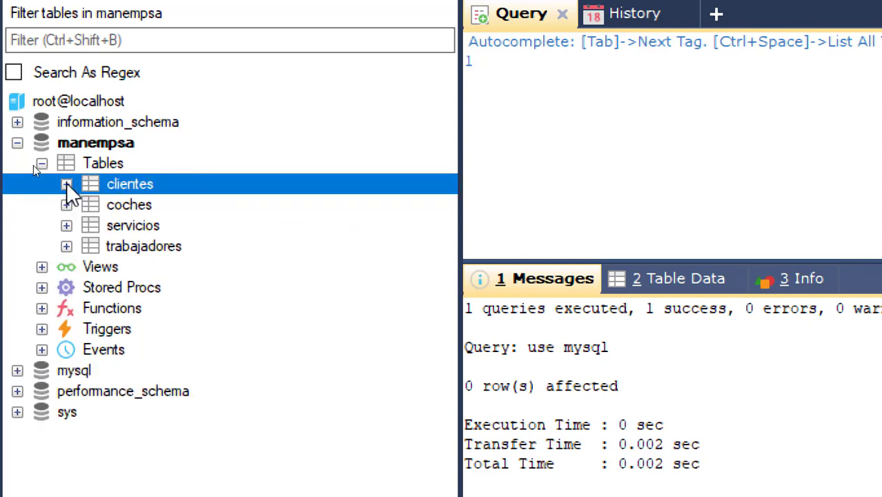
pyautogui.click(41, 163)
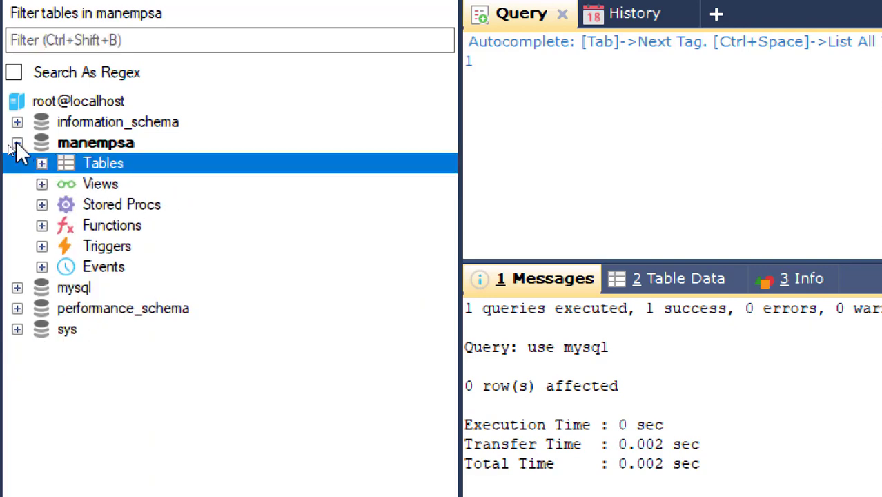
pyautogui.click(17, 143)
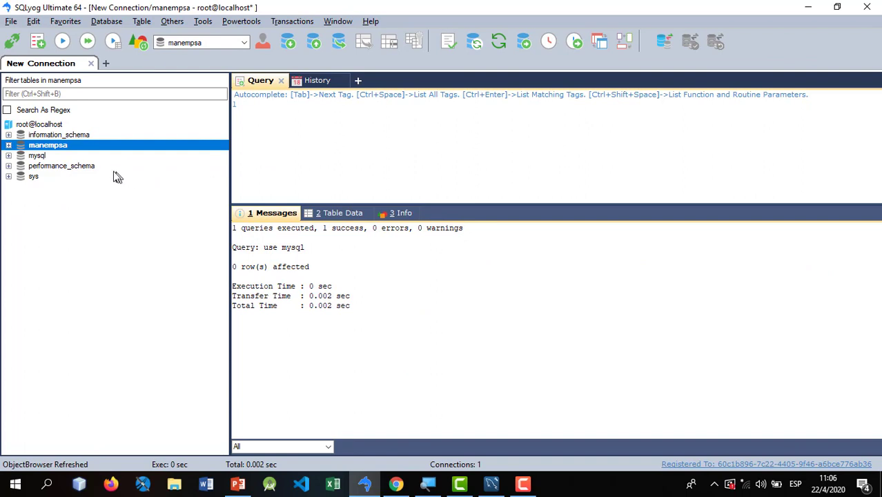
pyautogui.click(9, 145)
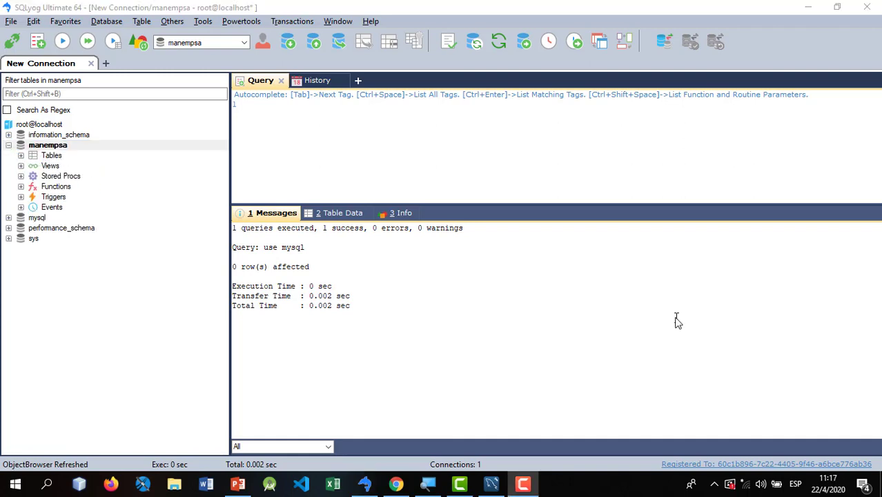
# - Back on the EER diagram, move coches up and right and clientes up beside servicios
pyautogui.click(491, 483)
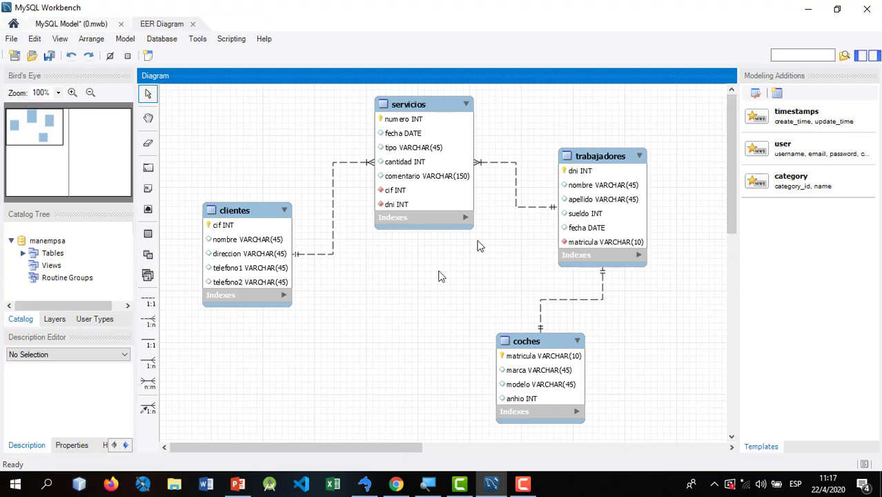
pyautogui.scroll(-2, 735, 140)
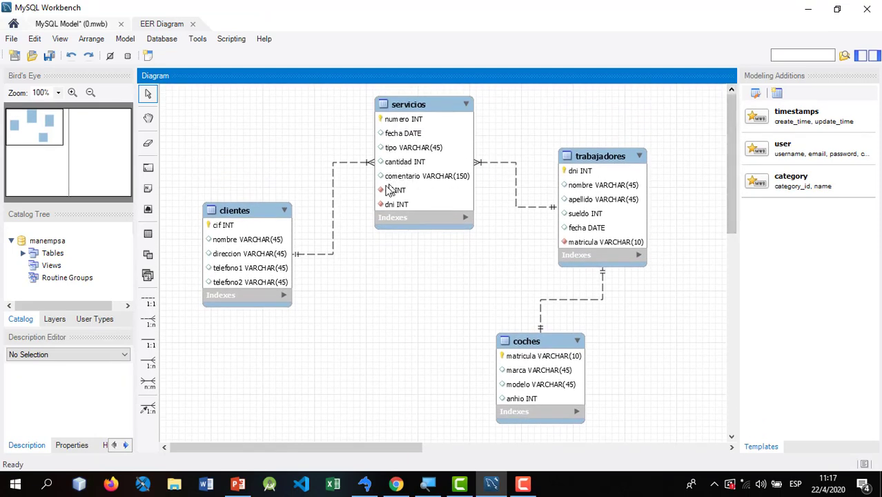
pyautogui.moveTo(546, 374); pyautogui.dragTo(616, 340)
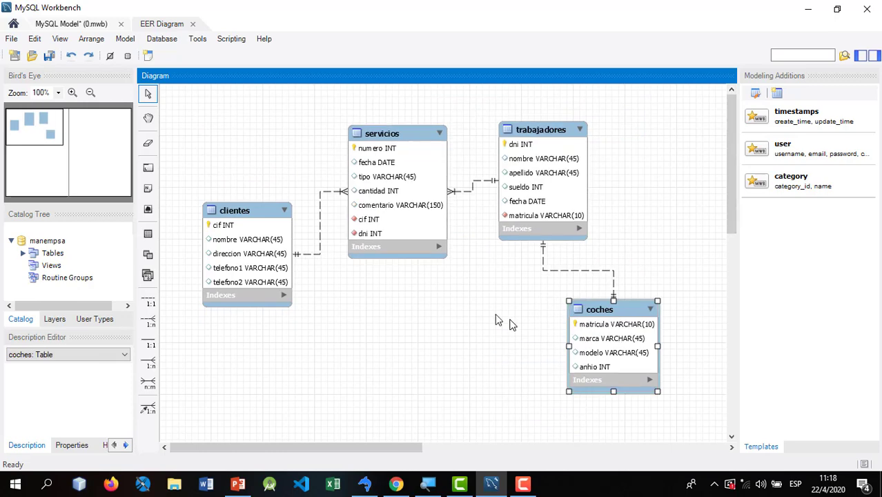
pyautogui.moveTo(225, 253); pyautogui.dragTo(216, 225)
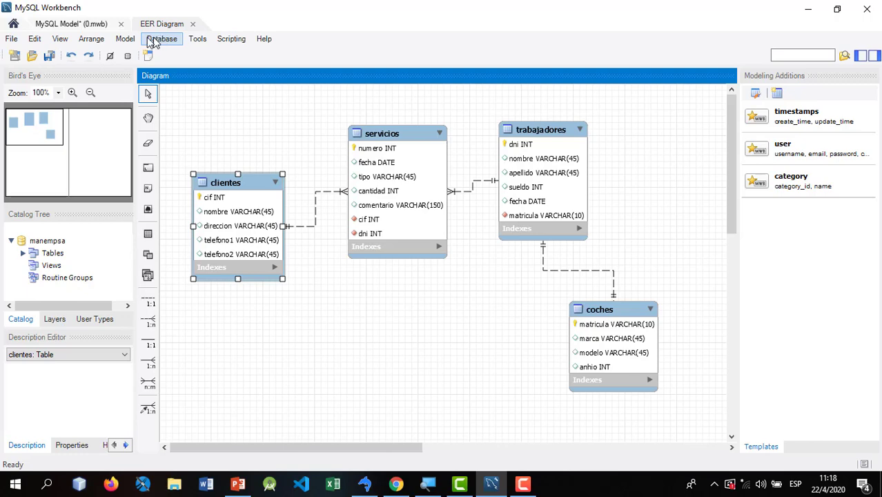
# - Export the EER diagram as 'ejemplo inicial manempsa.png' in Imágenes, then close Workbench
pyautogui.click(12, 39)
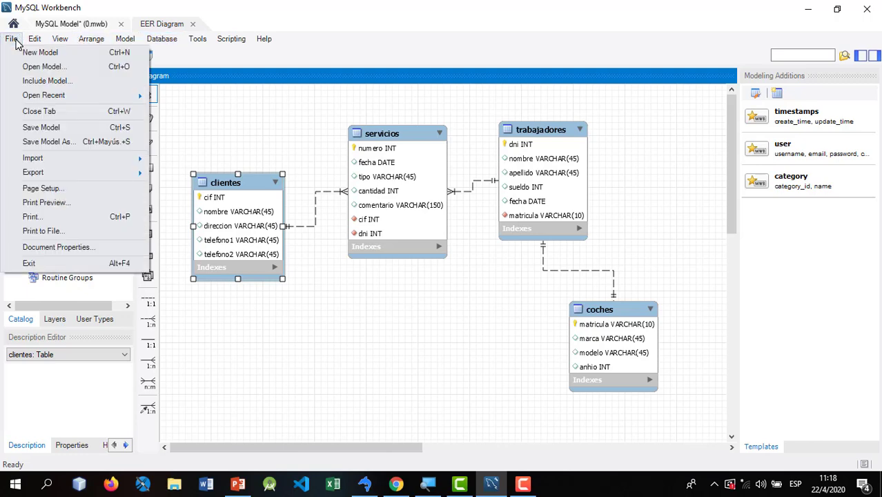
pyautogui.moveTo(75, 178)
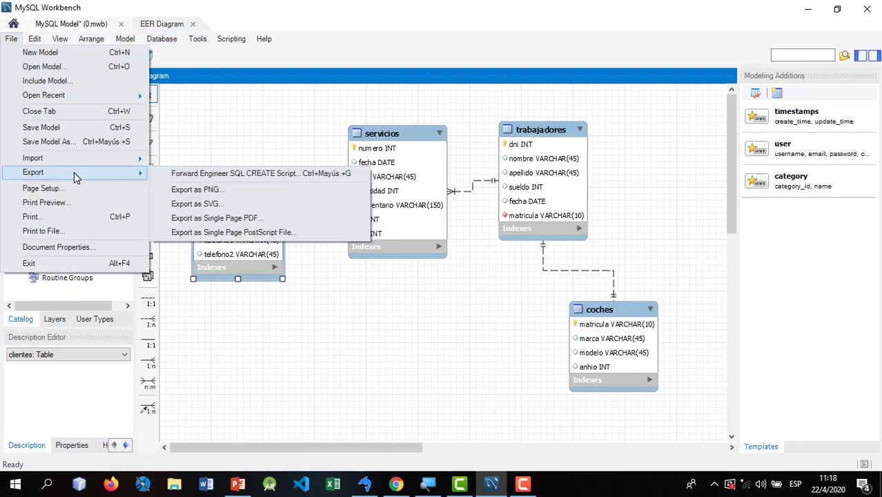
pyautogui.click(238, 190)
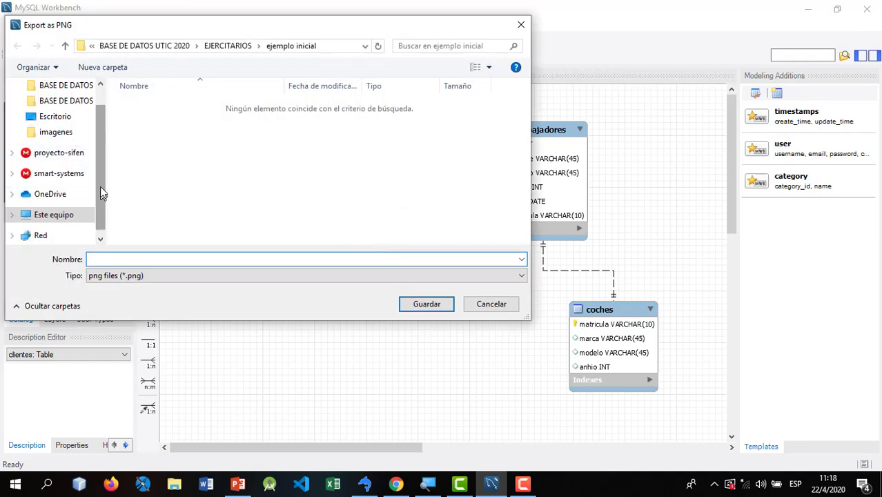
pyautogui.moveTo(103, 191)
pyautogui.mouseDown()
pyautogui.moveTo(102, 148)
pyautogui.moveTo(102, 193)
pyautogui.mouseUp()
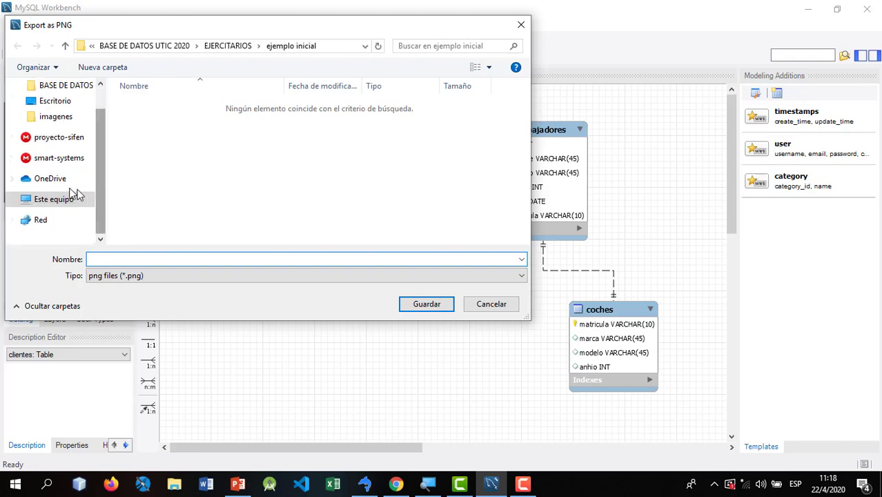
pyautogui.click(56, 200)
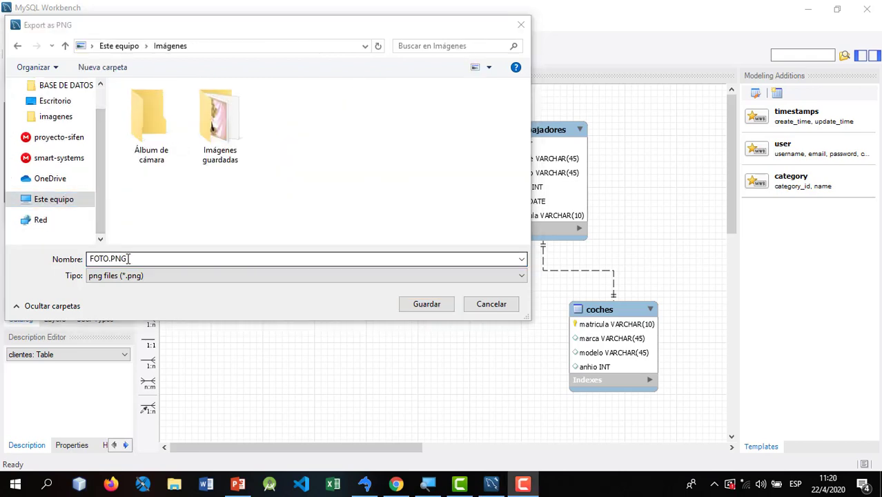
pyautogui.click(128, 259)
pyautogui.press('BackSpace')
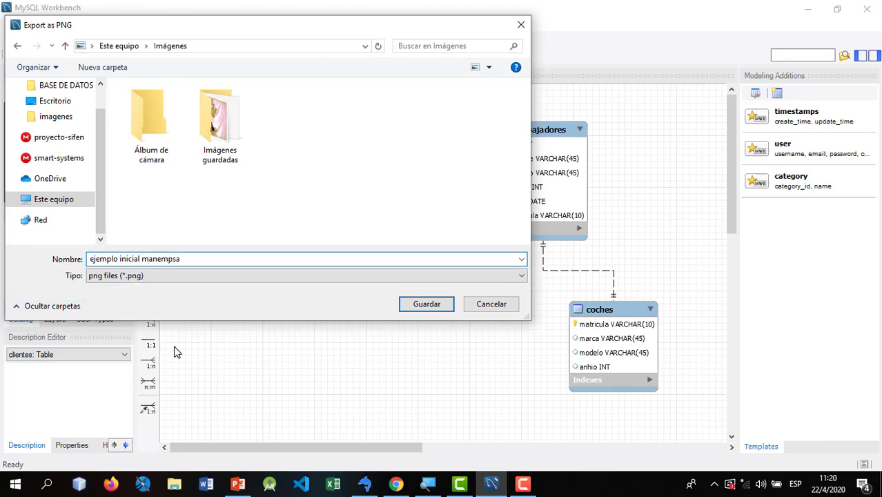
pyautogui.click(432, 304)
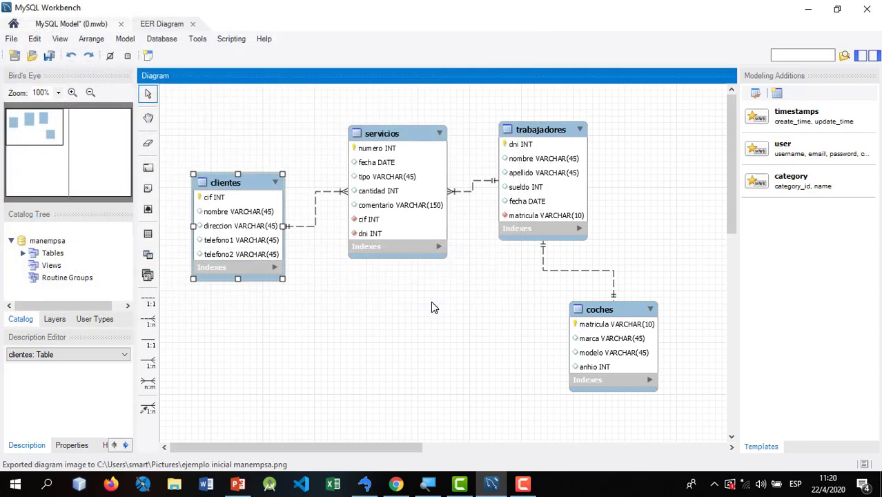
pyautogui.click(877, 4)
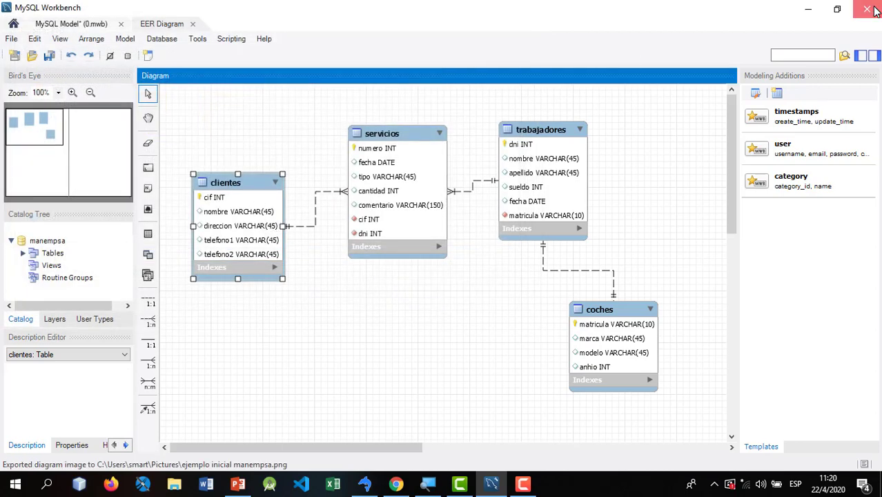
# - Save the model changes, then open the Imágenes folder under Este equipo in File Explorer
pyautogui.click(377, 233)
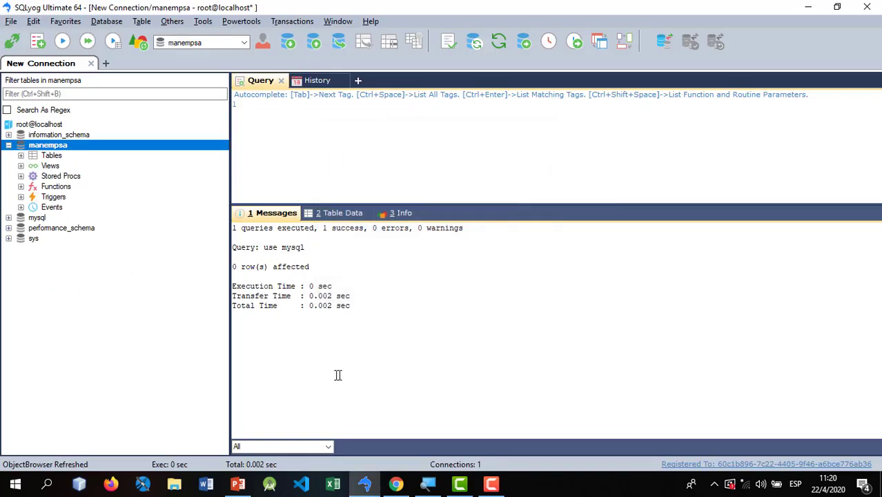
pyautogui.click(174, 482)
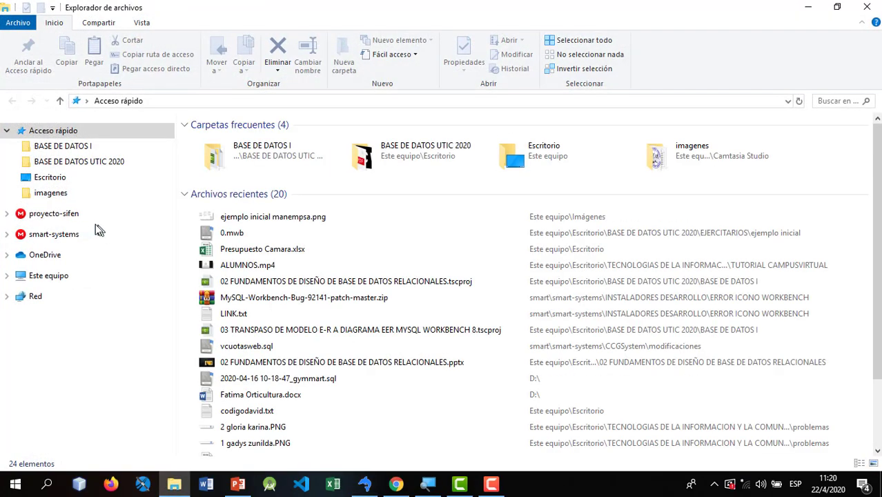
pyautogui.click(49, 275)
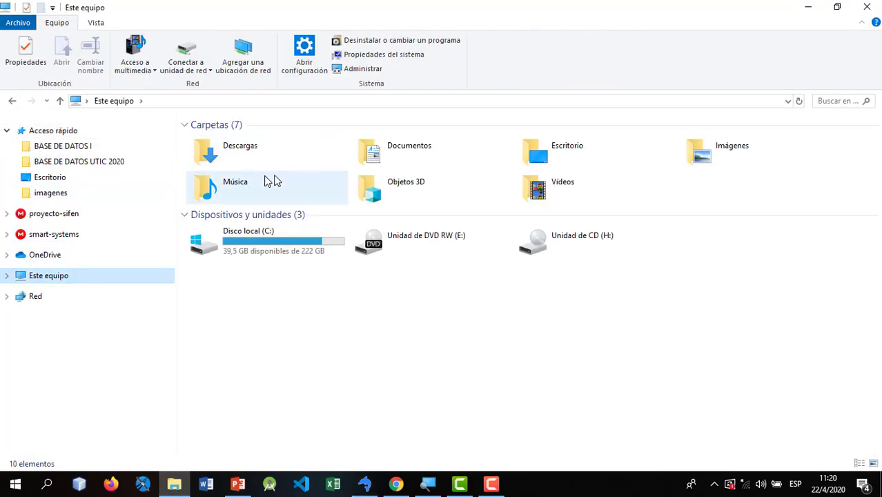
pyautogui.doubleClick(711, 166)
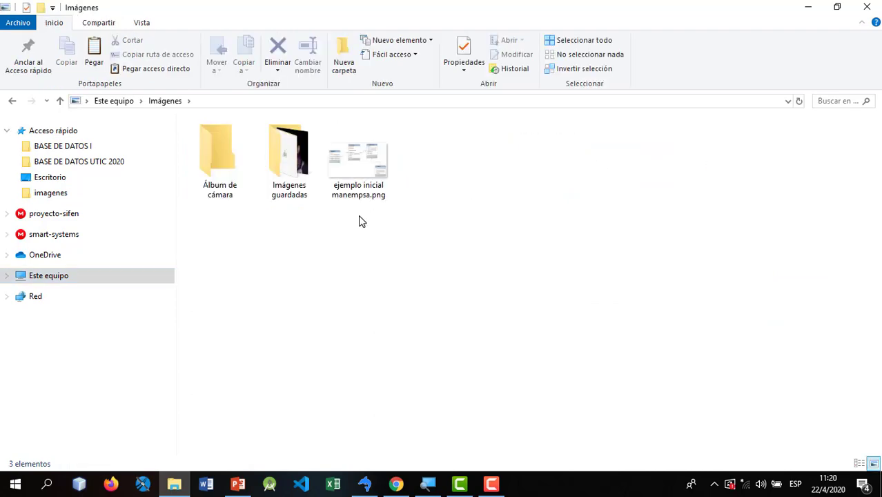
# - View 'ejemplo inicial manempsa.png' maximized to confirm the four-table diagram, then close it
pyautogui.doubleClick(364, 166)
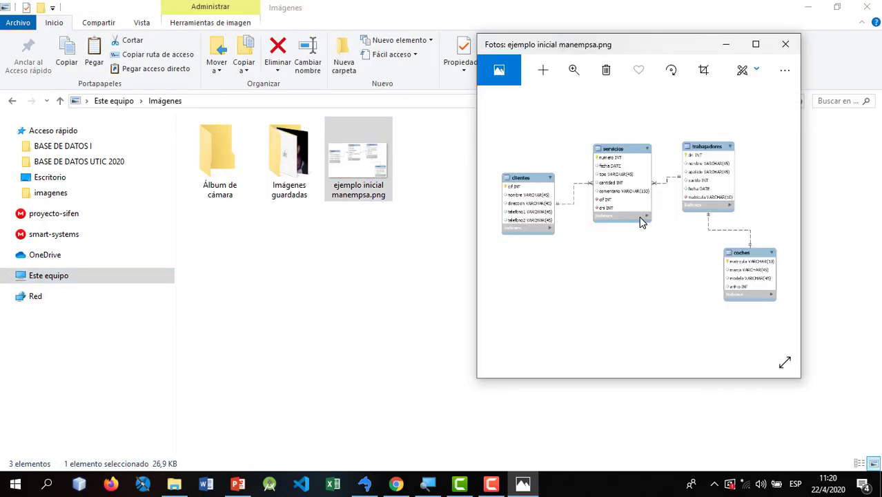
pyautogui.click(755, 44)
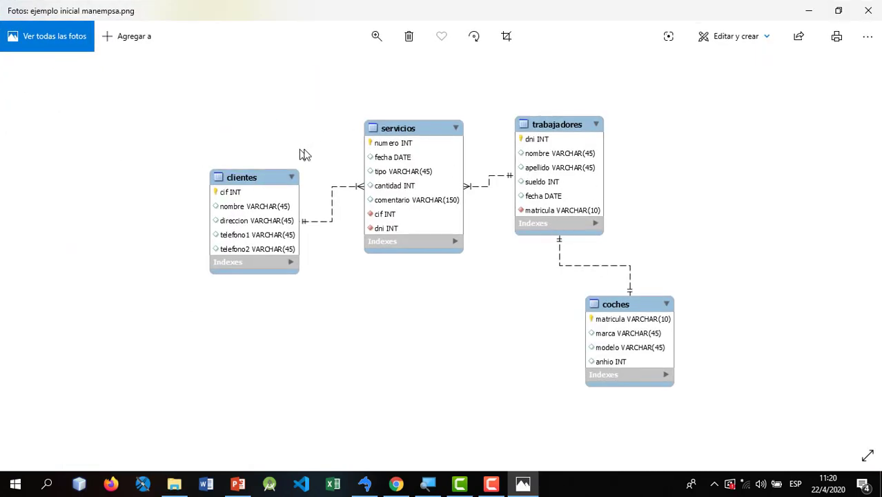
pyautogui.click(866, 11)
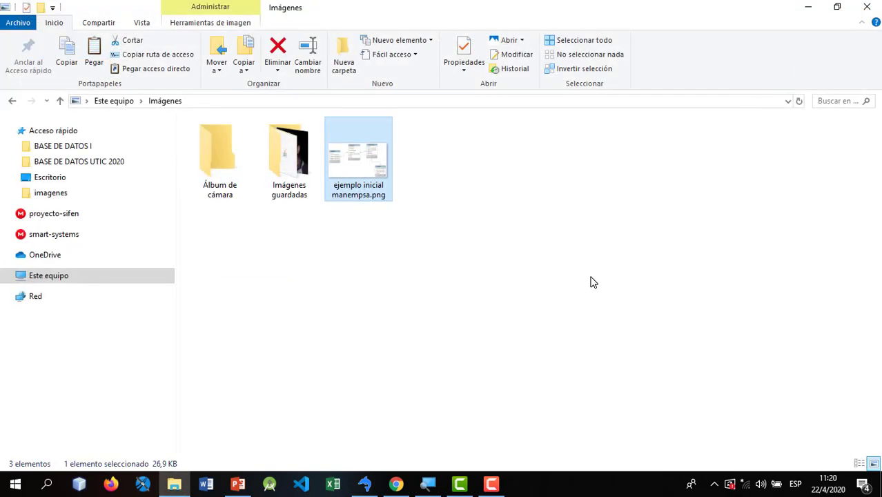